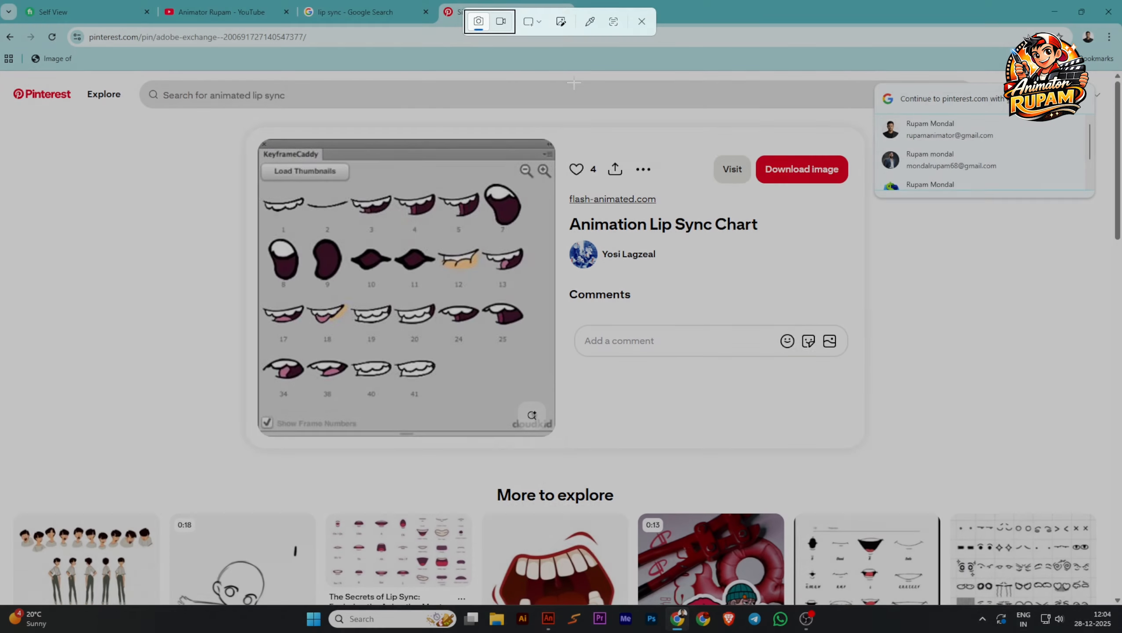
- Capture the mouth shapes of the Pinterest lip sync chart and attach the screenshot to a new Gemini chat
drag(258, 186, 545, 402)
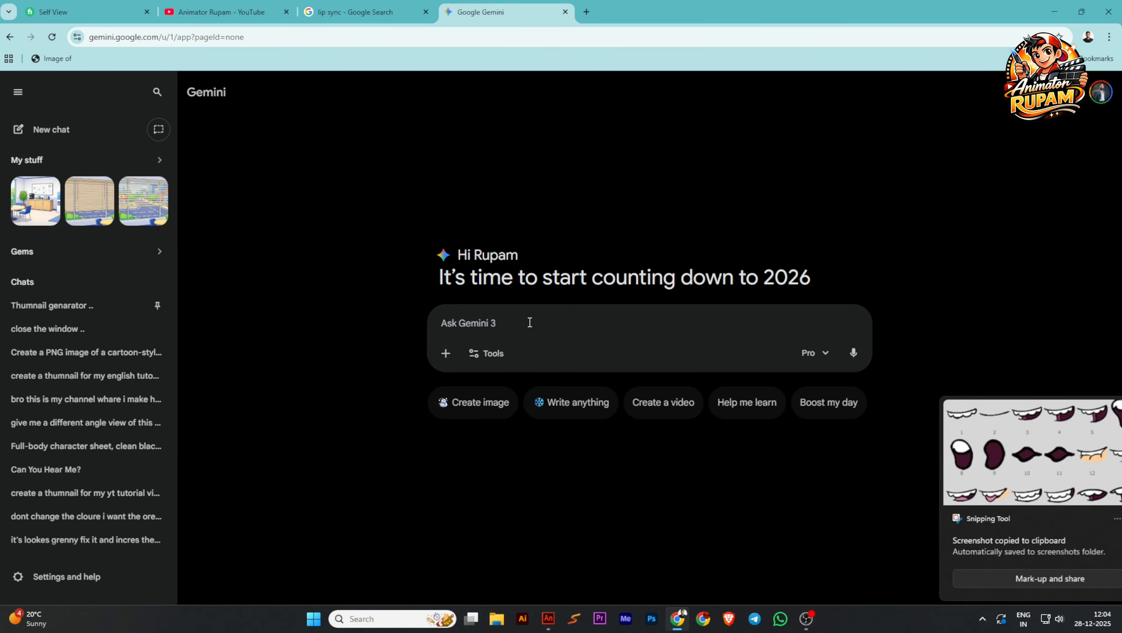
key(ctrl+v)
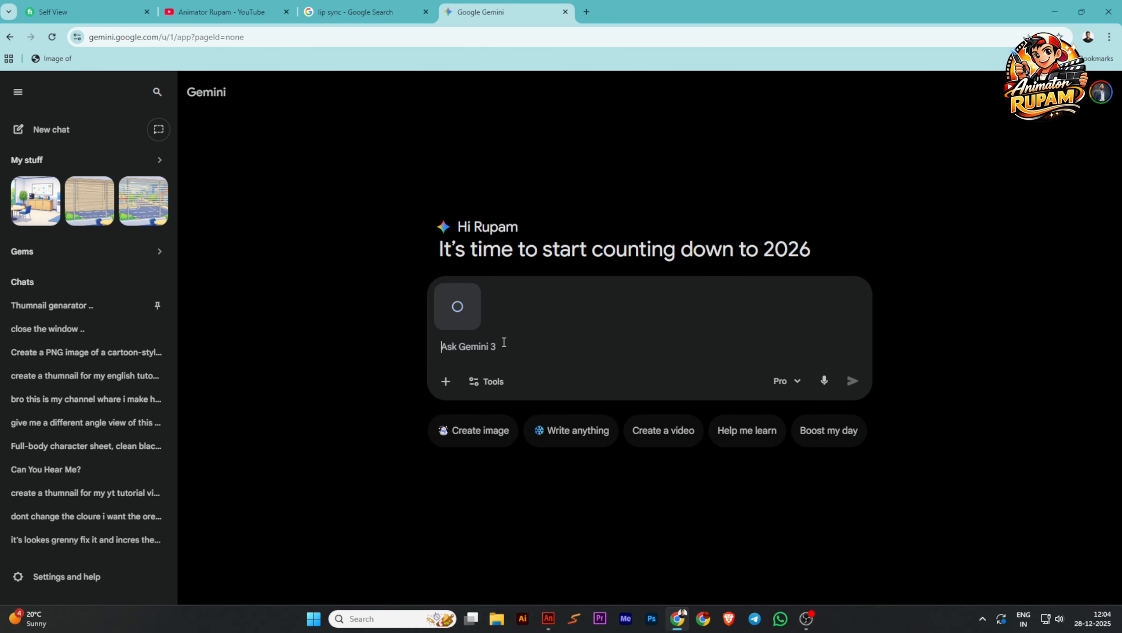
- Turn on image creation and send Gemini the prompt "inches the image quality .." with the attached chart
text(incres the image qu)
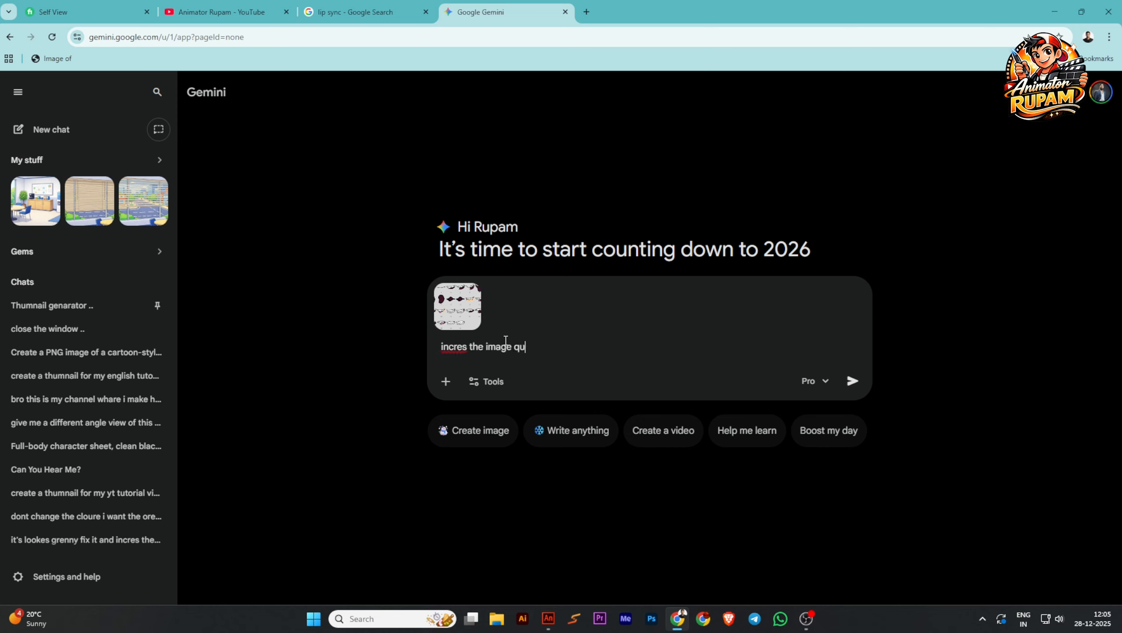
text(ity)
right_click(455, 347)
click(481, 360)
right_click(530, 347)
click(557, 360)
click(473, 431)
text(cres the image qull)
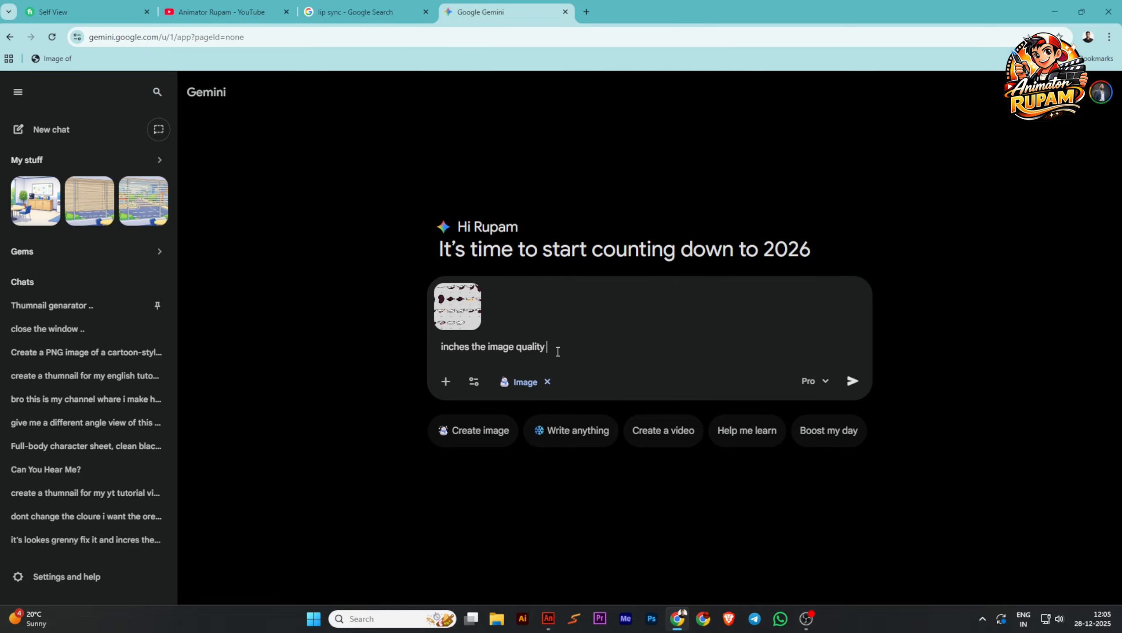
text(..)
click(852, 381)
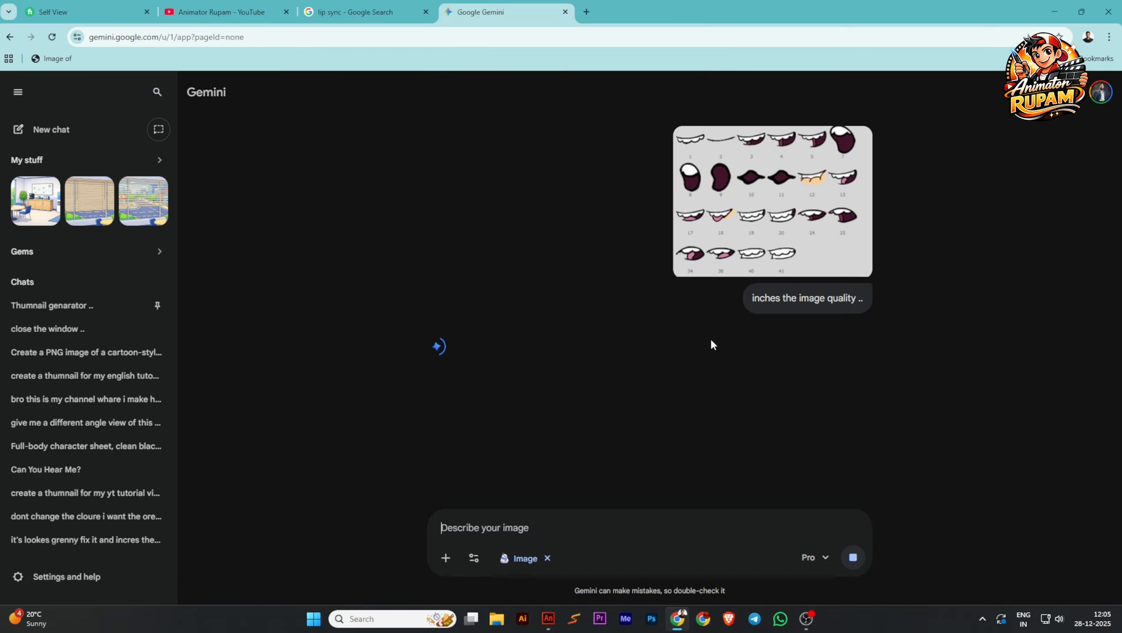
- Preview the uploaded chart, and open the Pinterest lip sync chart with labelled mouth pairs in the Google image results
click(801, 218)
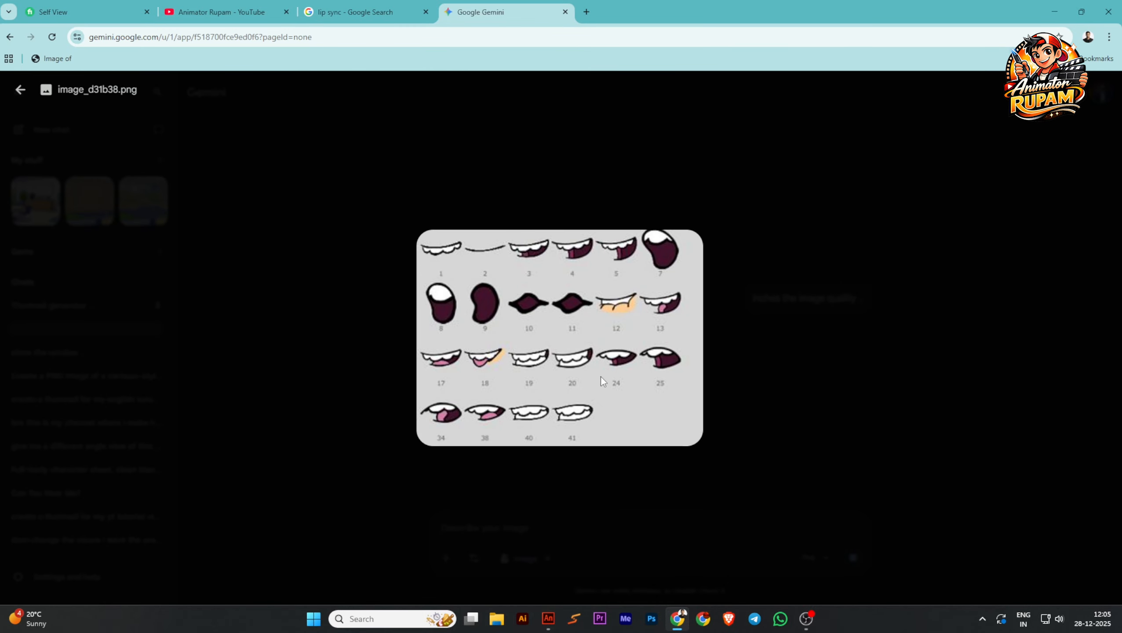
click(905, 362)
click(365, 12)
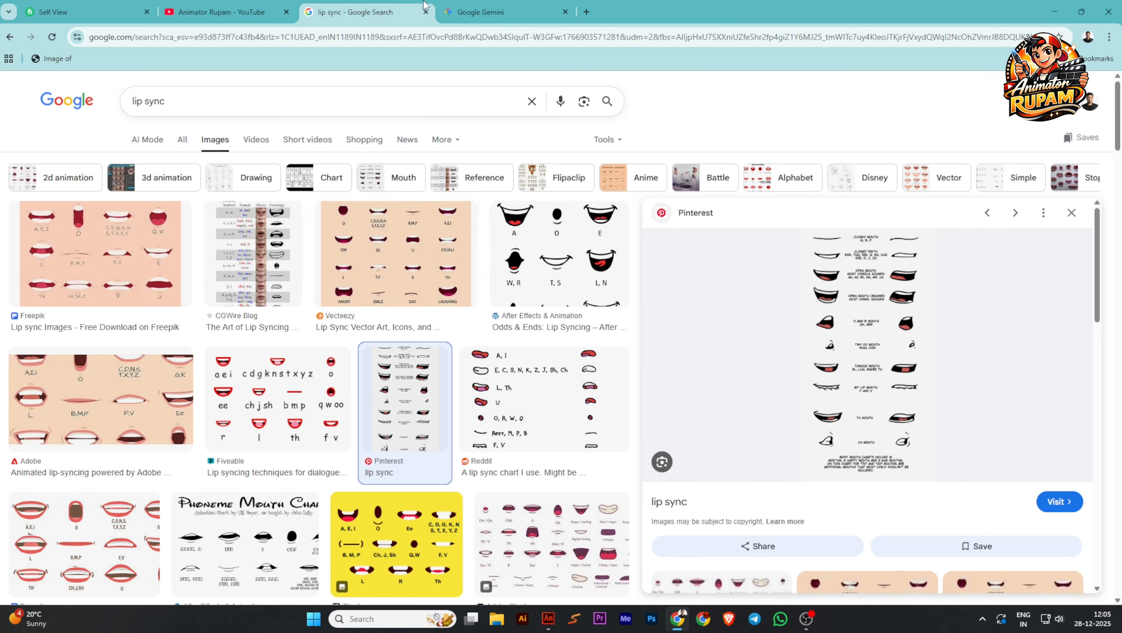
click(558, 257)
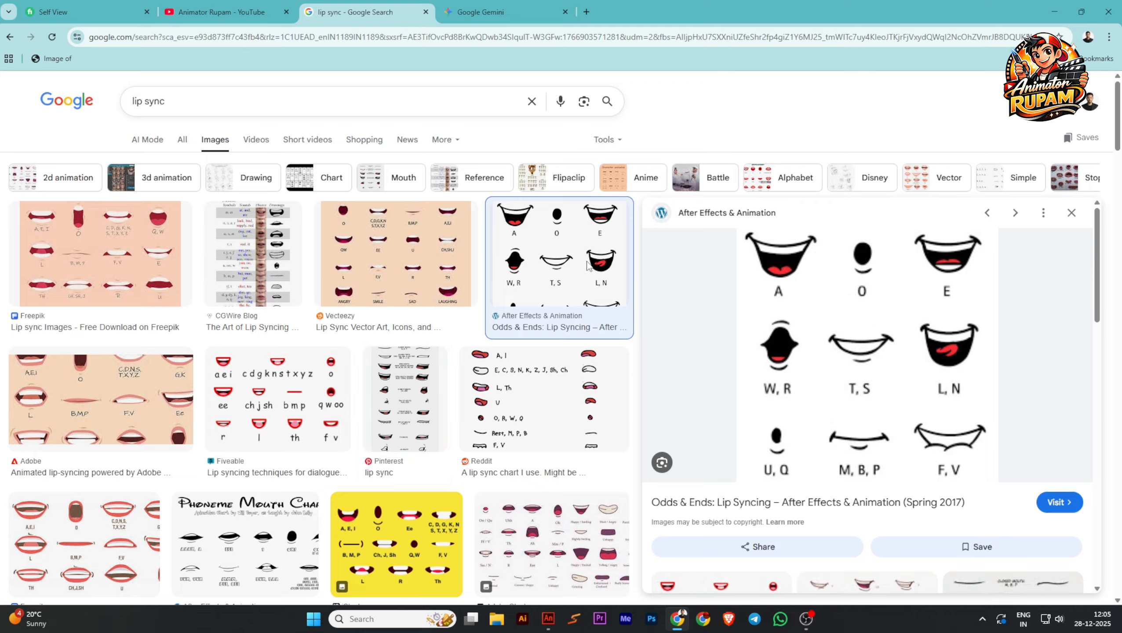
scroll(810, 392, down, 5)
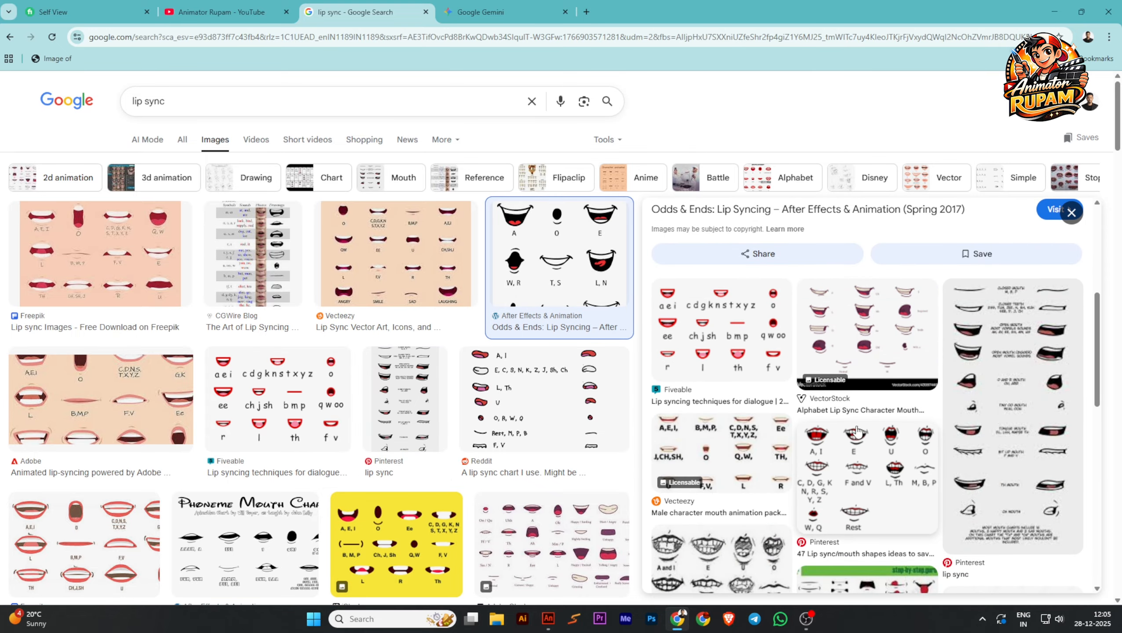
click(1004, 449)
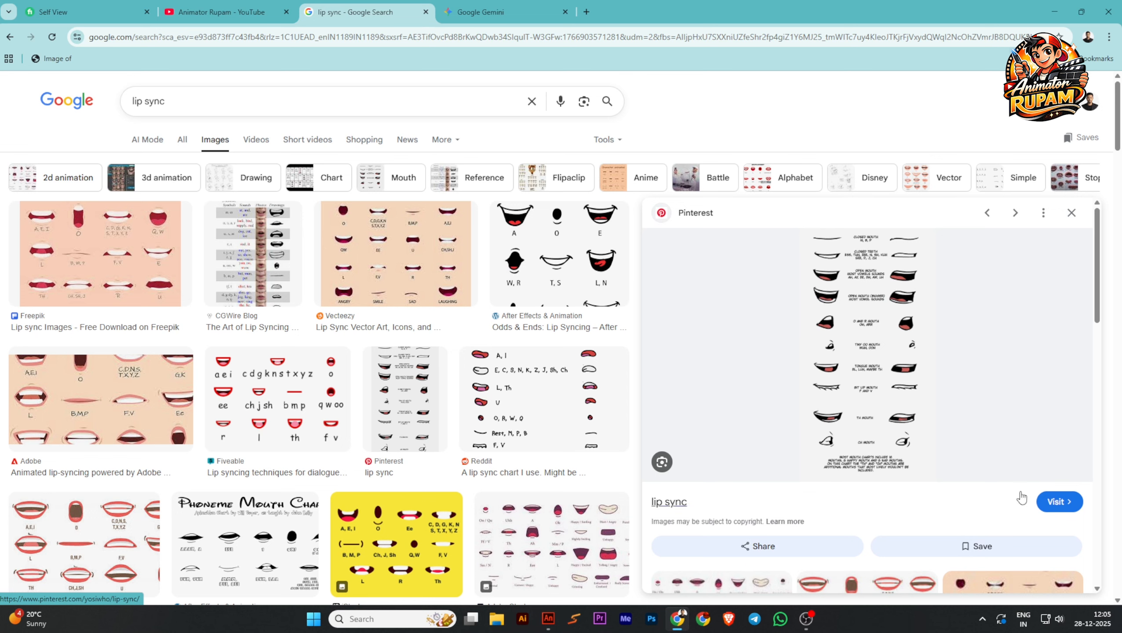
- Save the Pinterest lip sync chart as a JPEG image in the "How to create Lip syen" folder on disk B
right_click(834, 326)
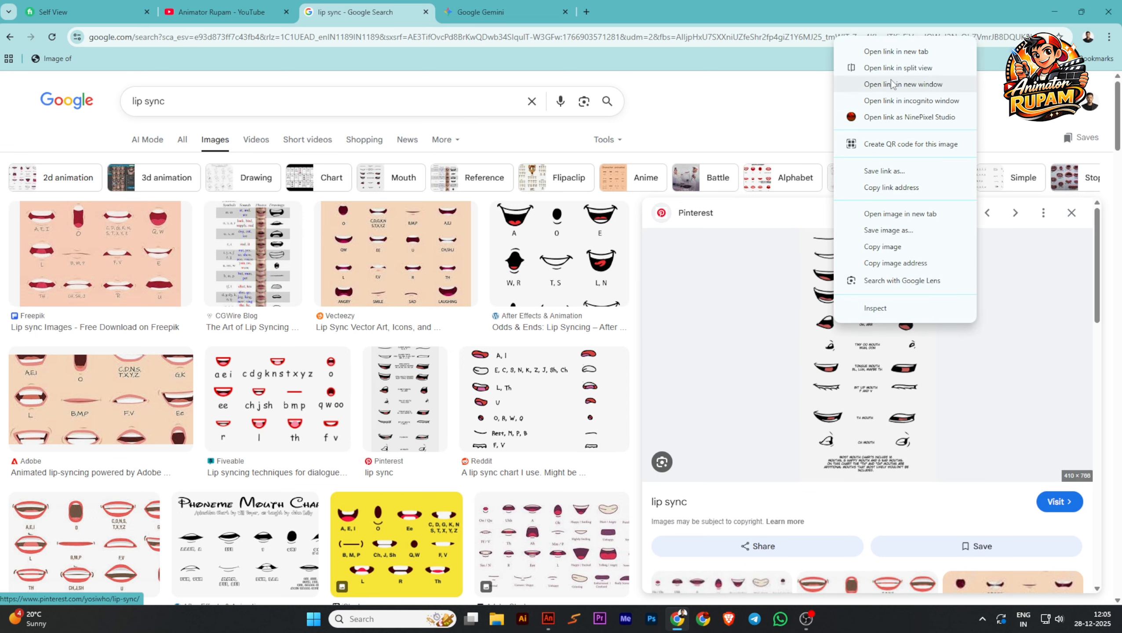
click(886, 231)
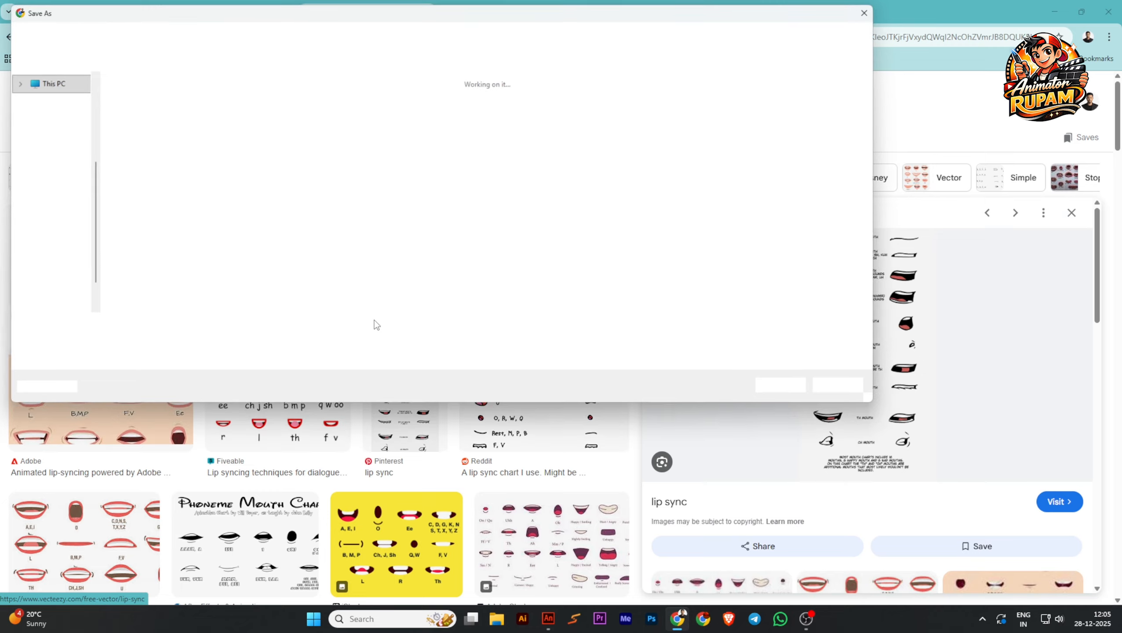
click(44, 284)
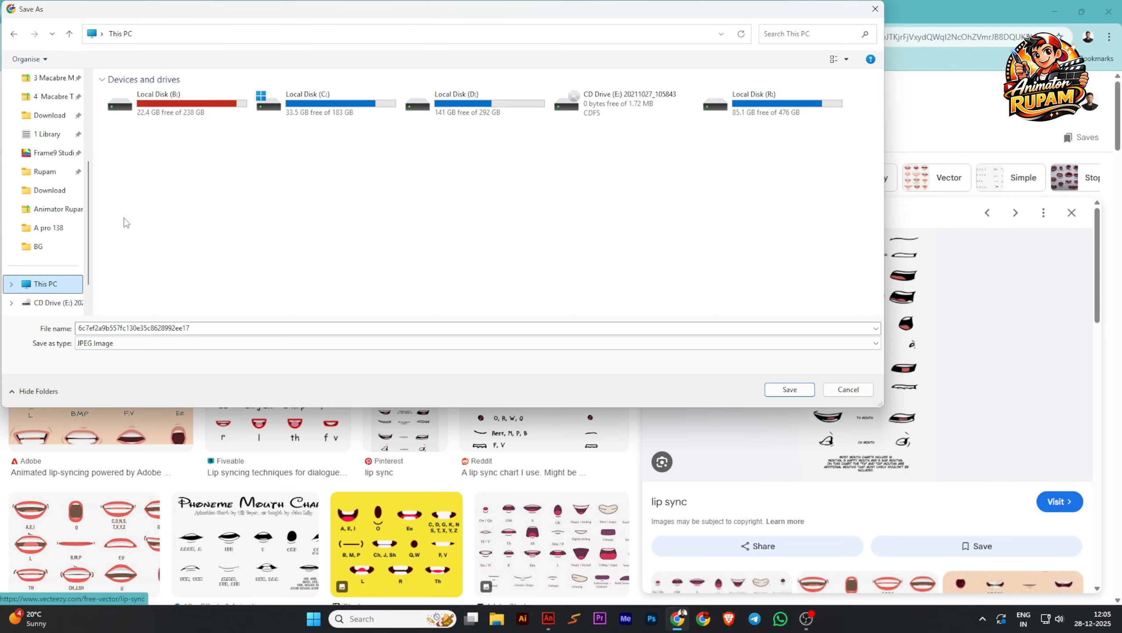
click(56, 225)
click(59, 210)
scroll(61, 212, up, 3)
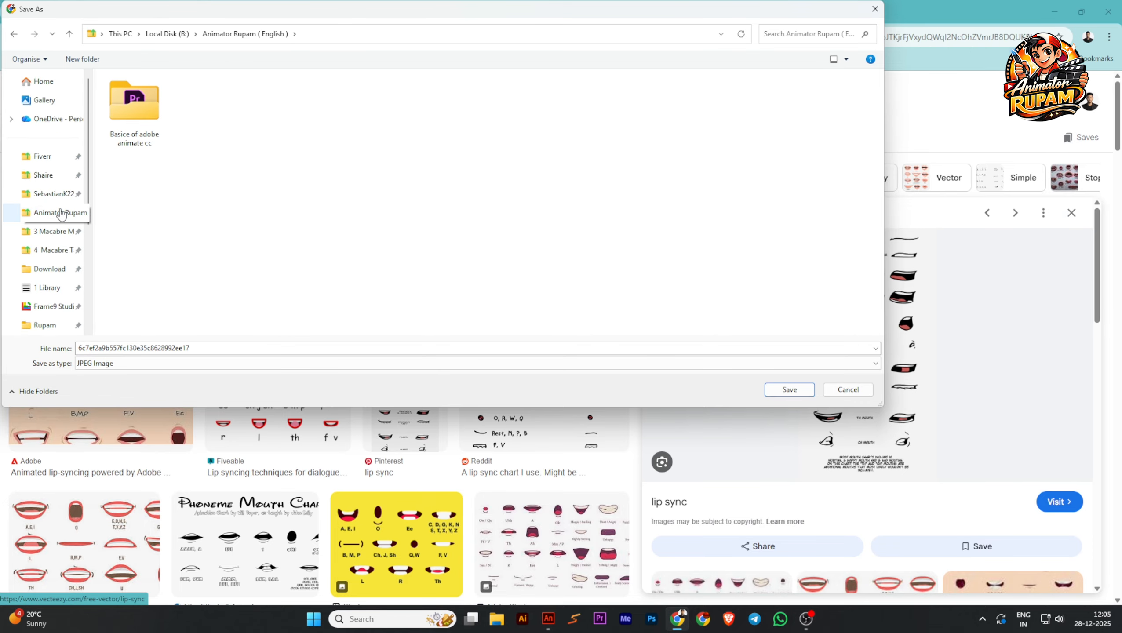
click(70, 35)
double_click(228, 109)
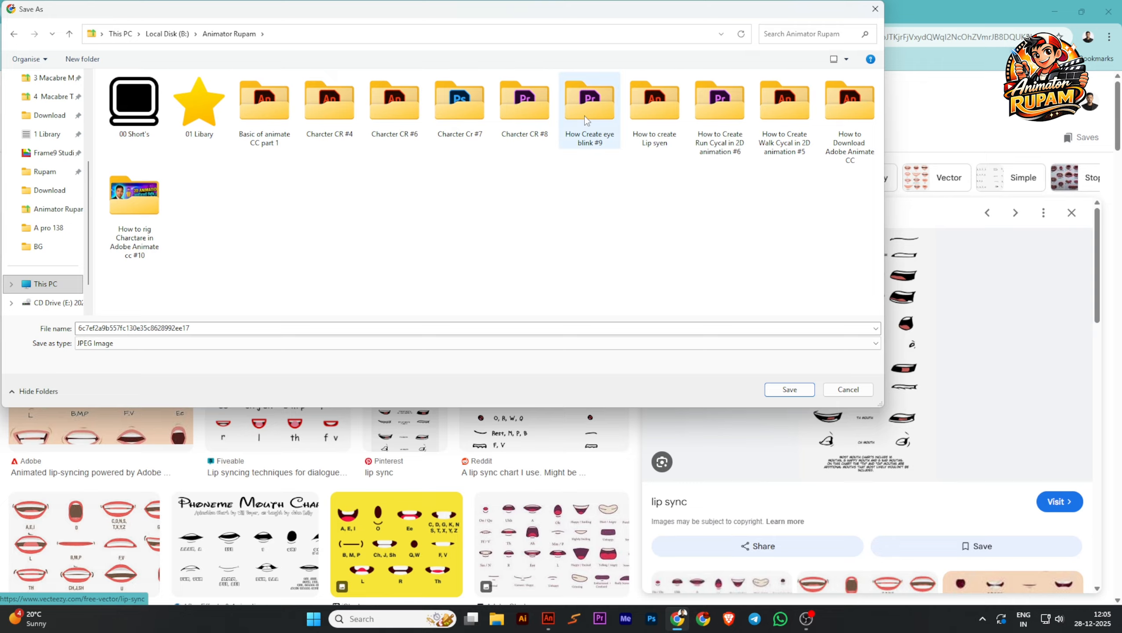
click(653, 101)
double_click(653, 101)
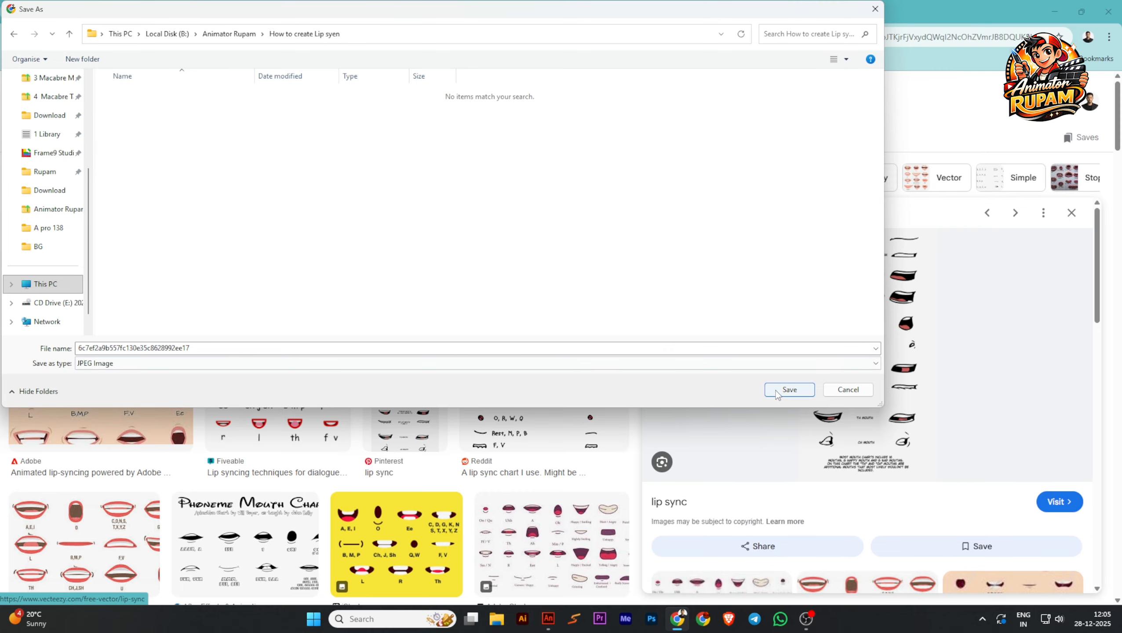
click(789, 389)
- Compare Gemini's generated mouth chart with the uploaded original by viewing both enlarged
key(ctrl+Tab)
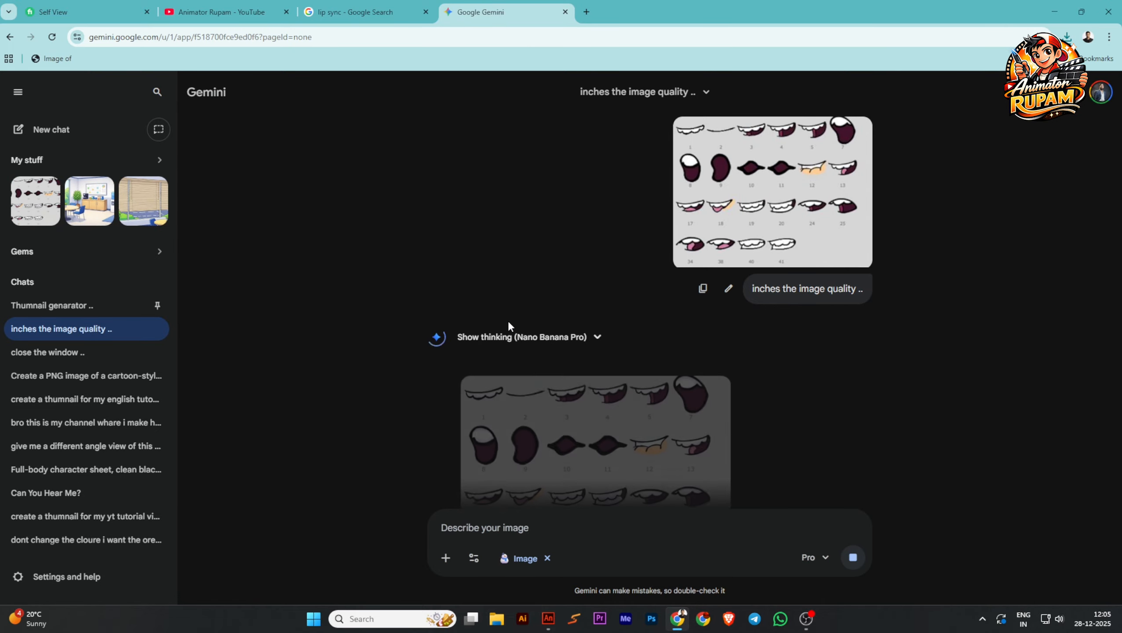
click(623, 379)
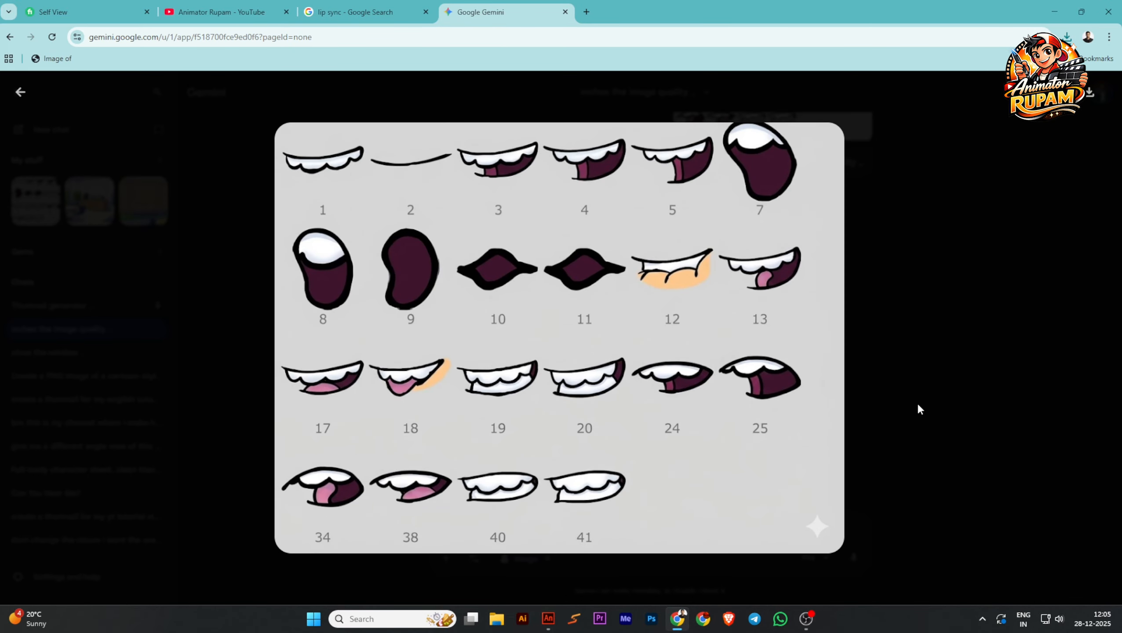
click(917, 402)
scroll(780, 197, up, 1)
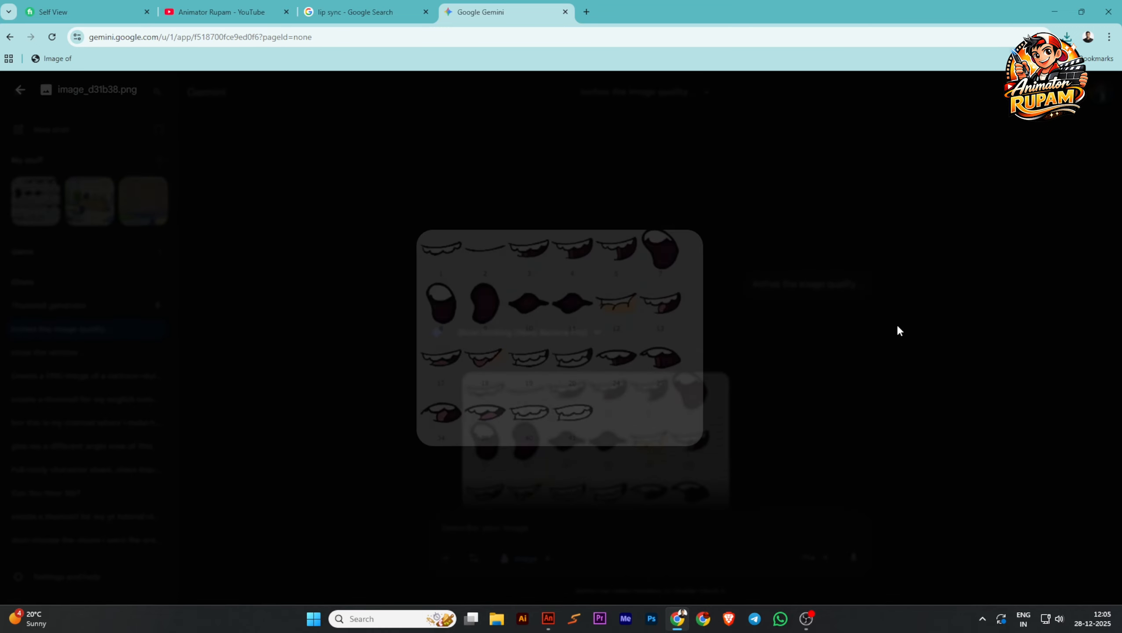
click(924, 349)
scroll(859, 340, down, 3)
click(665, 352)
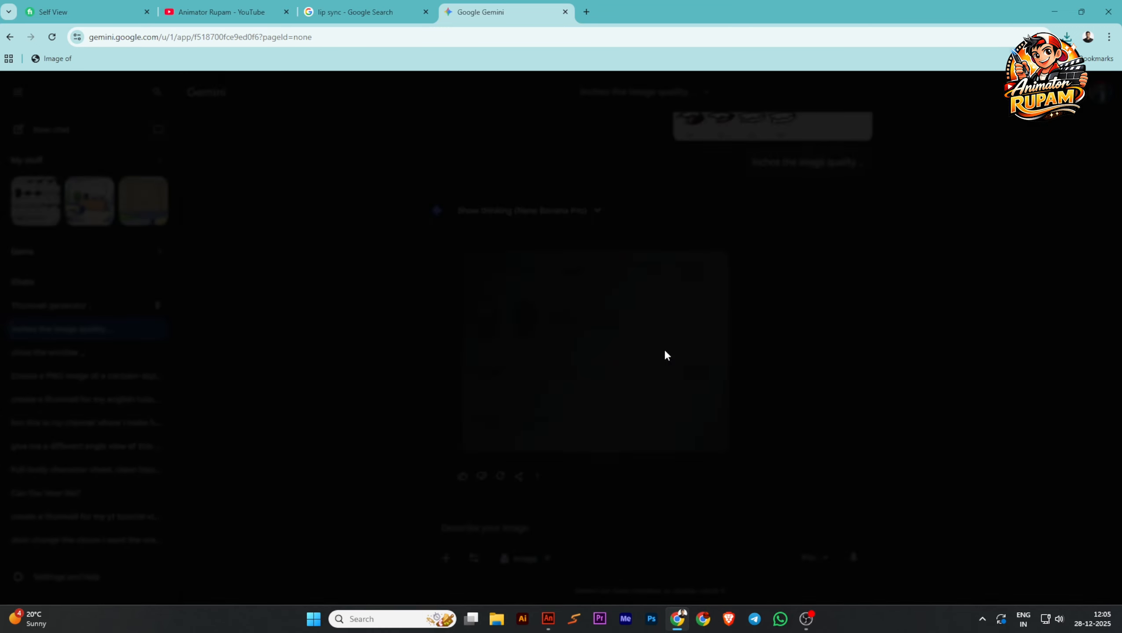
click(935, 394)
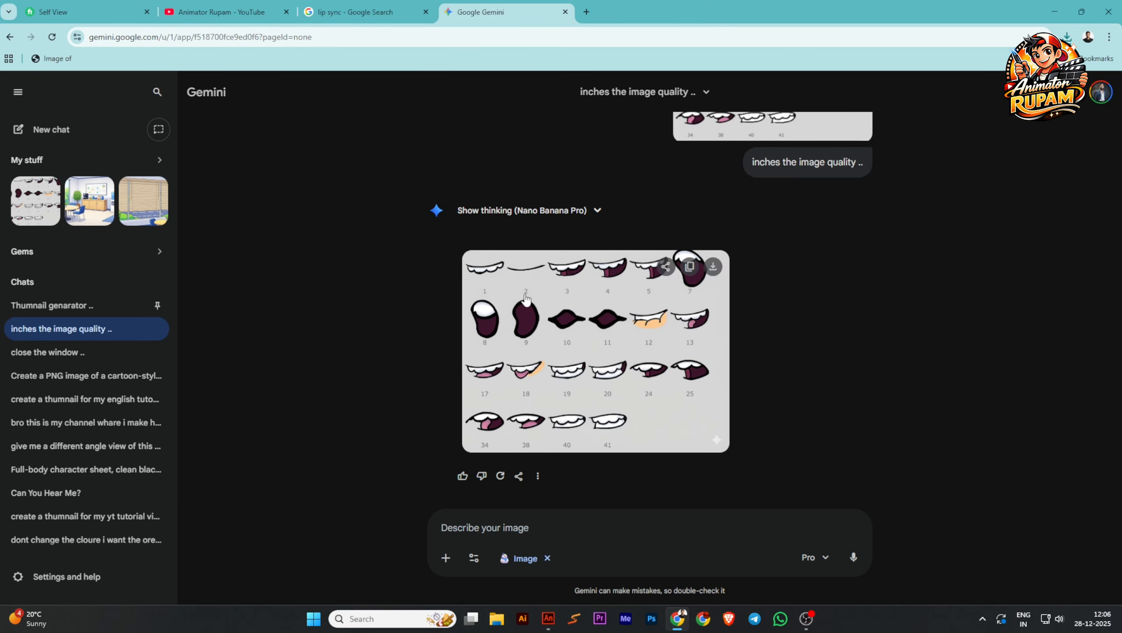
- Close the Gemini page, switch to Adobe Animate, and clear the mouth drawings from frame 2 of Layer_1, saving the document
click(565, 12)
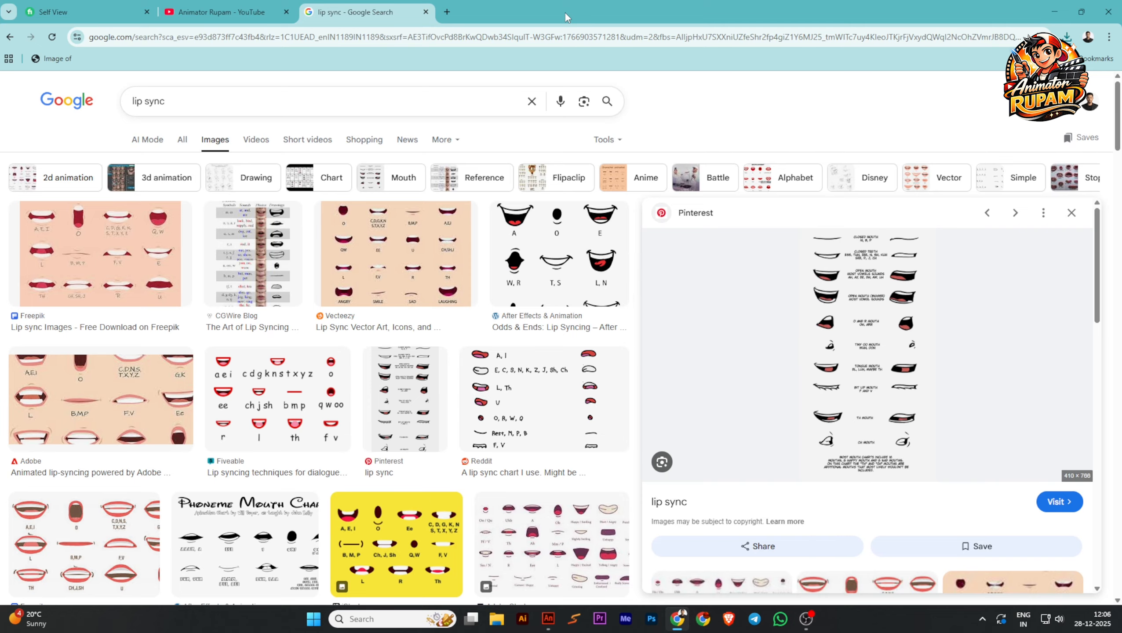
click(1058, 9)
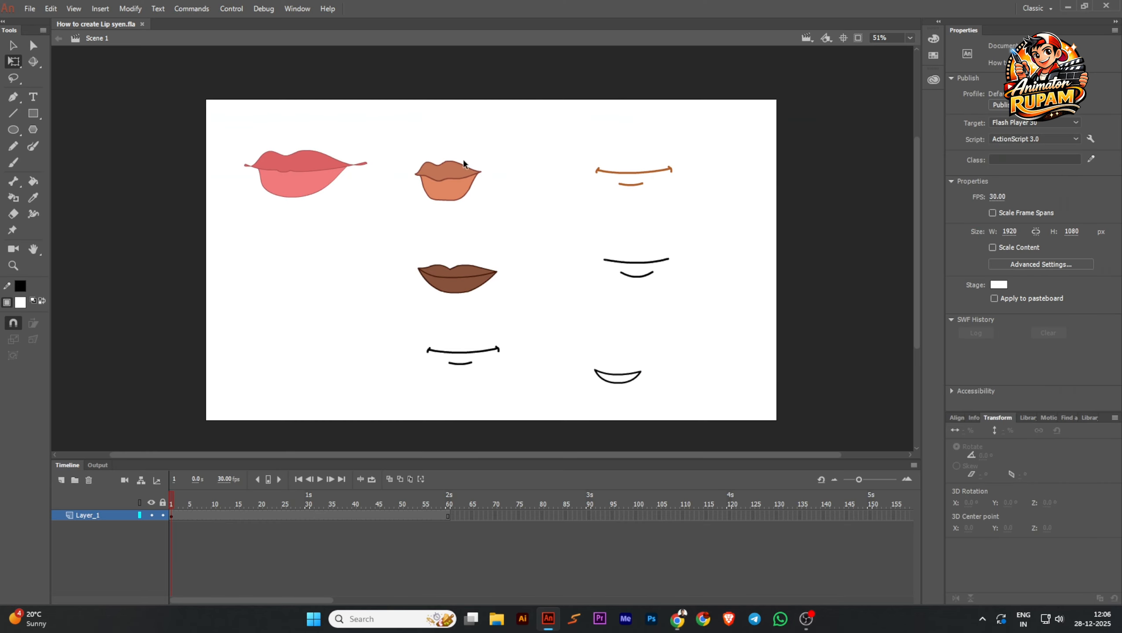
click(654, 272)
click(541, 329)
click(177, 515)
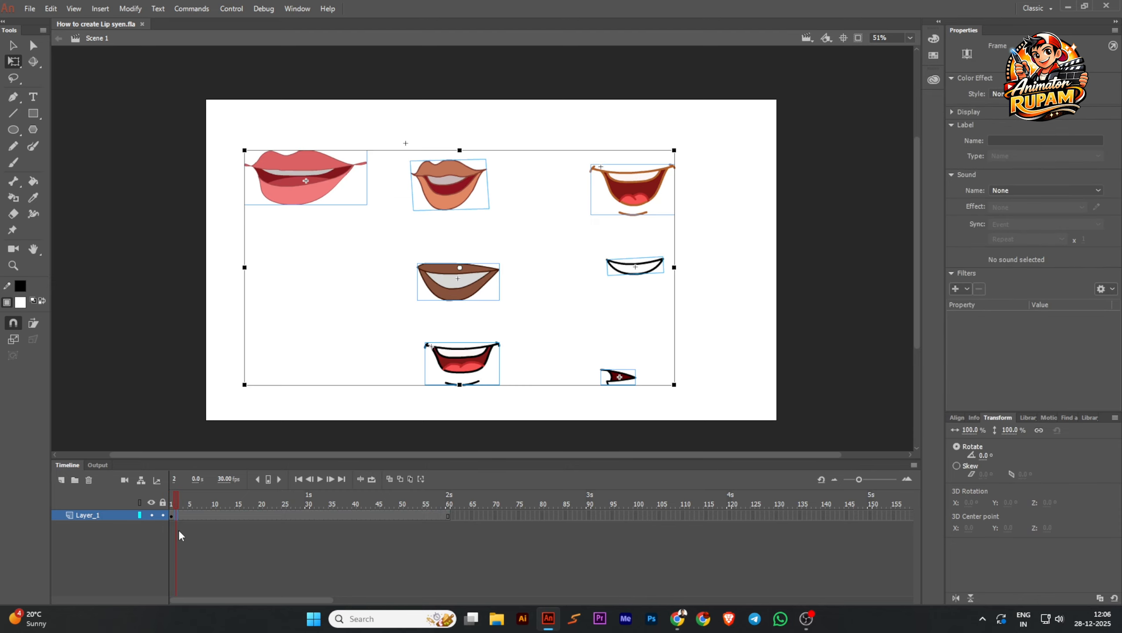
key(Delete)
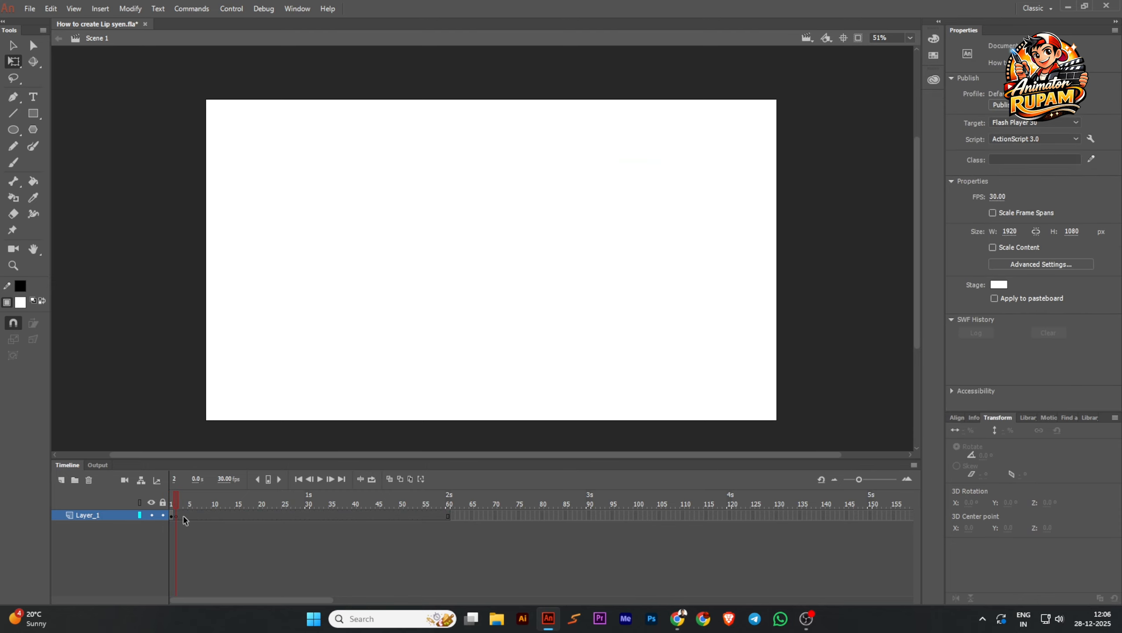
scroll(353, 316, down, 1)
scroll(353, 316, up, 2)
key(ctrl+s)
- Find the downloaded mouth chart in the "How to create Lip syen" folder and place it on the Animate stage at frame 2
click(500, 624)
double_click(164, 113)
double_click(193, 111)
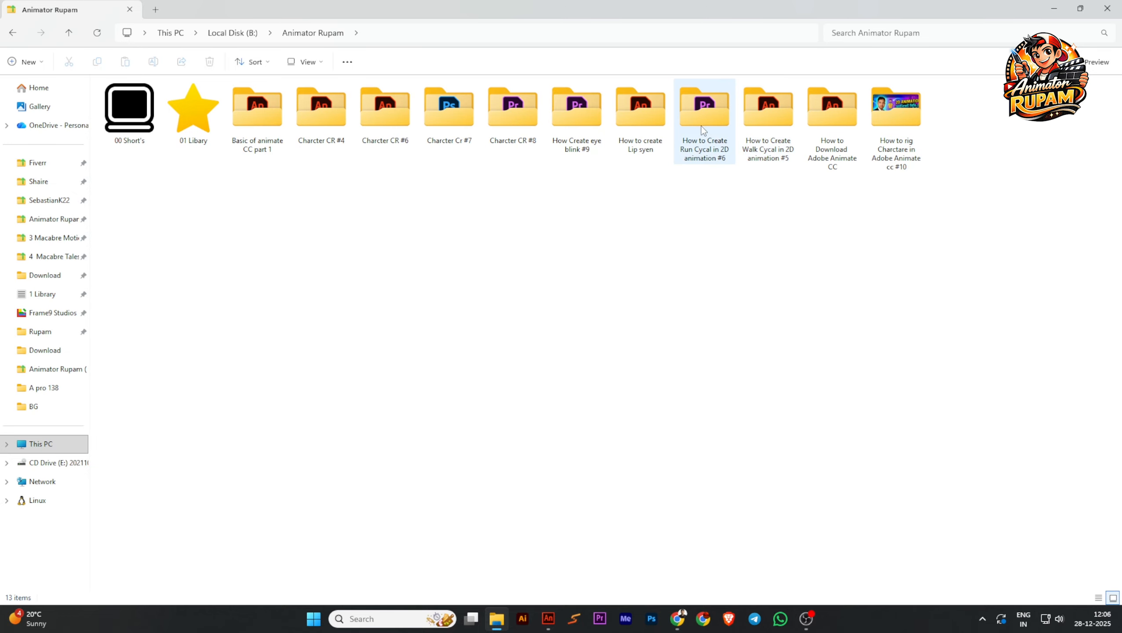
double_click(658, 126)
right_click(222, 244)
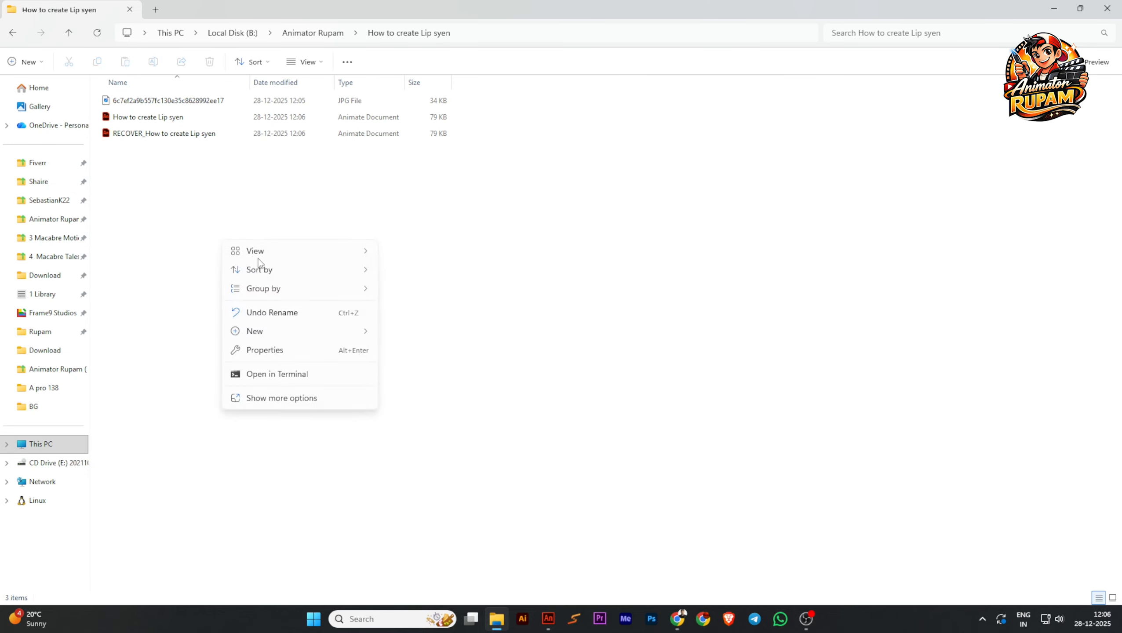
mouse_move(253, 253)
click(435, 272)
drag(128, 110, 491, 333)
scroll(550, 259, down, 2)
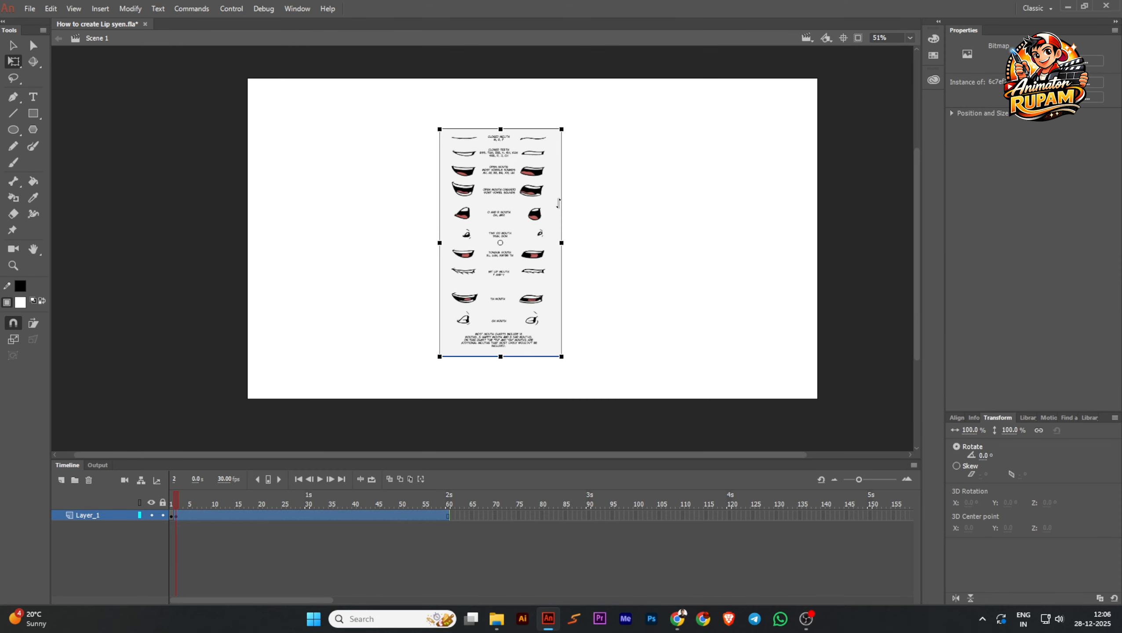
- Scale the mouth chart image up proportionally to about 233% and position its upper rows over the stage
drag(542, 144, 676, 36)
drag(471, 199, 494, 291)
scroll(481, 173, up, 4)
drag(450, 202, 475, 227)
scroll(476, 228, down, 4)
drag(469, 267, 460, 267)
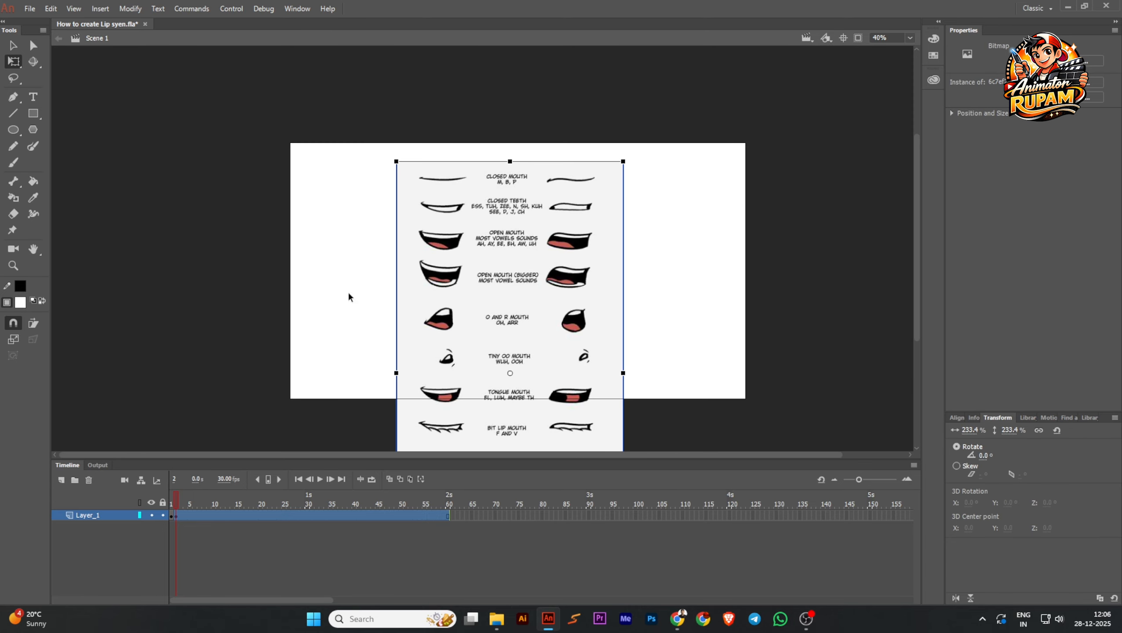
- Lock the chart's layer, add a new layer above it, and save the document
click(317, 318)
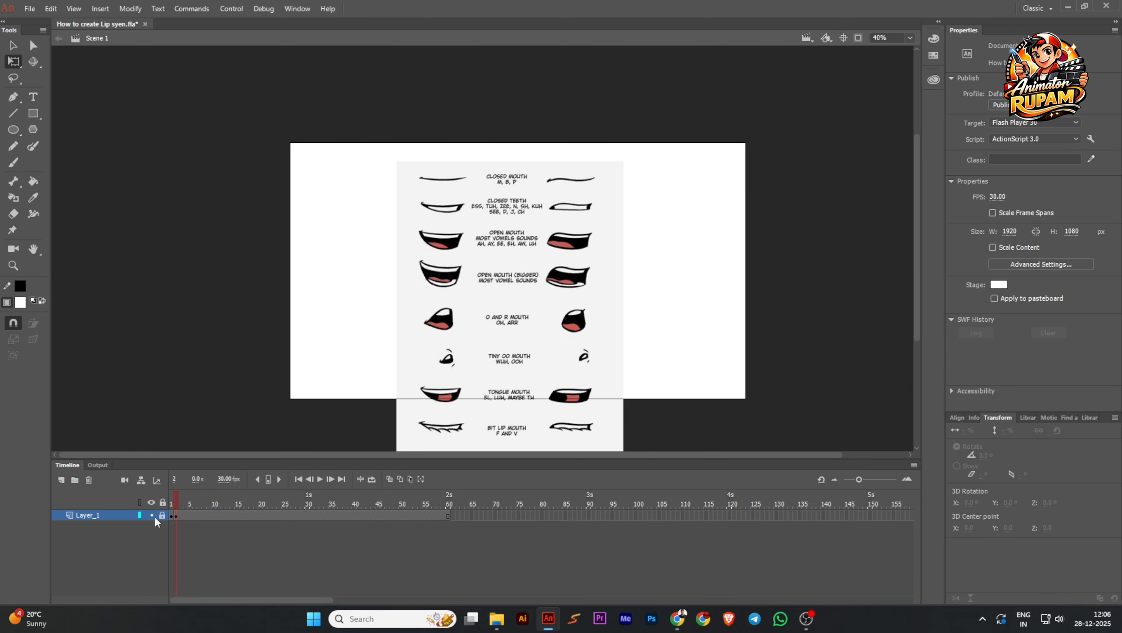
click(62, 480)
scroll(443, 226, up, 5)
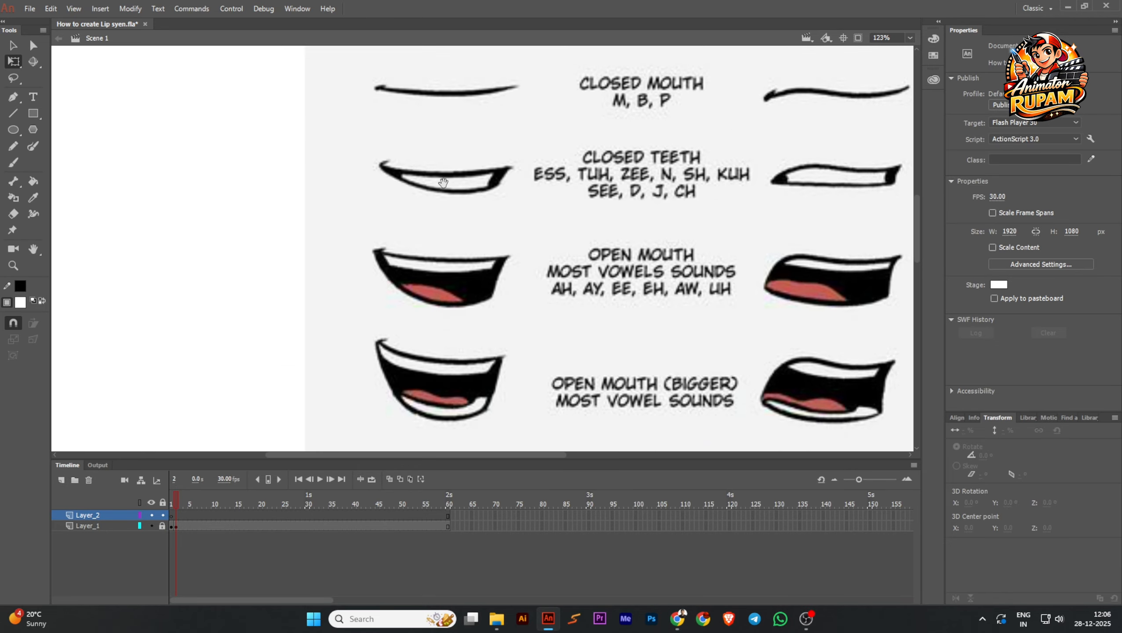
scroll(443, 188, down, 1)
key(ctrl+s)
scroll(443, 187, up, 3)
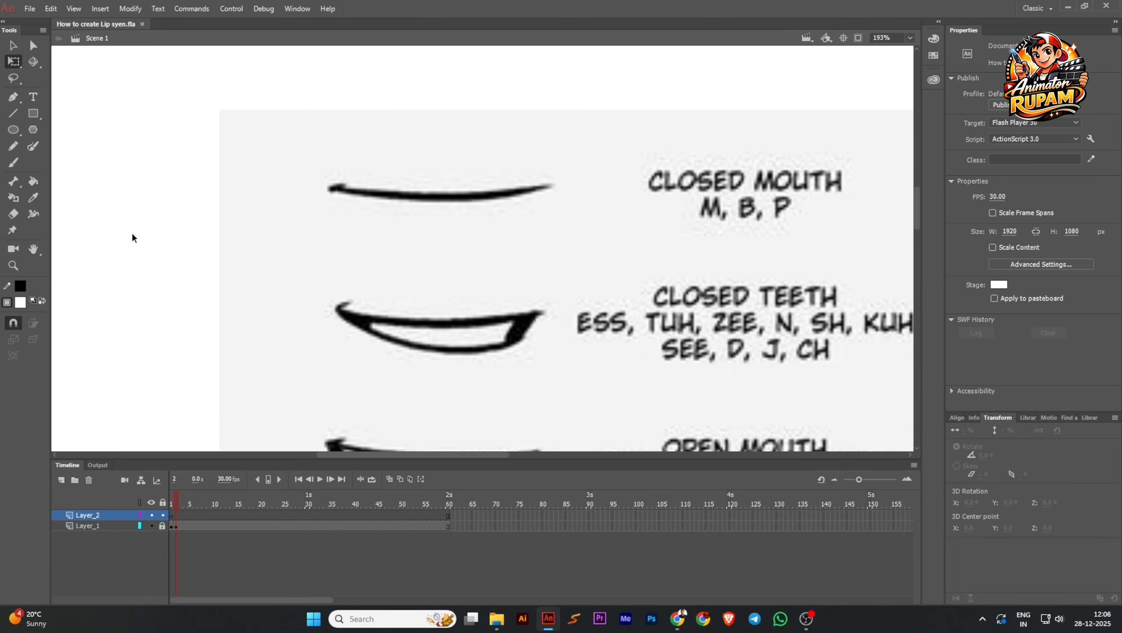
- Set the stroke color to bright green and save the document
click(20, 287)
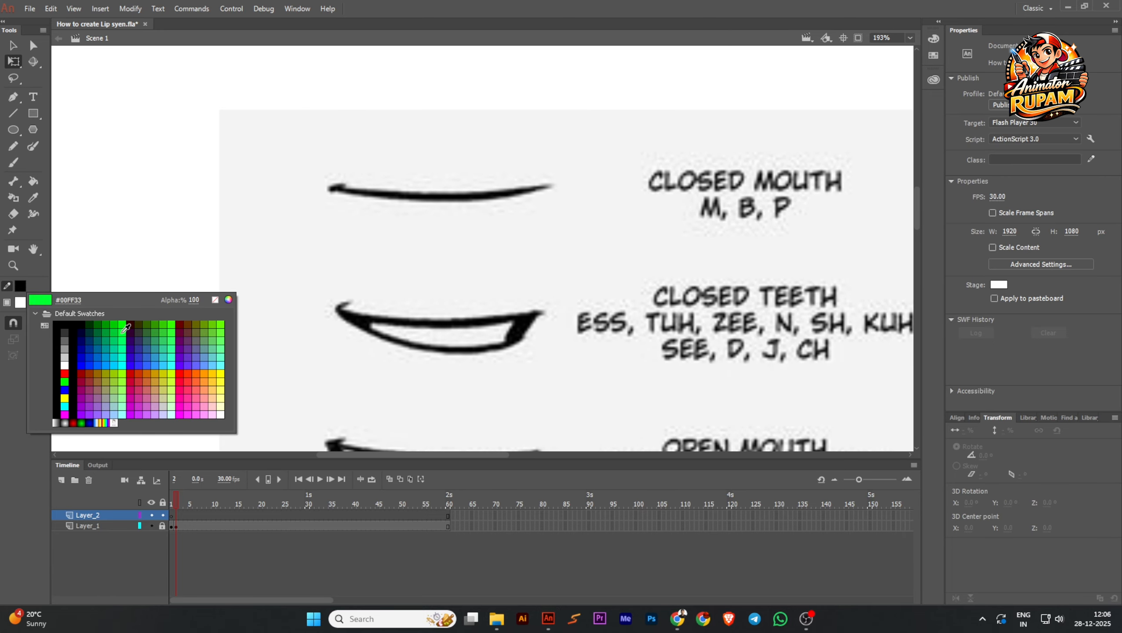
click(122, 326)
scroll(283, 228, up, 1)
scroll(283, 228, right, 1)
key(ctrl+s)
- Trace the left-column closed mouth with the Line tool, bending the line downward and adding a short stroke at its left corner
key(n)
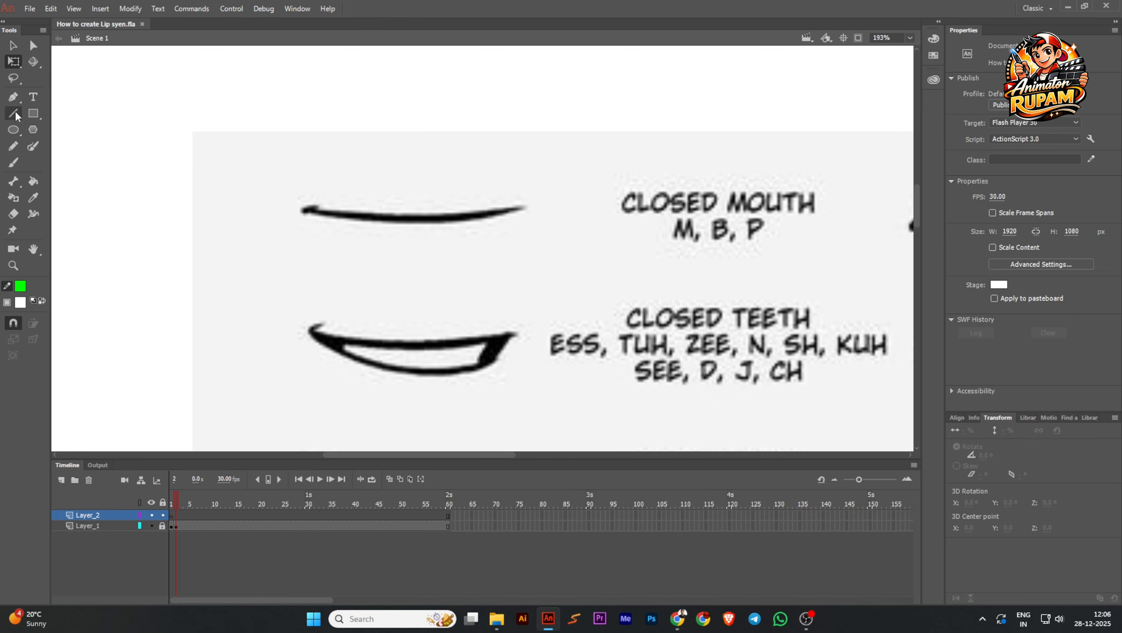
scroll(373, 223, up, 3)
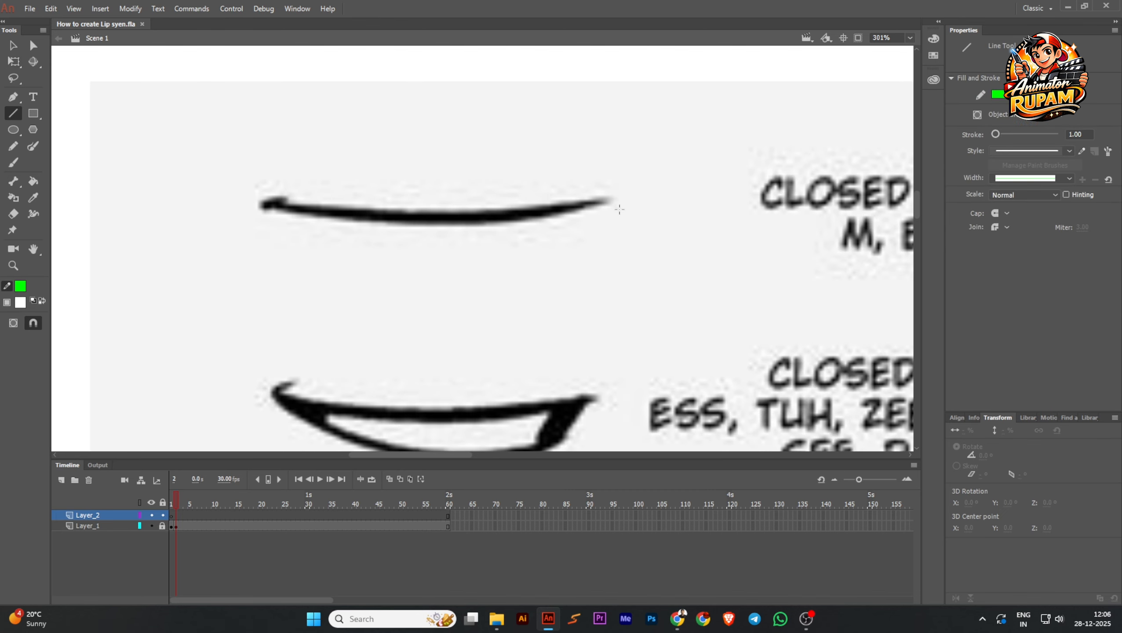
drag(613, 200, 283, 199)
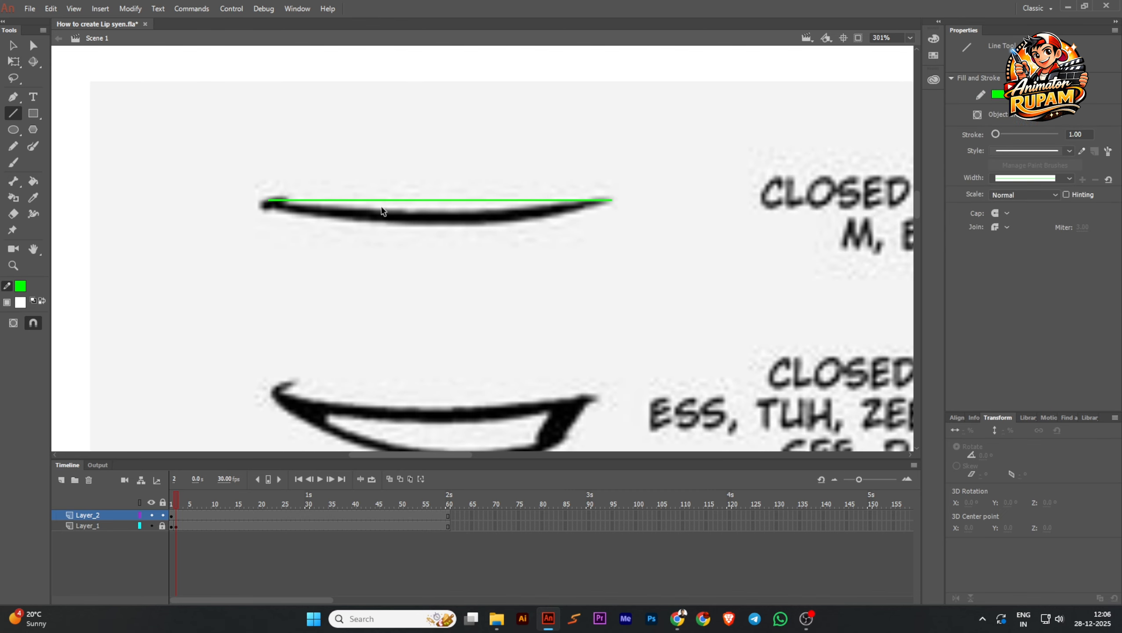
mouse_move(396, 202)
mouse_down()
mouse_move(399, 221)
mouse_move(278, 218)
mouse_move(305, 214)
mouse_up()
scroll(271, 202, up, 3)
scroll(396, 231, down, 4)
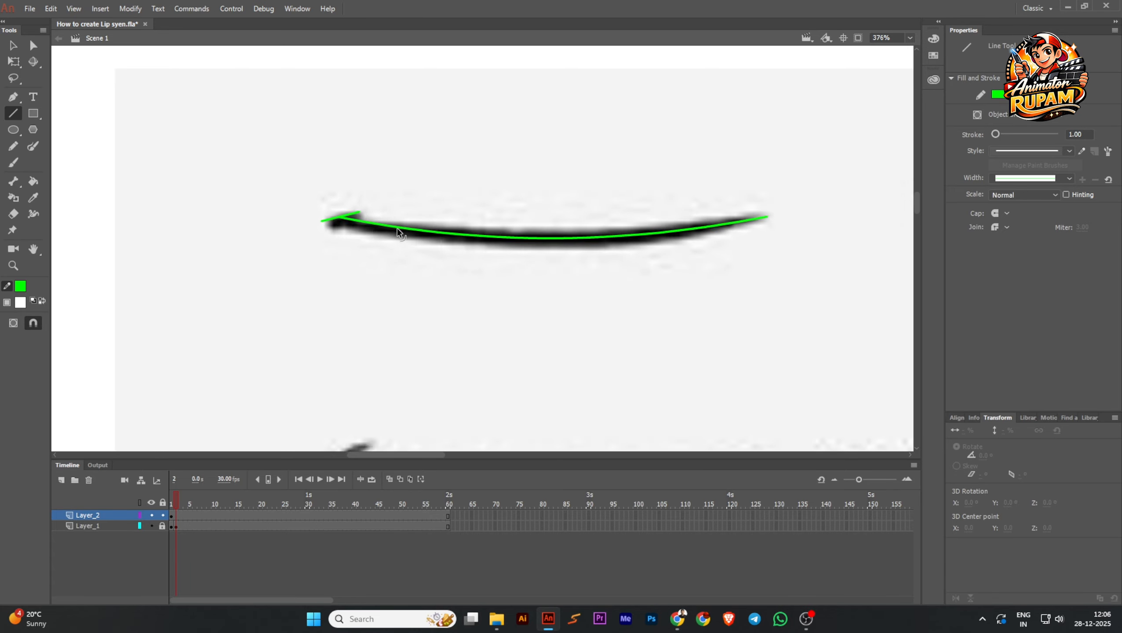
scroll(463, 257, up, 2)
- Apply the width profile tapered at both ends to all the closed mouth strokes
drag(721, 307, 130, 138)
click(1006, 191)
click(1016, 222)
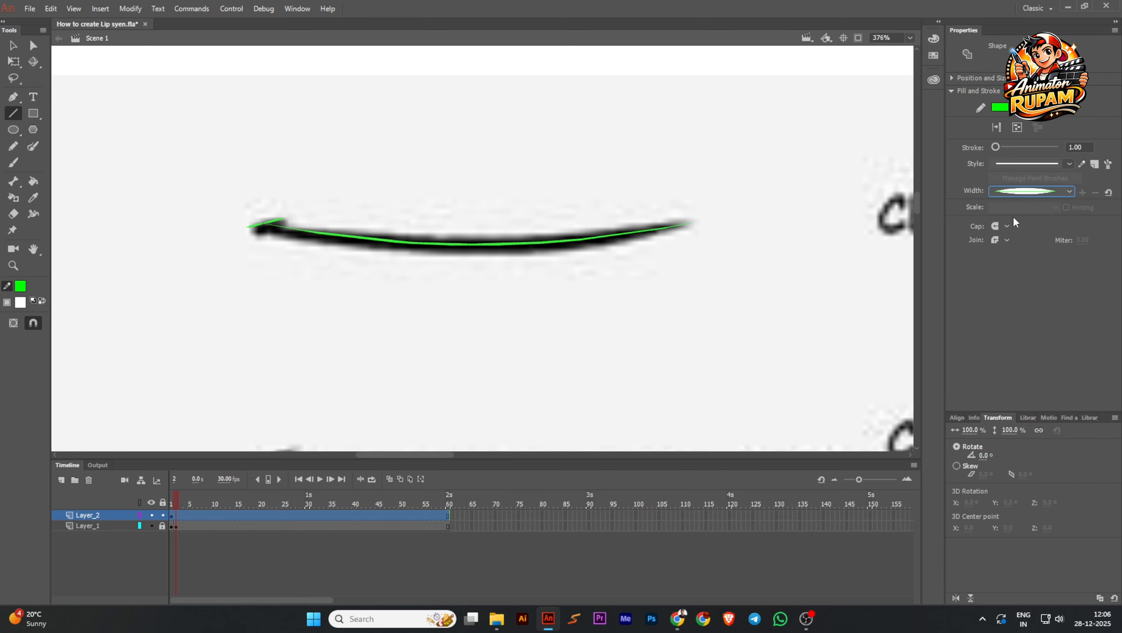
click(683, 284)
scroll(413, 246, down, 2)
scroll(319, 238, up, 6)
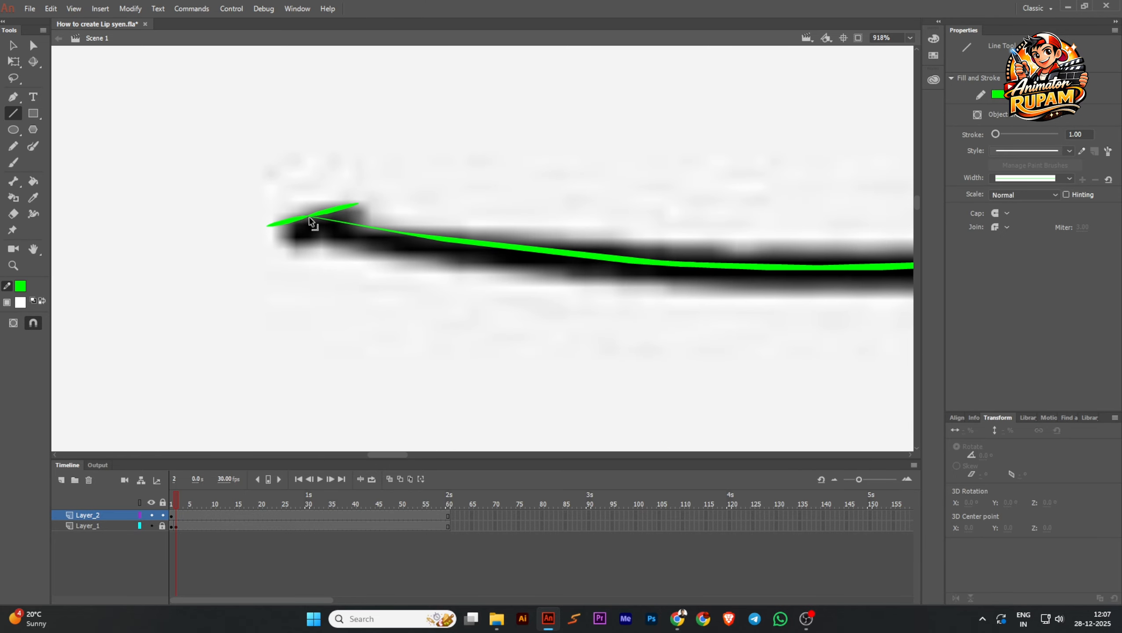
- Set the short left-corner stroke of the closed mouth to the uniform width profile
ctrl+click(298, 220)
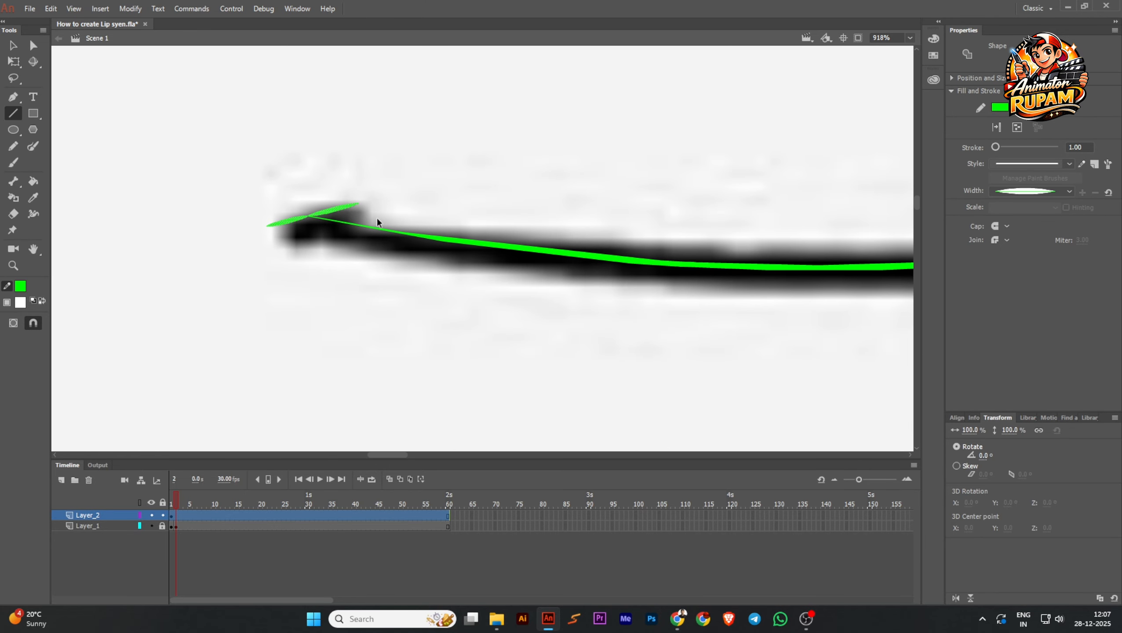
click(1023, 194)
click(1026, 210)
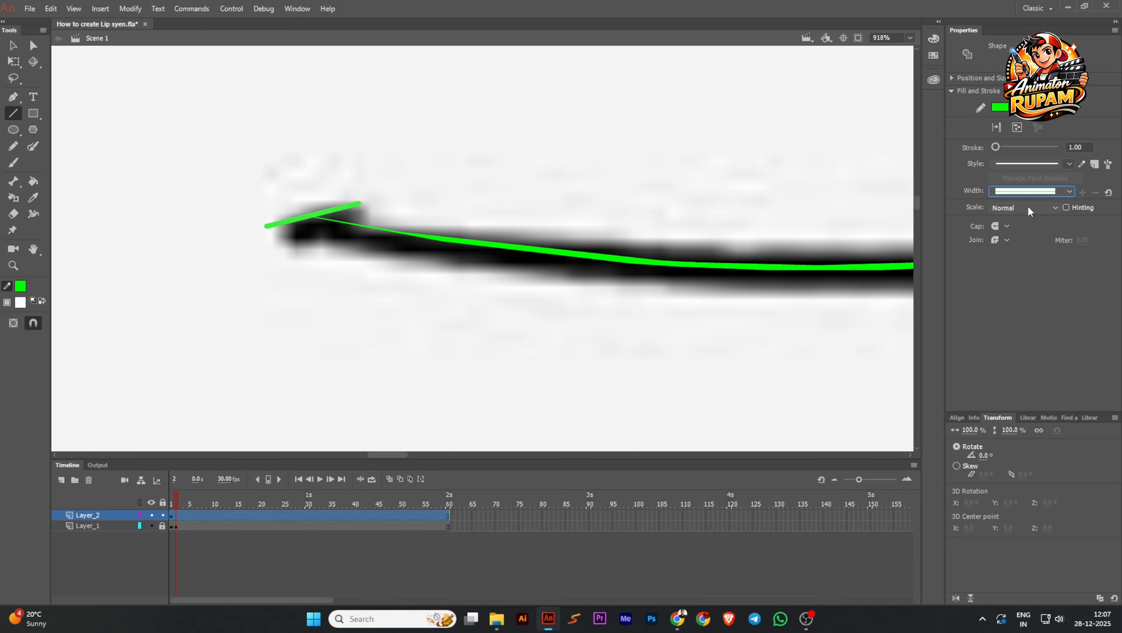
click(571, 311)
scroll(373, 261, down, 4)
drag(488, 276, 473, 278)
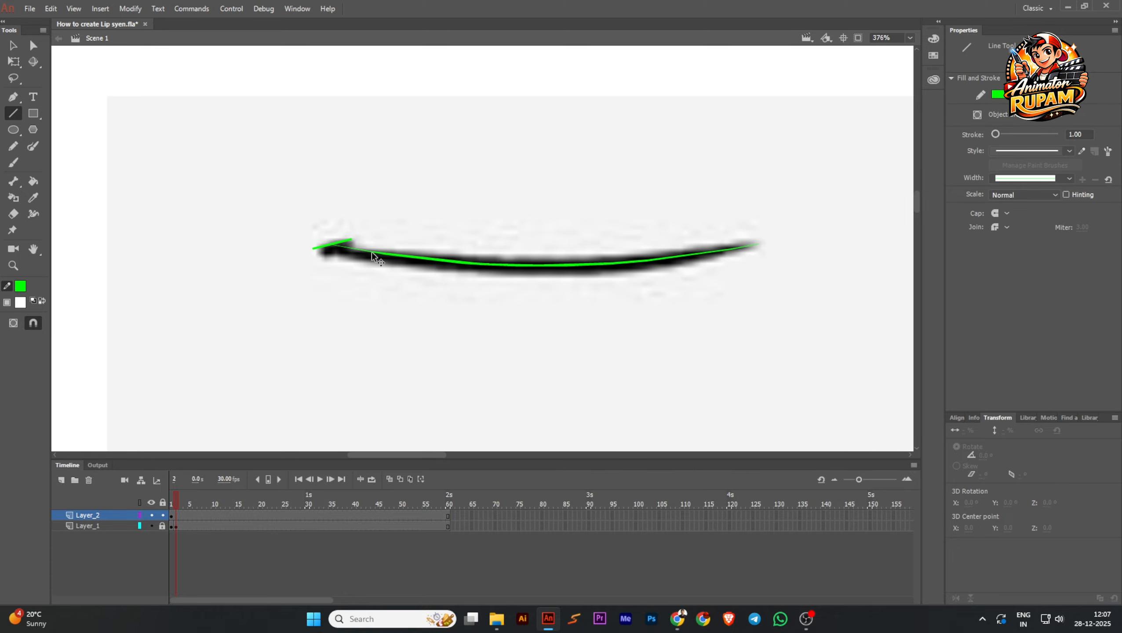
- Convert the short left-corner stroke into a drawing object and apply the width profile tapered at both ends
scroll(326, 249, up, 6)
ctrl+click(337, 246)
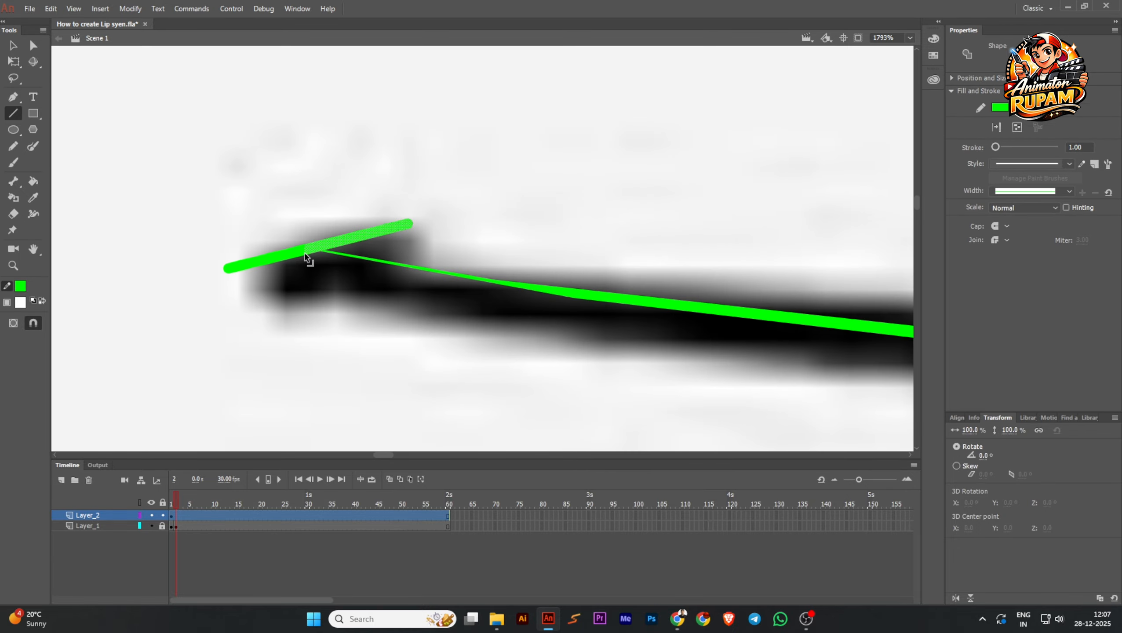
click(1021, 130)
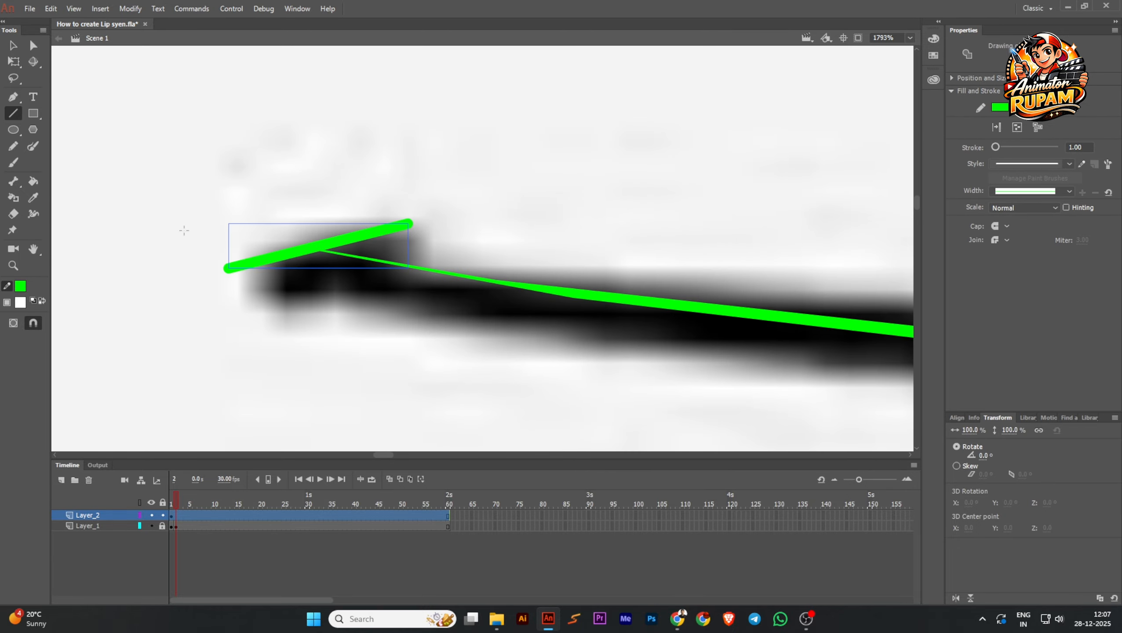
click(1041, 191)
click(1033, 217)
ctrl+click(690, 215)
scroll(380, 191, down, 6)
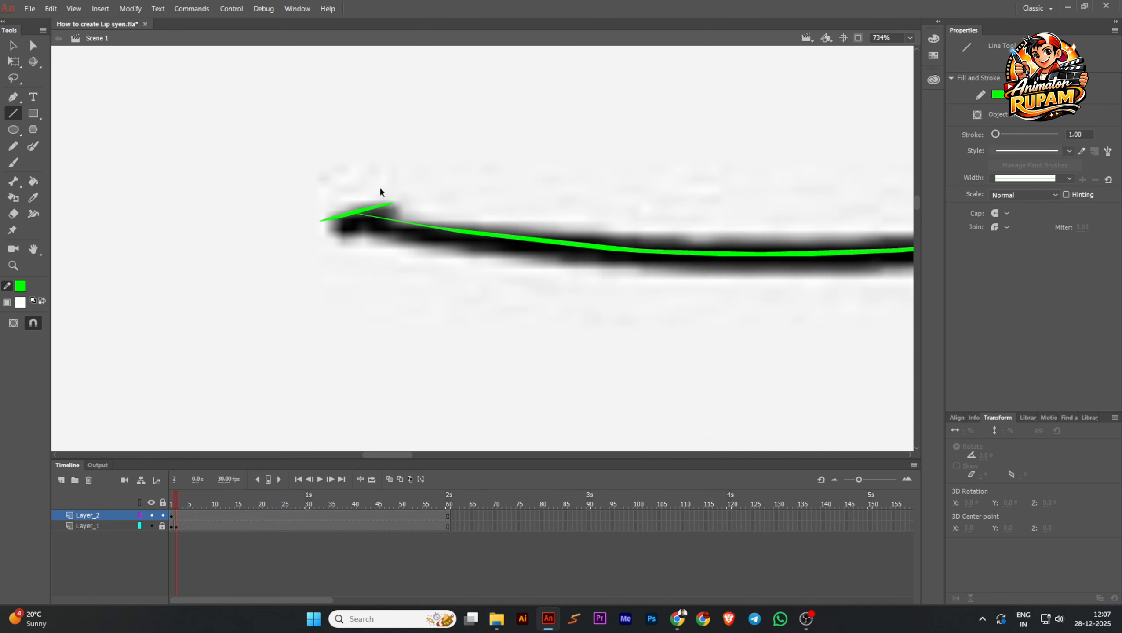
- Group all the strokes tracing the closed mouth
scroll(581, 225, down, 5)
scroll(576, 230, up, 5)
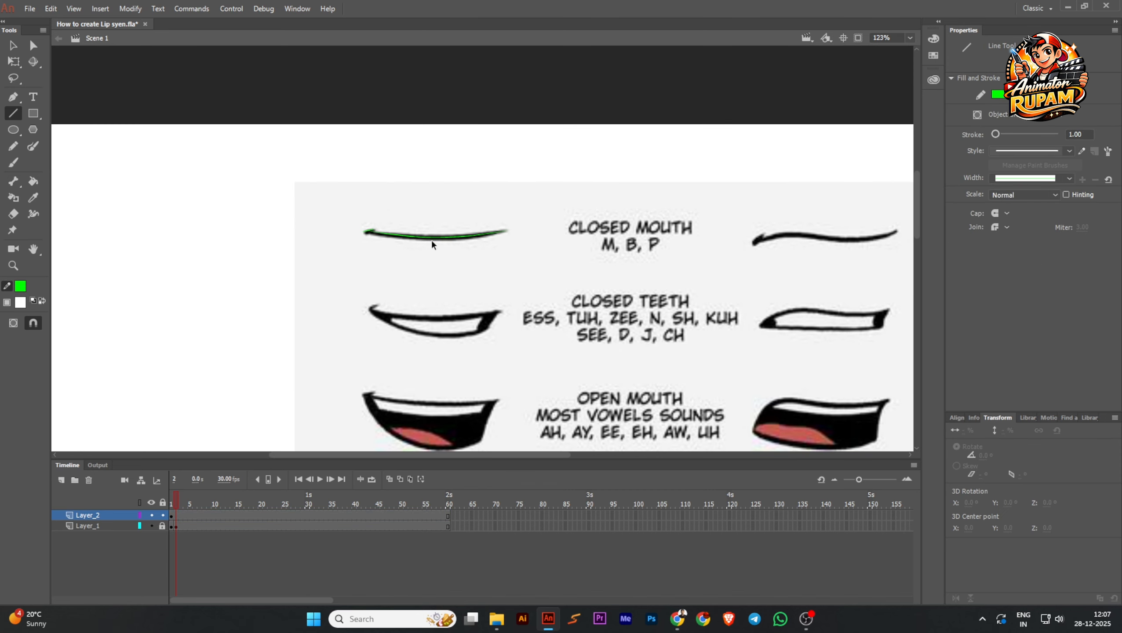
drag(724, 296, 274, 158)
scroll(511, 275, down, 3)
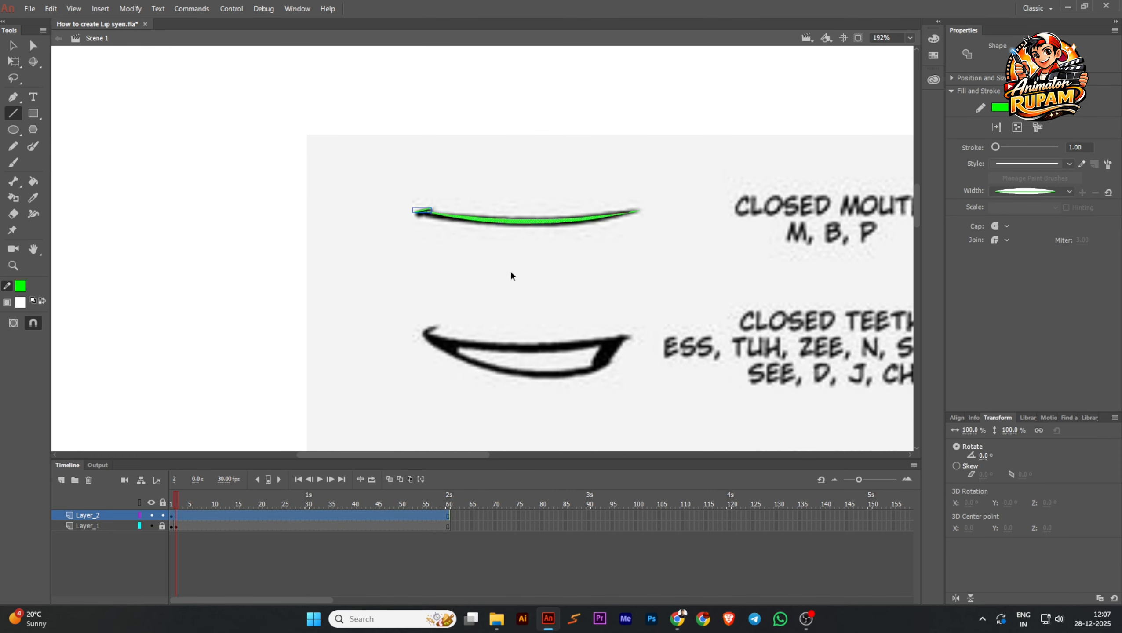
drag(706, 256, 308, 133)
key(ctrl+g)
ctrl+click(497, 277)
scroll(487, 226, up, 4)
drag(457, 216, 447, 289)
key(ctrl+z)
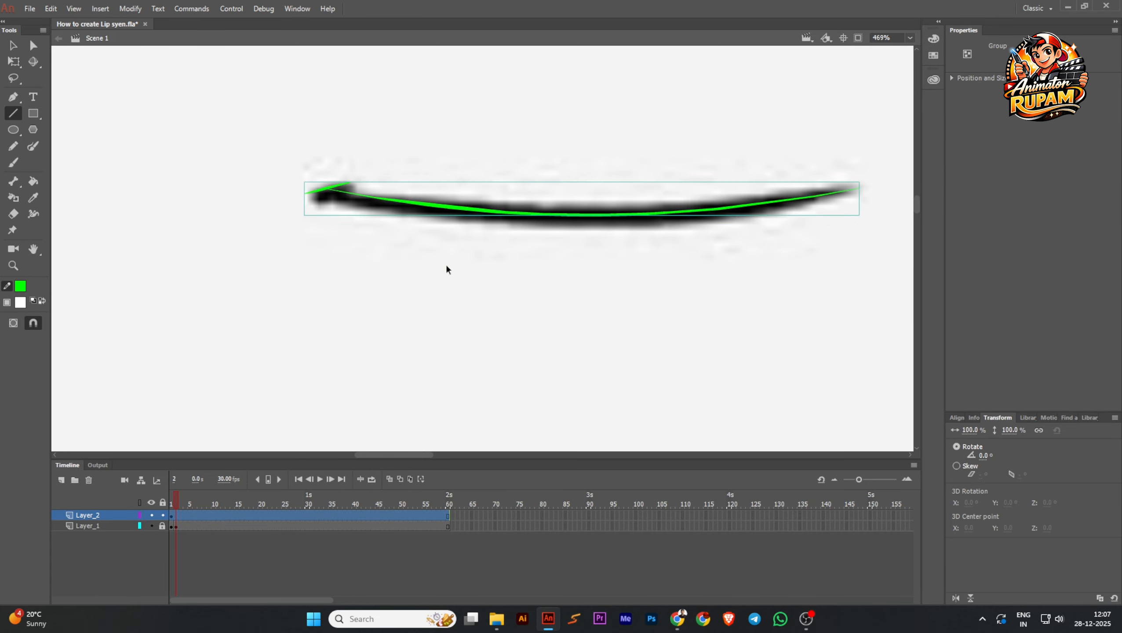
- Draw a line across the top of the left-column closed teeth mouth and bend it to follow the upper lip
scroll(447, 268, down, 4)
drag(506, 261, 467, 219)
ctrl+click(512, 258)
scroll(504, 308, up, 3)
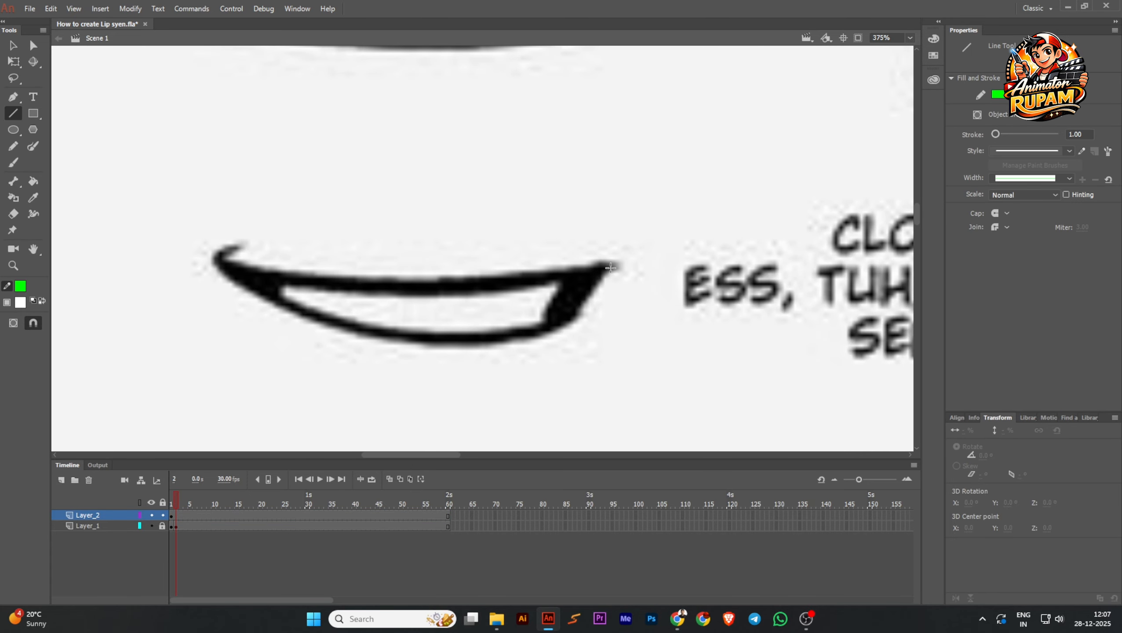
drag(611, 268, 217, 257)
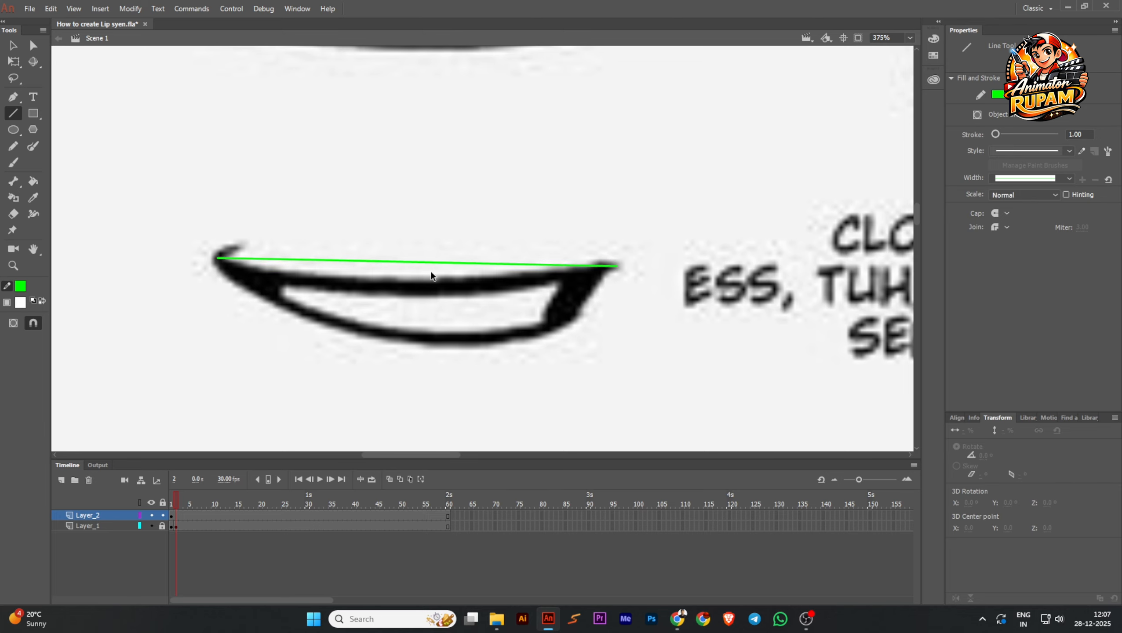
drag(441, 267, 376, 288)
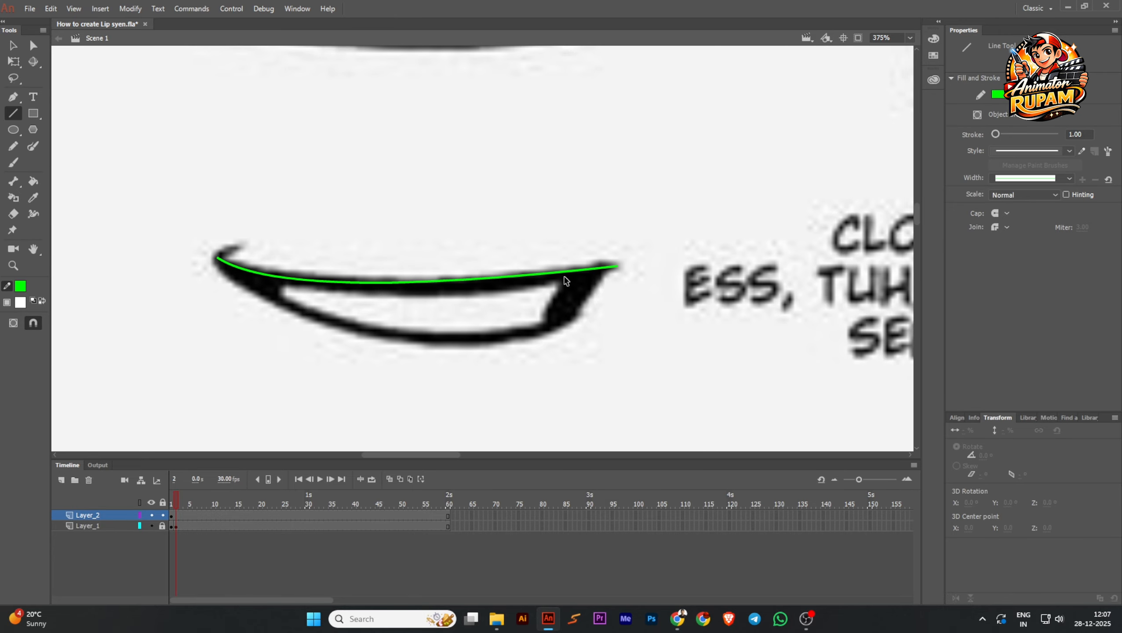
- Trace the closed teeth mouth's right edge and curved lower lip, joining the outline at the left corner
scroll(567, 280, up, 2)
mouse_move(646, 263)
mouse_down()
mouse_move(546, 356)
mouse_move(304, 335)
mouse_move(216, 310)
mouse_up()
scroll(546, 356, down, 2)
drag(369, 331, 362, 367)
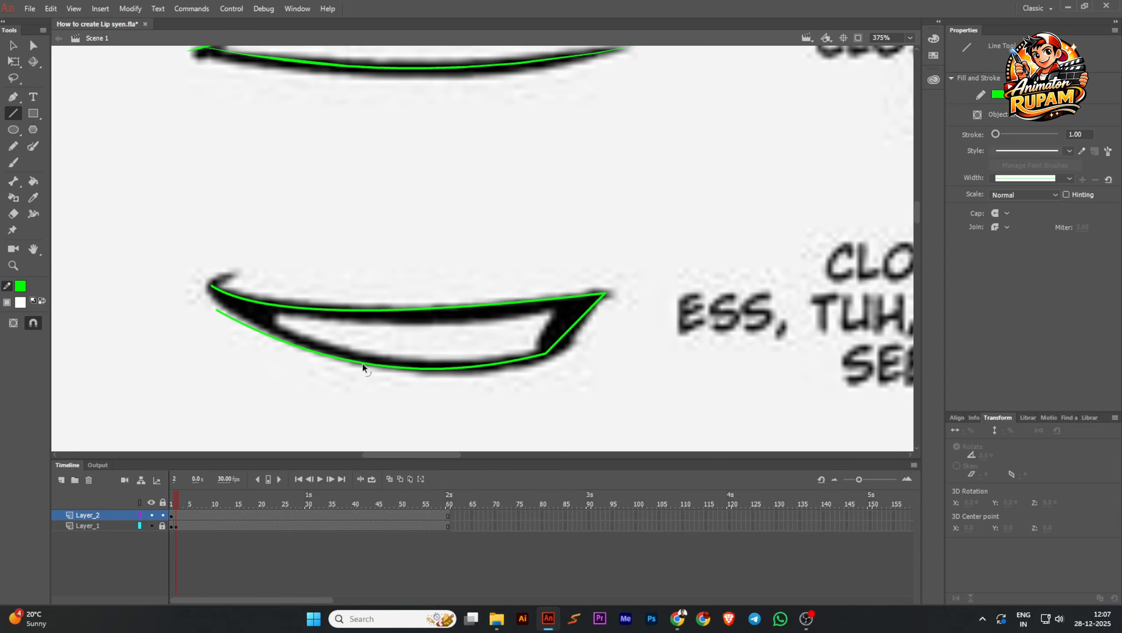
scroll(206, 315, up, 3)
drag(203, 314, 192, 271)
drag(282, 320, 231, 312)
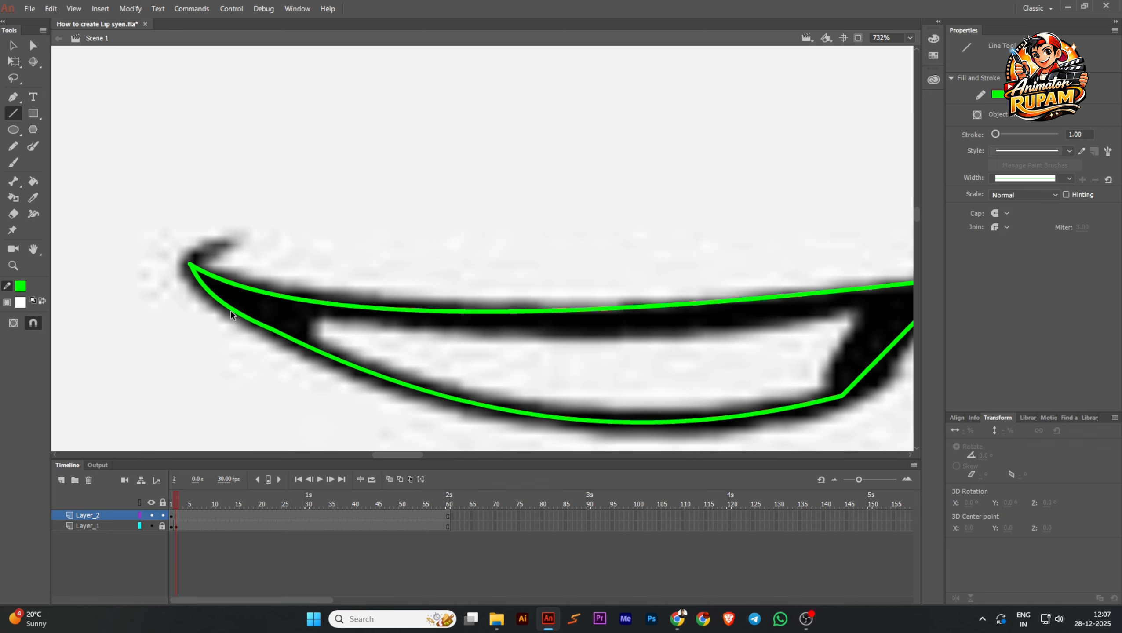
- Bend the closed teeth mouth's right edge outward and draw the short hook stroke at its left corner
scroll(229, 314, up, 3)
scroll(176, 231, up, 1)
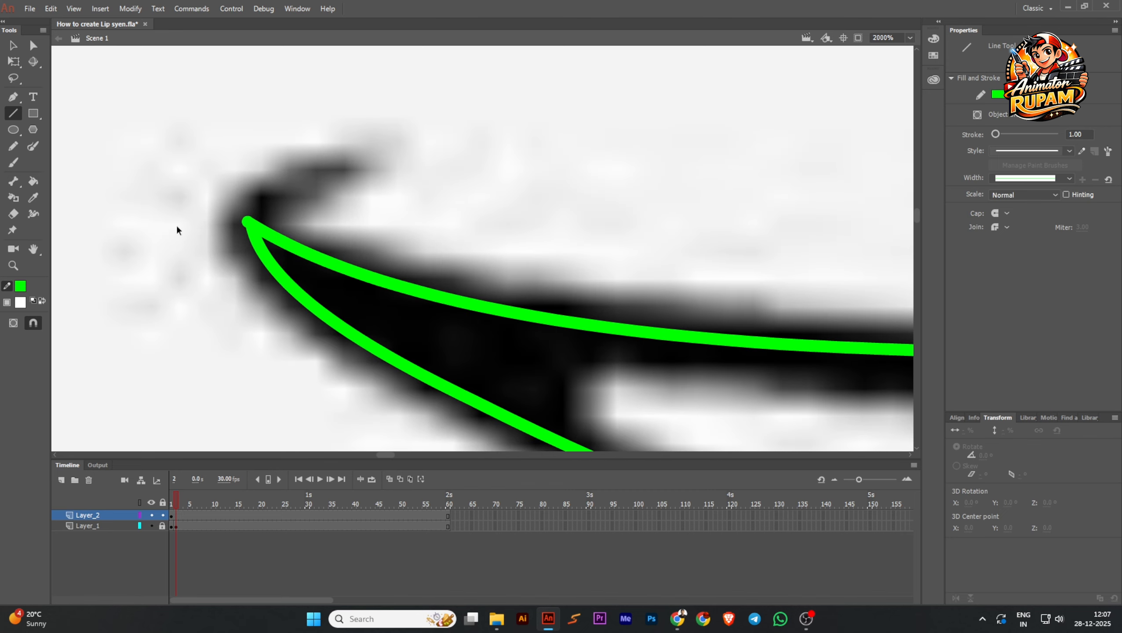
scroll(561, 358, down, 4)
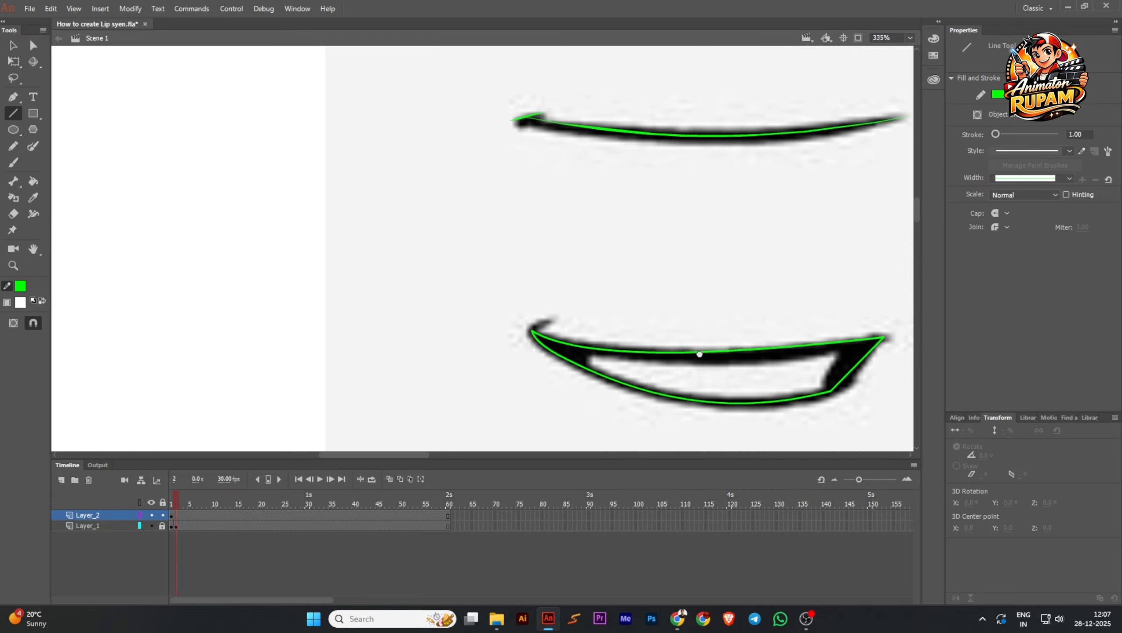
scroll(701, 353, up, 2)
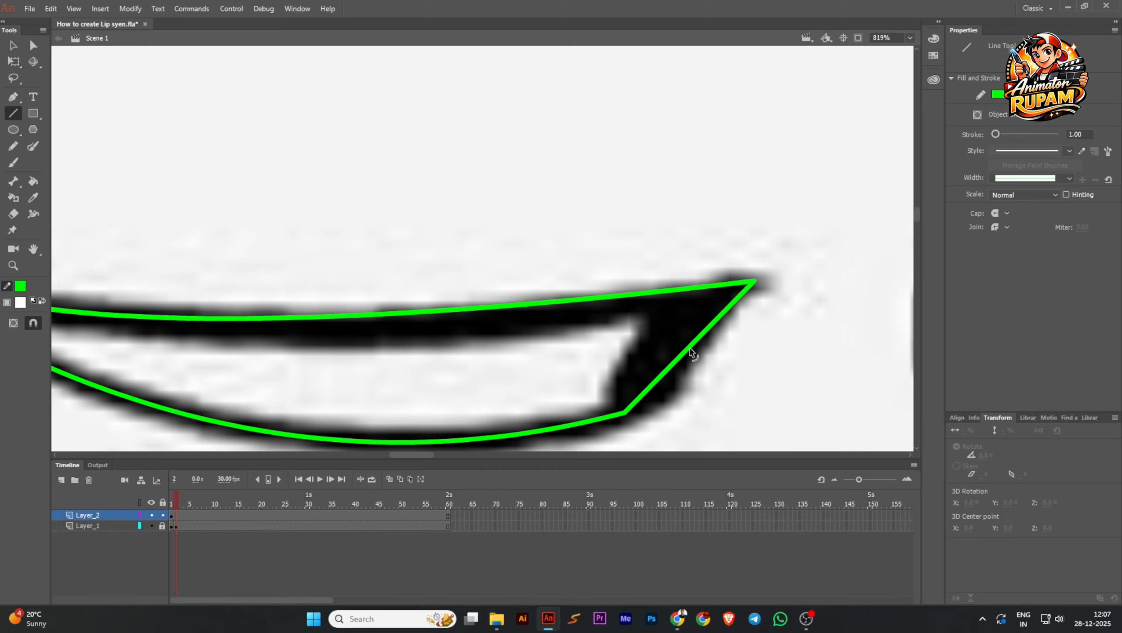
drag(689, 349, 683, 369)
scroll(634, 351, down, 3)
scroll(634, 351, up, 2)
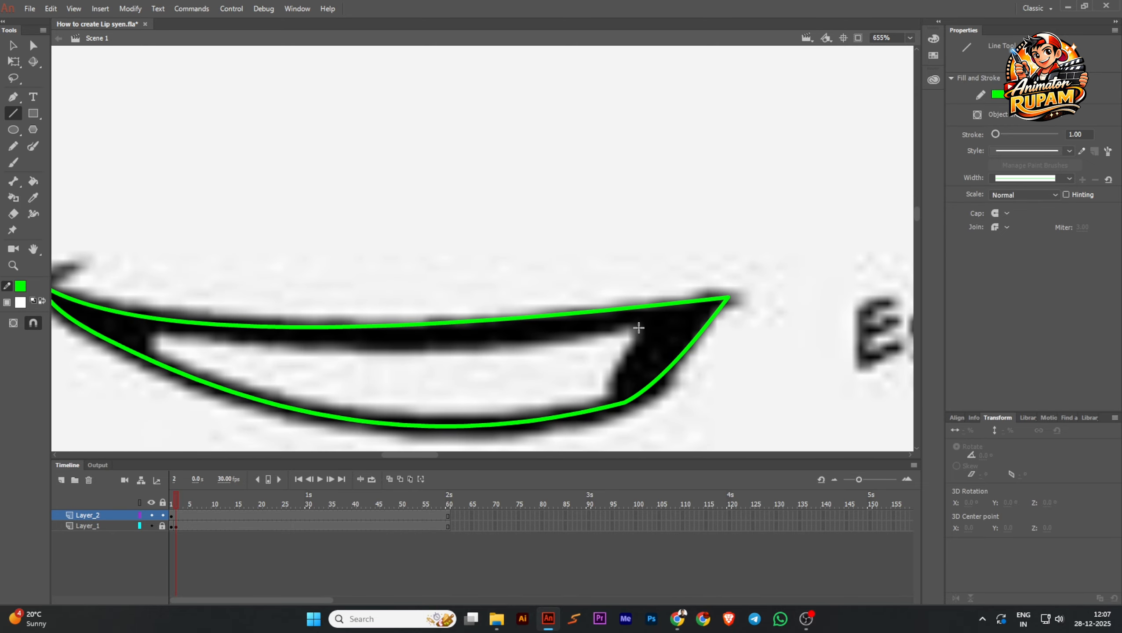
scroll(638, 328, down, 3)
scroll(370, 313, up, 4)
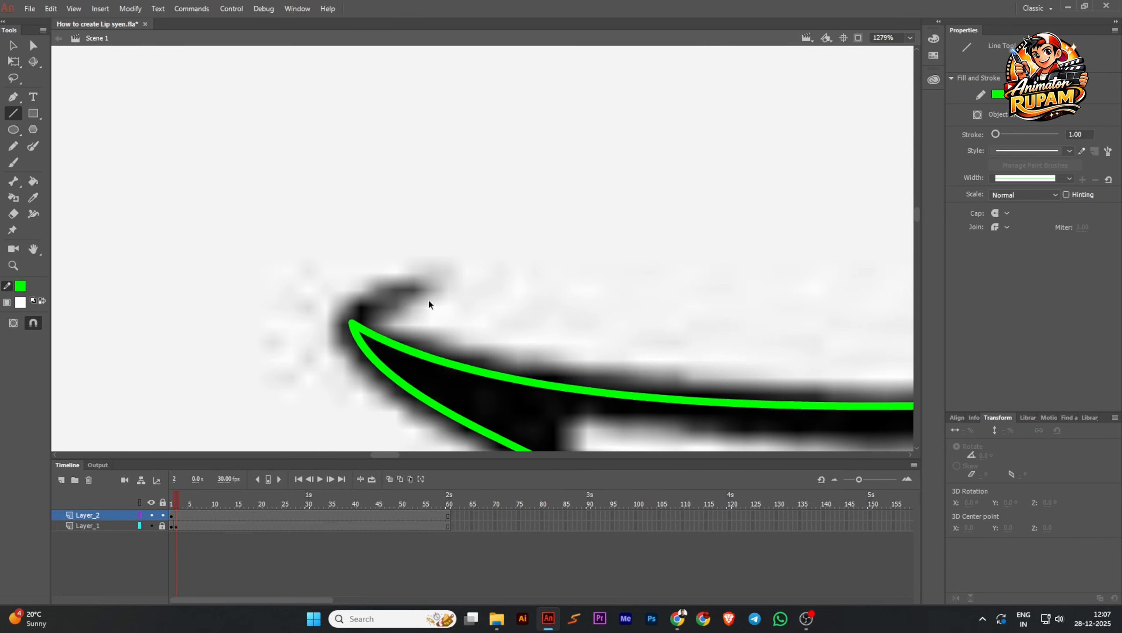
mouse_move(427, 277)
mouse_down()
mouse_move(351, 322)
mouse_move(379, 310)
mouse_up()
- Try an inner line across the closed teeth mouth's right corner, from the upper lip down to the lower lip
scroll(380, 309, down, 4)
scroll(563, 354, up, 3)
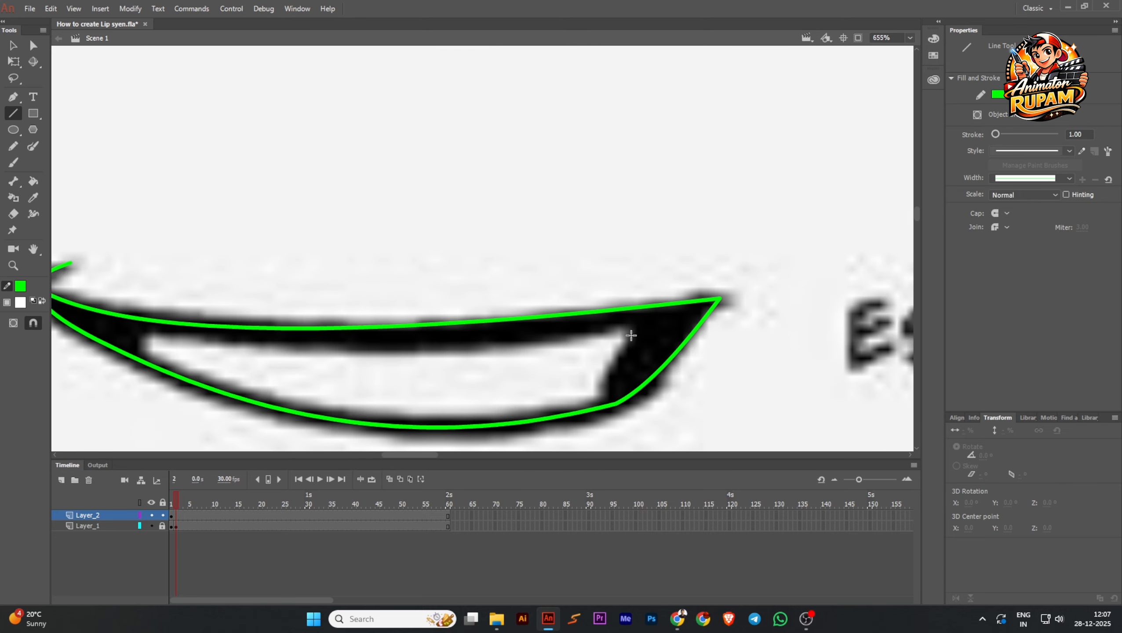
drag(674, 305, 613, 403)
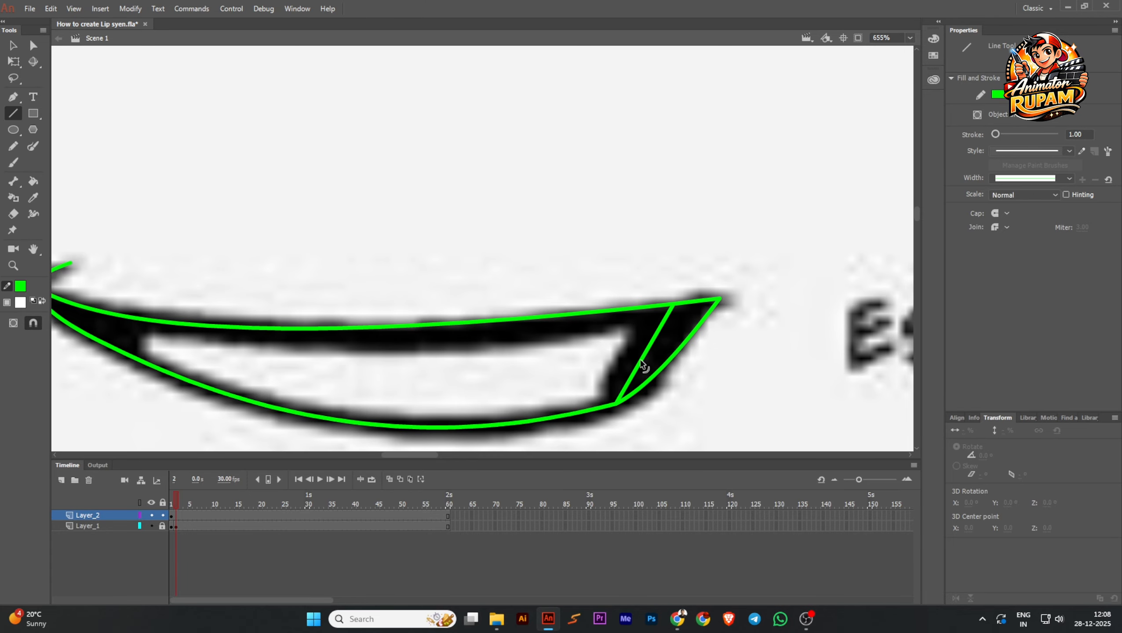
scroll(634, 353, down, 3)
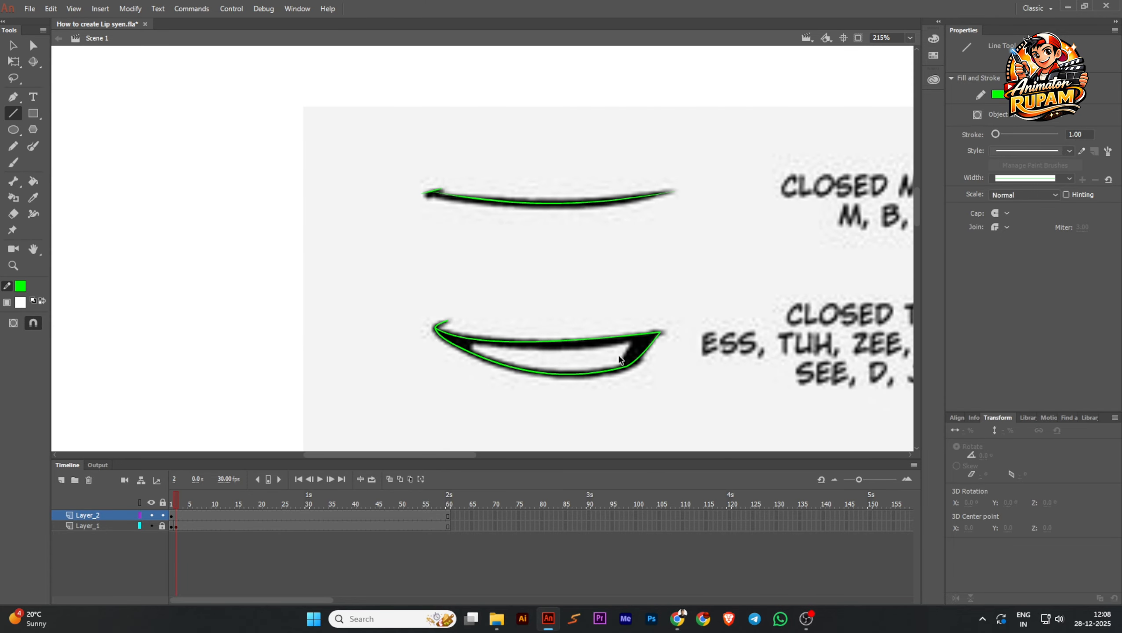
- Convert all the strokes of the closed teeth mouth outline into a single drawing object
scroll(633, 353, down, 2)
mouse_move(675, 394)
mouse_down()
mouse_move(360, 273)
mouse_move(402, 301)
mouse_up()
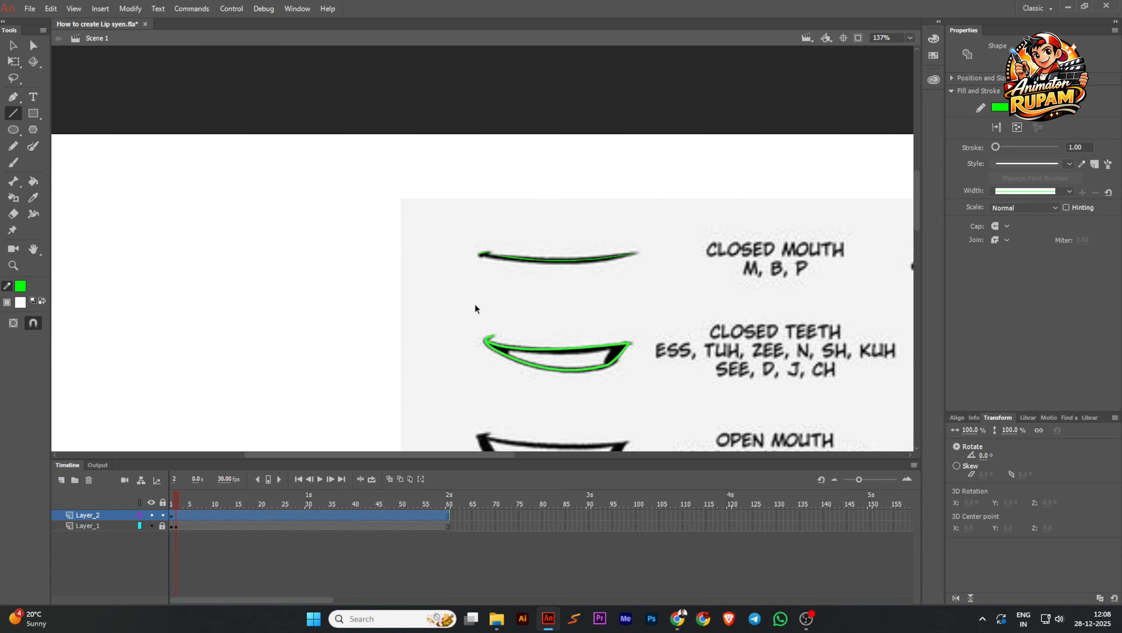
click(1015, 128)
drag(593, 350, 540, 308)
click(550, 376)
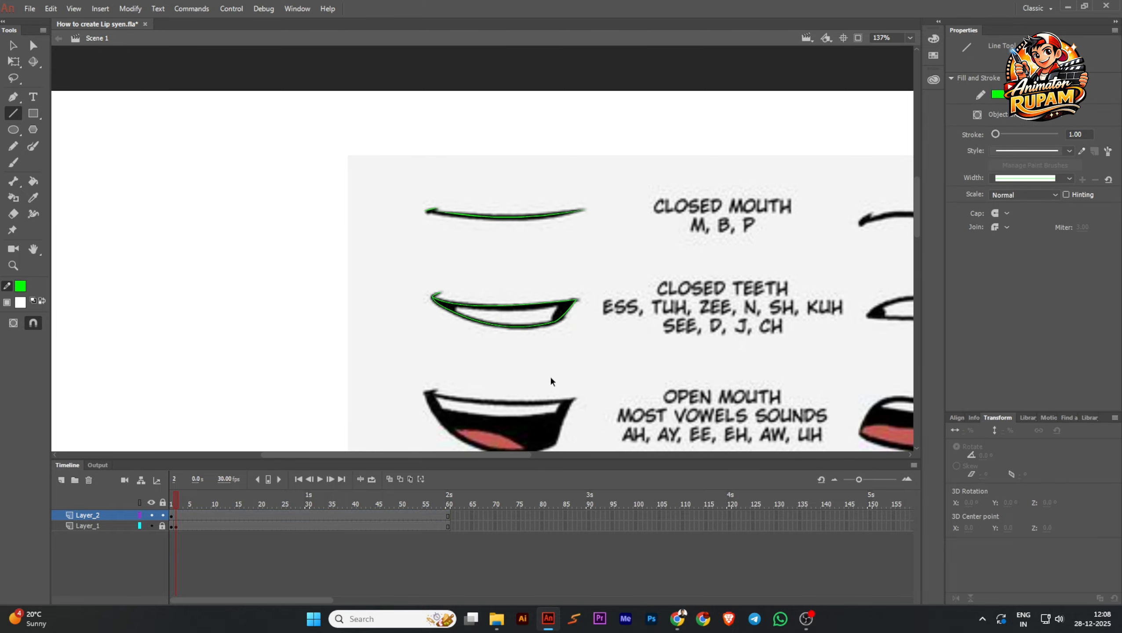
- Trace the left-column open mouth's upper lip with a slightly bent line and draw a line down its right edge
scroll(551, 380, up, 1)
scroll(443, 315, down, 2)
scroll(326, 251, up, 3)
mouse_move(317, 250)
mouse_down()
mouse_move(579, 294)
mouse_move(692, 266)
mouse_up()
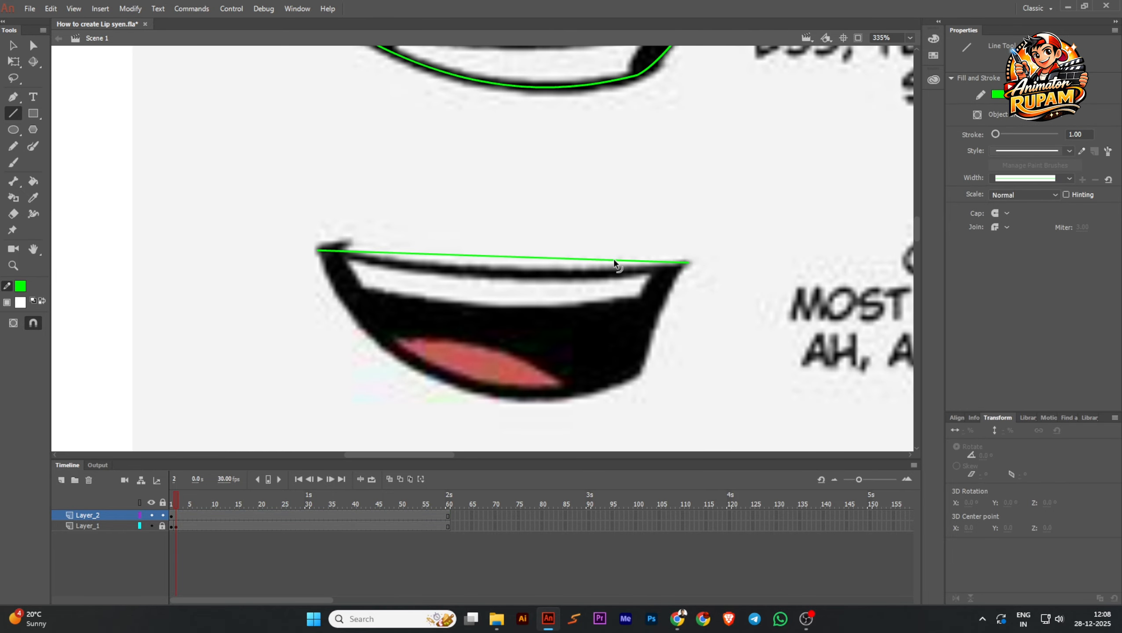
drag(613, 263, 606, 275)
mouse_move(689, 263)
mouse_down()
mouse_move(650, 315)
mouse_move(635, 372)
mouse_move(649, 328)
mouse_up()
- Set the closed teeth mouth outline's stroke size to 4.70
scroll(618, 319, down, 3)
drag(590, 238, 563, 306)
scroll(576, 300, up, 2)
drag(670, 328, 320, 178)
drag(997, 148, 998, 146)
click(572, 223)
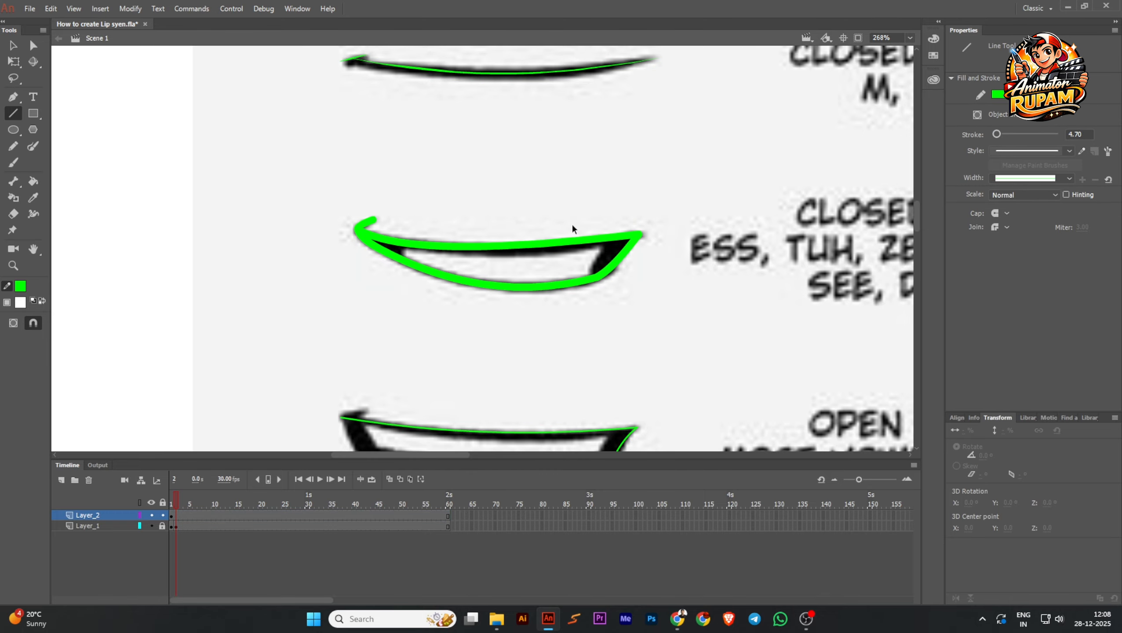
- Set the stroke size of the traced lines in the closed mouth group to 4.70
scroll(590, 266, up, 1)
drag(643, 332, 523, 221)
scroll(630, 261, up, 2)
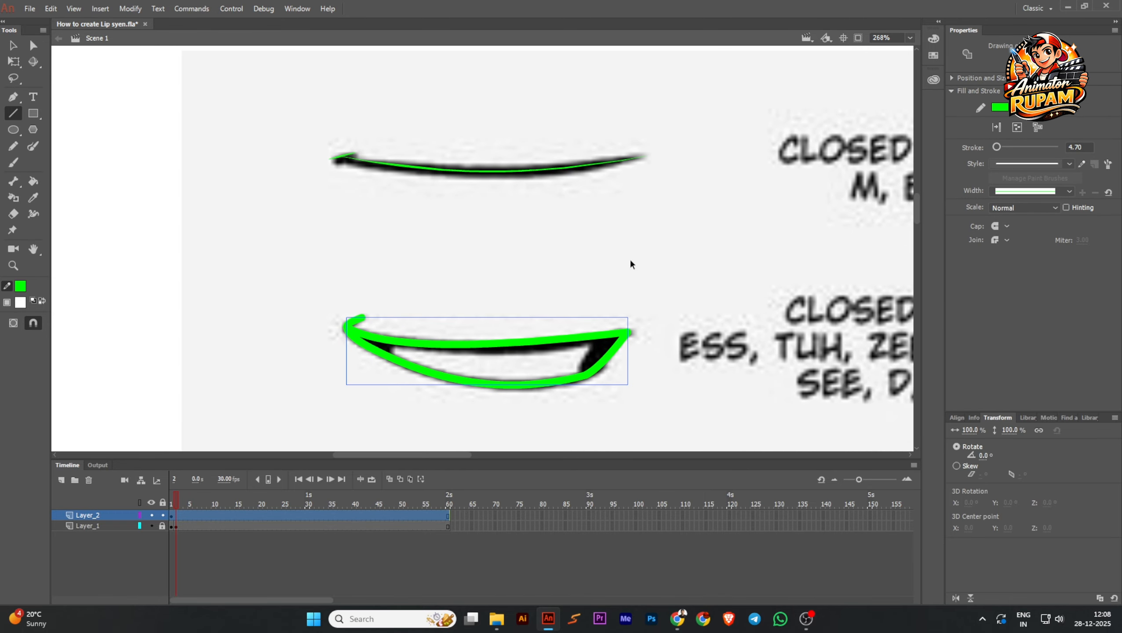
drag(661, 221, 384, 140)
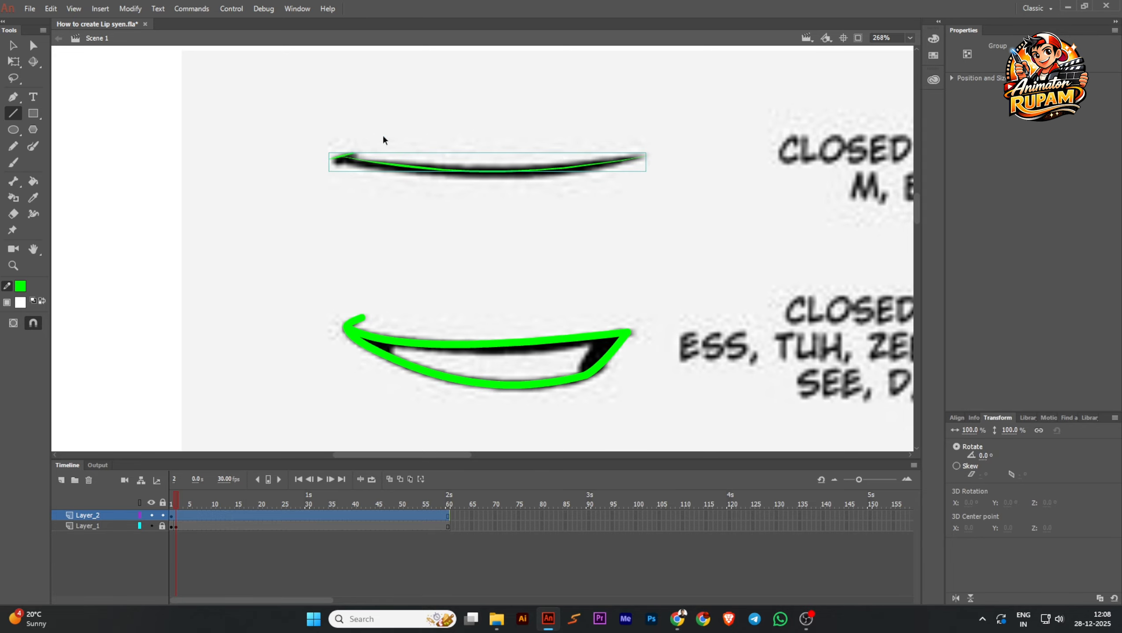
double_click(378, 160)
drag(276, 108, 713, 257)
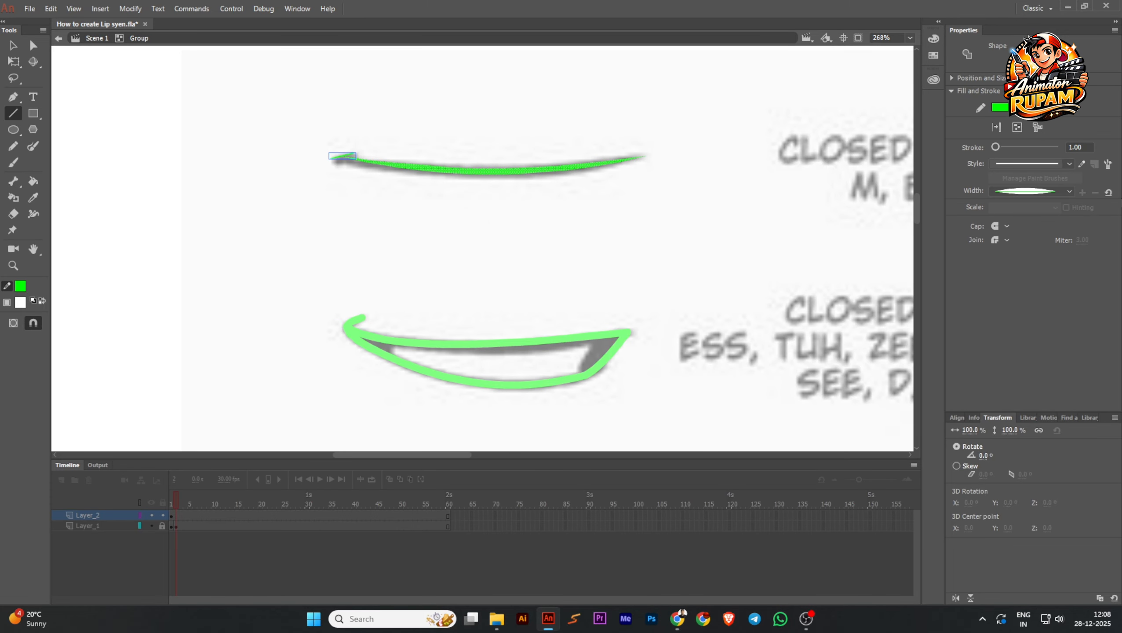
click(1087, 147)
text(4.)
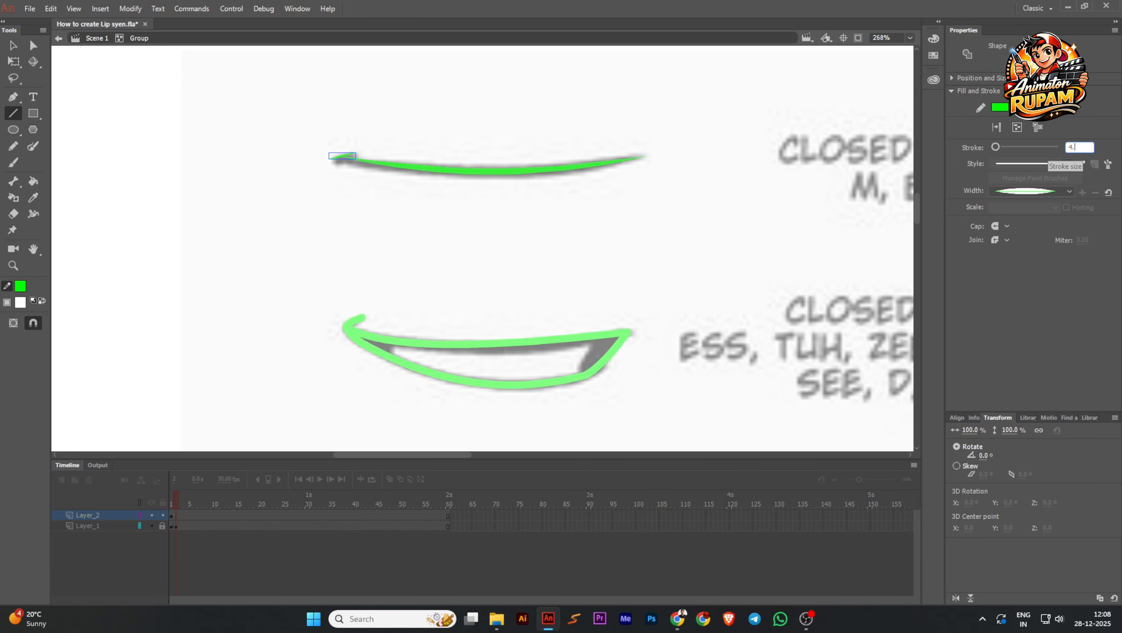
text(7)
key(Return)
ctrl+double_click(668, 228)
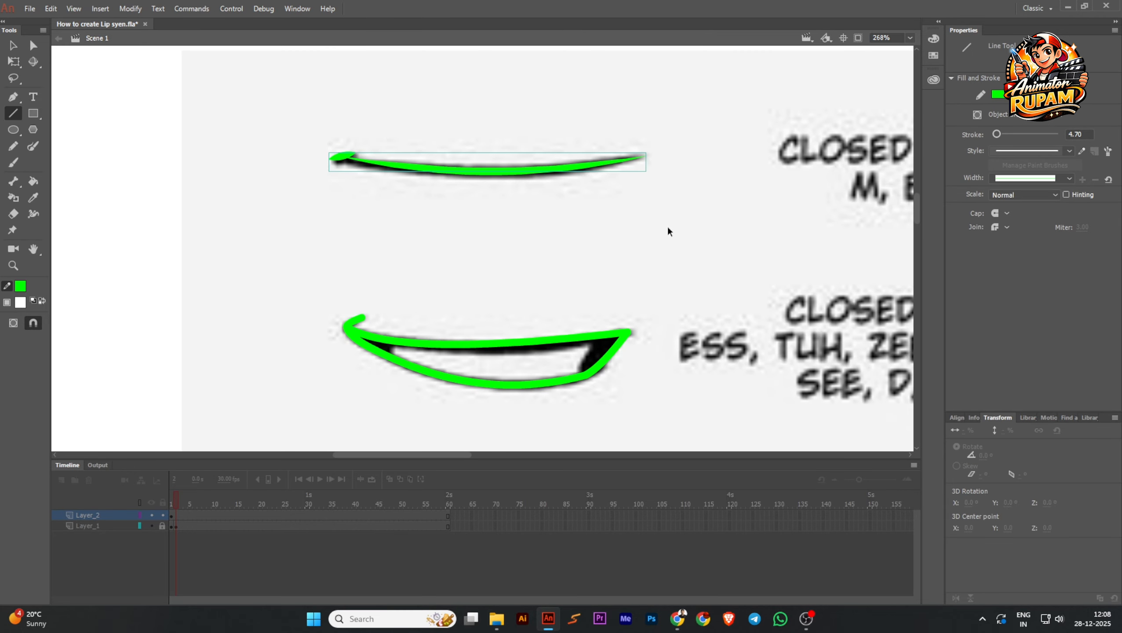
ctrl+click(668, 228)
- Set the stroke size of the left-column open mouth's upper lip and right edge lines to 4.70
drag(650, 280, 643, 173)
drag(599, 244, 612, 245)
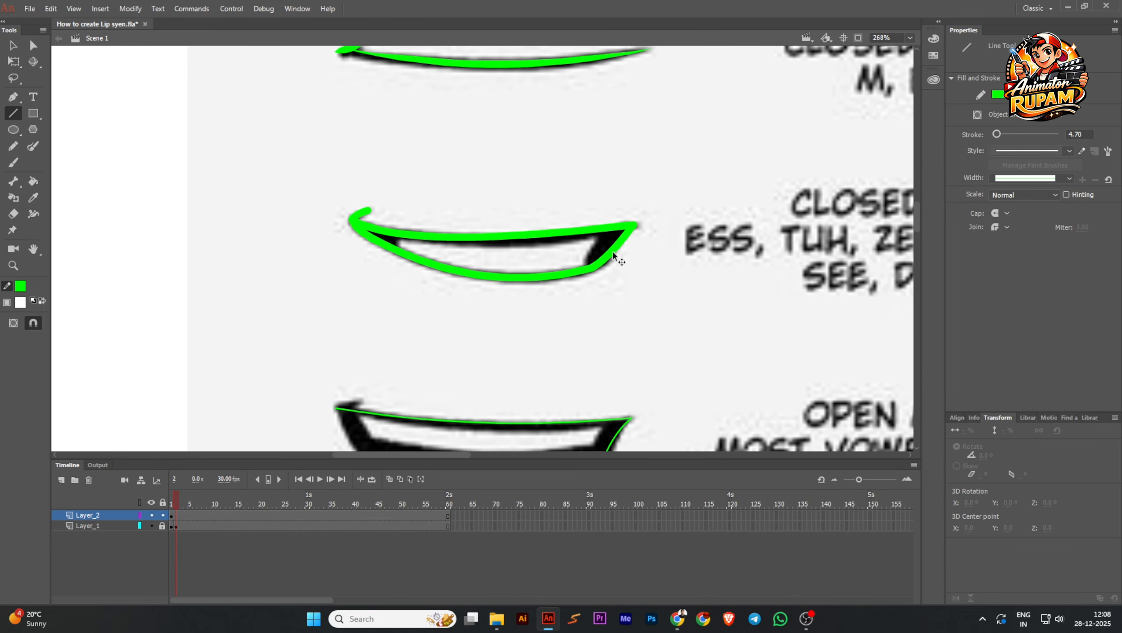
ctrl+click(613, 252)
drag(564, 357, 629, 201)
ctrl+click(634, 269)
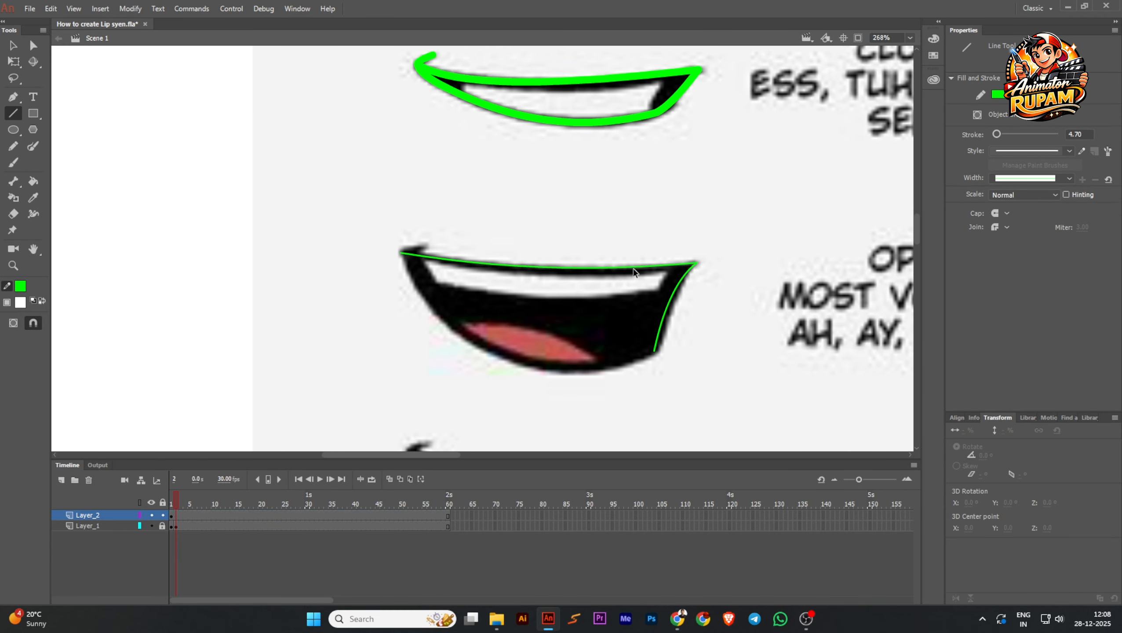
ctrl+double_click(650, 267)
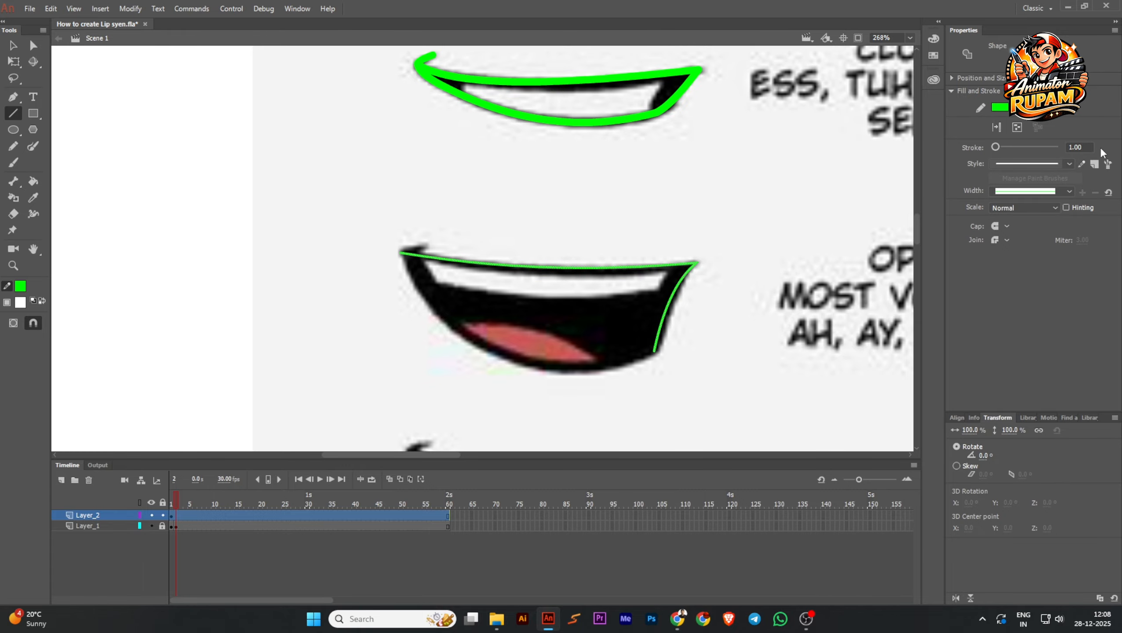
drag(1103, 151, 1051, 152)
text(4.7)
key(Return)
click(665, 359)
- Draw a line from the open mouth's lower right corner to its upper left corner and bend it along the lower lip
scroll(665, 359, up, 2)
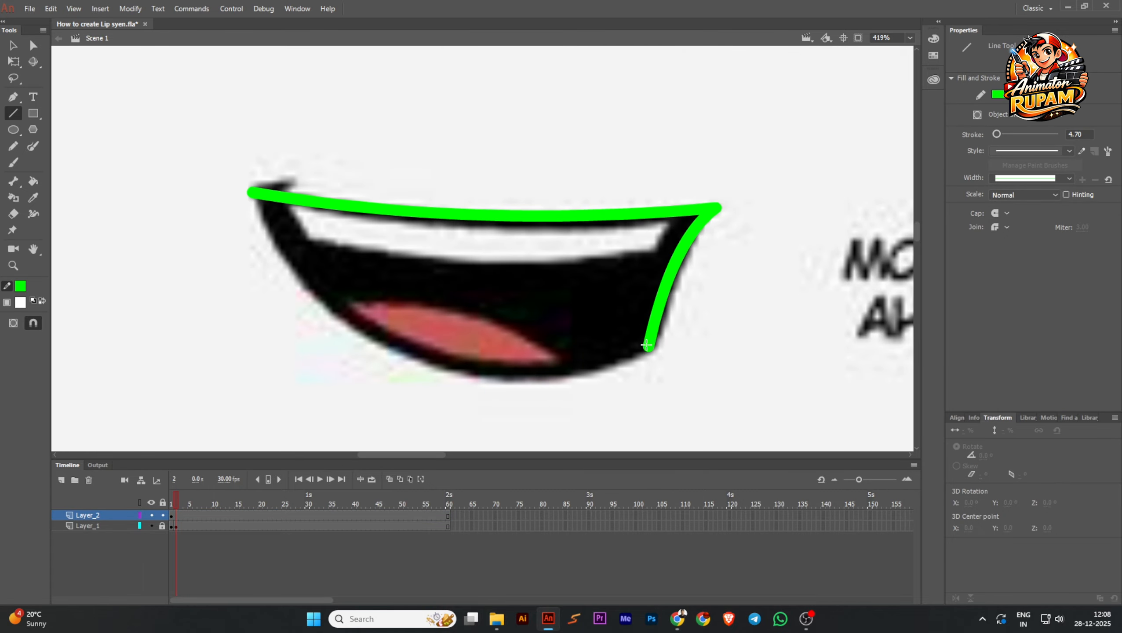
mouse_move(650, 348)
mouse_down()
mouse_move(334, 266)
mouse_move(269, 224)
mouse_up()
ctrl+drag(420, 277, 405, 352)
scroll(286, 229, up, 2)
ctrl+drag(261, 219, 253, 181)
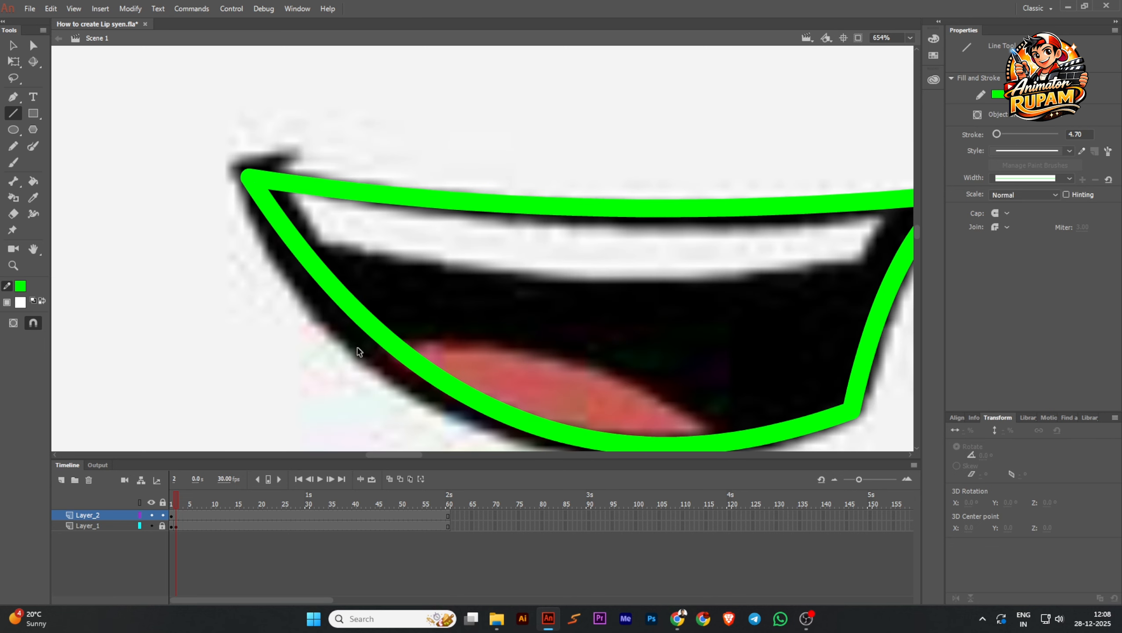
ctrl+drag(400, 356, 360, 357)
scroll(489, 307, down, 3)
scroll(581, 297, up, 2)
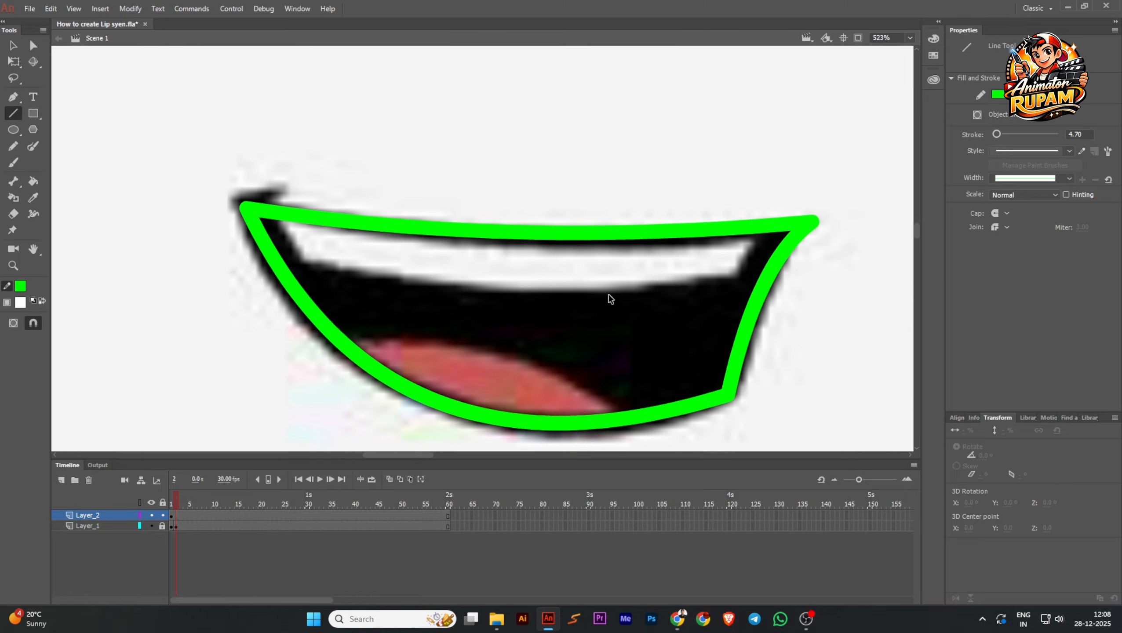
- Outline the open mouth's upper teeth with a curved lower edge and short lines joining the upper lip at both ends
drag(609, 298, 591, 321)
scroll(602, 318, down, 1)
scroll(430, 316, up, 1)
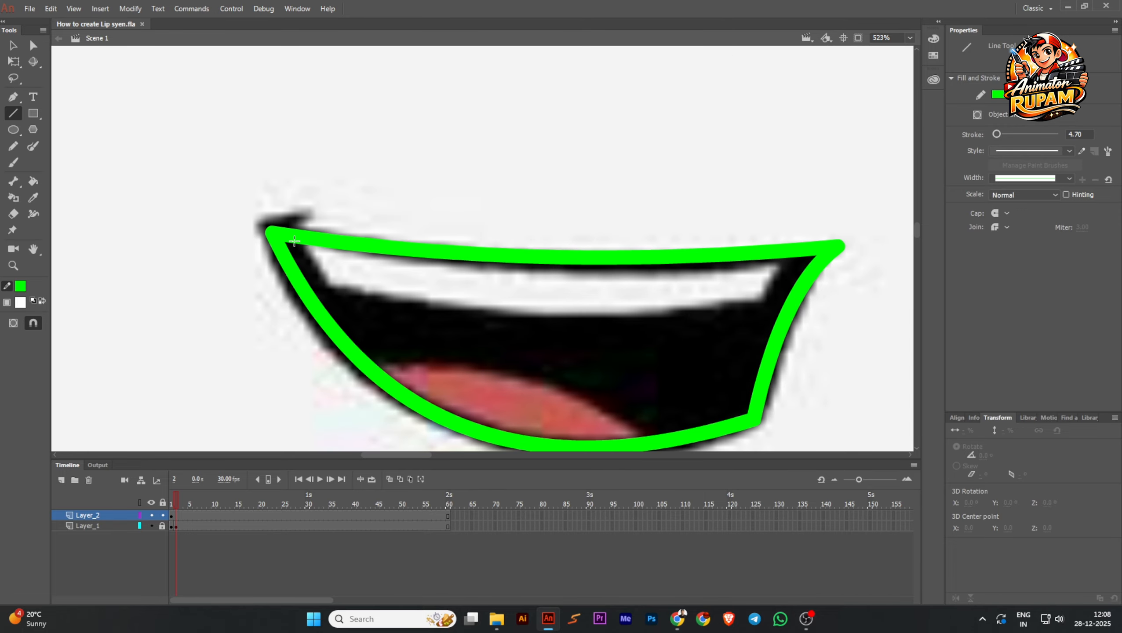
mouse_move(292, 243)
mouse_down()
mouse_move(333, 305)
mouse_move(328, 291)
mouse_move(526, 320)
mouse_move(743, 307)
mouse_up()
ctrl+drag(665, 308, 651, 338)
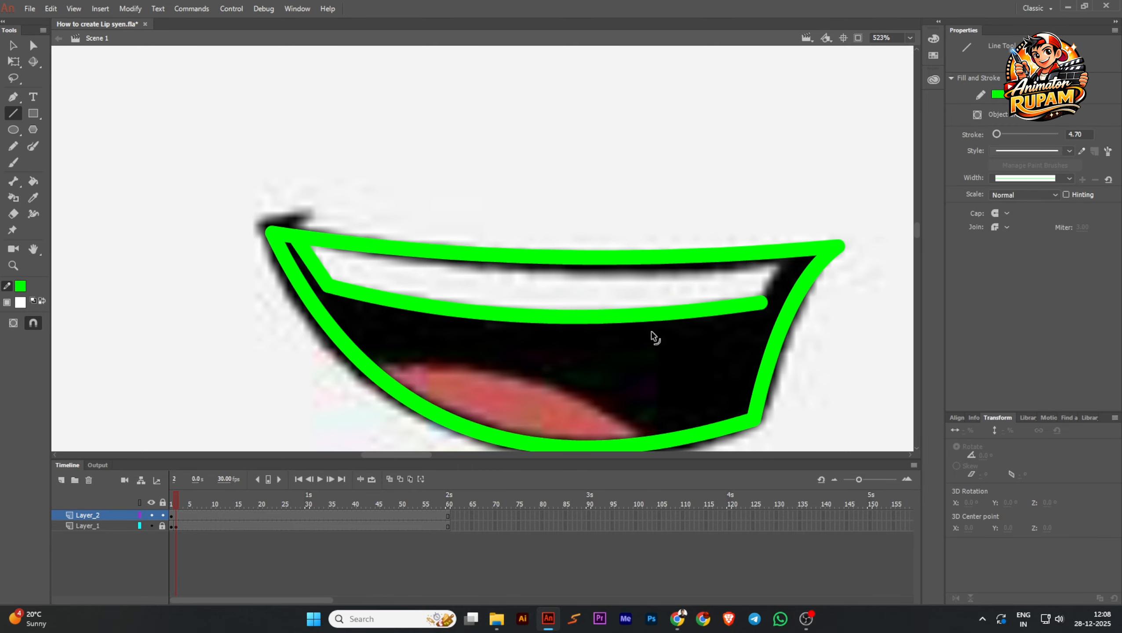
scroll(769, 315, up, 2)
drag(767, 297, 818, 216)
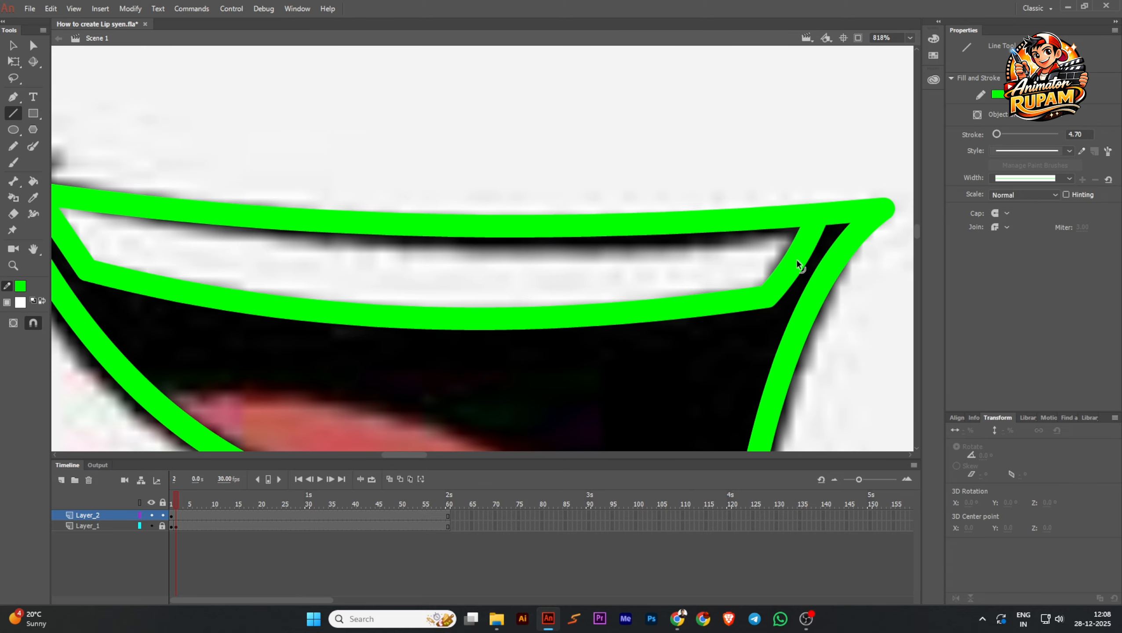
scroll(796, 259, down, 2)
scroll(389, 288, up, 2)
ctrl+drag(395, 238, 388, 241)
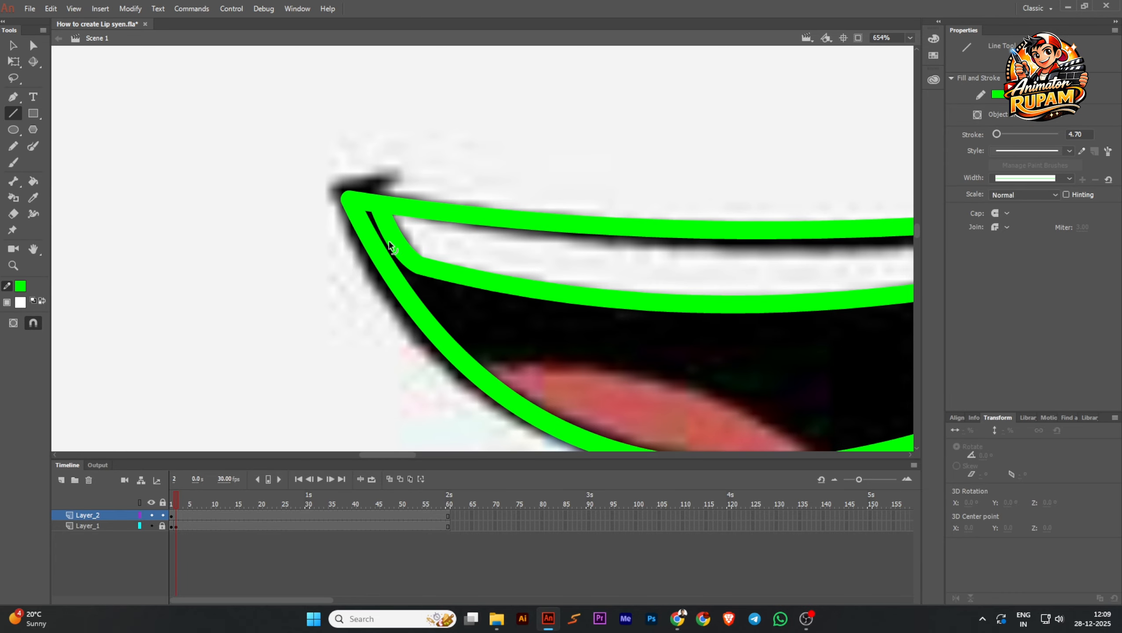
- Trace the top of the open mouth's tongue with a curved line ending on the lower lip, and save the document
scroll(461, 256, down, 4)
scroll(602, 316, up, 2)
mouse_move(459, 291)
mouse_down()
mouse_move(634, 314)
mouse_move(577, 295)
mouse_up()
ctrl+drag(638, 313, 731, 364)
scroll(273, 191, down, 2)
key(ctrl+s)
- Fill the open mouth's interior with black and its tongue with red, both sampled from the reference image
key(i)
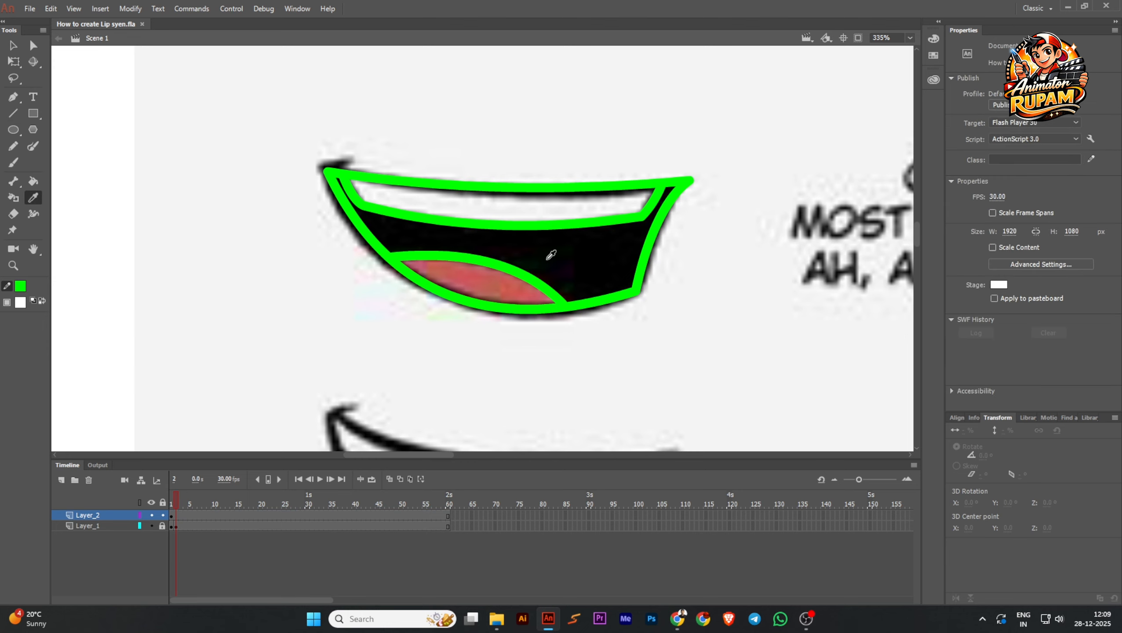
click(549, 259)
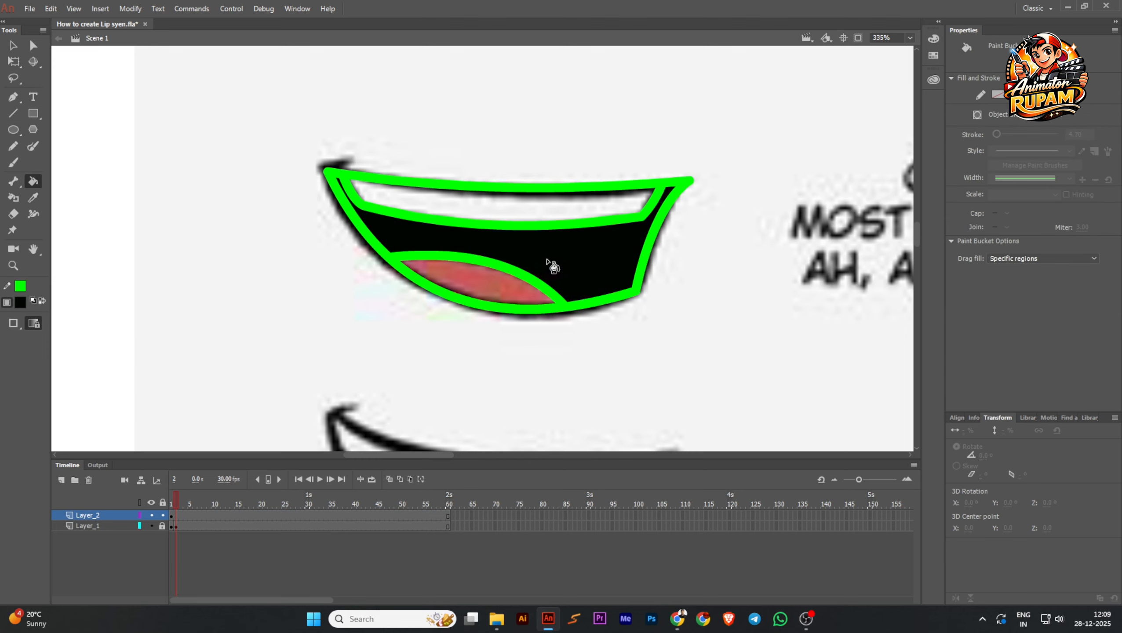
key(i)
click(489, 277)
click(492, 289)
- Fill the open mouth's upper teeth with the white sampled from the reference, and save the document
key(i)
click(510, 208)
click(510, 207)
scroll(475, 244, down, 4)
scroll(492, 135, up, 2)
click(499, 140)
drag(606, 175, 557, 207)
scroll(517, 220, down, 3)
scroll(448, 308, up, 3)
drag(523, 346, 508, 346)
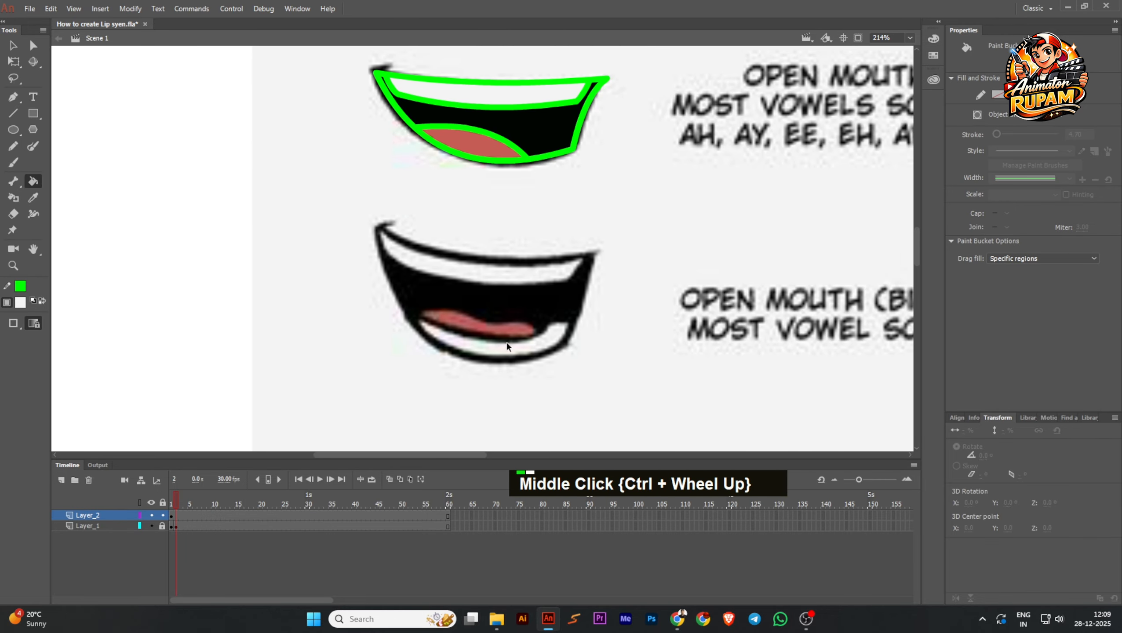
key(ctrl+s)
- Trace the left-column bigger open mouth's upper lip with a downward-bent line and align its left end to the corner
click(13, 113)
scroll(530, 285, up, 2)
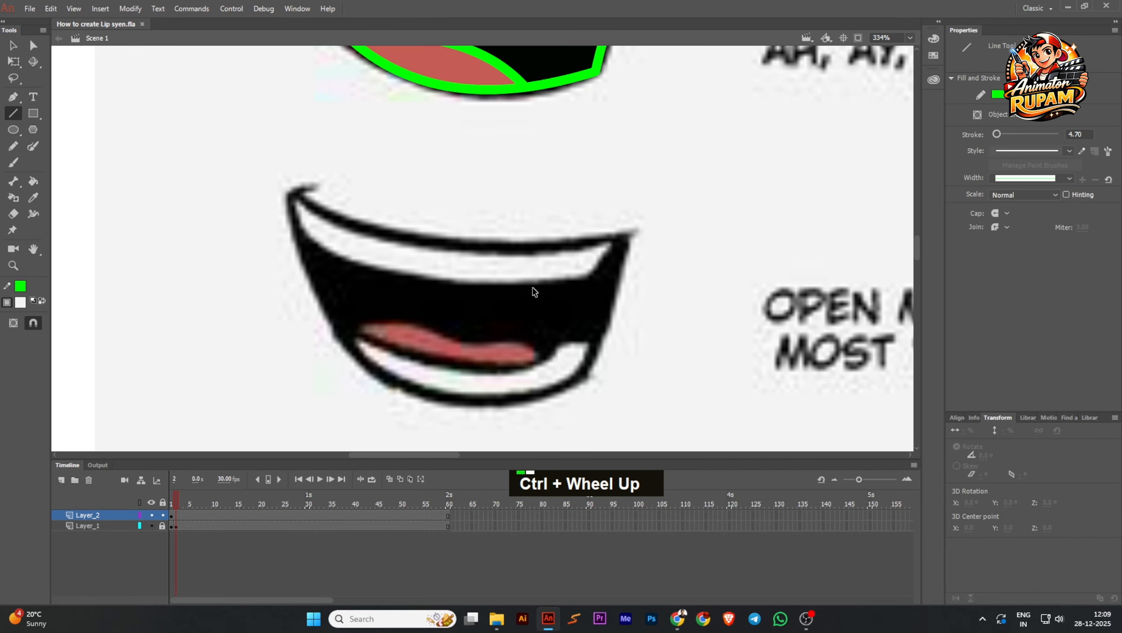
drag(636, 230, 286, 188)
drag(461, 211, 443, 245)
scroll(338, 203, up, 2)
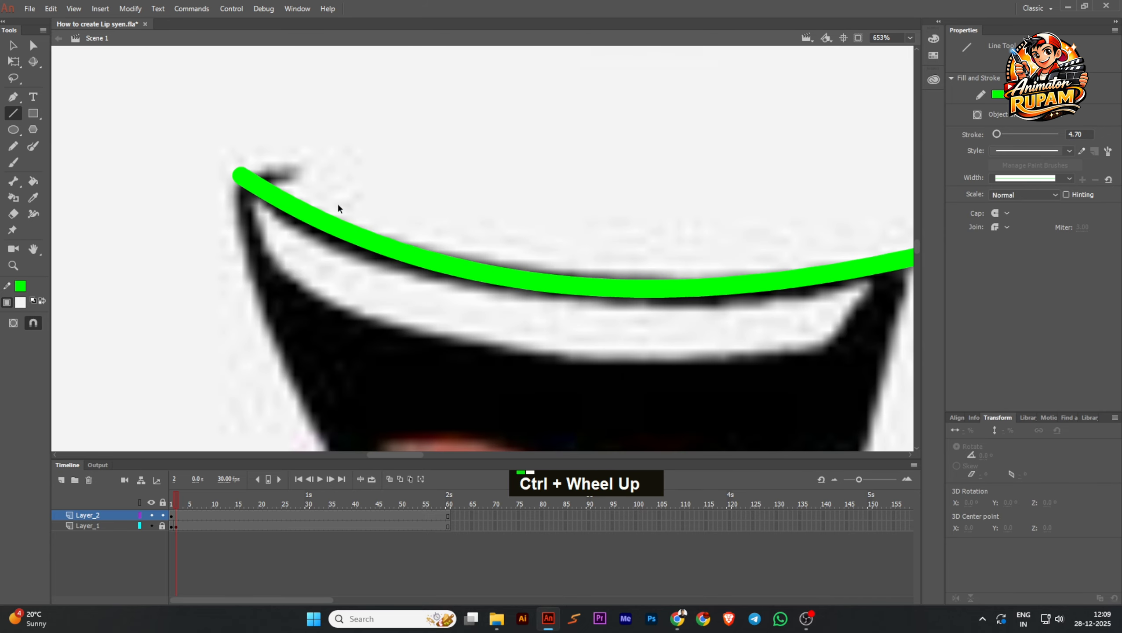
drag(242, 179, 258, 188)
scroll(488, 268, down, 3)
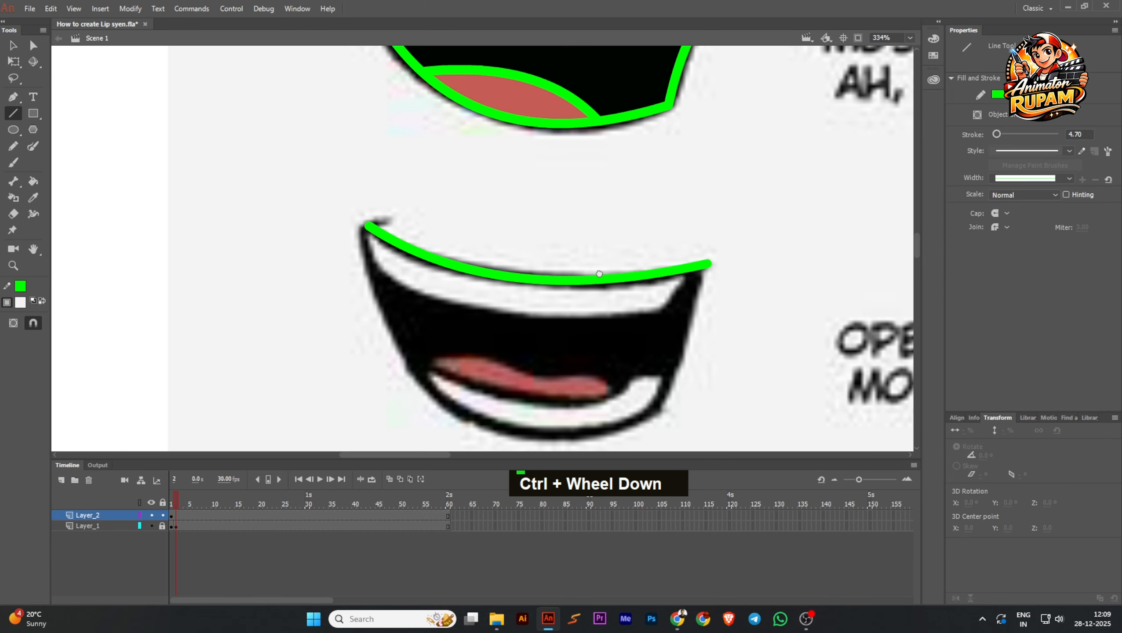
- Draw a line down the bigger open mouth's right edge from the upper lip's corner and bend it to the reference
scroll(631, 258, up, 2)
drag(632, 258, 576, 401)
scroll(621, 248, down, 2)
scroll(601, 319, up, 2)
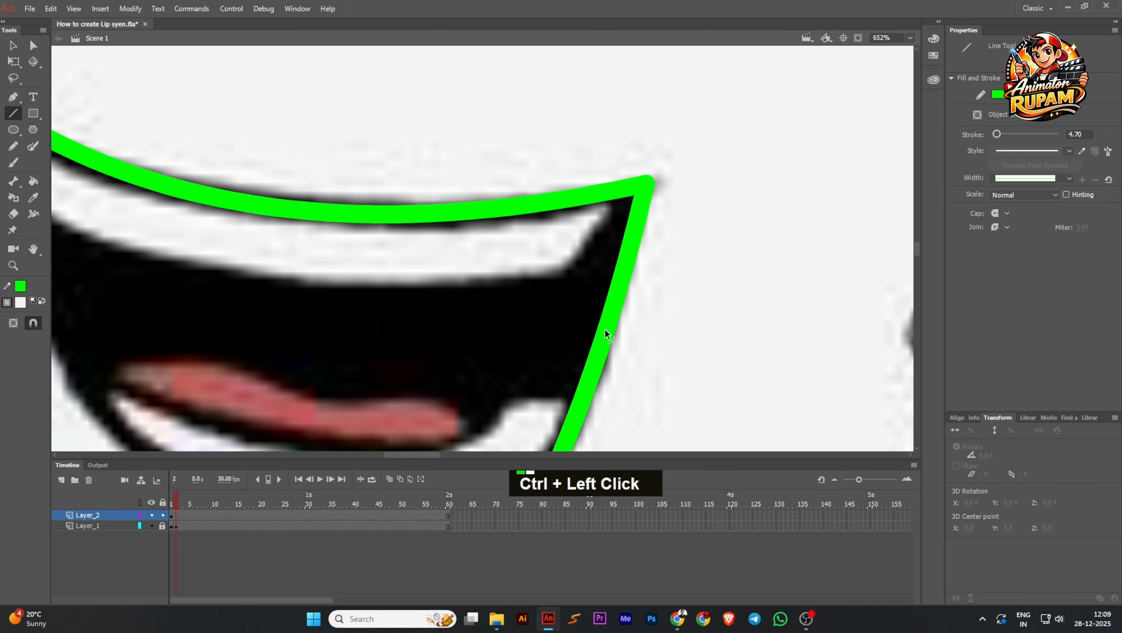
ctrl+click(605, 330)
drag(606, 335, 627, 272)
scroll(607, 294, down, 4)
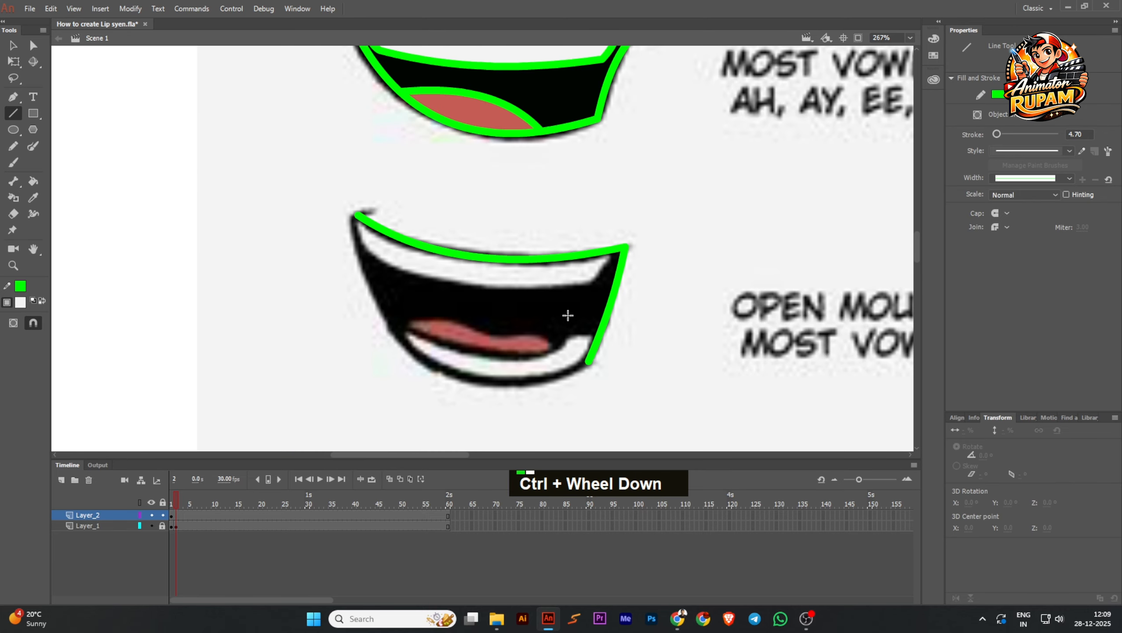
- Draw a line from the bigger open mouth's lower right corner to its left side and bend it along the lower lip
middle_click(569, 316)
scroll(567, 355, up, 2)
ctrl+click(628, 374)
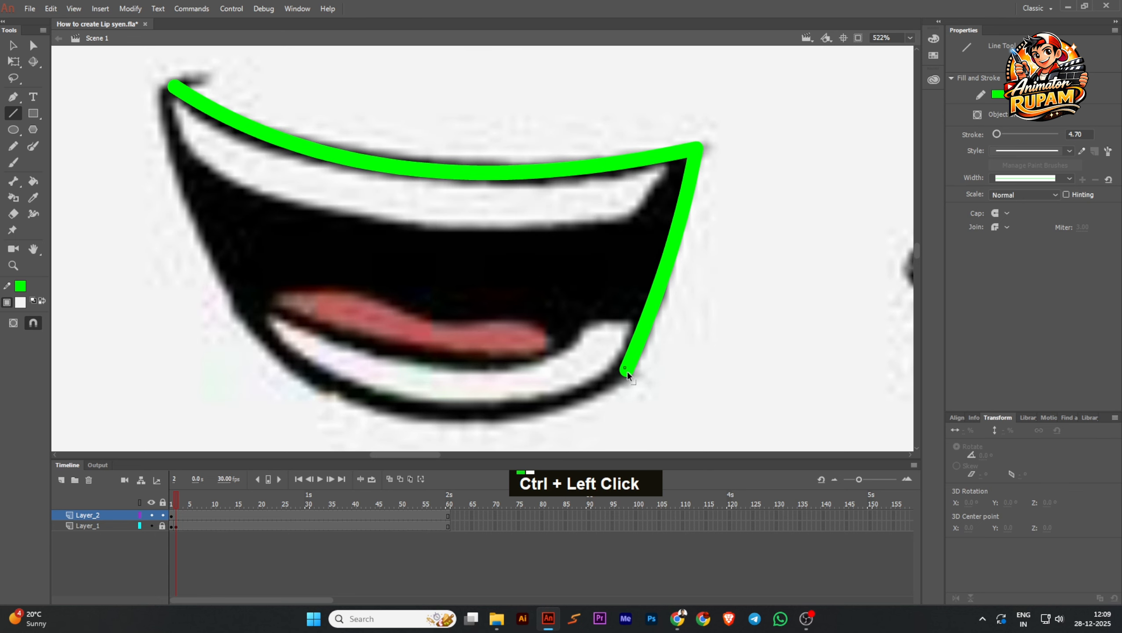
drag(616, 376, 235, 306)
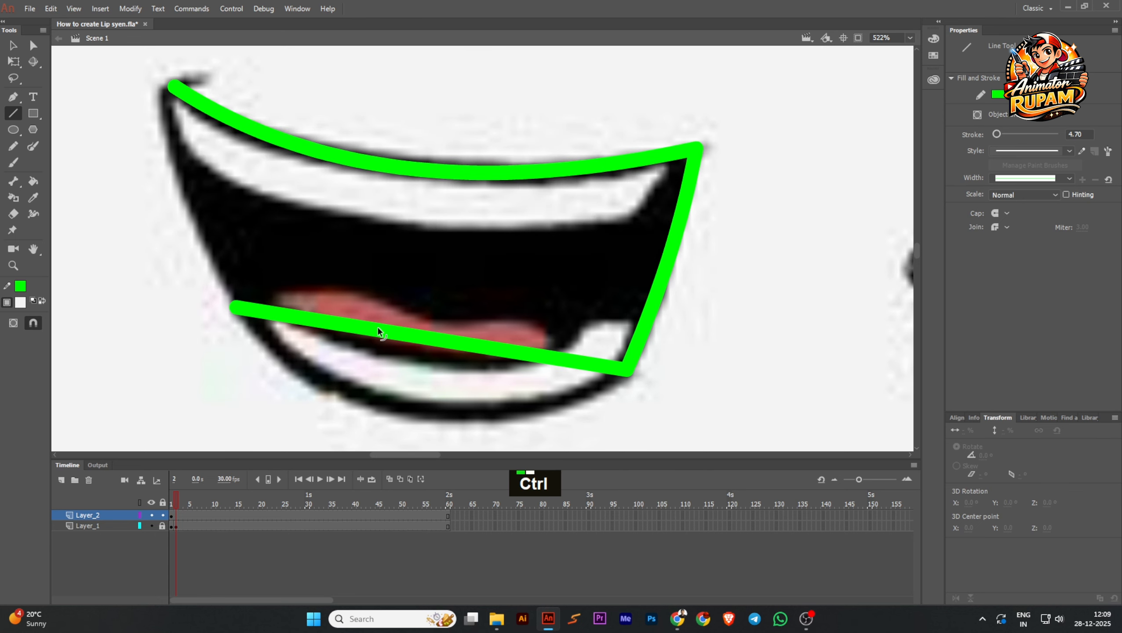
drag(377, 327, 322, 382)
drag(482, 398, 495, 361)
ctrl+scroll(473, 403, up, 1)
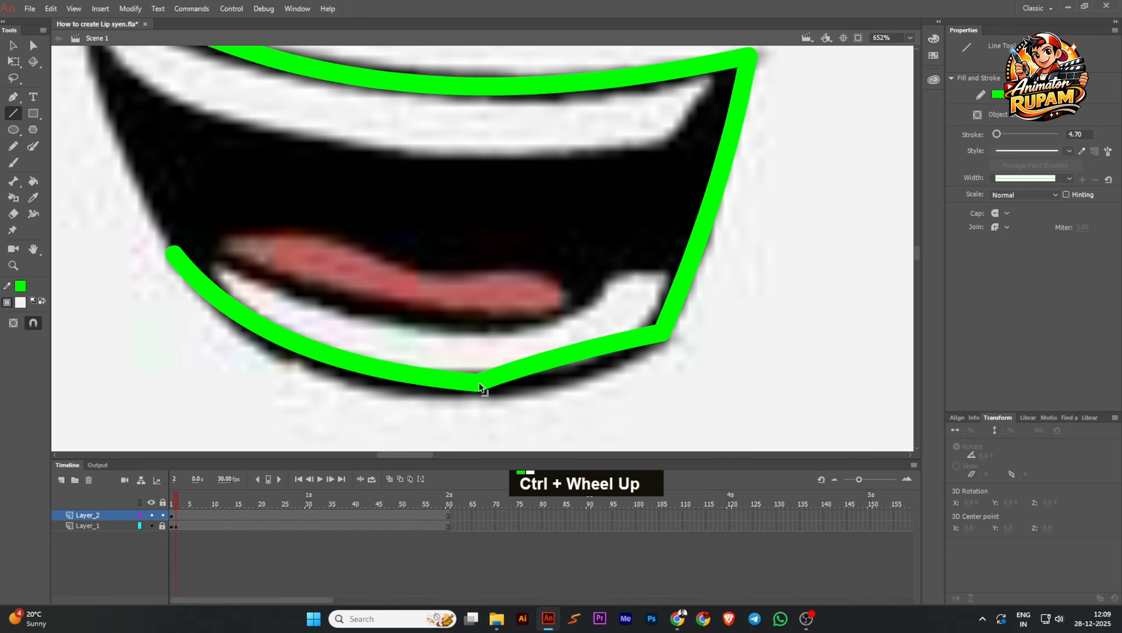
key(ctrl+z)
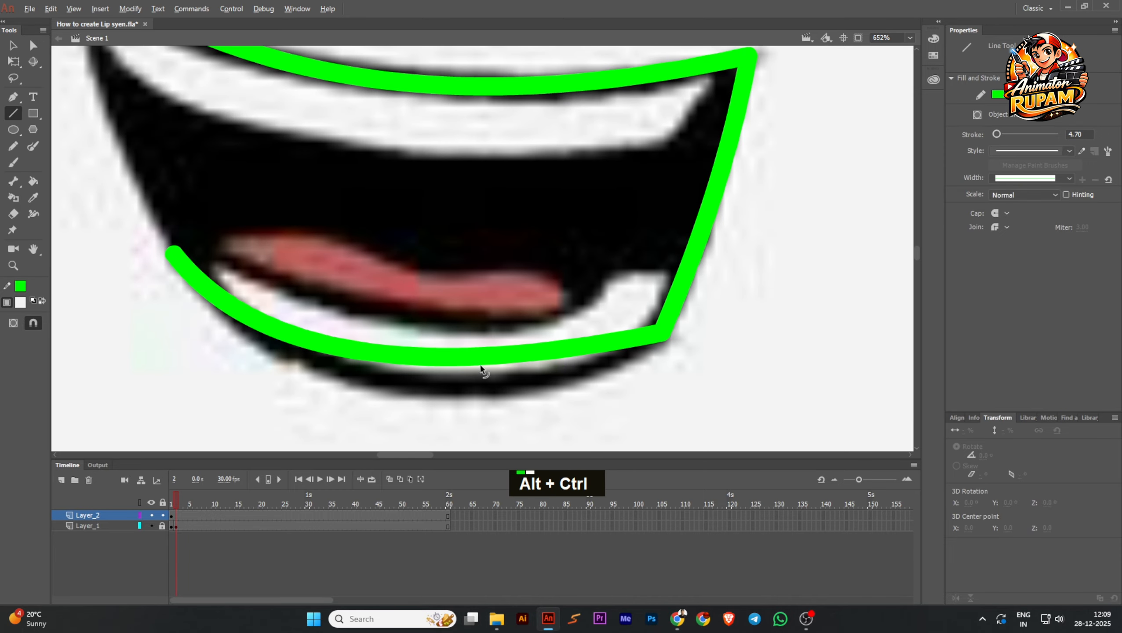
ctrl+drag(480, 360, 481, 386)
ctrl+scroll(481, 386, down, 3)
- Close the bigger open mouth's left side with a line up to the upper lip's corner, bent along the reference edge
ctrl+scroll(233, 242, up, 2)
drag(375, 362, 311, 142)
ctrl+drag(343, 255, 318, 241)
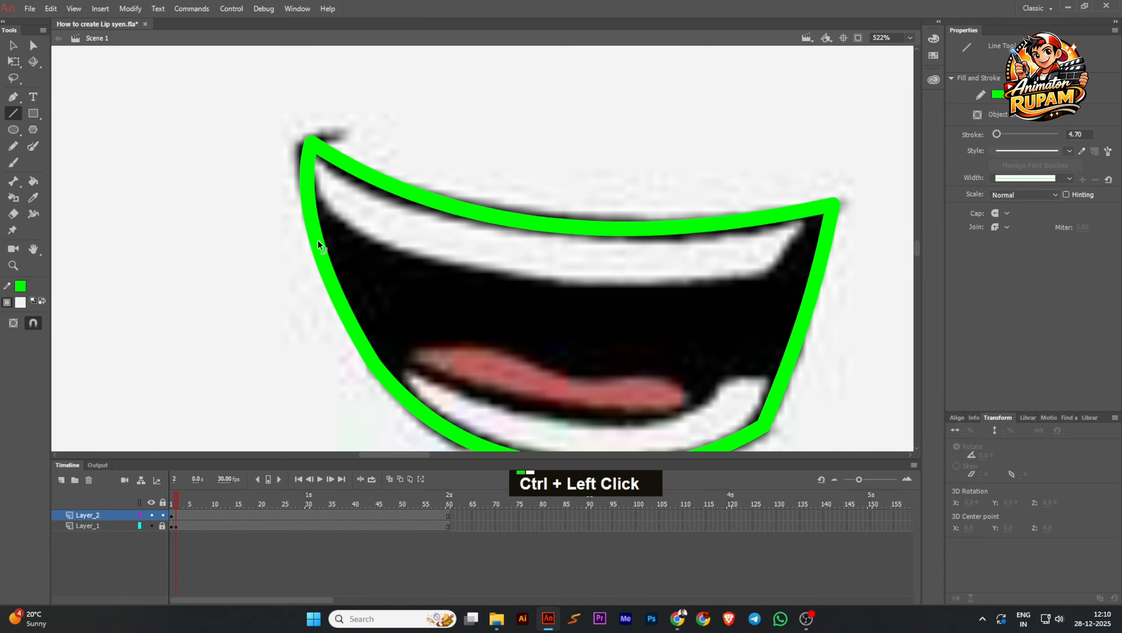
ctrl+scroll(307, 125, up, 2)
ctrl+drag(298, 133, 298, 141)
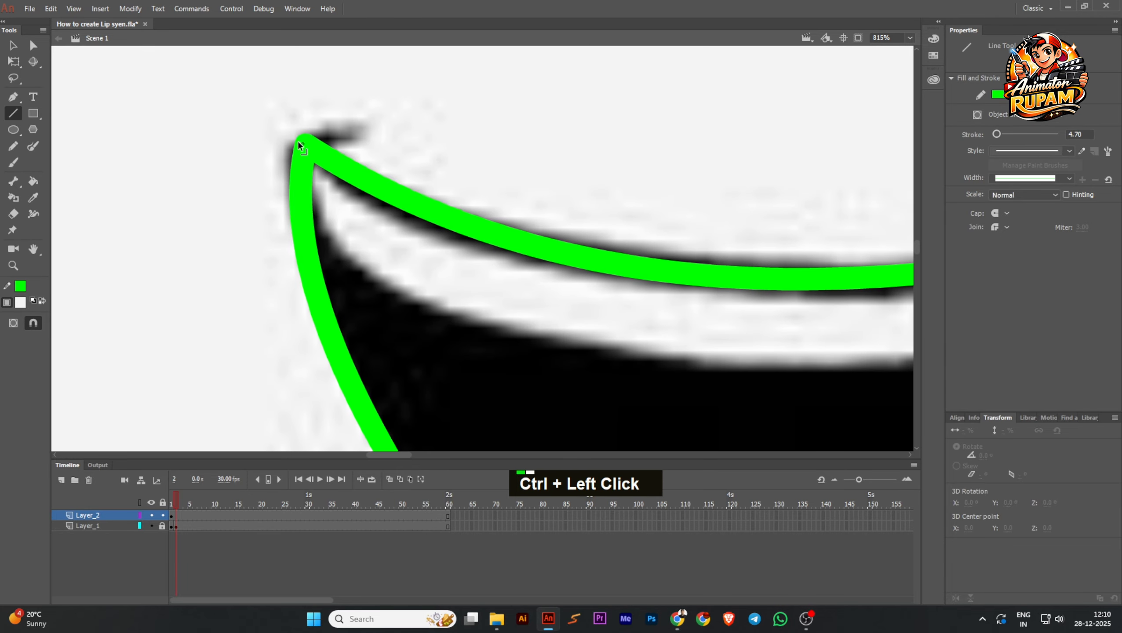
ctrl+scroll(298, 141, down, 3)
ctrl+drag(313, 258, 317, 266)
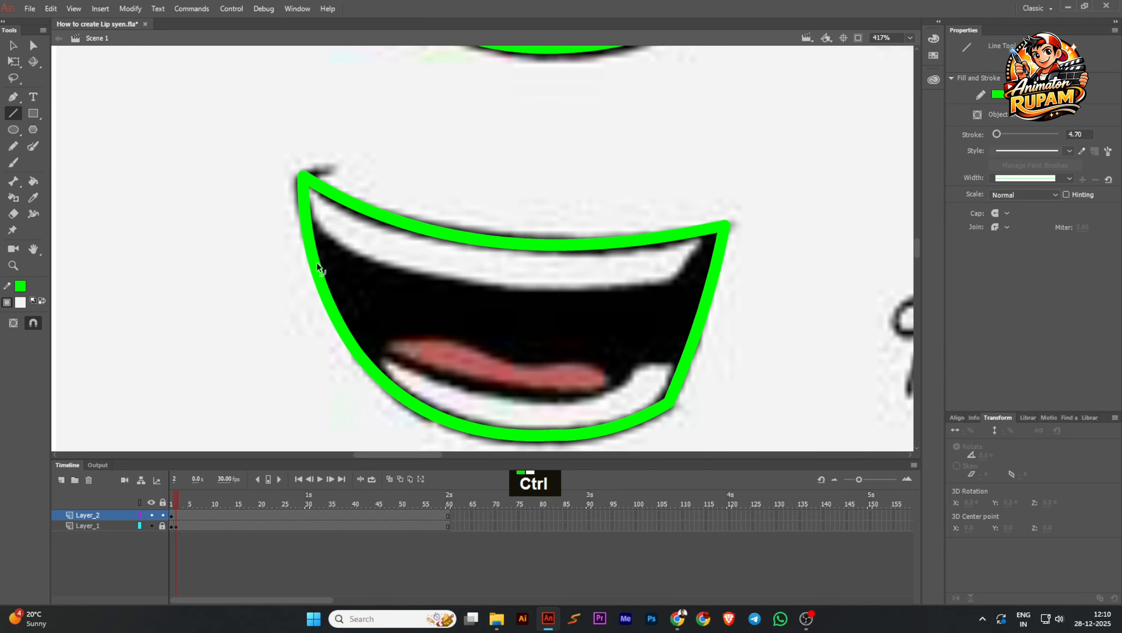
- Trace the lower edge of the bigger open mouth's upper teeth with a curved line starting on the mouth's left edge
drag(312, 216, 484, 283)
ctrl+drag(393, 247, 382, 263)
ctrl+scroll(395, 262, down, 10)
drag(620, 399, 608, 378)
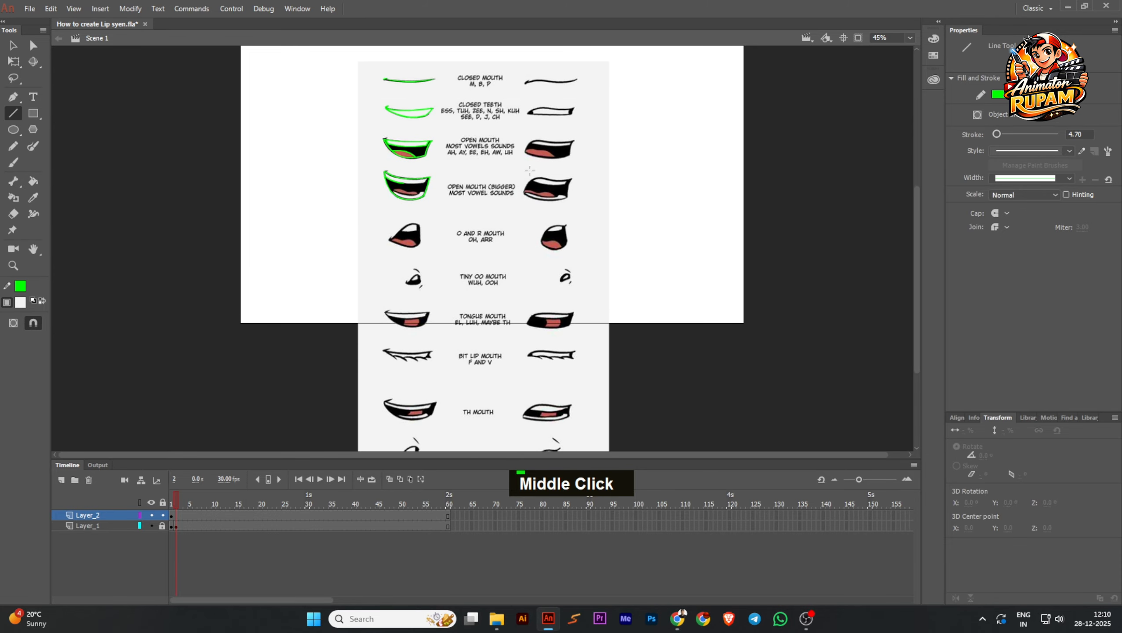
ctrl+scroll(417, 169, up, 5)
mouse_move(442, 222)
mouse_down()
mouse_move(441, 235)
mouse_move(679, 237)
mouse_move(611, 254)
mouse_move(642, 251)
mouse_move(715, 173)
mouse_up()
- Trace the top of the bigger open mouth's lower teeth beneath the tongue with two bent lines starting at the left edge
drag(486, 375, 574, 349)
drag(574, 349, 362, 281)
ctrl+drag(448, 311, 437, 315)
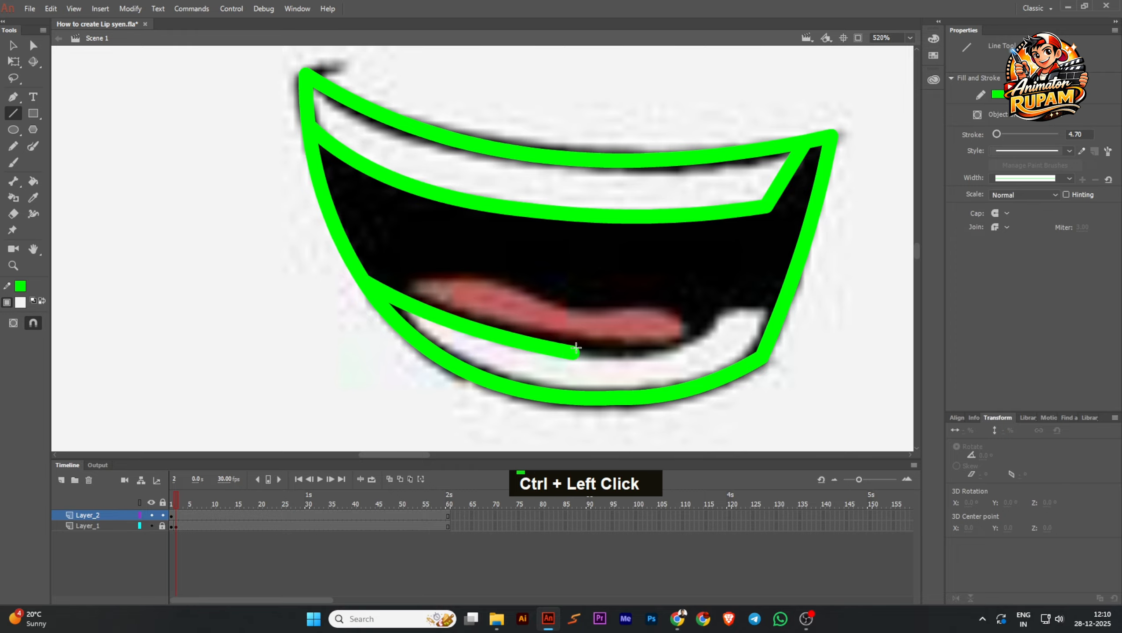
drag(574, 350, 727, 313)
ctrl+drag(624, 343, 640, 355)
- Join the lower teeth's top line to the bigger open mouth's right edge with a short, slightly curved line
scroll(728, 312, up, 2)
ctrl+click(721, 314)
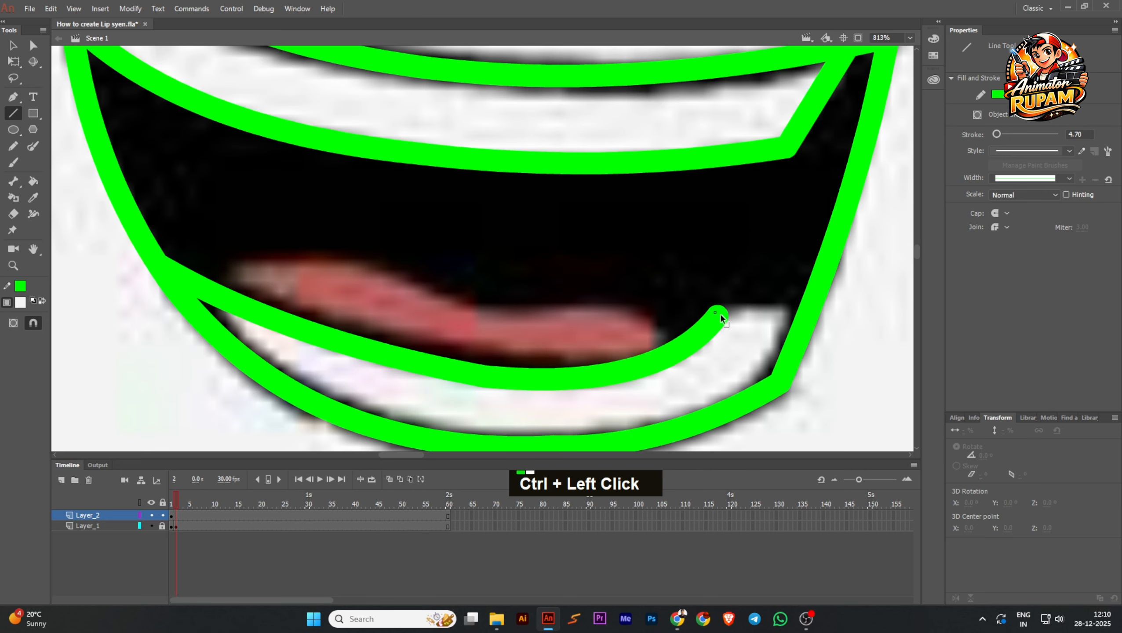
drag(749, 304, 791, 304)
ctrl+click(721, 310)
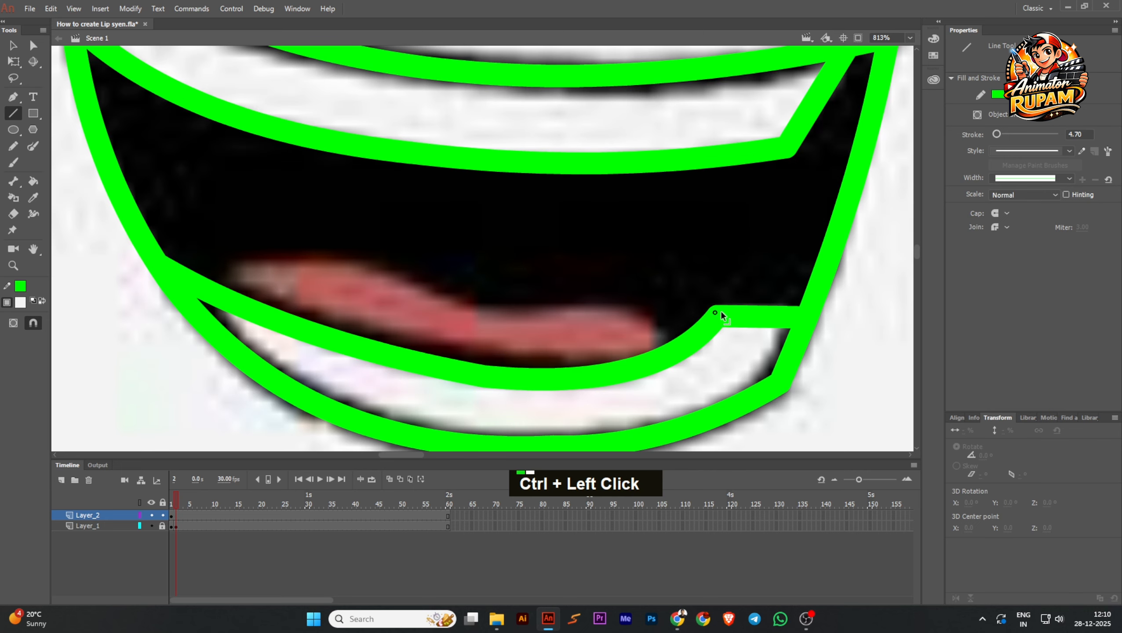
ctrl+scroll(699, 318, down, 2)
ctrl+scroll(728, 320, up, 2)
ctrl+click(732, 310)
ctrl+scroll(685, 322, down, 2)
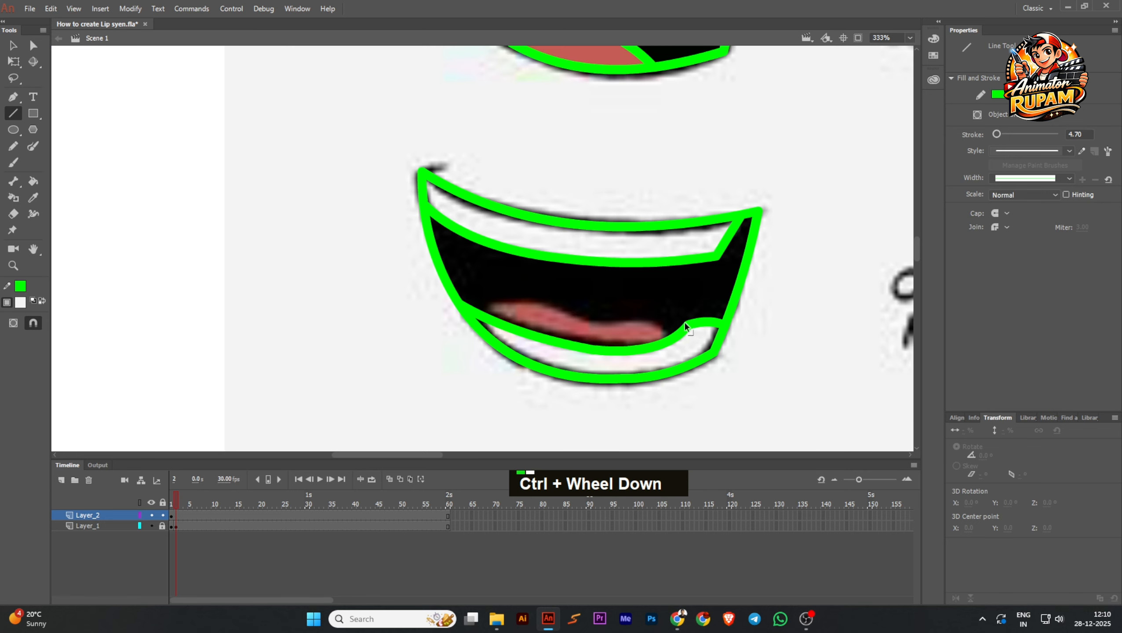
ctrl+scroll(703, 323, up, 2)
ctrl+click(693, 323)
ctrl+scroll(566, 370, down, 2)
ctrl+scroll(417, 342, up, 1)
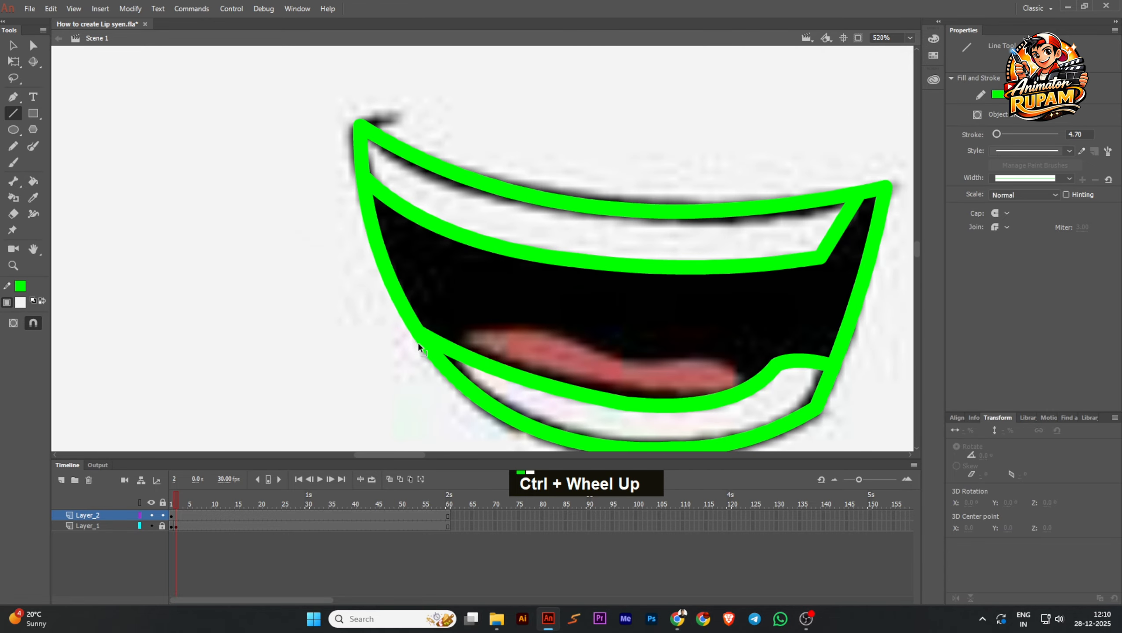
- Trace the bigger open mouth's tongue top with connected lines bent into a wave, ending on the lower teeth line
mouse_move(446, 342)
mouse_down()
mouse_move(535, 326)
mouse_move(558, 336)
mouse_move(505, 323)
mouse_move(671, 359)
mouse_move(650, 371)
mouse_move(802, 408)
mouse_up()
ctrl+scroll(659, 366, up, 2)
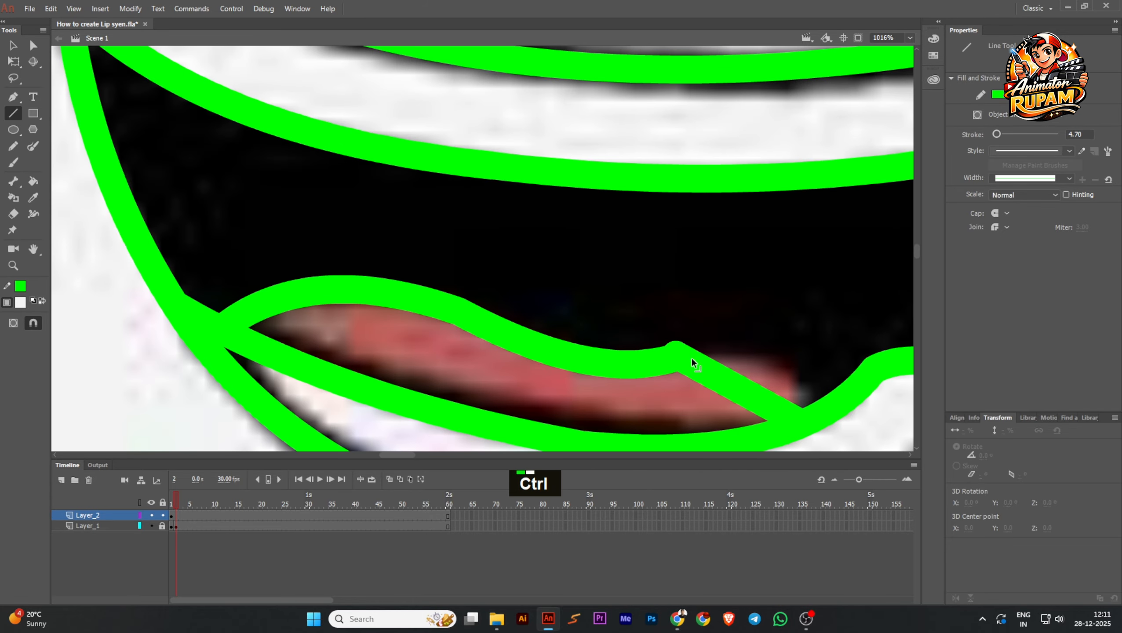
ctrl+drag(706, 379, 743, 336)
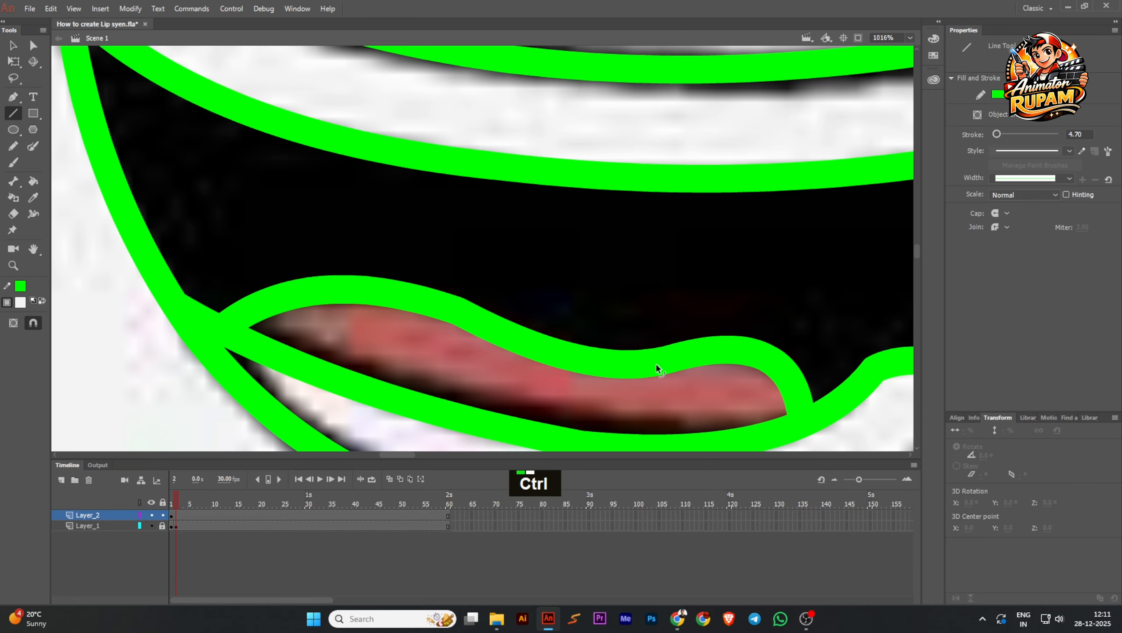
ctrl+scroll(656, 364, down, 1)
ctrl+scroll(611, 348, down, 3)
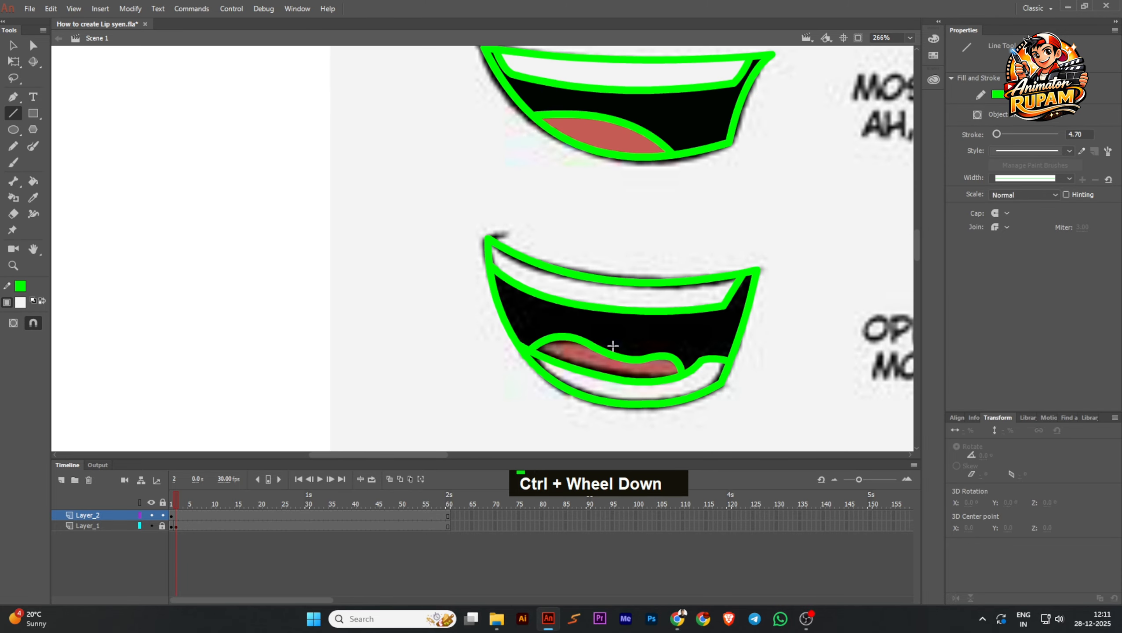
- Combine all the lines of the bigger open mouth into one drawing object
ctrl+drag(767, 428, 372, 178)
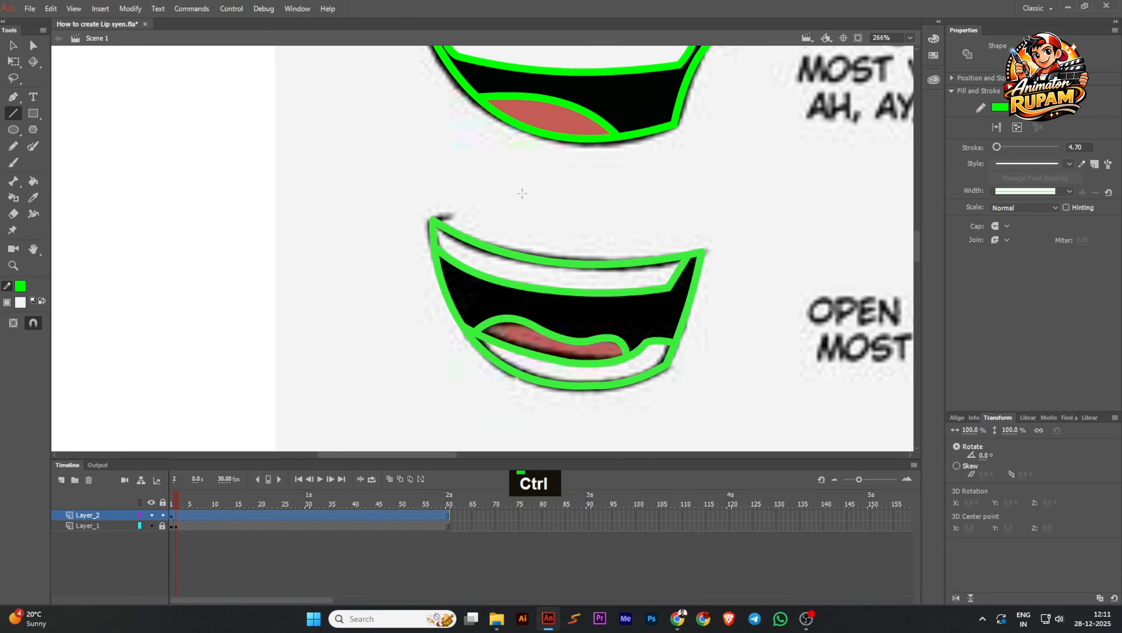
ctrl+click(1015, 127)
ctrl+scroll(438, 227, up, 3)
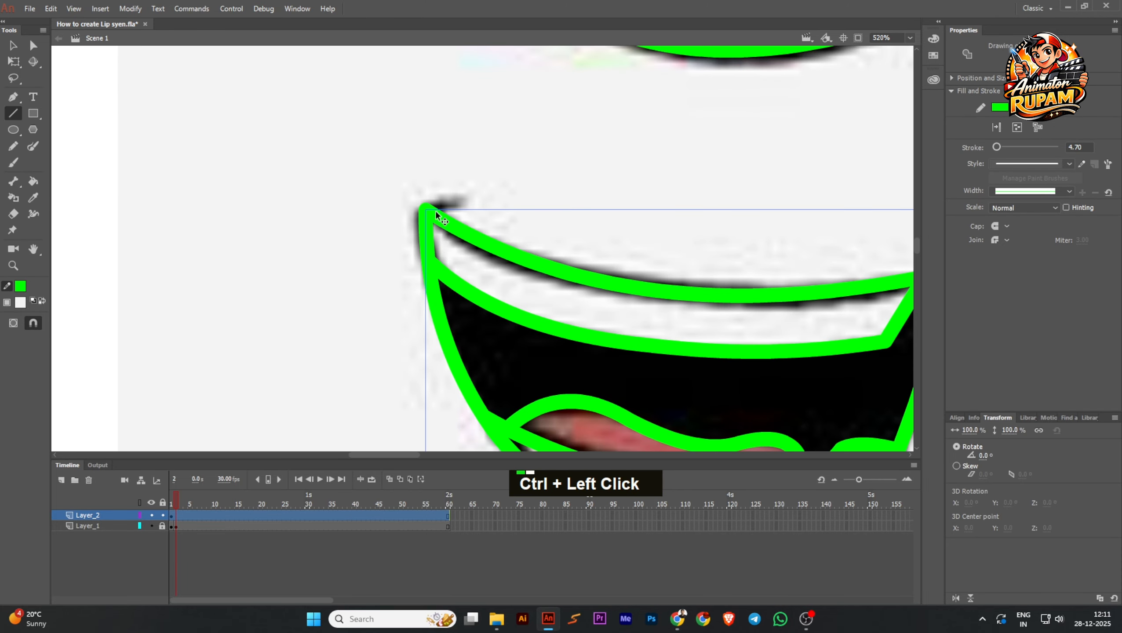
- Add a short, slightly curved tick at the upper left corner inside the bigger open mouth's drawing object
ctrl+double_click(436, 211)
ctrl+scroll(435, 209, up, 2)
drag(423, 202, 482, 197)
ctrl+click(419, 206)
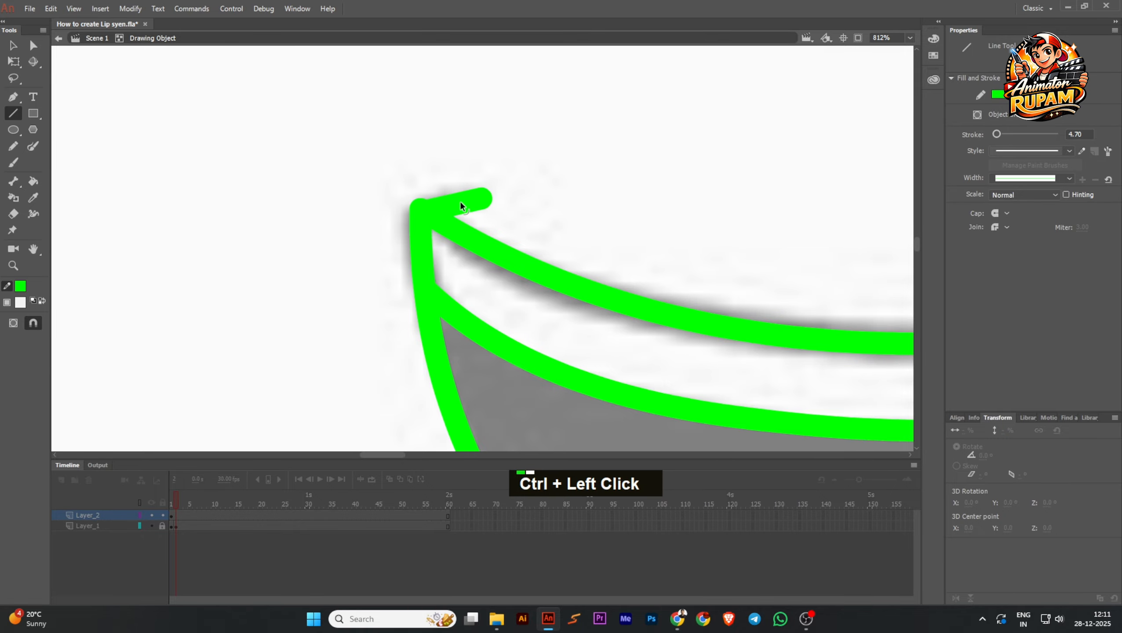
ctrl+scroll(448, 220, down, 4)
ctrl+double_click(534, 214)
ctrl+click(534, 214)
ctrl+scroll(526, 224, down, 3)
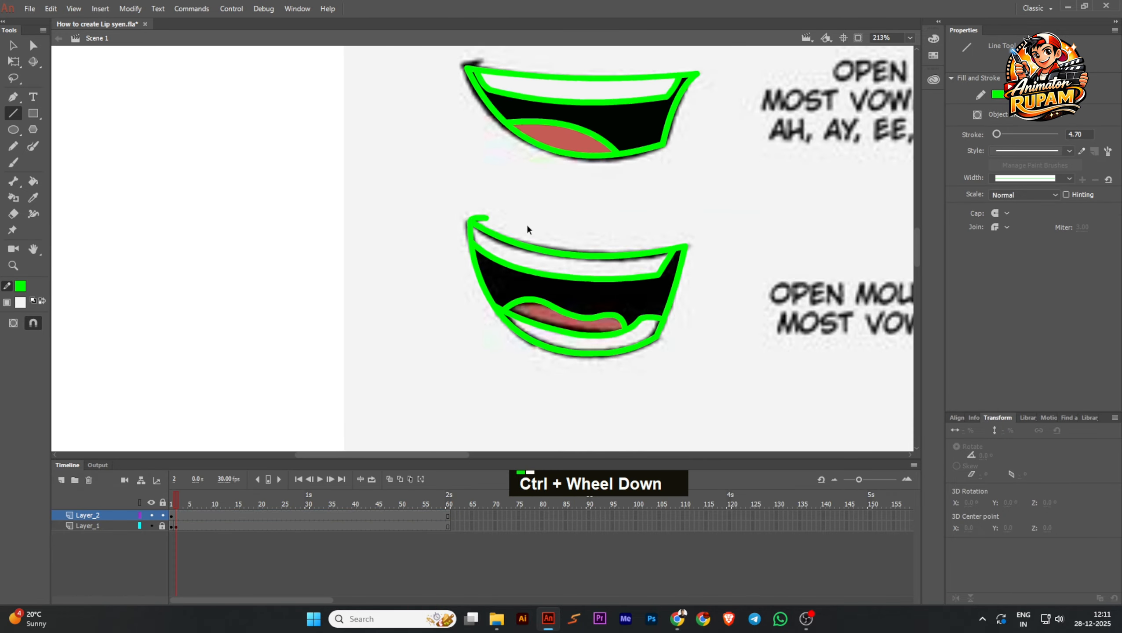
middle_click(568, 277)
ctrl+drag(627, 366, 494, 274)
drag(546, 230, 602, 286)
key(ctrl+z)
- Inspect the closed mouth's group and the width profile of its tapered strokes
scroll(568, 253, down, 2)
drag(585, 154, 571, 248)
ctrl+click(584, 155)
ctrl+click(538, 138)
scroll(537, 139, up, 4)
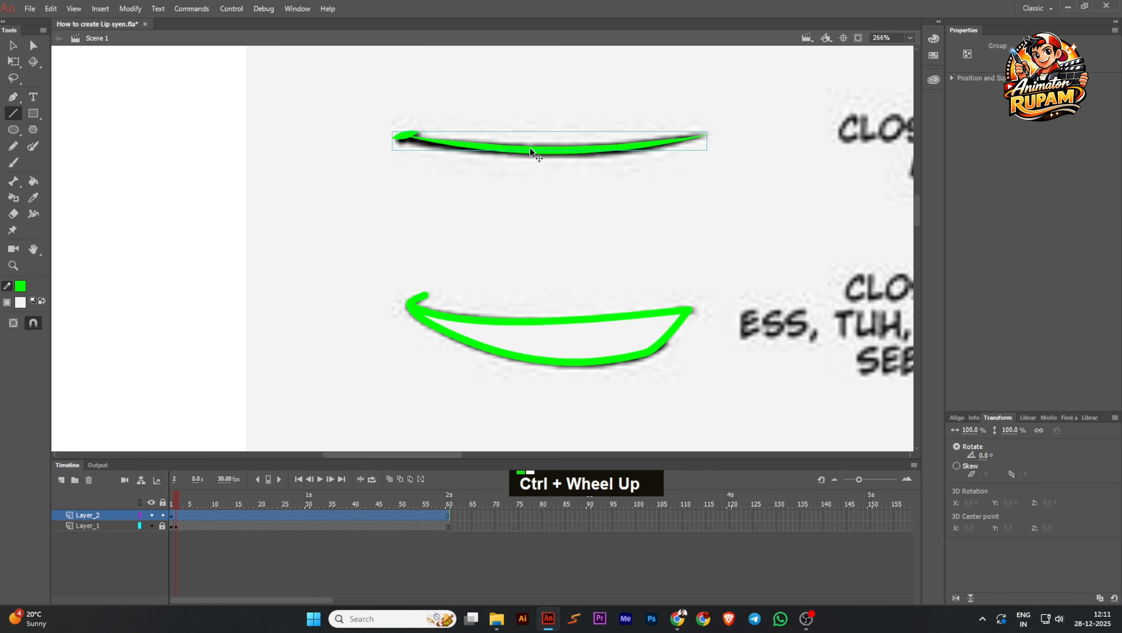
ctrl+double_click(532, 149)
scroll(401, 137, up, 3)
ctrl+click(401, 136)
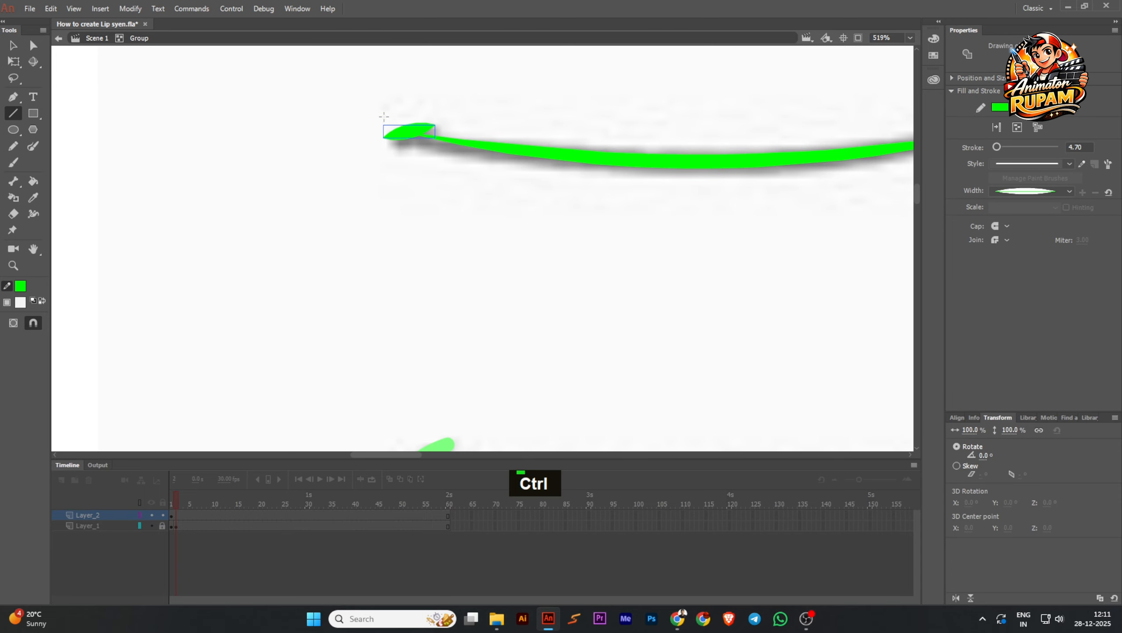
ctrl+click(458, 150)
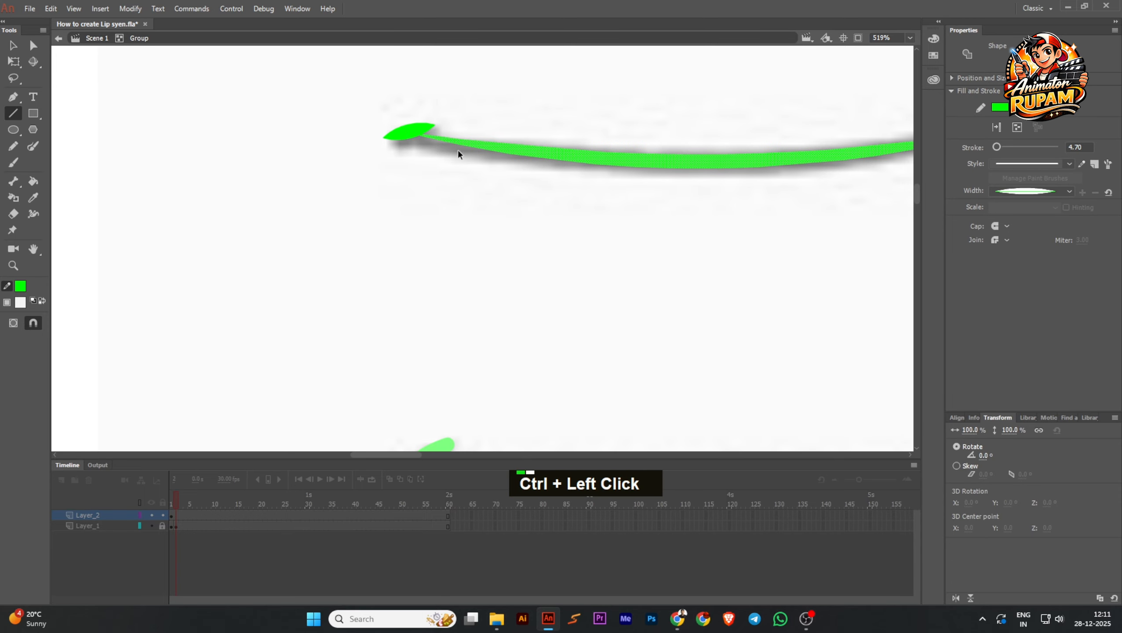
ctrl+click(408, 130)
scroll(433, 209, down, 5)
scroll(544, 263, down, 2)
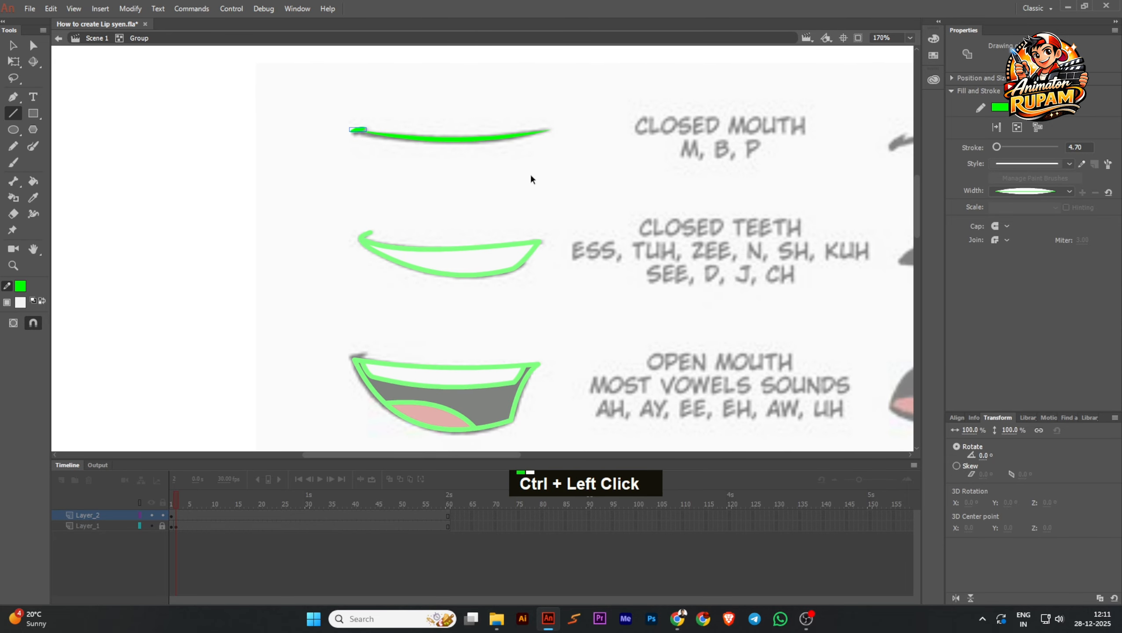
ctrl+double_click(530, 177)
scroll(532, 200, down, 2)
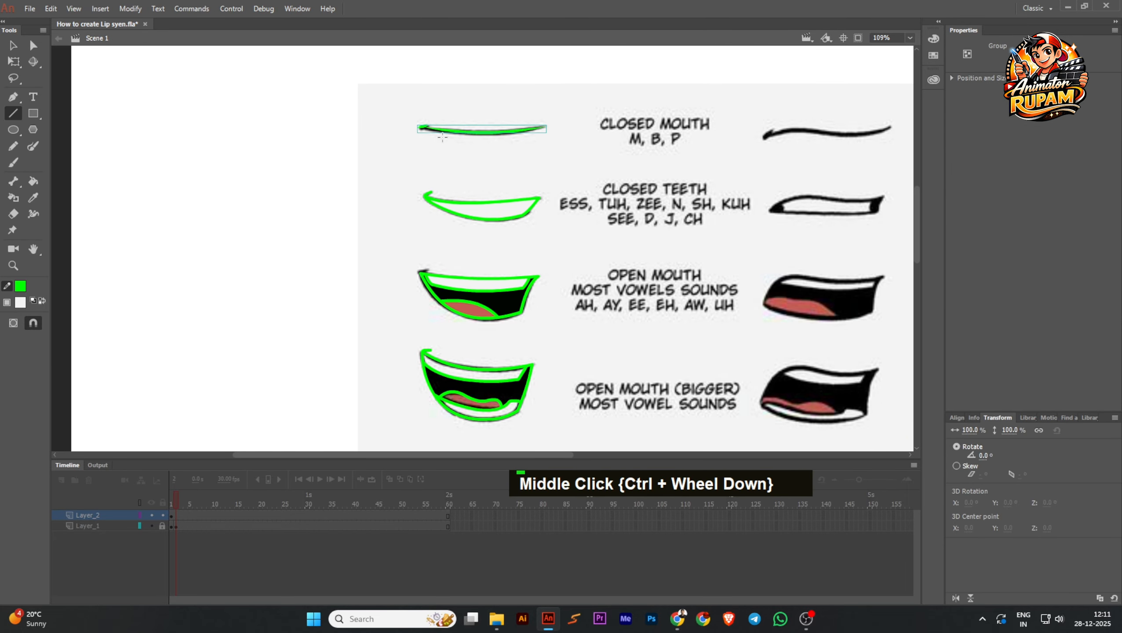
- Fill the bigger open mouth's lower and upper teeth with the current white using the Paint Bucket
scroll(470, 231, down, 3)
scroll(501, 331, up, 2)
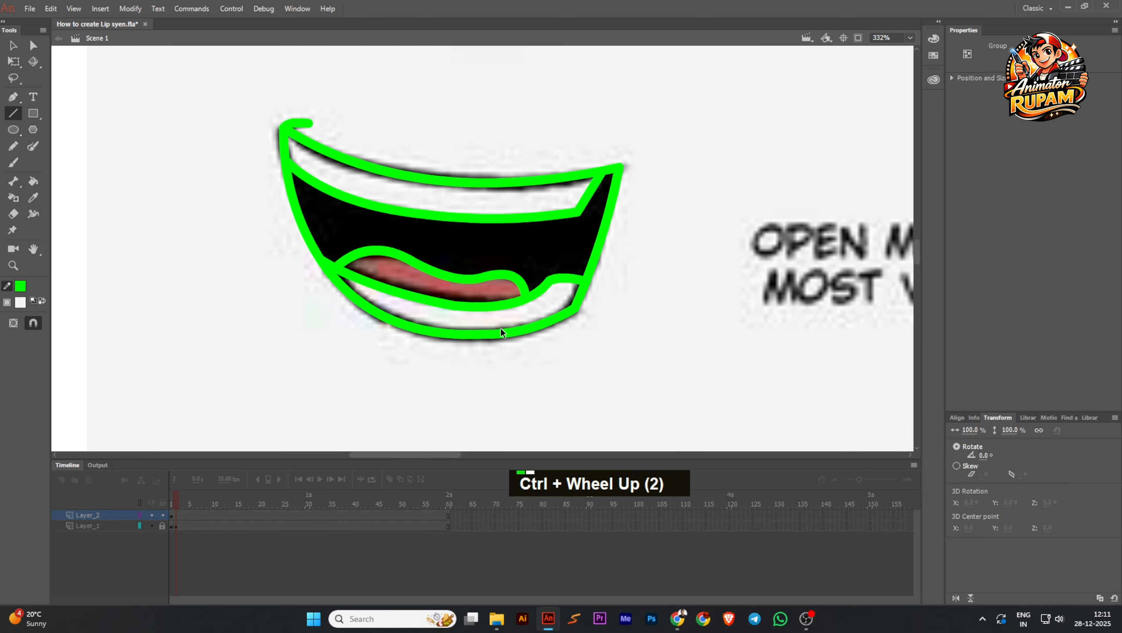
key(k)
double_click(475, 314)
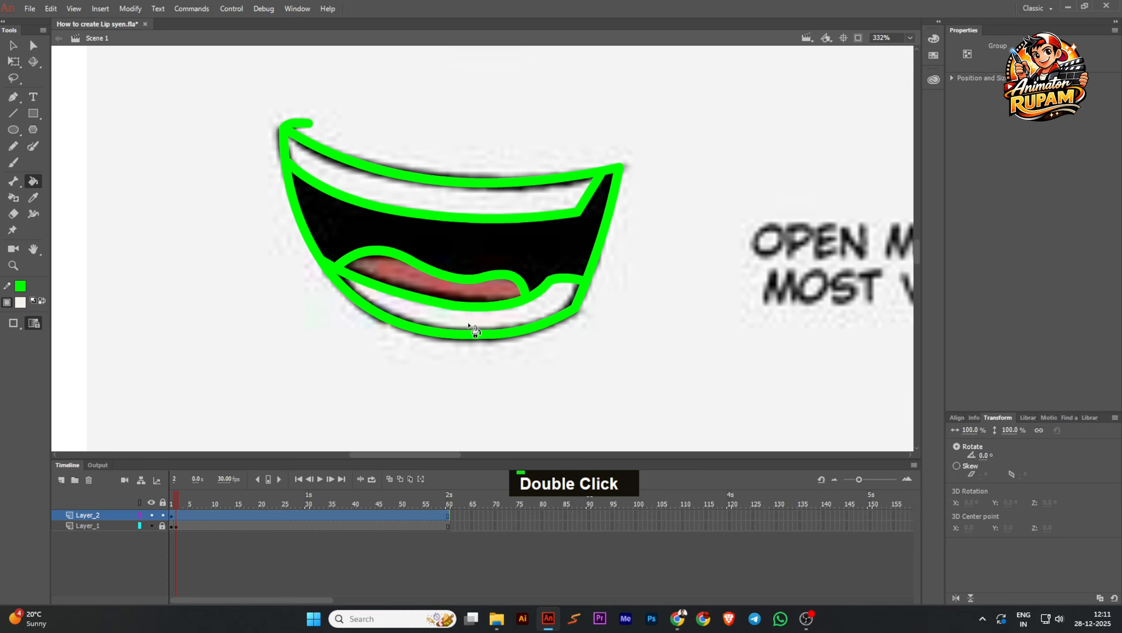
double_click(502, 202)
- Fill the bigger open mouth's interior with sampled black and its tongue with sampled red, and save the document
key(i)
click(466, 250)
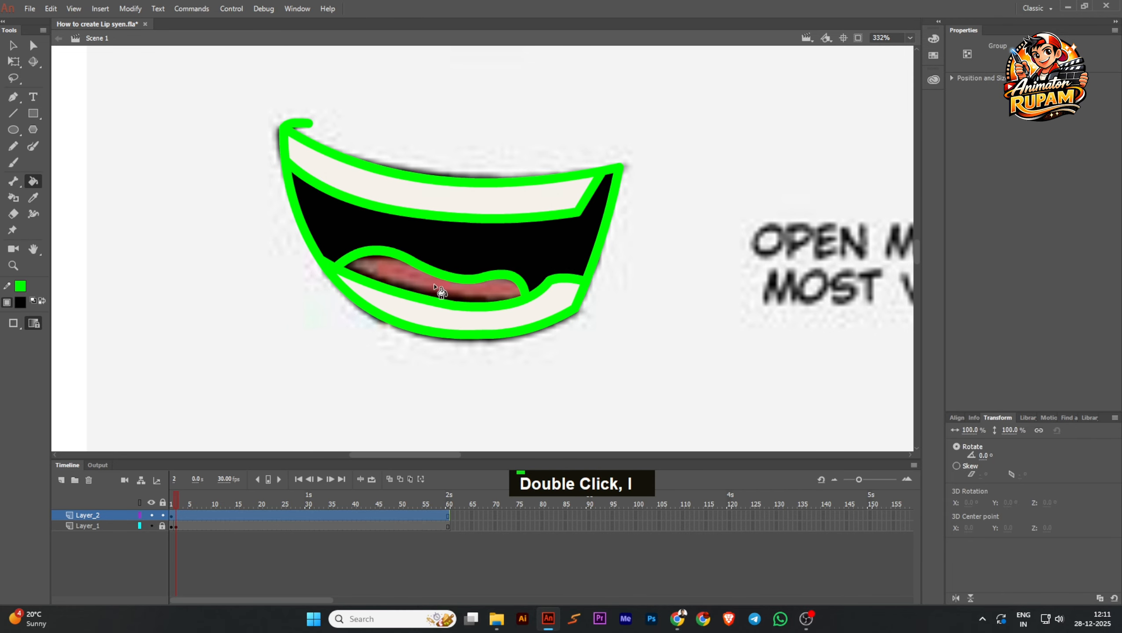
key(i)
click(410, 274)
double_click(401, 277)
scroll(469, 273, down, 4)
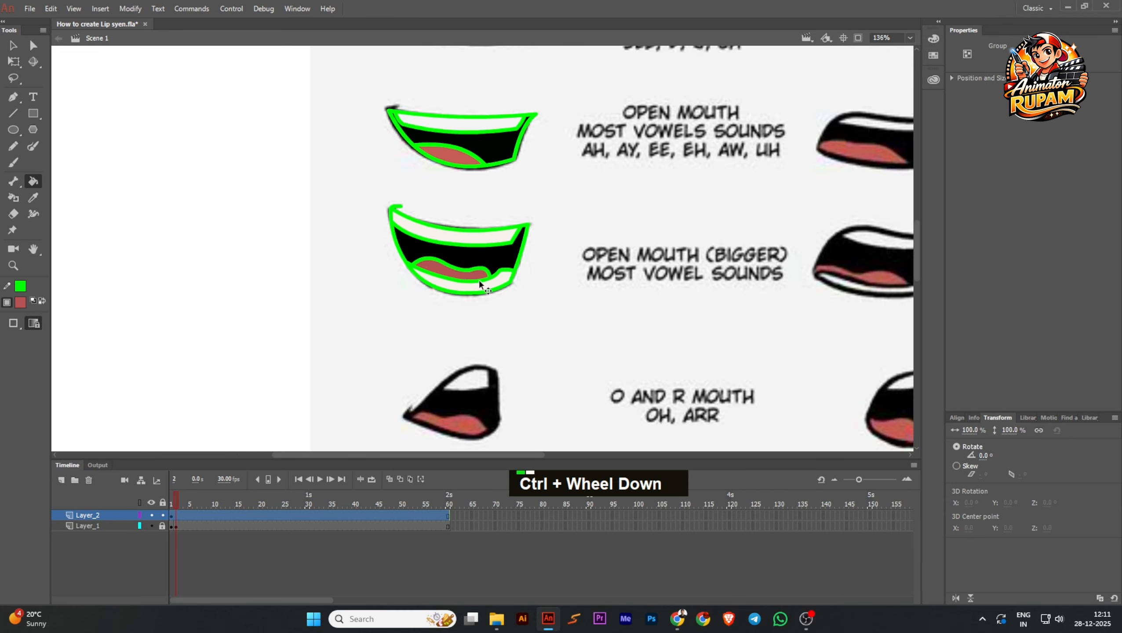
middle_click(521, 309)
scroll(492, 287, up, 3)
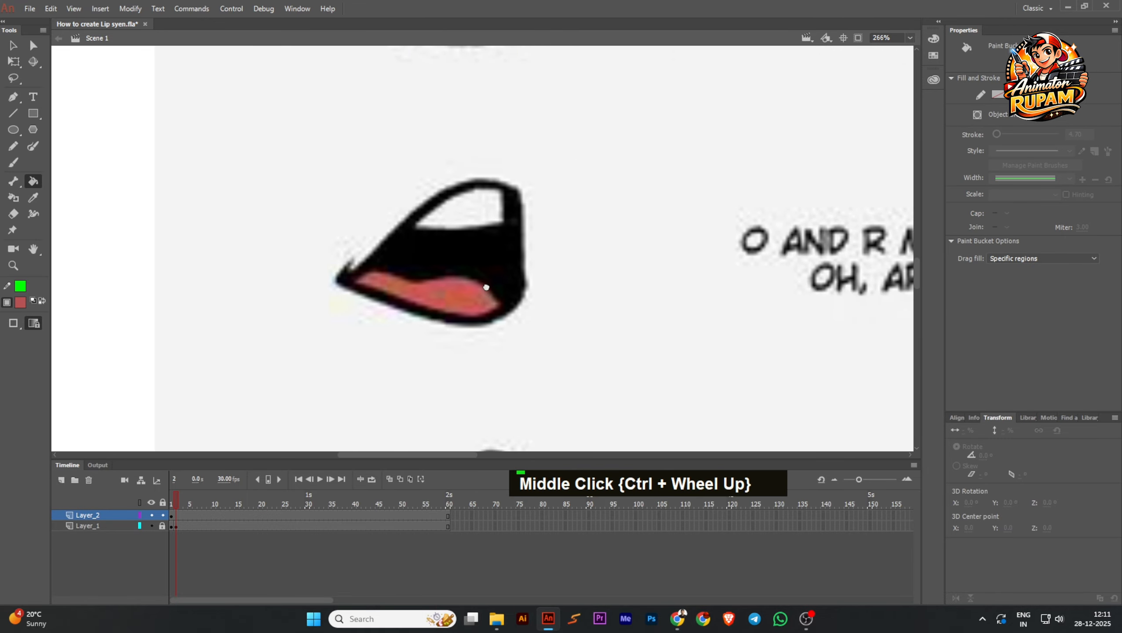
key(ctrl+s)
- Trace the O and R mouth's upper edge with two bent lines from its left corner to the upper right corner
double_click(13, 113)
scroll(342, 282, up, 1)
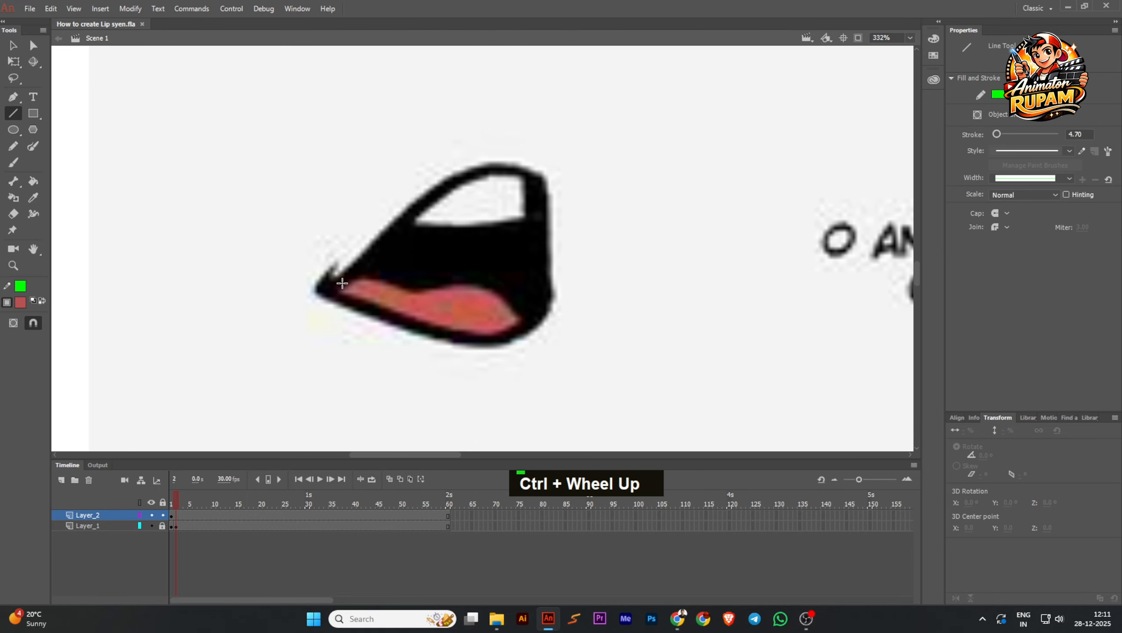
mouse_move(322, 289)
mouse_down()
mouse_move(449, 183)
mouse_move(425, 213)
mouse_up()
scroll(440, 205, up, 2)
drag(453, 172, 408, 199)
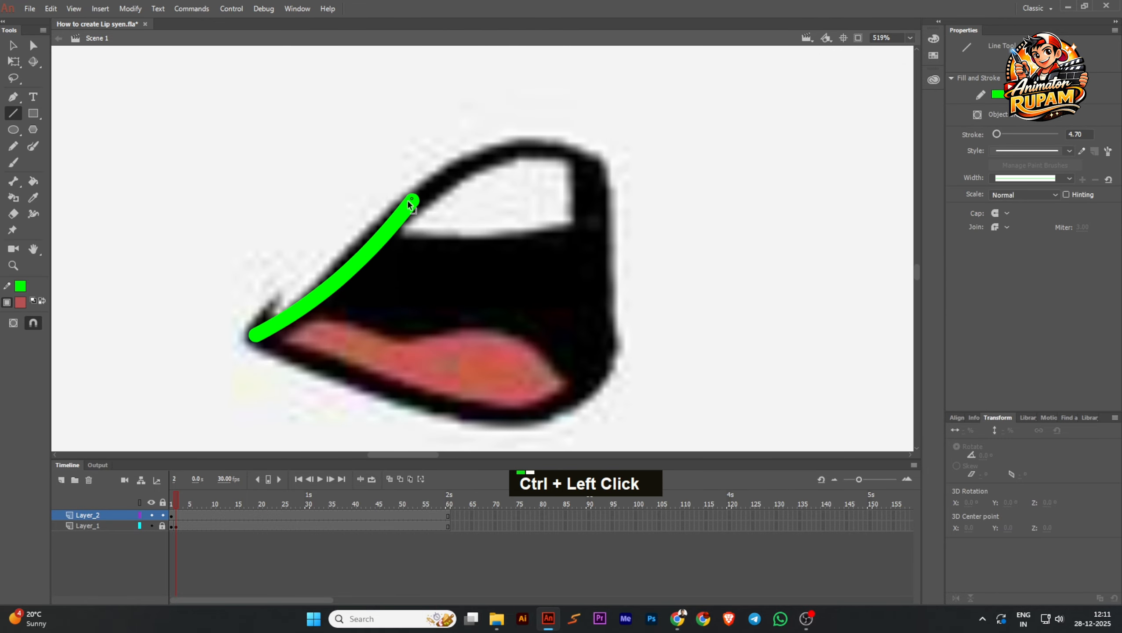
drag(348, 266, 354, 261)
drag(397, 209, 597, 169)
drag(501, 188, 509, 147)
- Trace the O and R mouth's right side and its rounded lower edge back to the left corner
drag(598, 172, 607, 349)
drag(602, 262, 607, 260)
scroll(615, 293, down, 4)
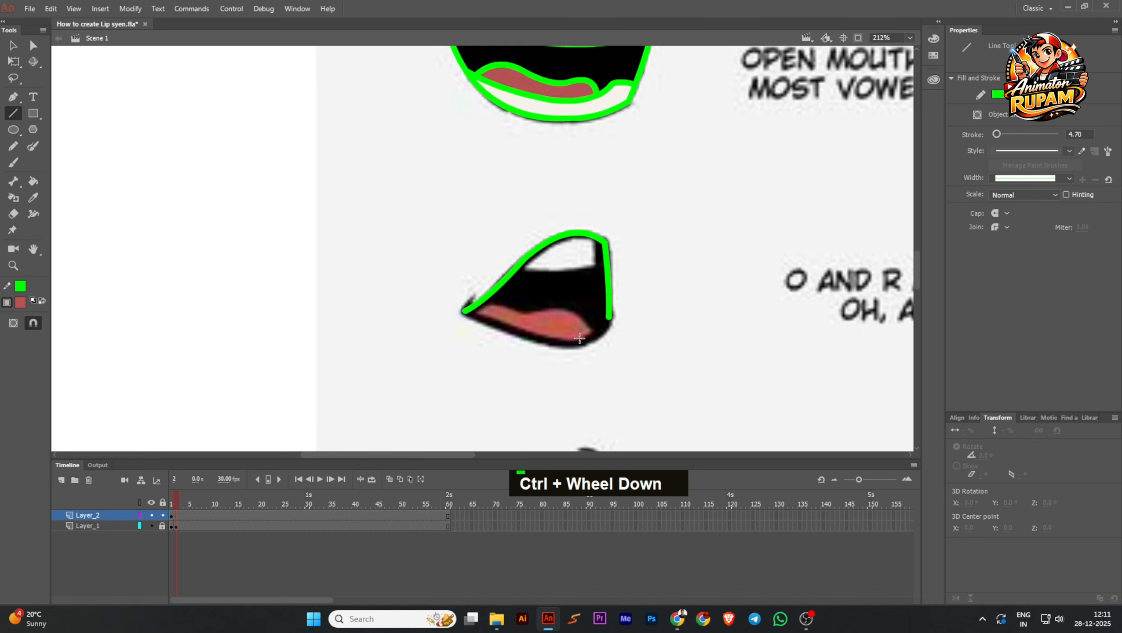
scroll(582, 338, up, 3)
mouse_move(640, 298)
mouse_down()
mouse_move(494, 333)
mouse_move(465, 330)
mouse_up()
drag(558, 313, 569, 355)
mouse_move(465, 330)
mouse_down()
mouse_move(359, 285)
mouse_move(477, 330)
mouse_up()
scroll(492, 322, up, 1)
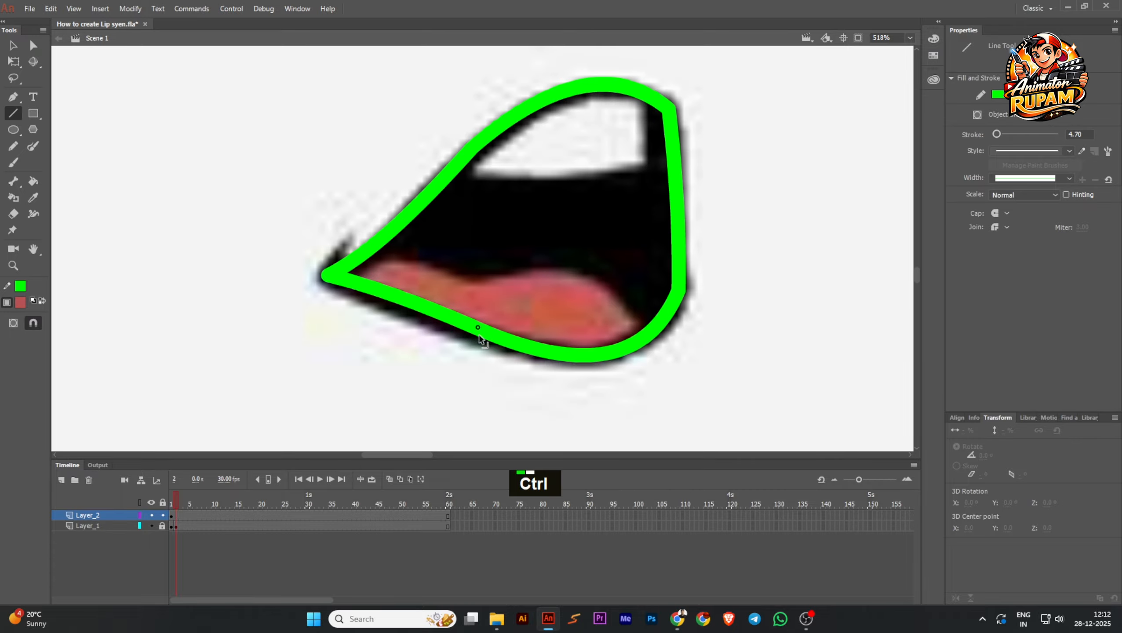
scroll(476, 335, down, 2)
- Outline the O and R mouth's upper teeth with a short vertical line and a bent lower edge reaching the left side
middle_click(594, 266)
scroll(583, 239, up, 2)
mouse_move(588, 170)
mouse_down()
mouse_move(588, 240)
mouse_move(386, 250)
mouse_up()
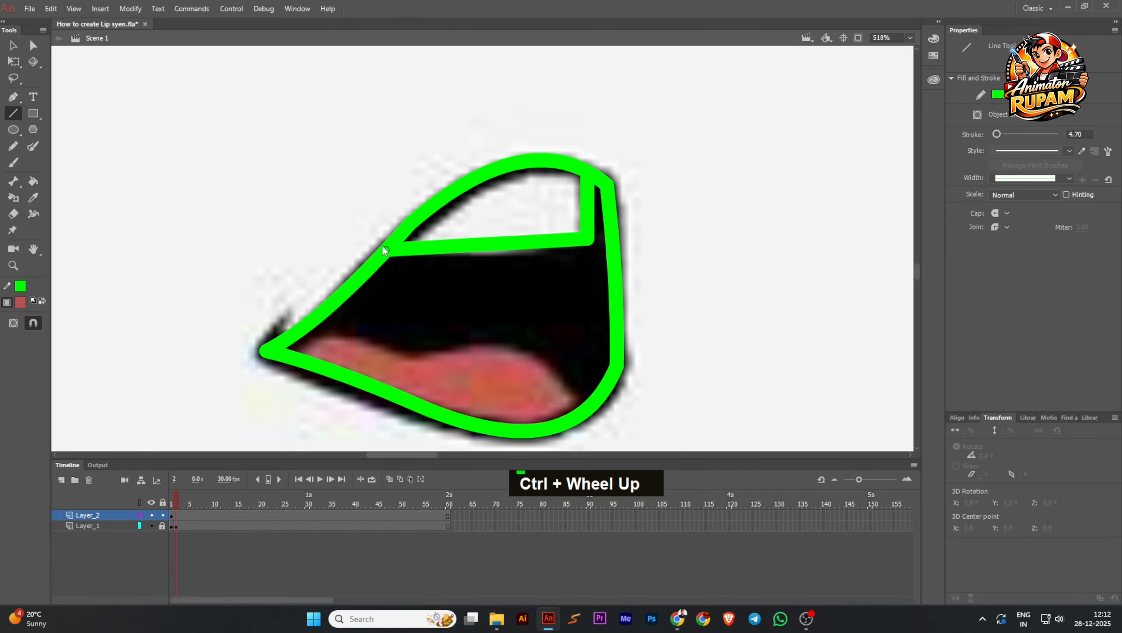
drag(499, 245, 496, 255)
scroll(494, 254, down, 3)
- Trace the top of the O and R mouth's tongue with connected lines bent into a wave down to the lower edge
scroll(473, 301, up, 3)
mouse_move(304, 302)
mouse_down()
mouse_move(417, 306)
mouse_move(372, 290)
mouse_up()
drag(417, 306, 527, 308)
ctrl+drag(479, 309, 625, 337)
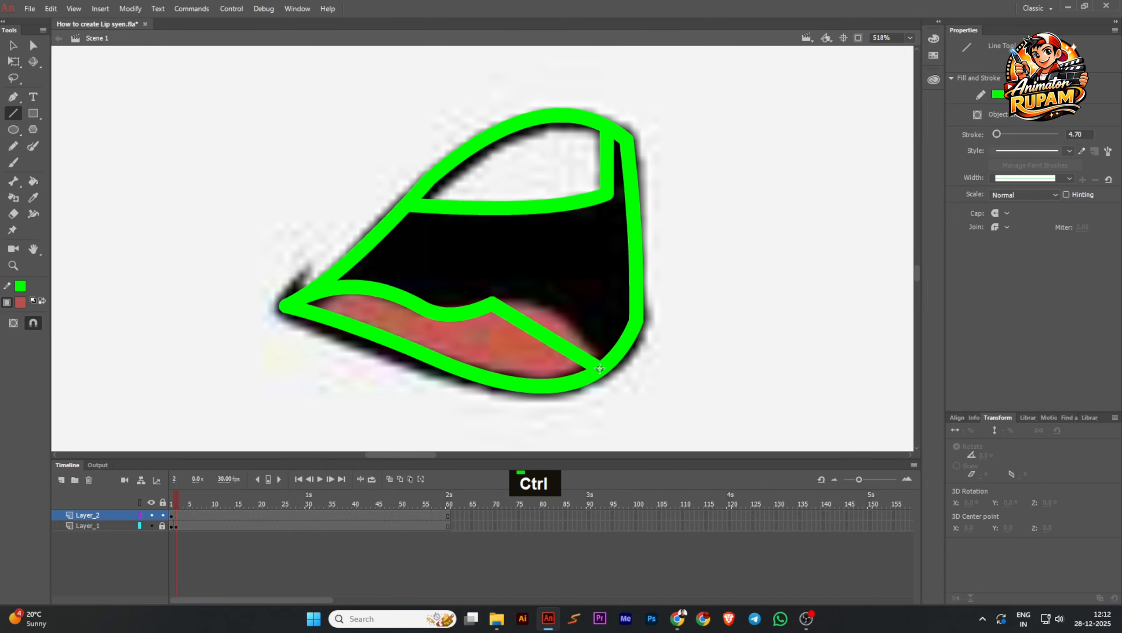
ctrl+drag(561, 323, 571, 315)
- Combine the O and R mouth's lines into a single object and save the document
scroll(623, 383, down, 3)
scroll(574, 315, up, 1)
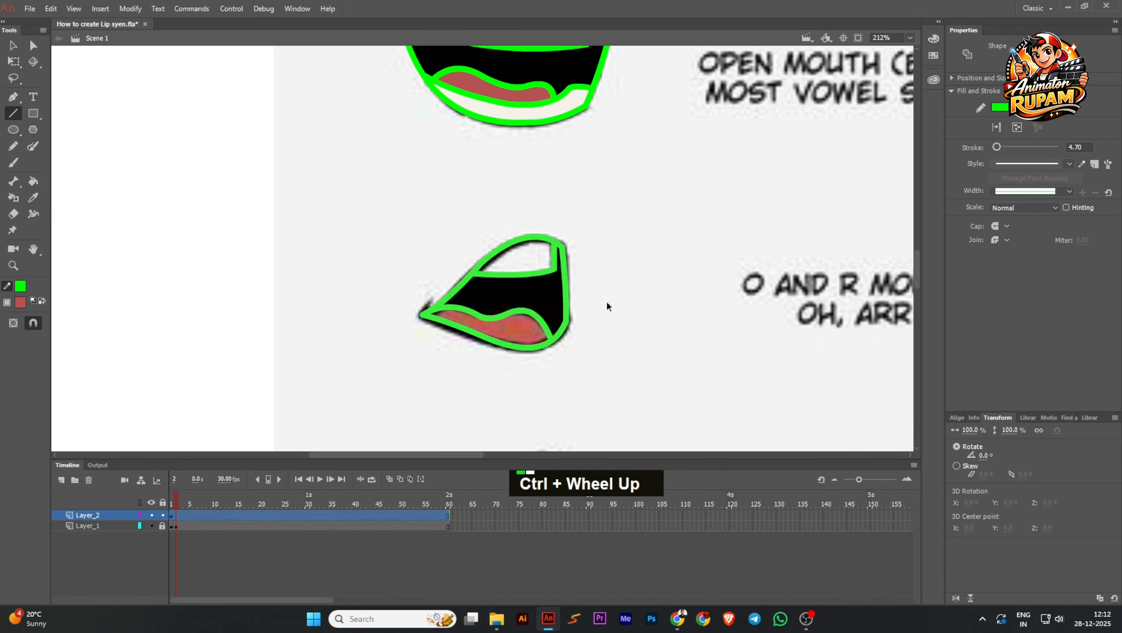
key(ctrl+g)
click(786, 225)
scroll(556, 320, up, 2)
key(ctrl+s)
- Fill the O and R mouth's tongue with red, its teeth with white and its interior with black, sampled from the reference
key(i)
click(496, 339)
click(498, 339)
key(i)
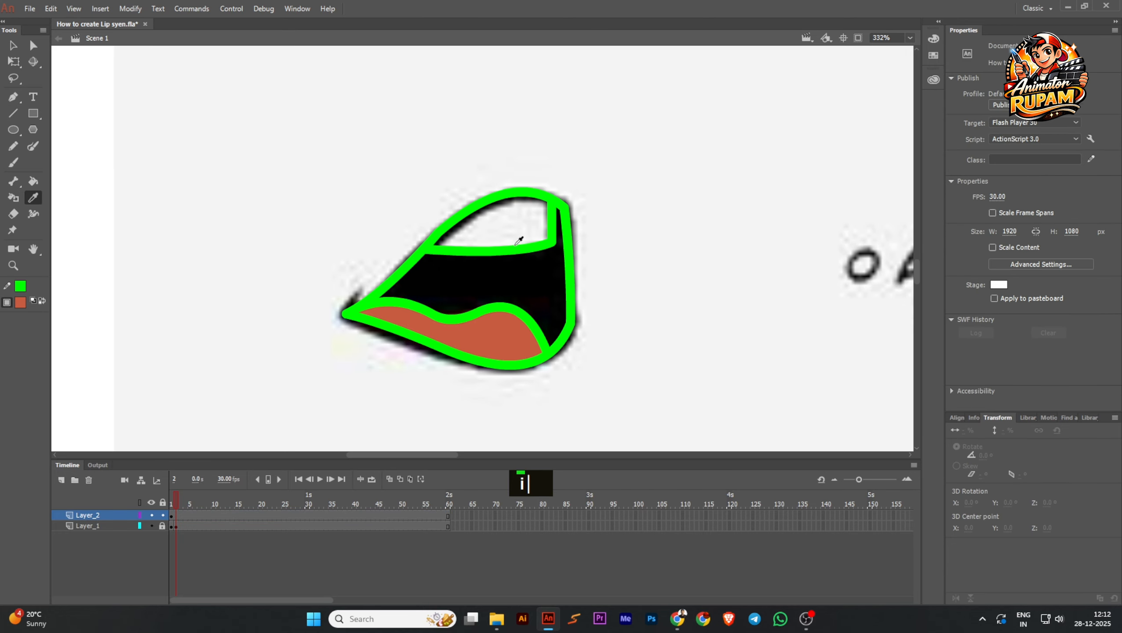
click(519, 240)
click(520, 239)
key(i)
click(510, 282)
click(492, 274)
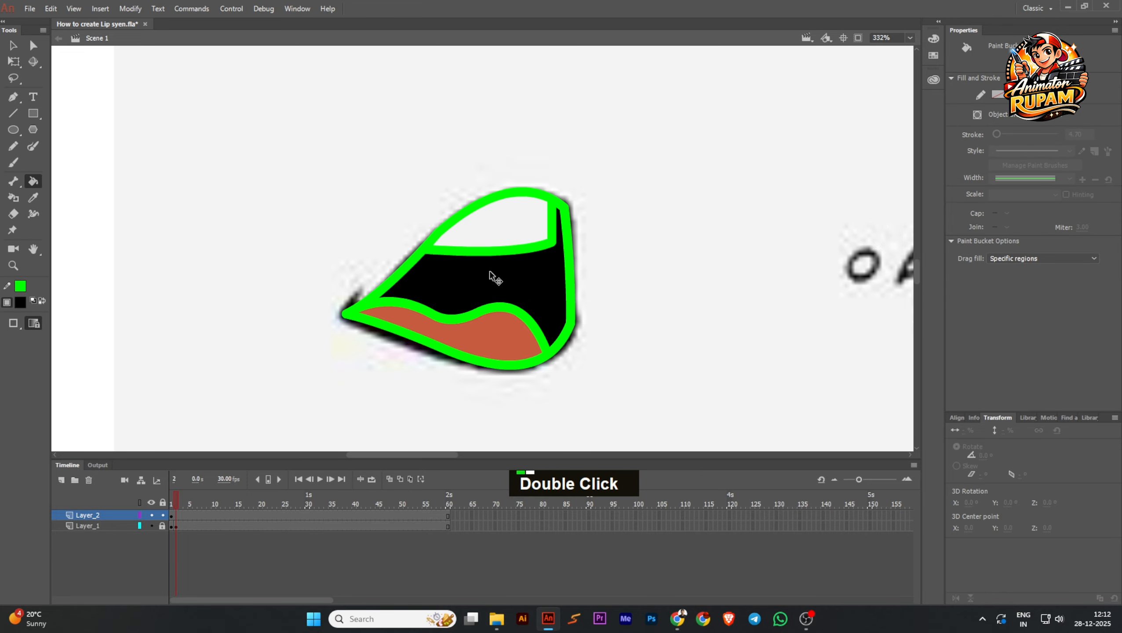
scroll(492, 274, down, 3)
- Select the filled O and R mouth to check it, deselect it and save the document
ctrl+drag(572, 355, 386, 214)
ctrl+scroll(519, 275, down, 3)
ctrl+click(519, 329)
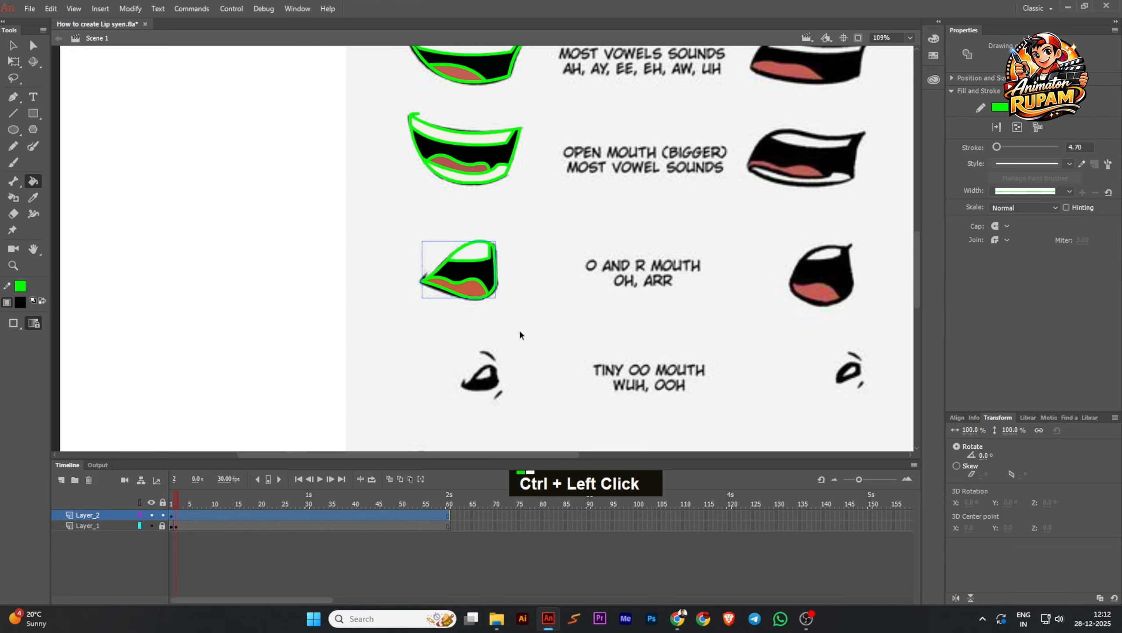
scroll(511, 251, down, 3)
key(ctrl+s)
ctrl+scroll(506, 245, down, 1)
drag(506, 218, 466, 231)
ctrl+scroll(468, 306, up, 4)
ctrl+scroll(468, 306, up, 2)
ctrl+scroll(468, 307, down, 1)
drag(501, 296, 333, 303)
drag(406, 293, 530, 283)
ctrl+scroll(530, 284, up, 1)
- Save the document and draw the tiny OO mouth's right side and sloping top edge with two connected lines
key(ctrl+s)
click(22, 115)
ctrl+scroll(449, 300, up, 1)
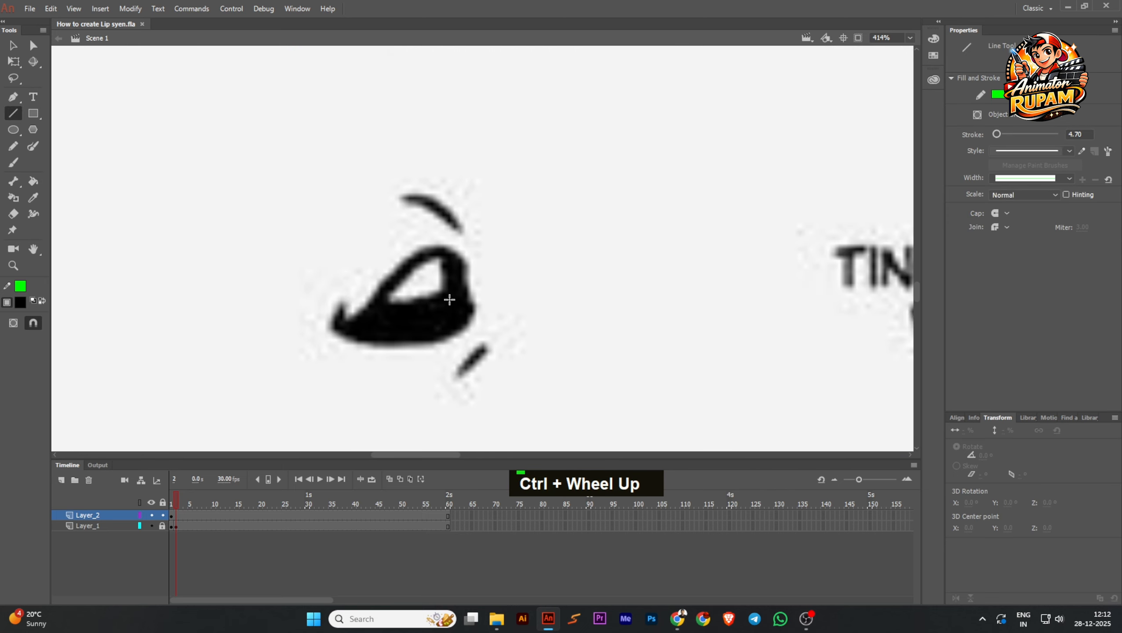
mouse_move(465, 304)
mouse_down()
mouse_move(456, 260)
mouse_move(350, 318)
mouse_up()
ctrl+click(418, 263)
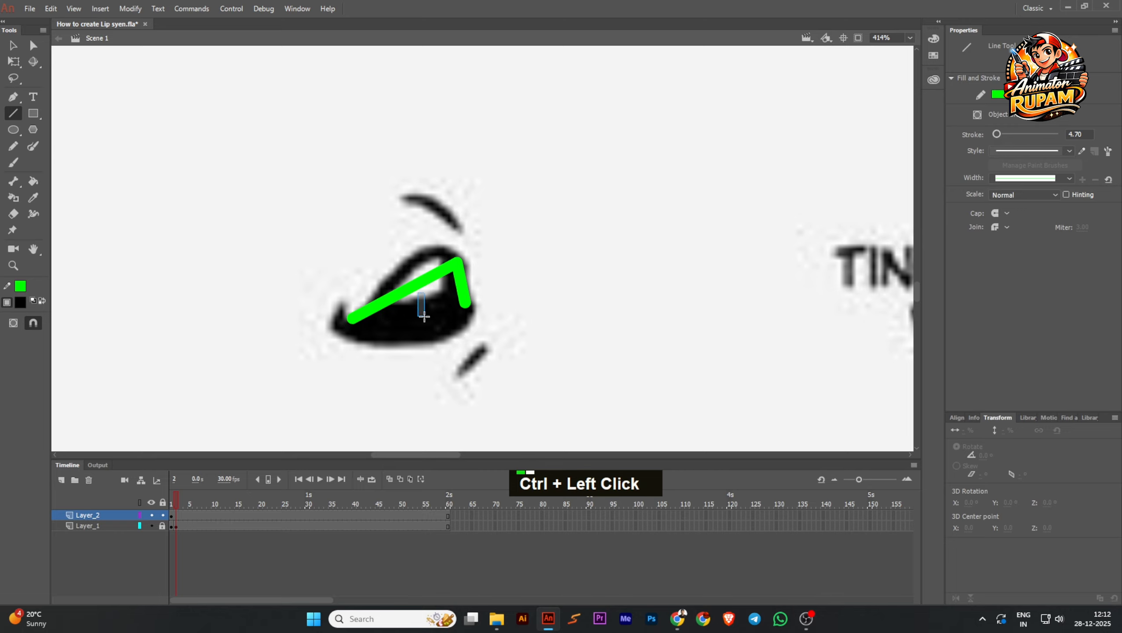
ctrl+drag(425, 280, 461, 266)
- Bend the tiny OO mouth's sloping top edge into an S-curve that follows the reference down to the left end
ctrl+scroll(463, 266, up, 3)
ctrl+drag(319, 272, 352, 268)
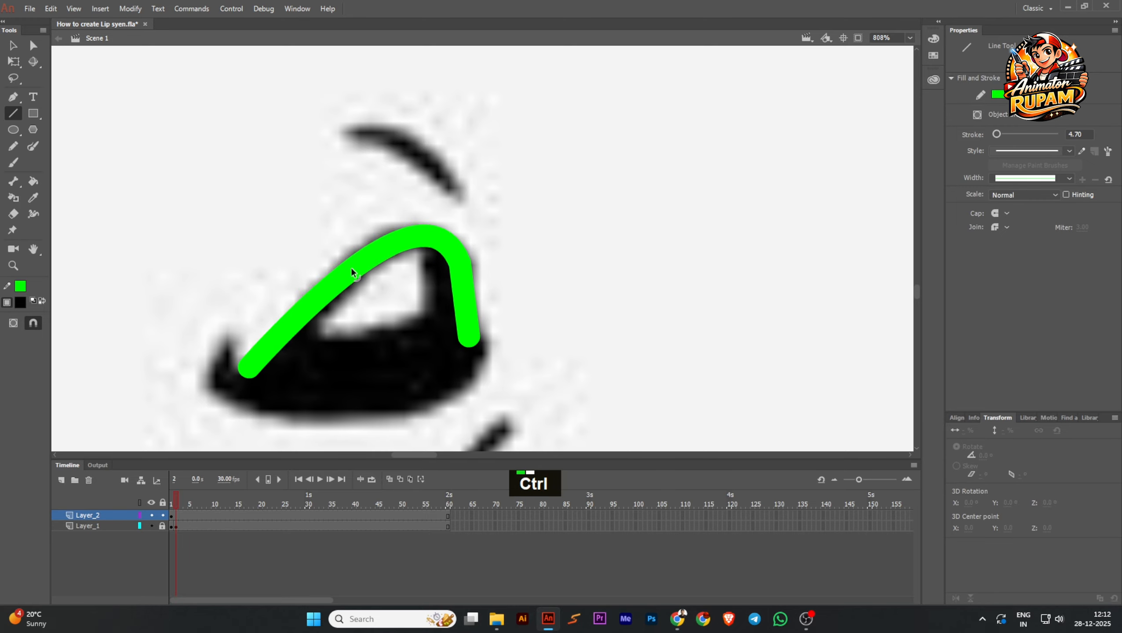
ctrl+drag(286, 326, 298, 335)
ctrl+drag(354, 282, 342, 269)
ctrl+drag(274, 353, 275, 365)
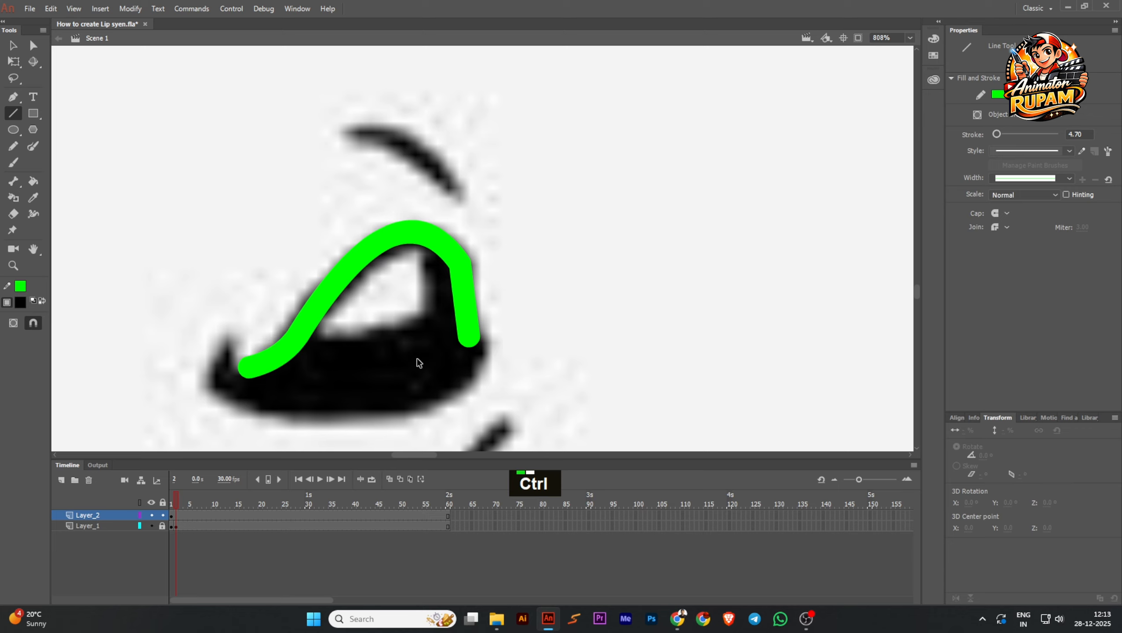
- Trace the tiny OO mouth's rounded lower edge back to the left corner and add the short upturned tick there
ctrl+drag(470, 341, 463, 334)
mouse_move(463, 333)
mouse_down()
mouse_move(351, 406)
mouse_move(469, 327)
mouse_move(417, 354)
mouse_move(459, 379)
mouse_up()
scroll(391, 380, down, 5)
scroll(372, 387, up, 4)
mouse_move(372, 386)
ctrl+mouse_down()
mouse_move(312, 366)
mouse_move(363, 361)
mouse_move(356, 373)
ctrl+mouse_up()
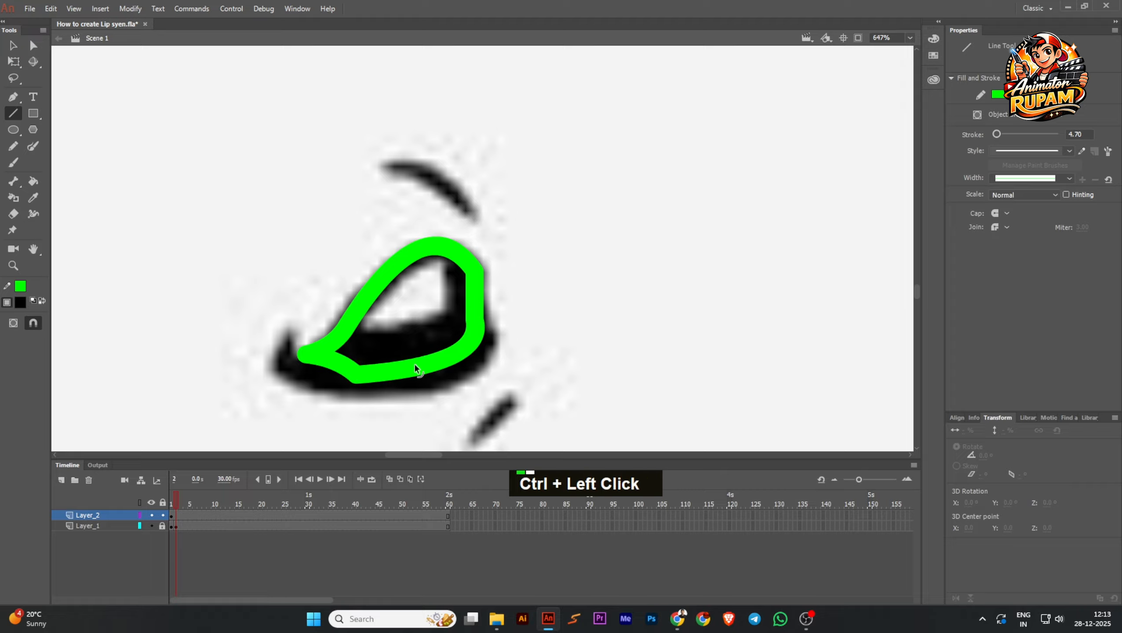
ctrl+drag(423, 366, 429, 369)
mouse_move(323, 371)
ctrl+mouse_down()
mouse_move(314, 379)
mouse_move(291, 336)
ctrl+mouse_up()
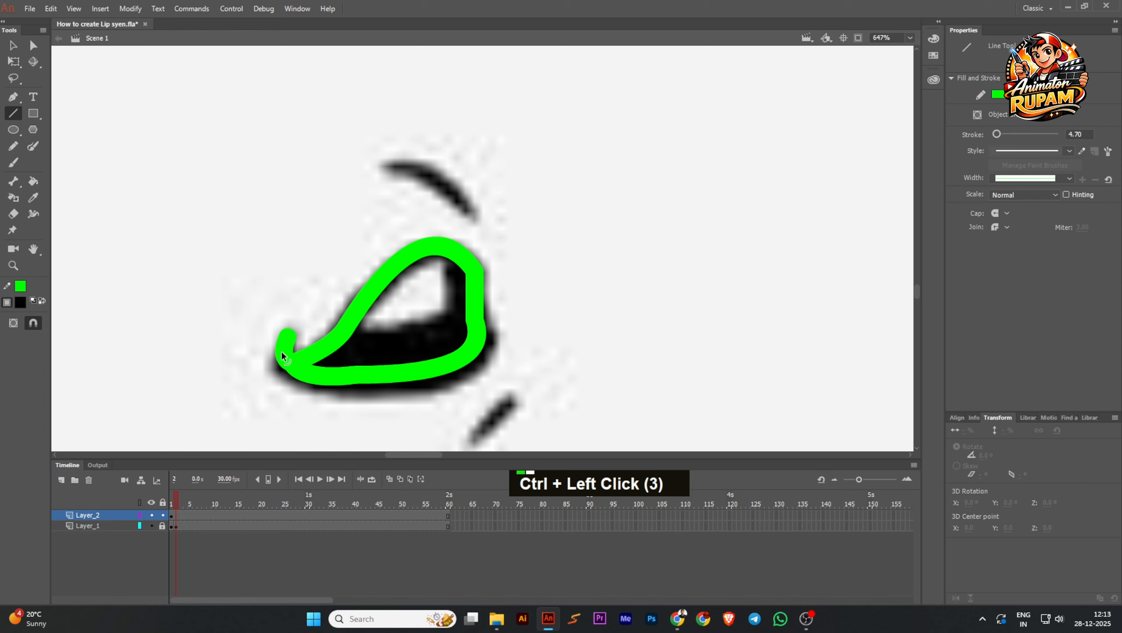
- Outline the tiny OO mouth's teeth with a line down from the top edge and a curved lower edge
scroll(382, 352, down, 2)
scroll(427, 296, up, 1)
mouse_move(425, 287)
mouse_down()
mouse_move(425, 332)
mouse_move(340, 351)
mouse_move(388, 345)
mouse_up()
- Trace the curved accent stroke above the tiny OO mouth and the short slanted one below its right side
scroll(435, 302, down, 4)
mouse_move(427, 306)
ctrl+mouse_down()
mouse_move(417, 242)
mouse_move(393, 244)
ctrl+mouse_up()
scroll(435, 301, up, 3)
ctrl+drag(417, 253, 423, 243)
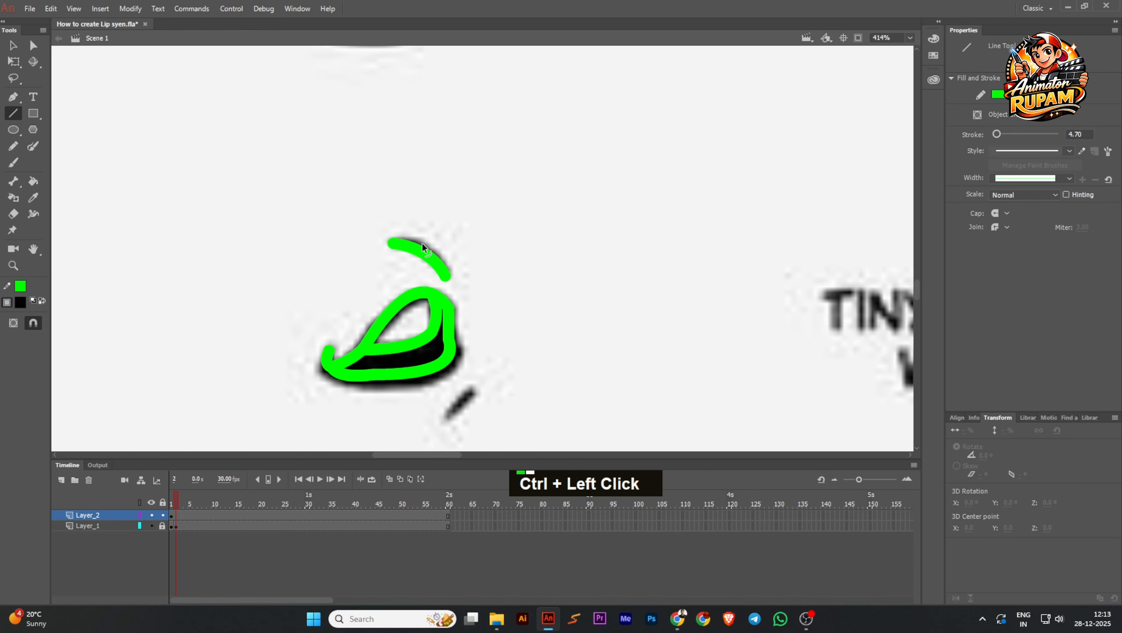
mouse_move(474, 390)
mouse_down()
mouse_move(446, 419)
mouse_move(461, 407)
mouse_up()
scroll(455, 339, up, 2)
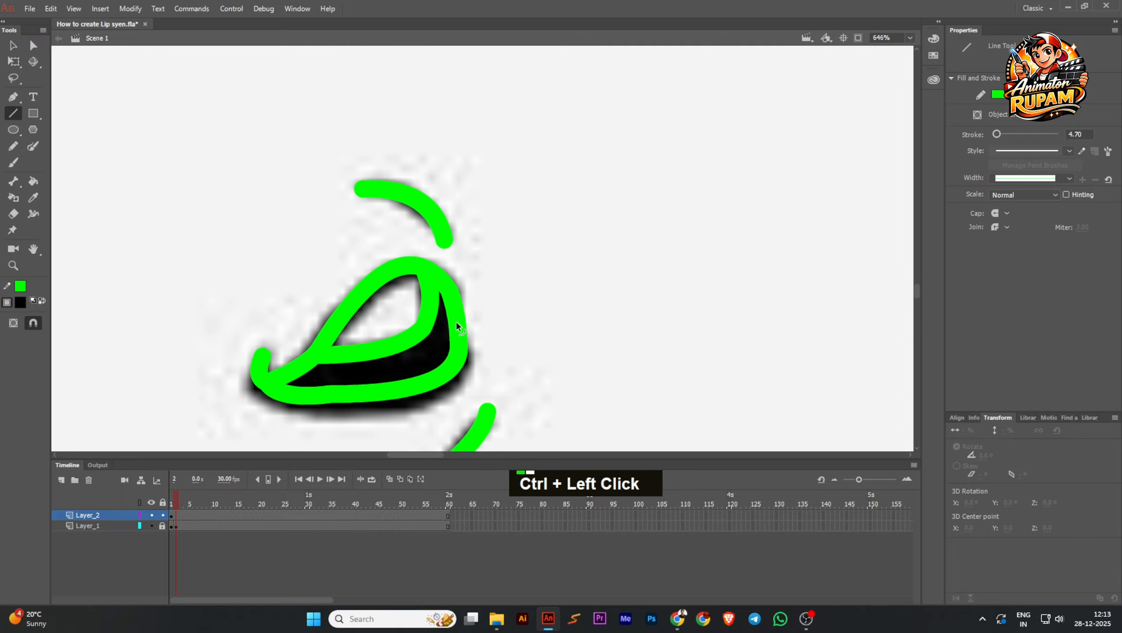
- Fill the tiny OO mouth's teeth white and its interior black with colours sampled from the reference
scroll(431, 332, down, 5)
ctrl+drag(342, 278, 480, 403)
ctrl+click(480, 399)
scroll(414, 328, up, 5)
key(i)
click(425, 319)
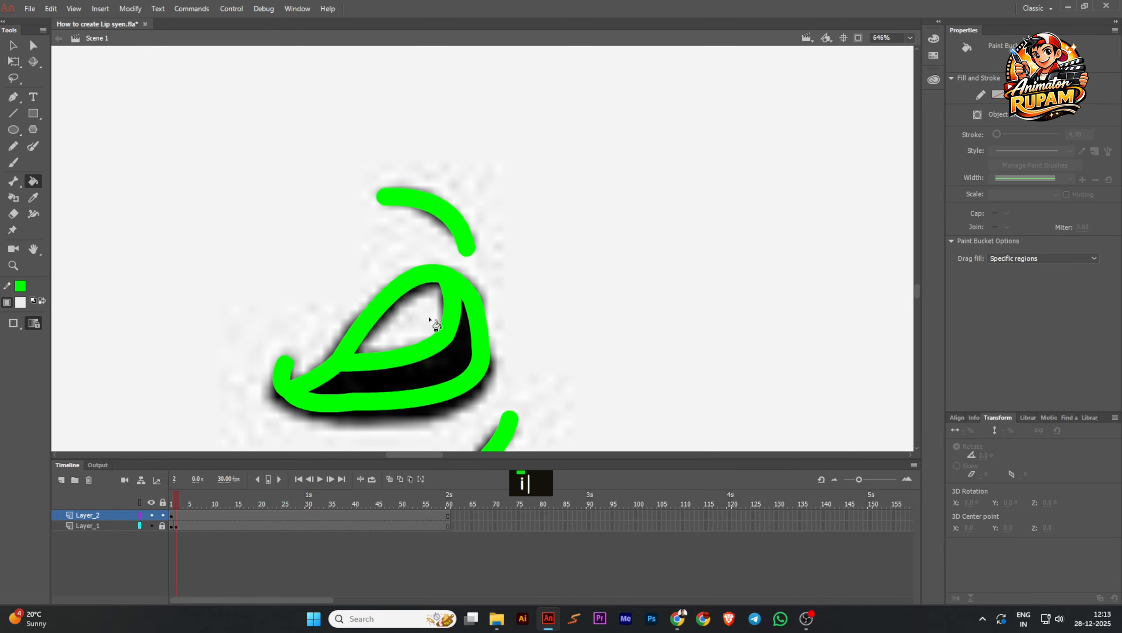
double_click(430, 319)
scroll(435, 306, down, 6)
ctrl+click(424, 308)
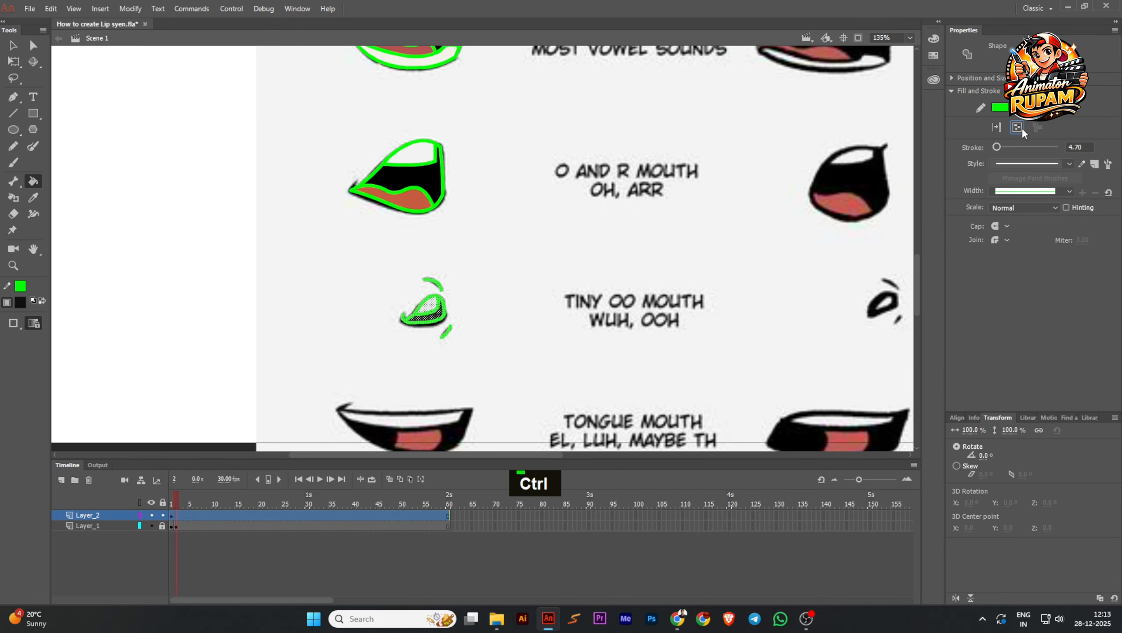
ctrl+click(432, 240)
scroll(433, 239, up, 2)
key(i)
click(432, 302)
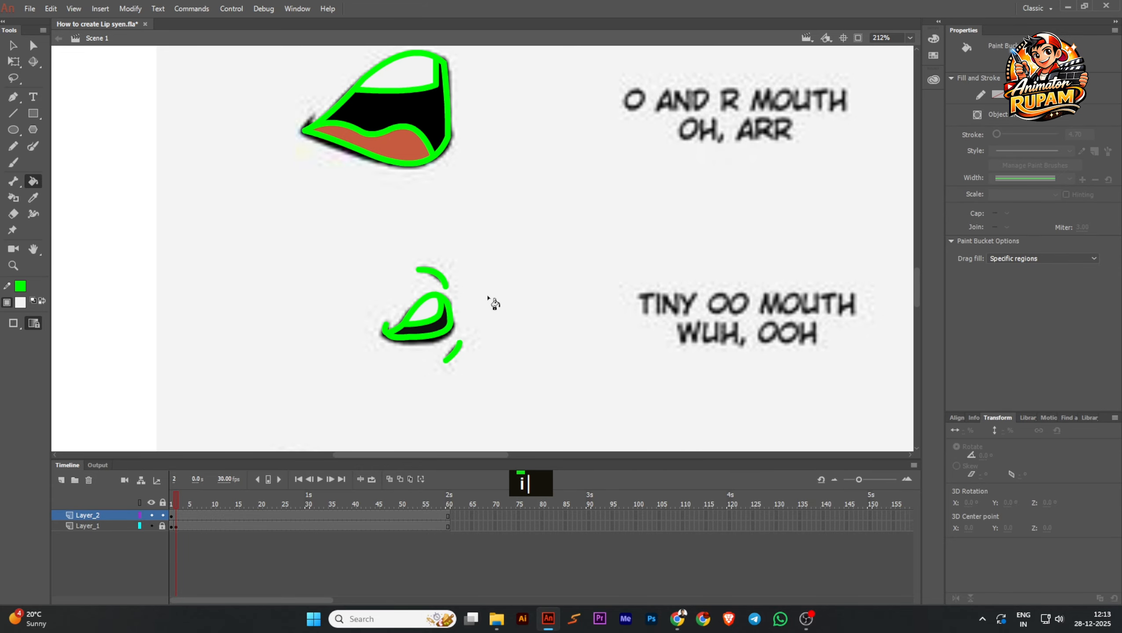
- Save the document with the filled tiny OO mouth
ctrl+click(494, 279)
scroll(496, 344, down, 2)
scroll(496, 339, down, 2)
ctrl+click(495, 337)
scroll(410, 337, up, 2)
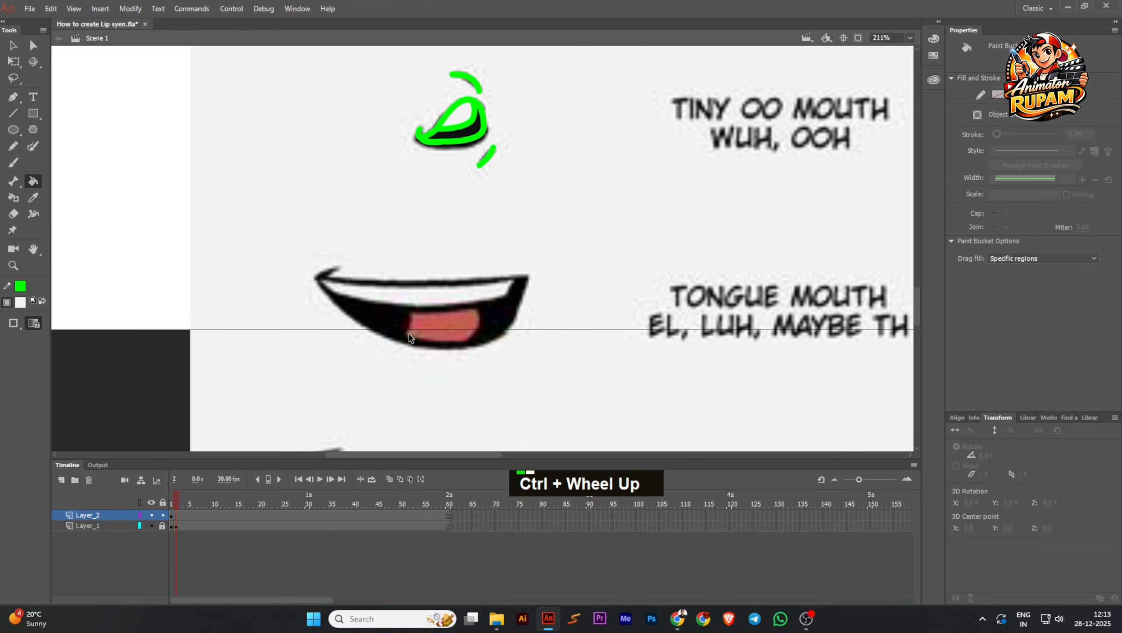
key(ctrl+s)
- Trace the tongue mouth's top edge with a line from corner to corner, bent slightly downward to follow the reference
click(12, 115)
scroll(370, 261, down, 2)
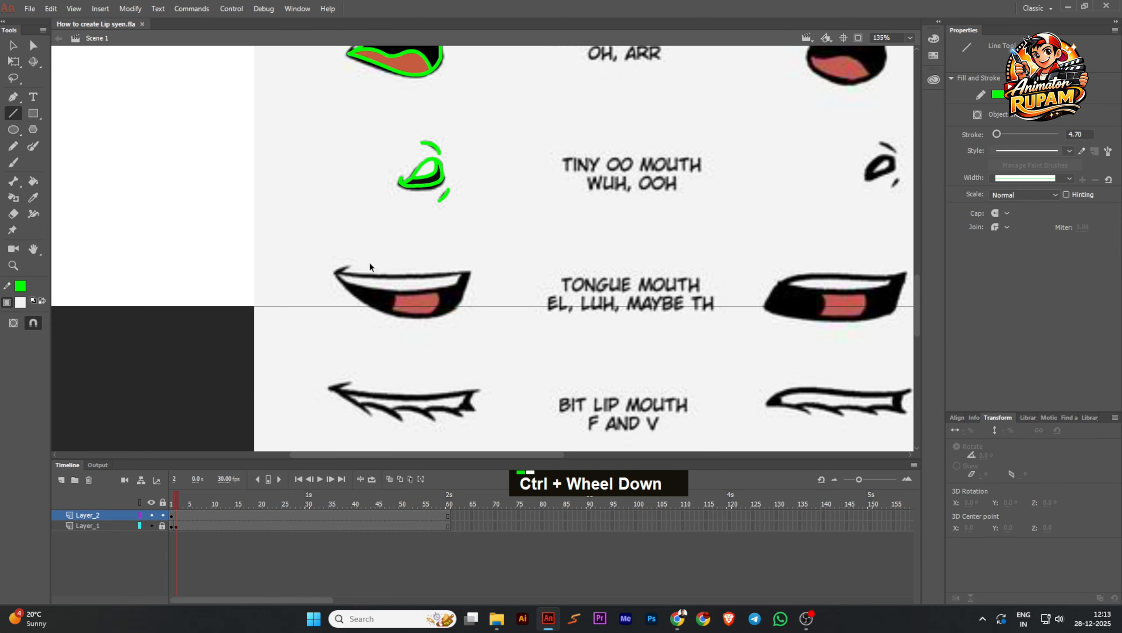
scroll(323, 260, up, 2)
drag(300, 254, 449, 255)
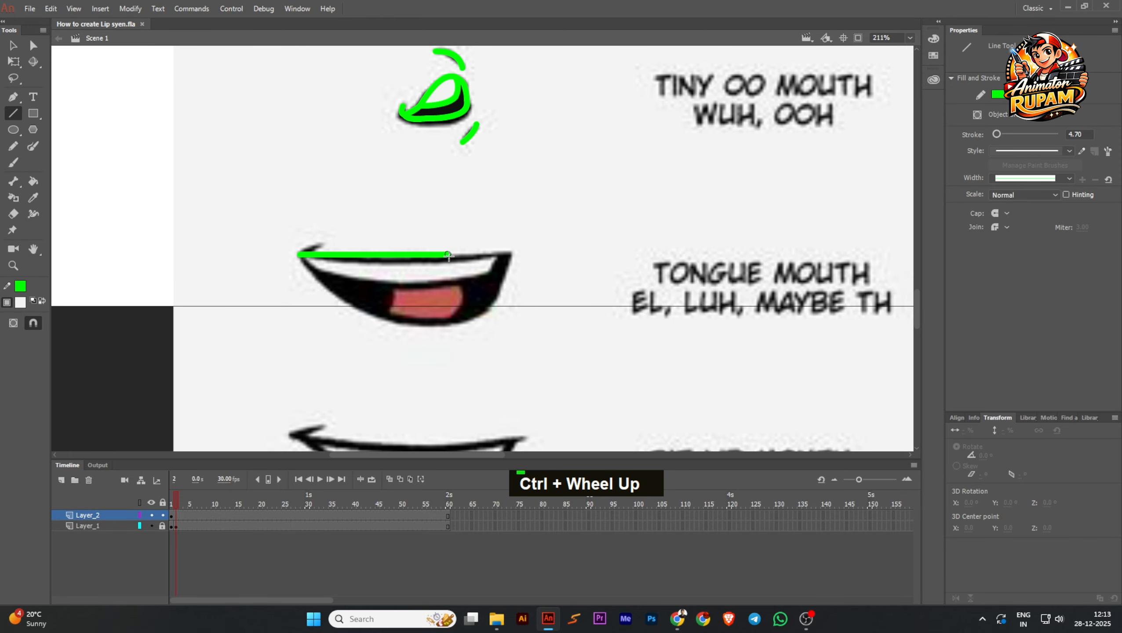
scroll(508, 254, up, 3)
ctrl+click(510, 261)
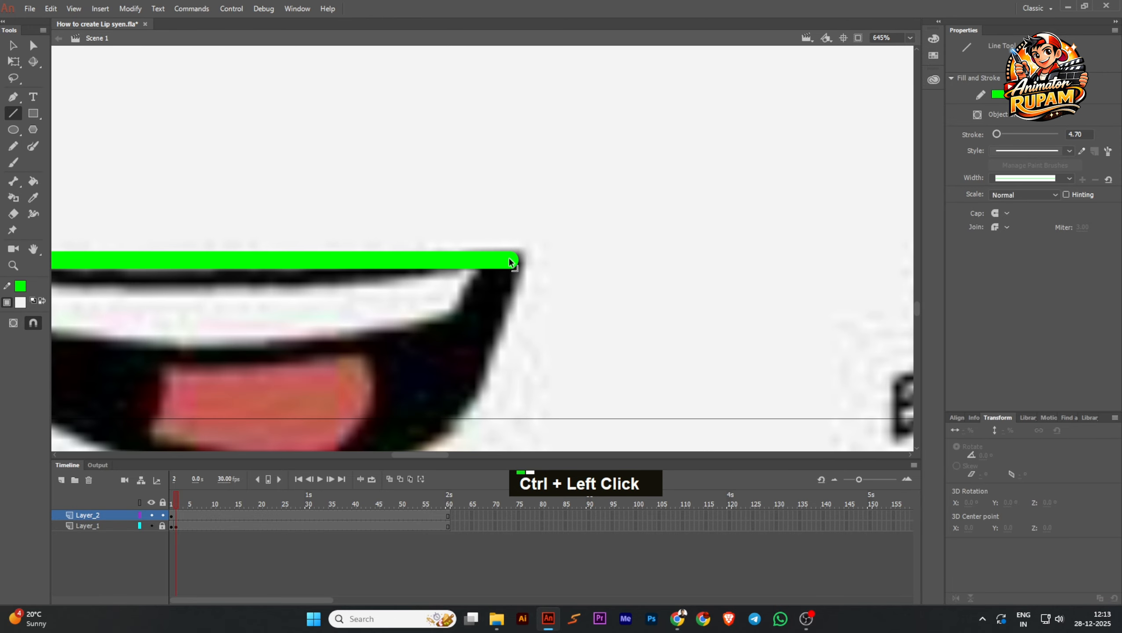
scroll(512, 254, down, 3)
drag(444, 261, 437, 270)
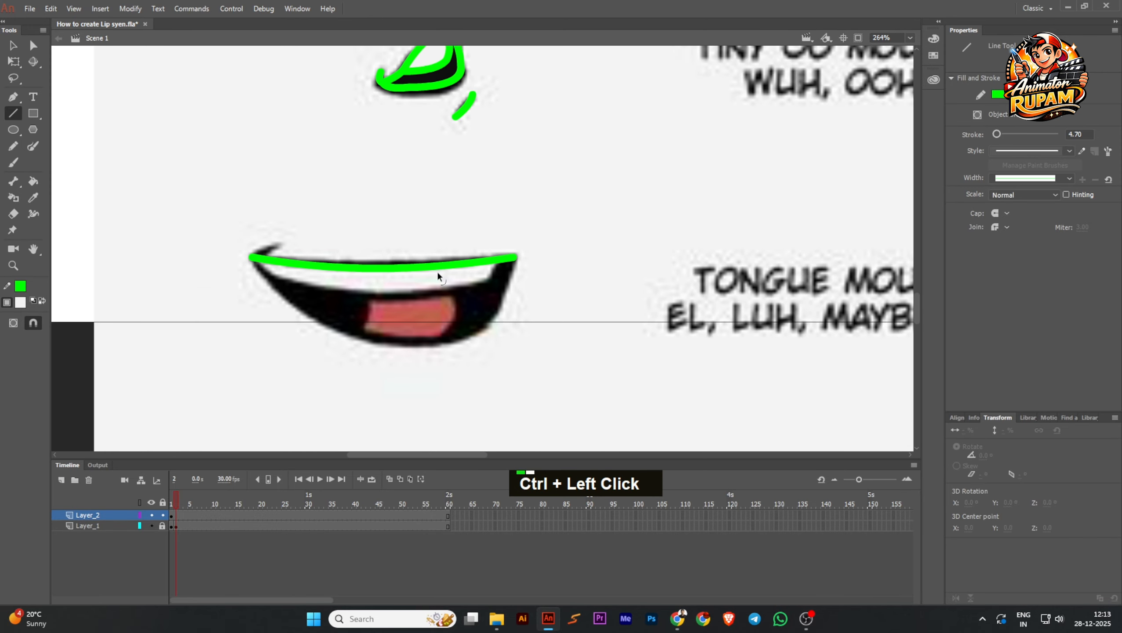
scroll(488, 265, up, 2)
ctrl+click(543, 256)
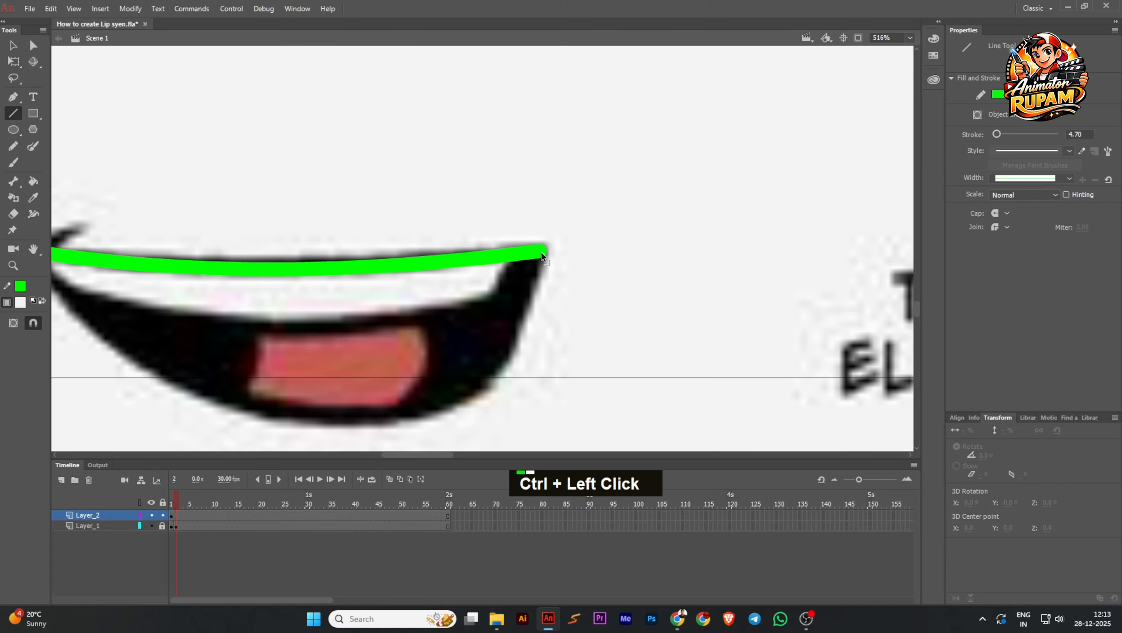
- Trace the tongue mouth's lower outline from the left corner around to the lower right with two curved lines
scroll(542, 251, down, 1)
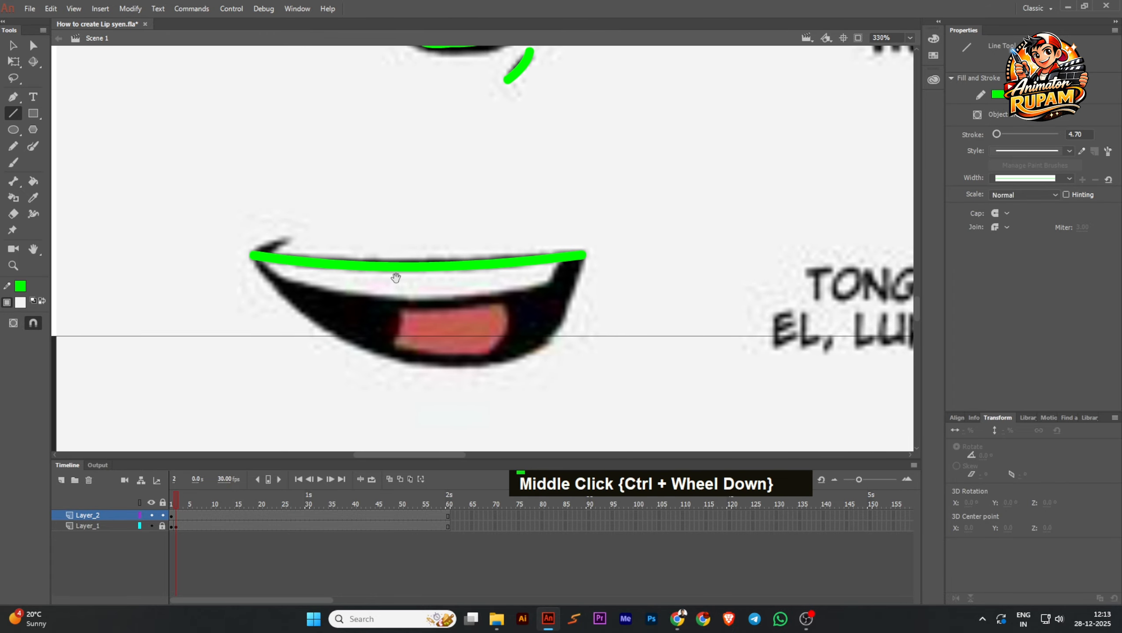
scroll(268, 261, up, 1)
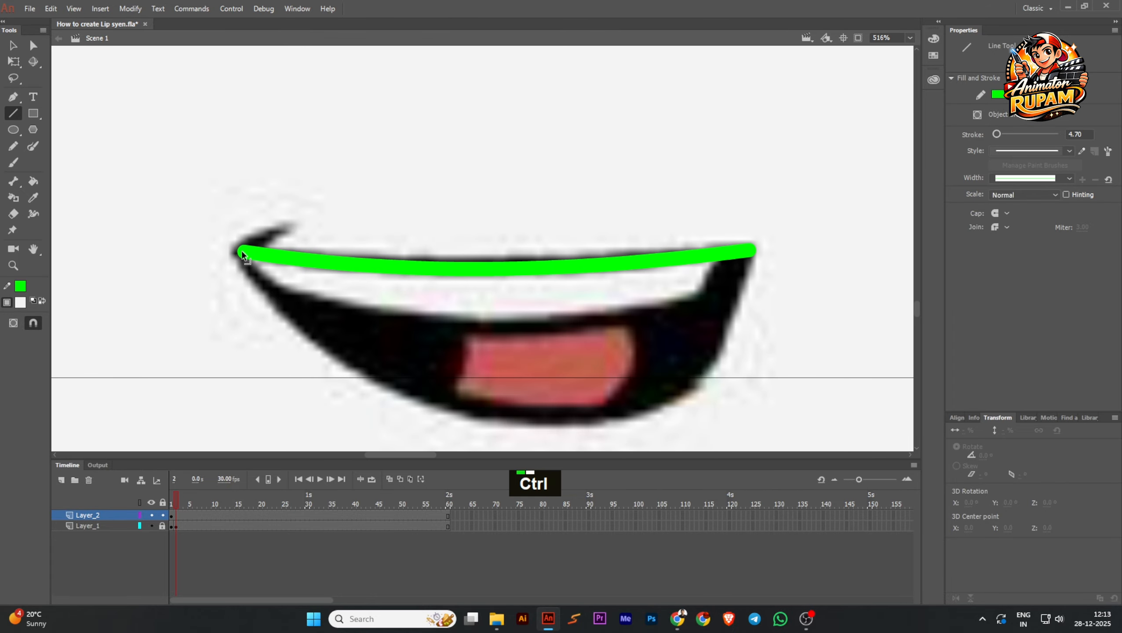
drag(241, 250, 401, 382)
drag(341, 334, 332, 359)
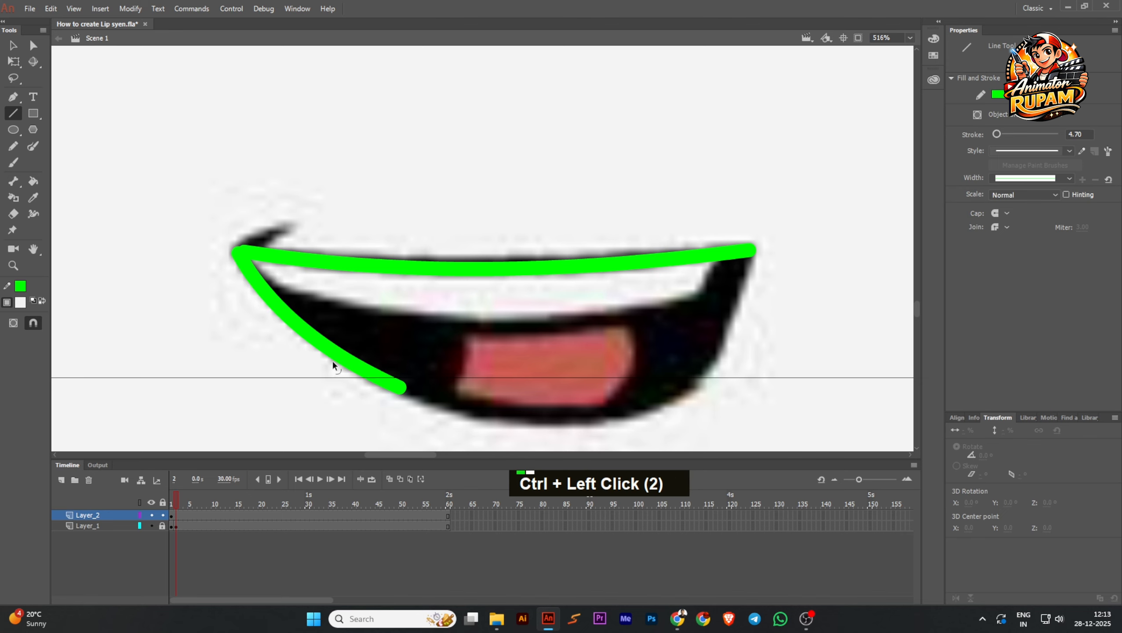
mouse_move(405, 389)
mouse_down()
mouse_move(513, 404)
mouse_move(707, 372)
mouse_up()
drag(627, 384, 640, 425)
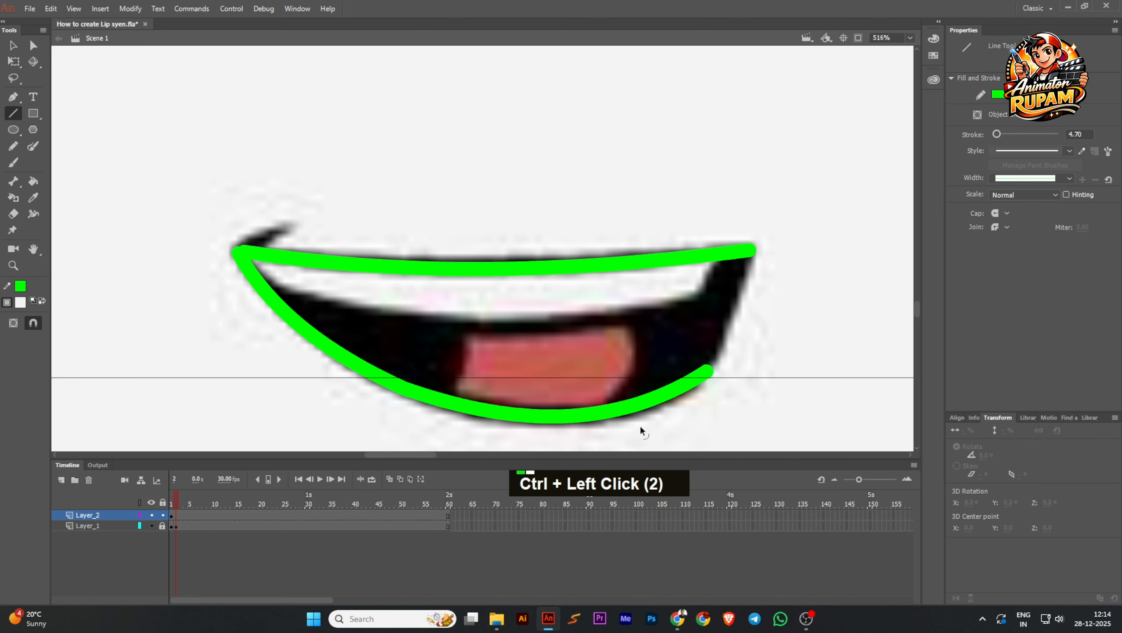
- Close the tongue mouth's right side with a slightly curved line up to the top corner and save the document
scroll(544, 384, up, 2)
scroll(545, 384, down, 3)
ctrl+click(703, 389)
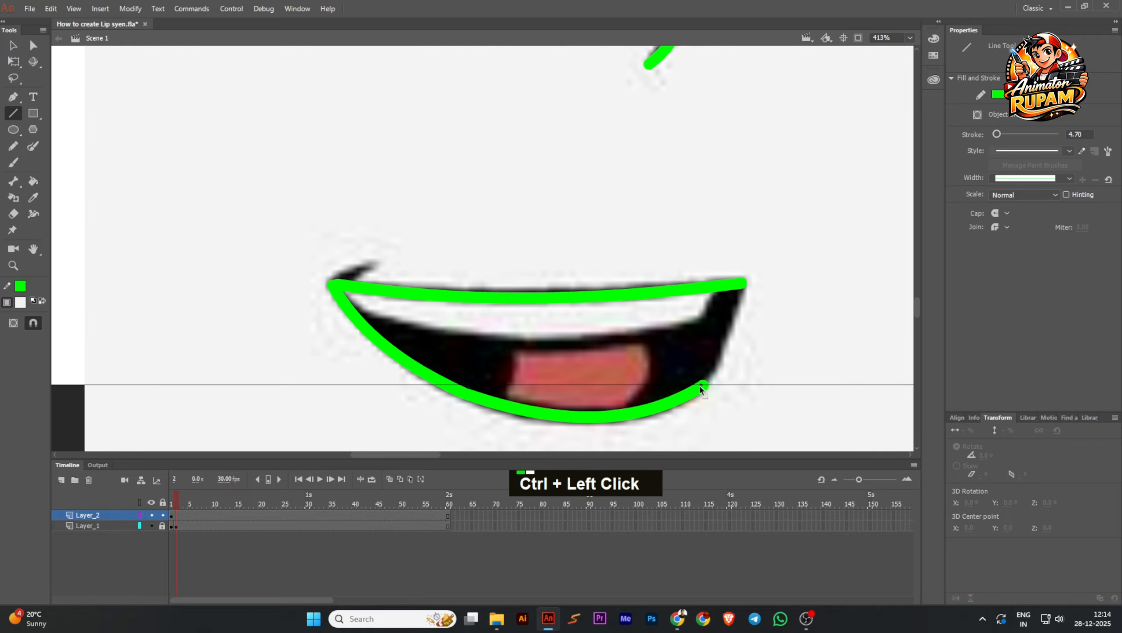
drag(702, 389, 746, 281)
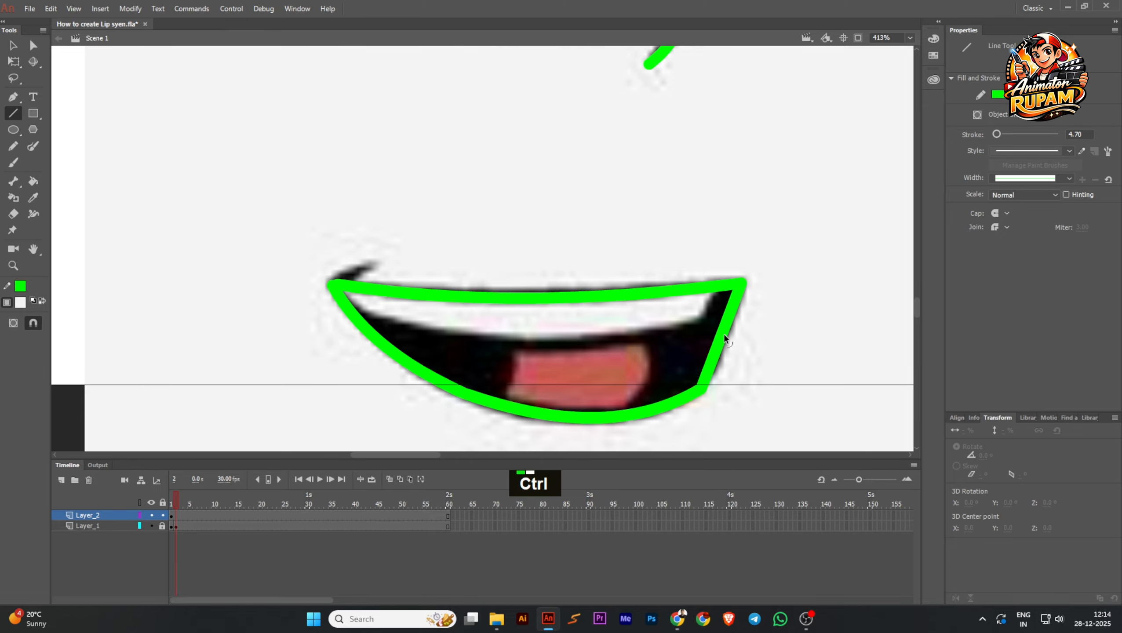
scroll(613, 342, down, 6)
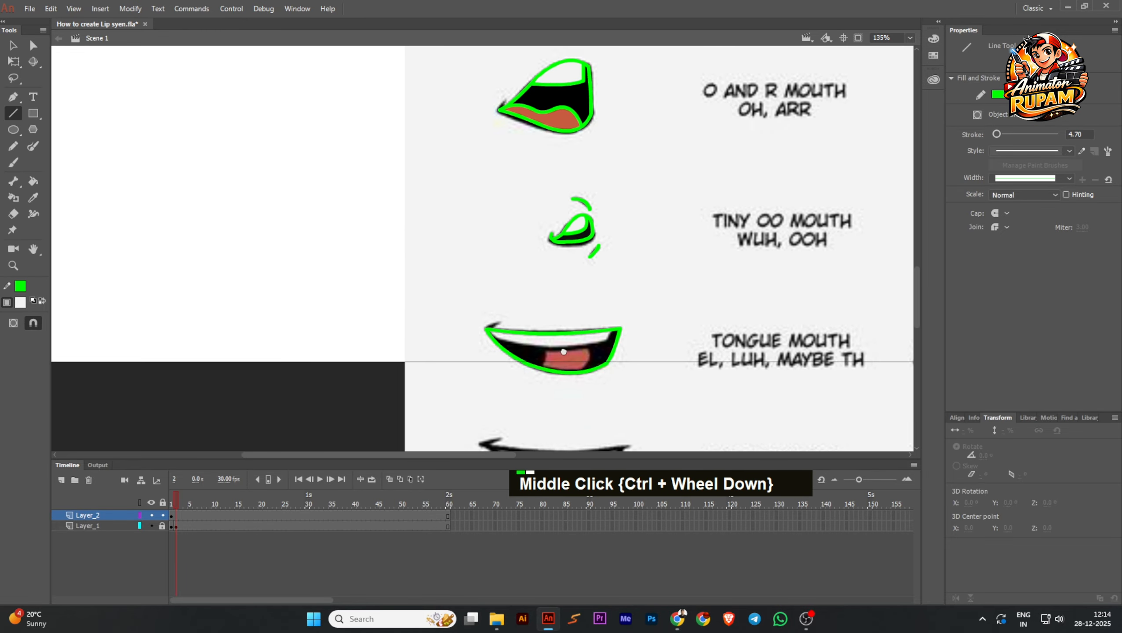
key(ctrl+s)
- Outline the lower edge of the tongue mouth's teeth with a curved line that turns up to the top edge on the right
scroll(545, 360, up, 4)
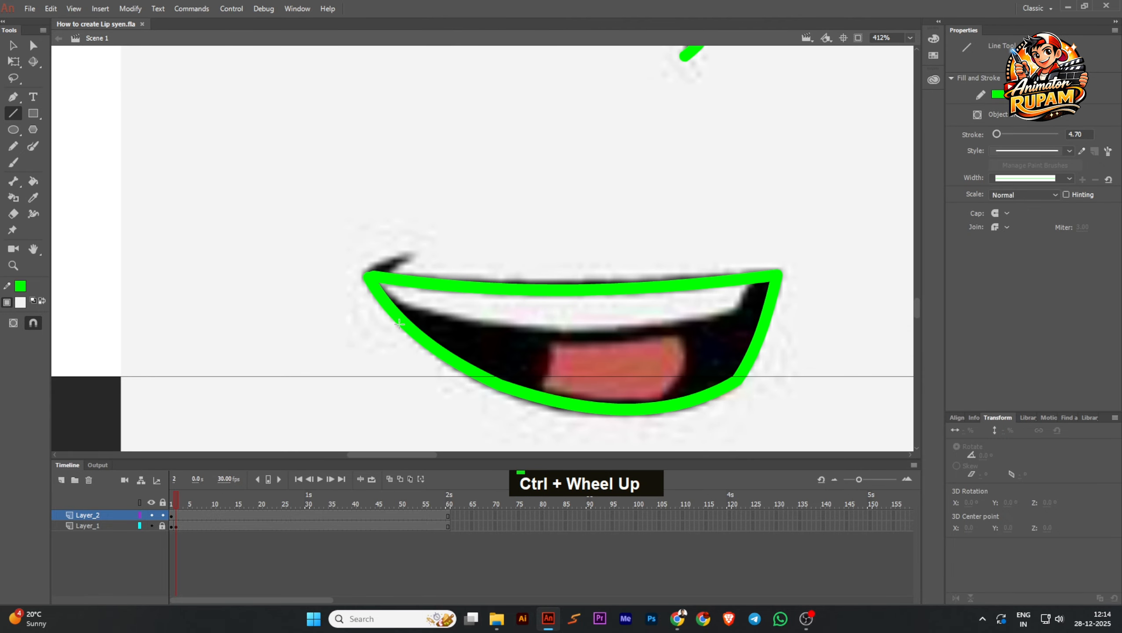
drag(396, 303, 661, 329)
ctrl+drag(594, 329, 576, 338)
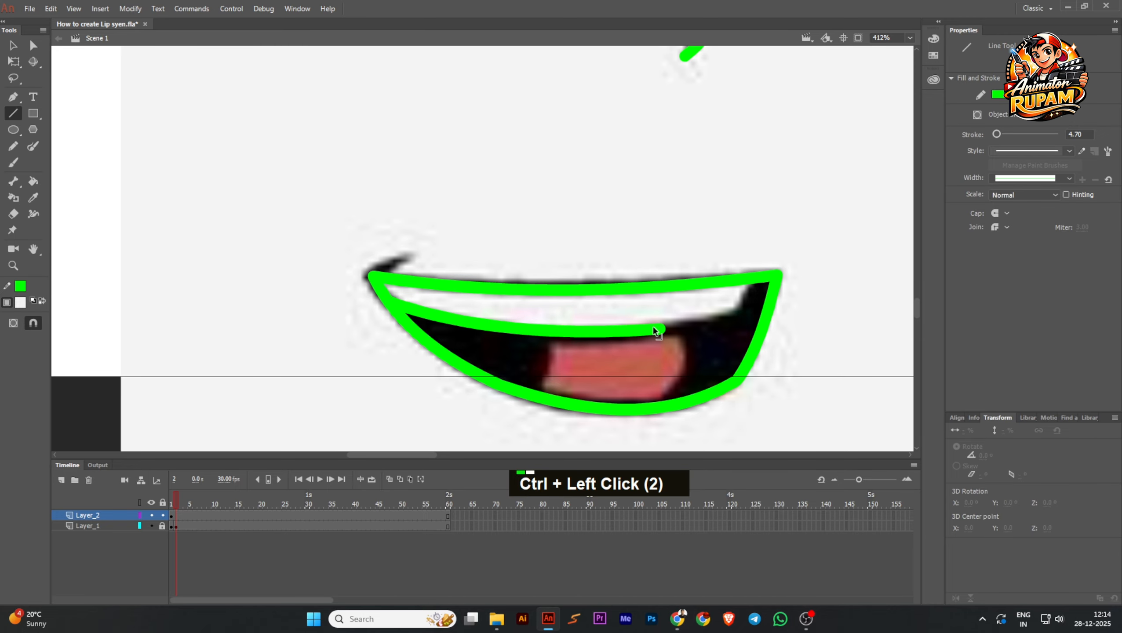
ctrl+drag(655, 330, 746, 286)
ctrl+drag(709, 326, 703, 326)
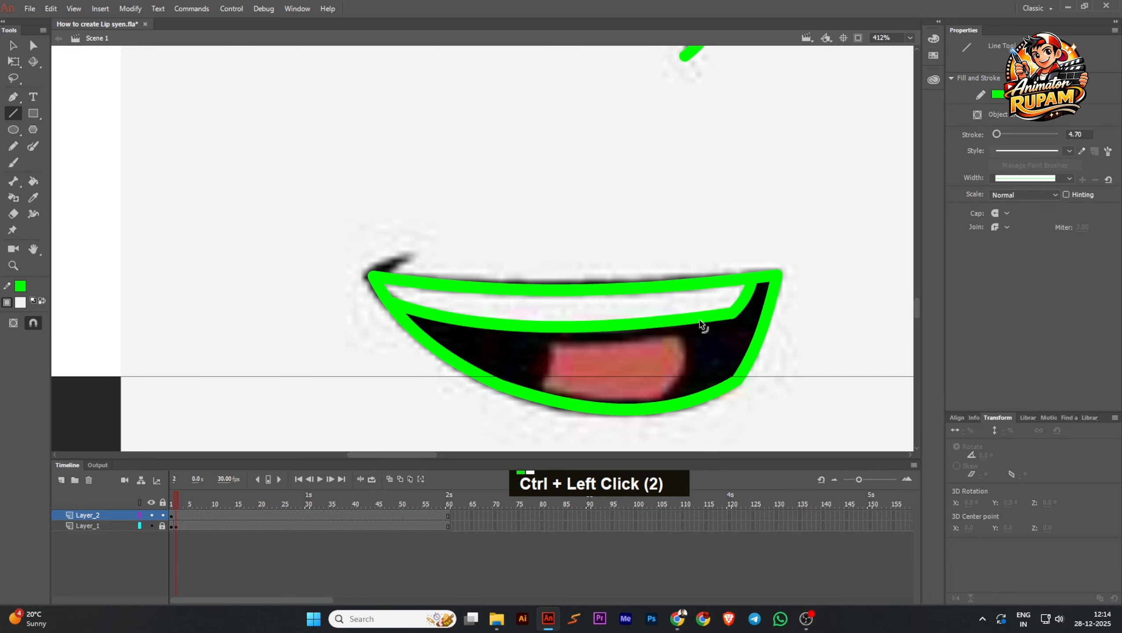
- Outline the tongue's left and right sides with lines curved outward to the right, and save the document
ctrl+scroll(618, 355, up, 1)
drag(545, 324, 534, 406)
ctrl+click(545, 373)
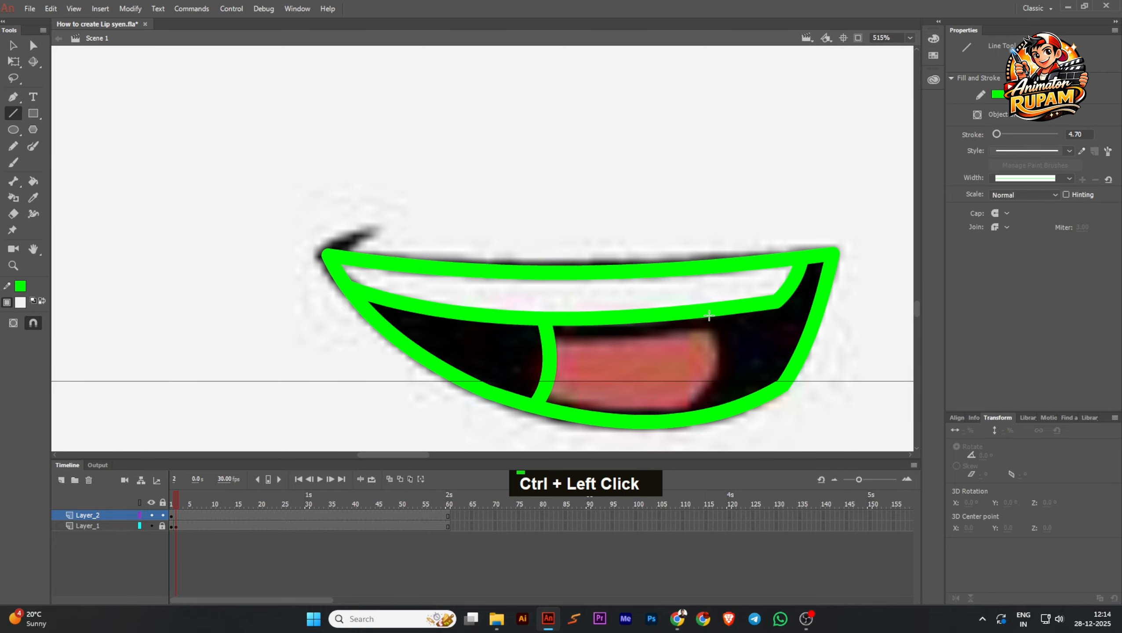
mouse_move(709, 316)
mouse_down()
mouse_move(687, 412)
mouse_move(721, 392)
mouse_up()
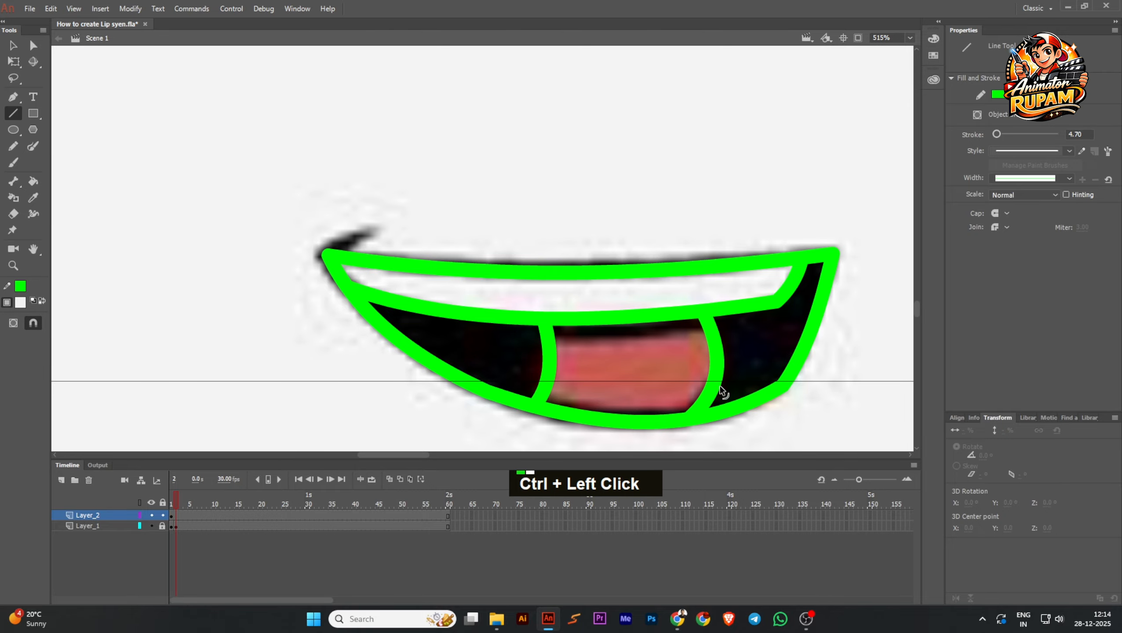
ctrl+scroll(616, 328, down, 4)
ctrl+scroll(623, 352, up, 5)
ctrl+click(625, 357)
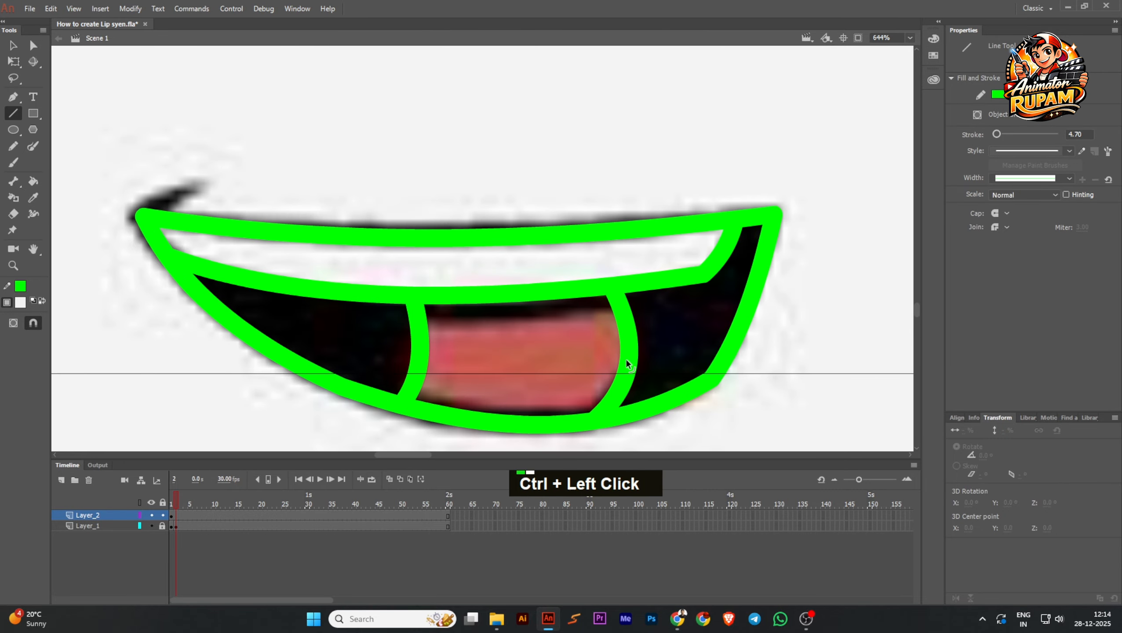
ctrl+scroll(625, 358, down, 3)
mouse_move(617, 362)
mouse_down()
mouse_move(593, 363)
mouse_move(568, 336)
mouse_up()
key(ctrl+s)
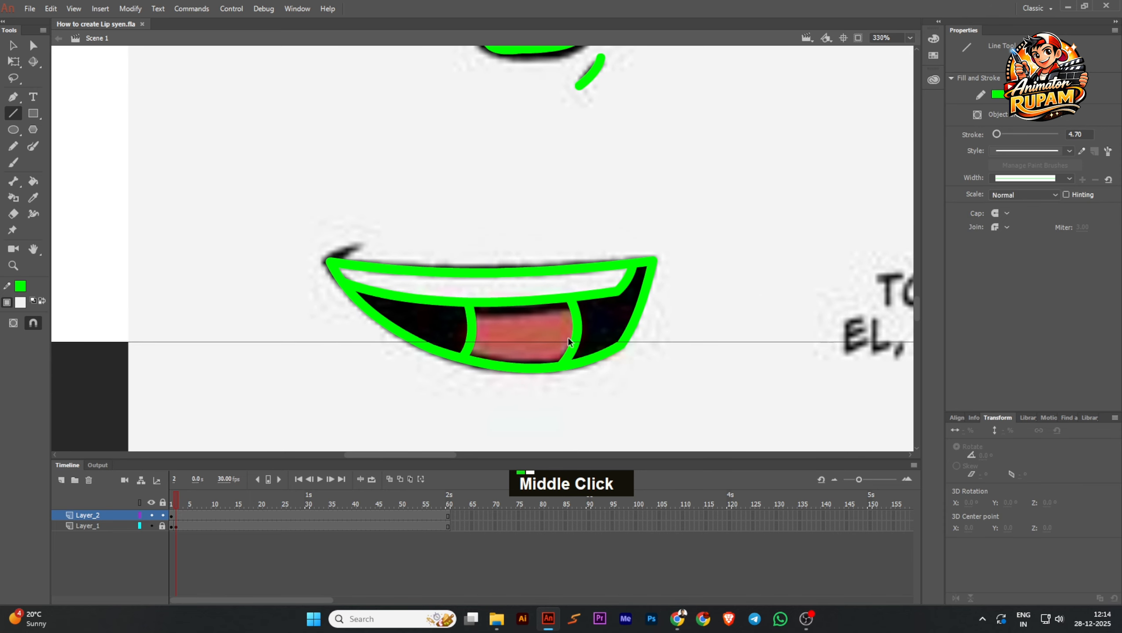
- Add the short upturned, slightly curved tick at the tongue mouth's left corner
ctrl+drag(719, 418, 291, 196)
ctrl+click(292, 197)
ctrl+scroll(339, 250, up, 3)
key(ctrl+z)
drag(305, 270, 369, 244)
ctrl+drag(346, 258, 343, 253)
scroll(353, 253, down, 5)
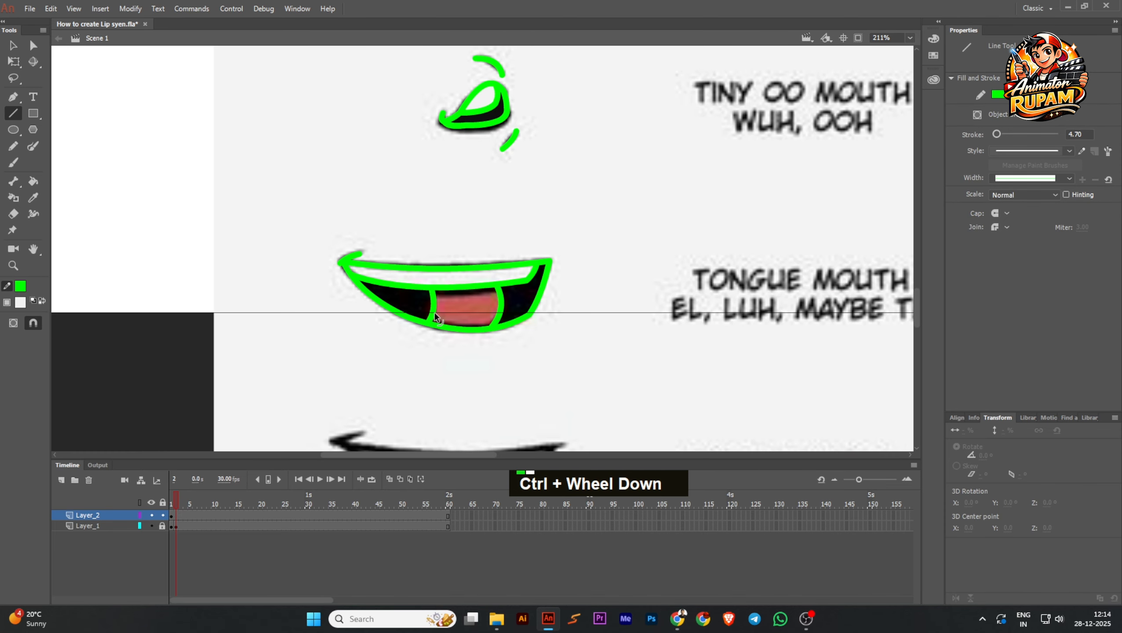
- Fill the tongue mouth's tongue with the red sampled from the reference
mouse_move(555, 359)
mouse_down()
mouse_move(292, 240)
mouse_move(592, 367)
mouse_up()
ctrl+click(620, 249)
ctrl+scroll(504, 293, up, 3)
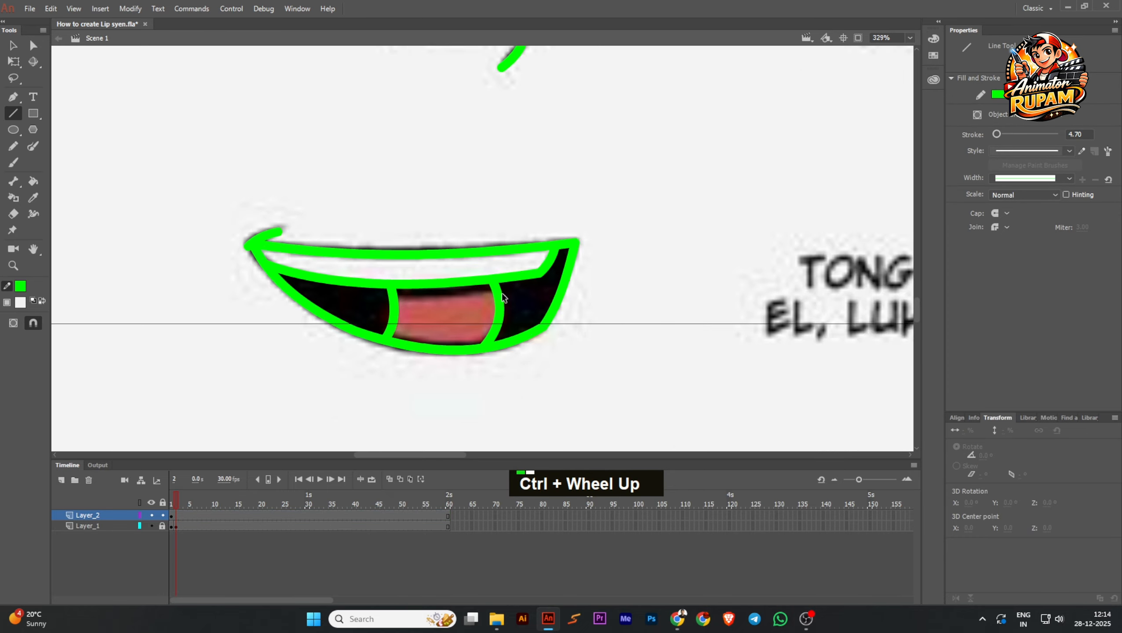
key(i)
click(459, 322)
double_click(461, 326)
- Fill the tongue mouth's dark areas with sampled black and its teeth with sampled white, and save the document
key(i)
double_click(360, 313)
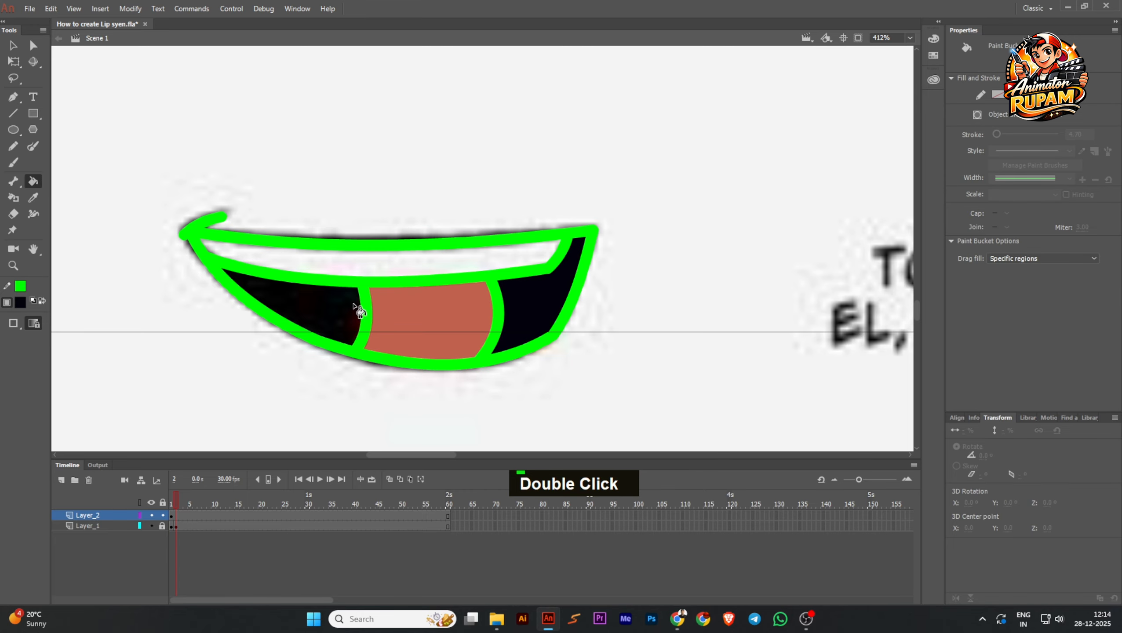
ctrl+scroll(380, 266, down, 4)
ctrl+click(380, 266)
ctrl+click(376, 237)
ctrl+scroll(429, 234, down, 2)
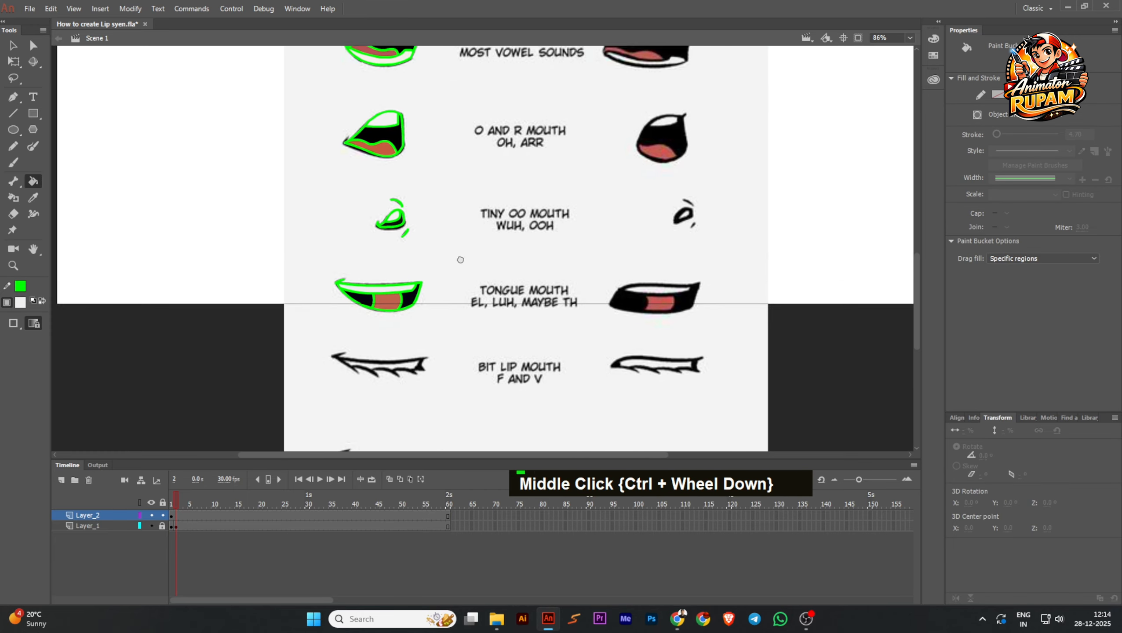
key(ctrl+s)
- Trace the bit lip mouth's top edge with a line between its corners, bent downward to follow the reference
ctrl+scroll(439, 248, down, 4)
scroll(421, 240, down, 1)
ctrl+scroll(402, 230, up, 5)
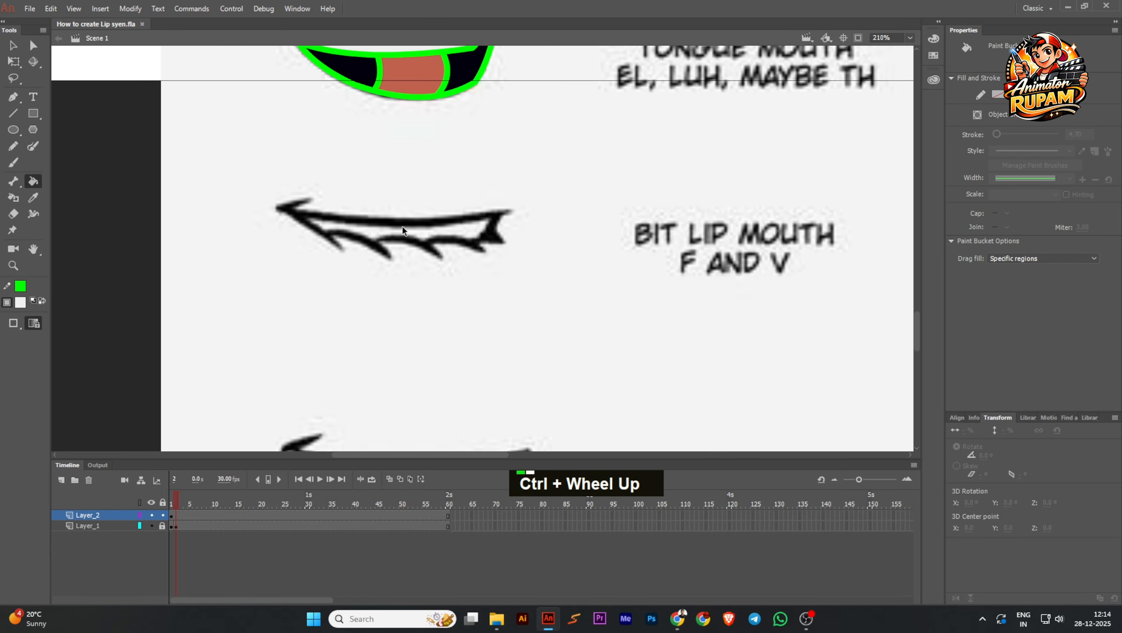
ctrl+scroll(403, 230, up, 2)
ctrl+scroll(438, 233, down, 2)
drag(453, 225, 433, 243)
key(ctrl+s)
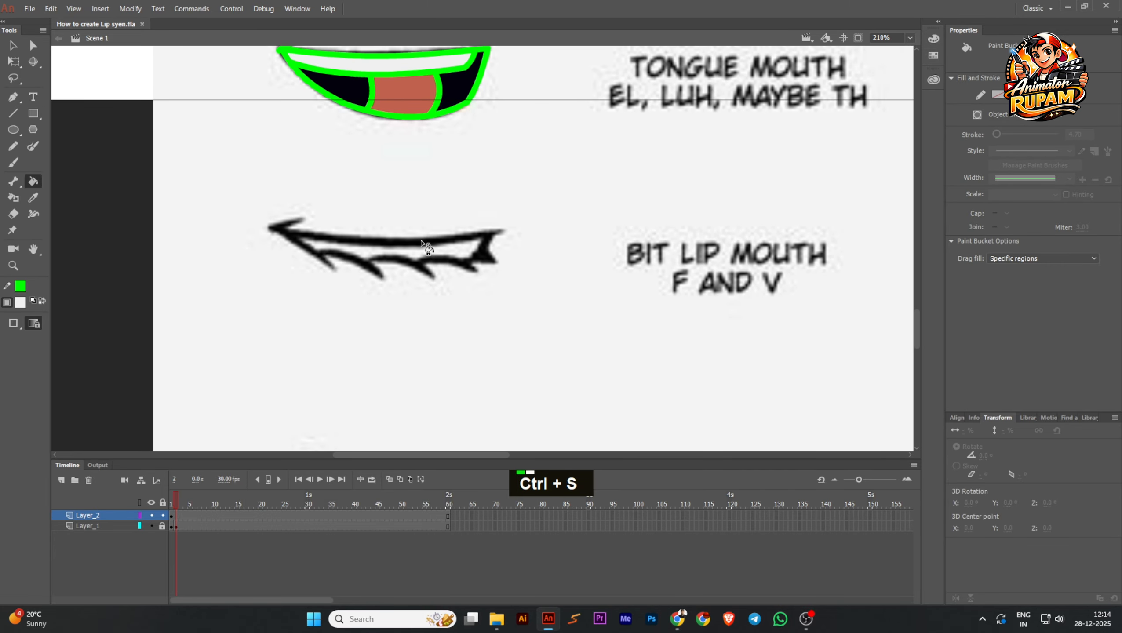
ctrl+scroll(374, 257, up, 1)
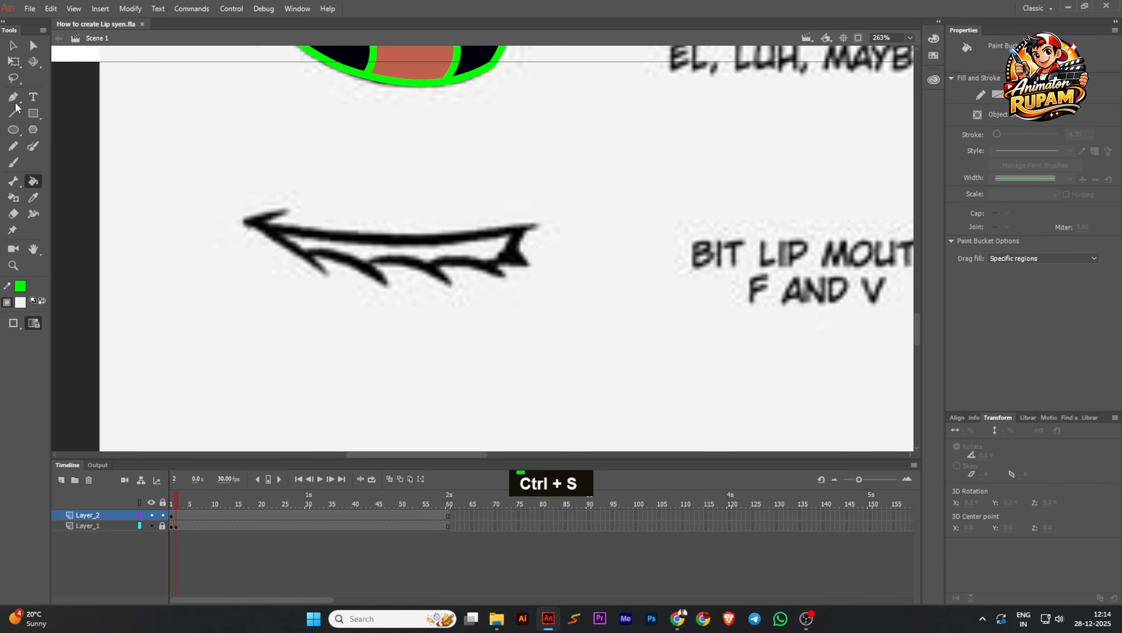
click(17, 116)
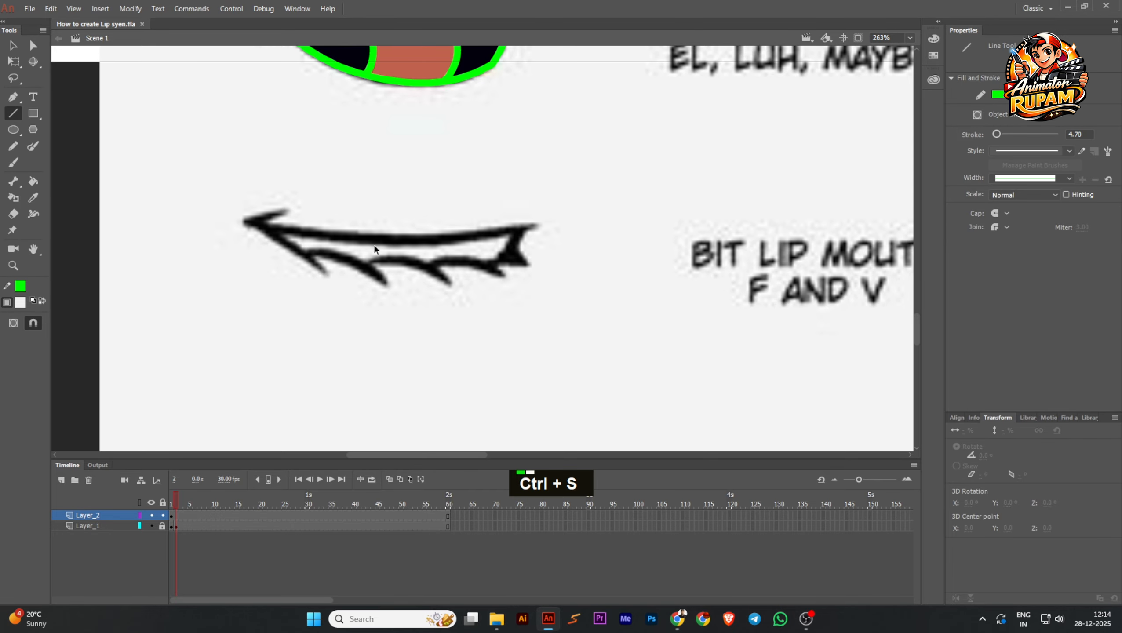
drag(374, 250, 379, 258)
drag(256, 232, 540, 233)
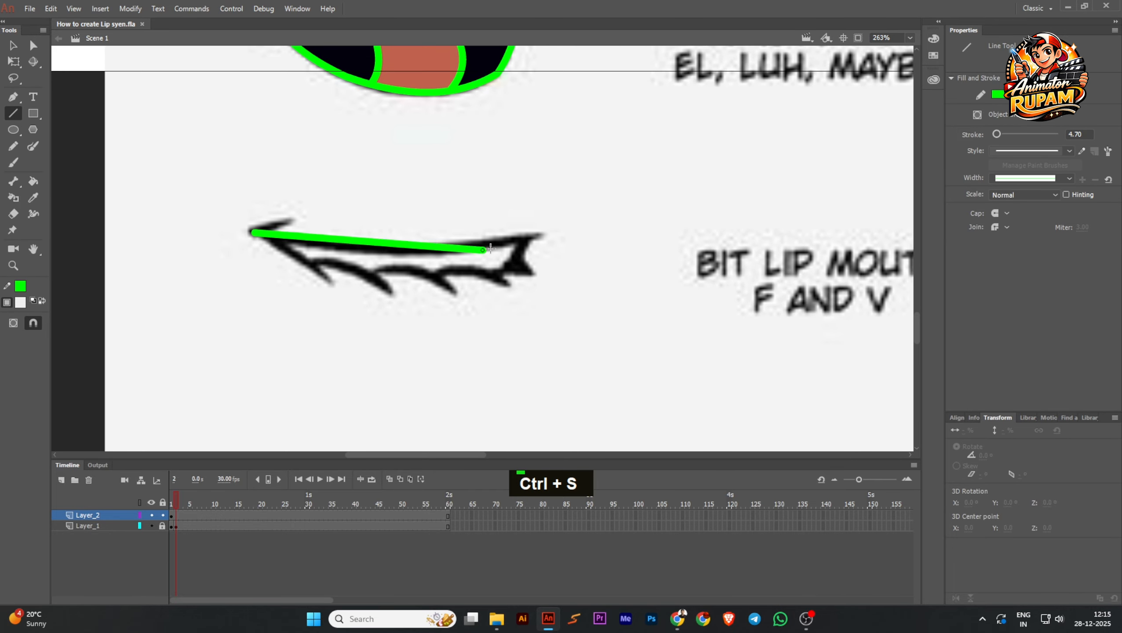
ctrl+drag(424, 231, 427, 249)
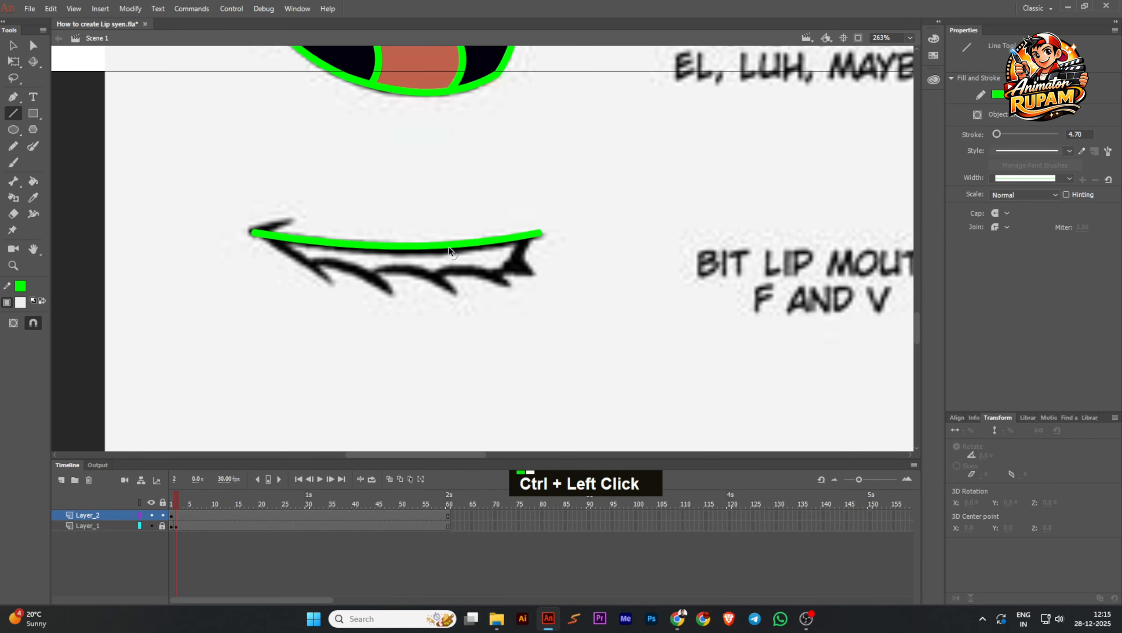
- Trace the short closing edge at the bit lip mouth's right end with a slightly curved line down from the top edge
ctrl+scroll(471, 247, down, 3)
ctrl+scroll(470, 253, up, 4)
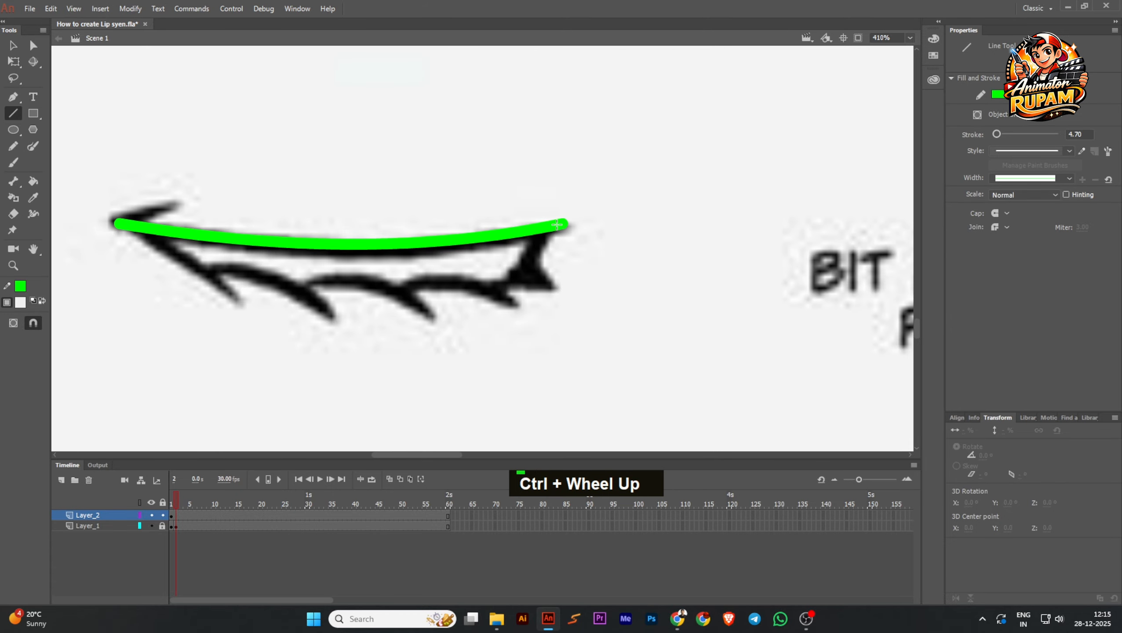
drag(556, 225, 522, 274)
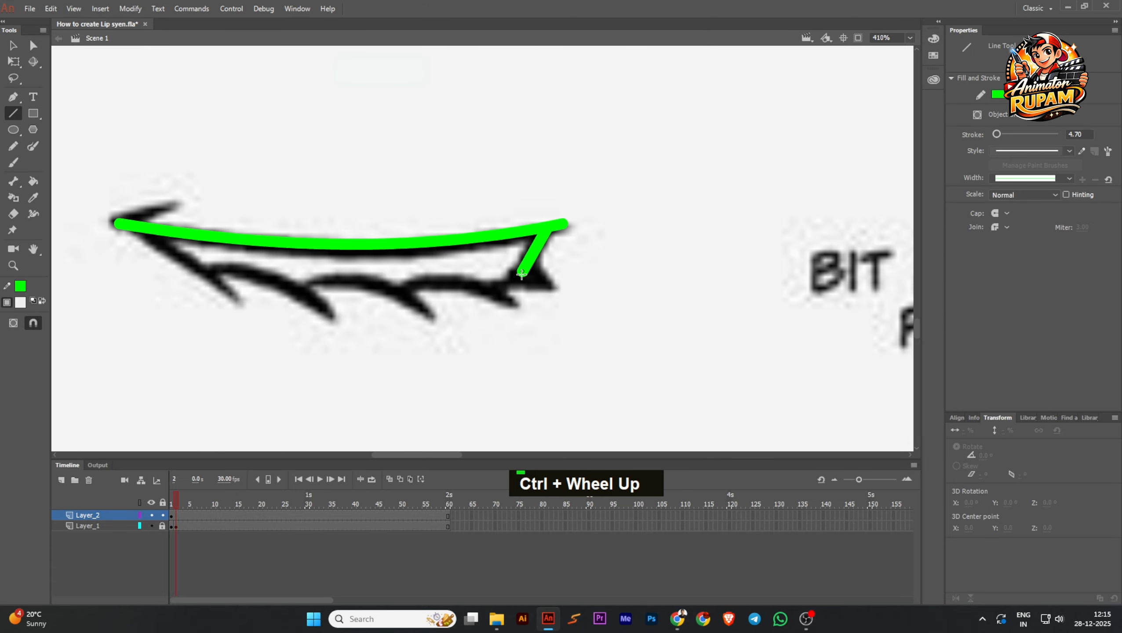
ctrl+click(540, 239)
- Trace the bit lip mouth's left corner with a short upturned tick and a curved line running down along the first lip stroke
ctrl+scroll(481, 255, down, 2)
ctrl+scroll(291, 226, up, 3)
mouse_move(309, 212)
mouse_down()
mouse_move(223, 238)
mouse_move(376, 338)
mouse_up()
ctrl+click(341, 300)
ctrl+drag(341, 300, 342, 299)
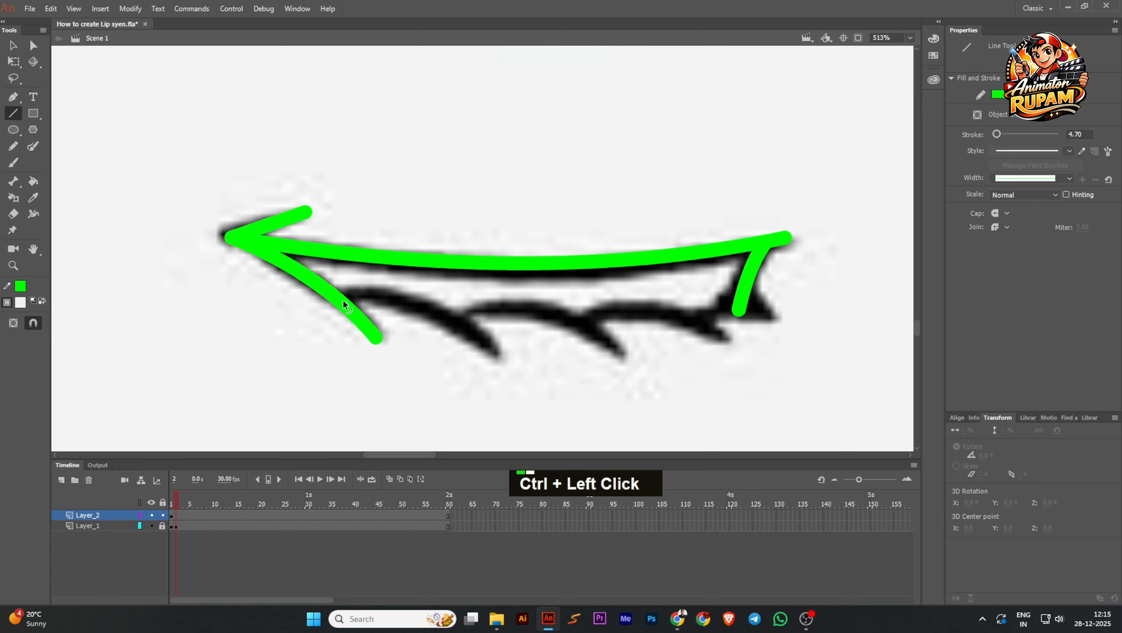
- Taper the bit lip mouth's lower-left line with the lens-shaped width profile, after trying the one-sided taper
ctrl+click(342, 300)
click(1024, 193)
click(1022, 220)
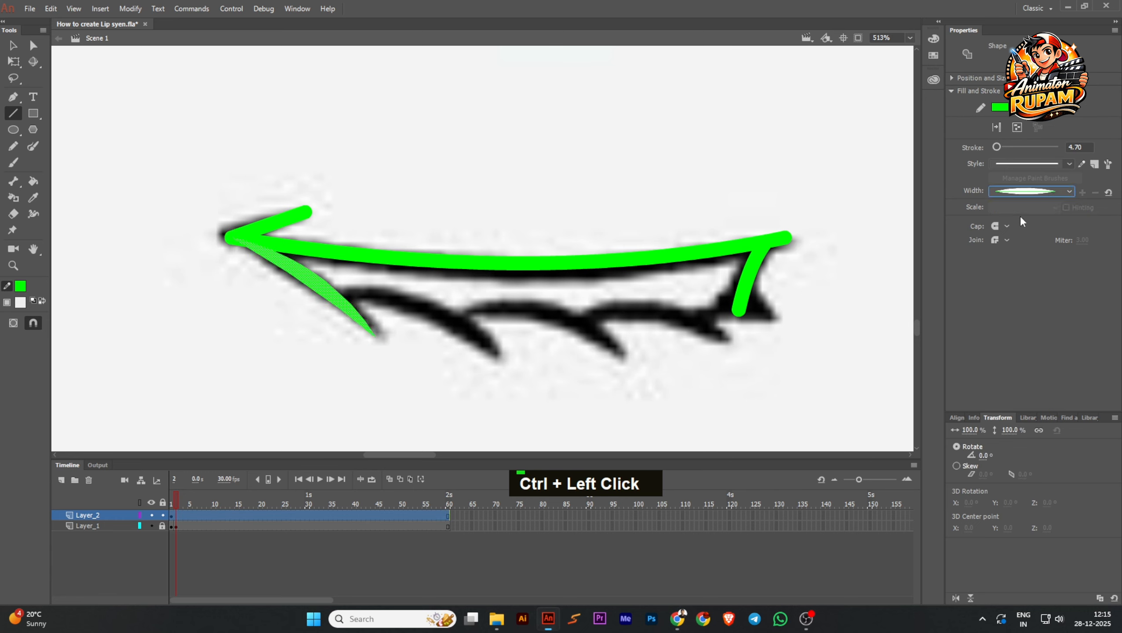
click(1020, 194)
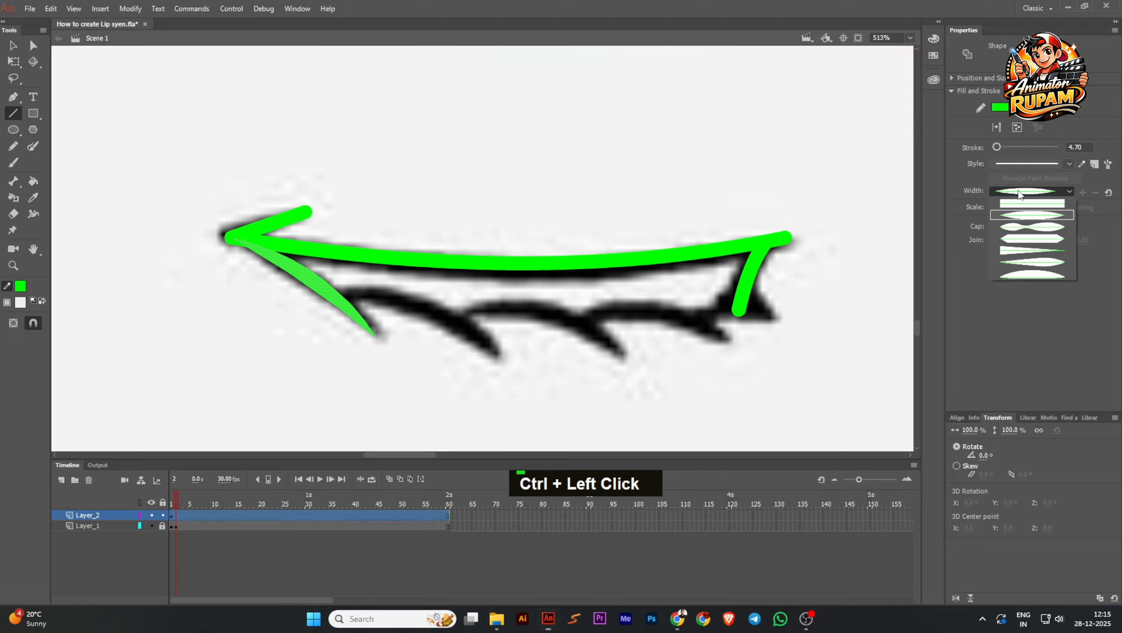
click(1008, 250)
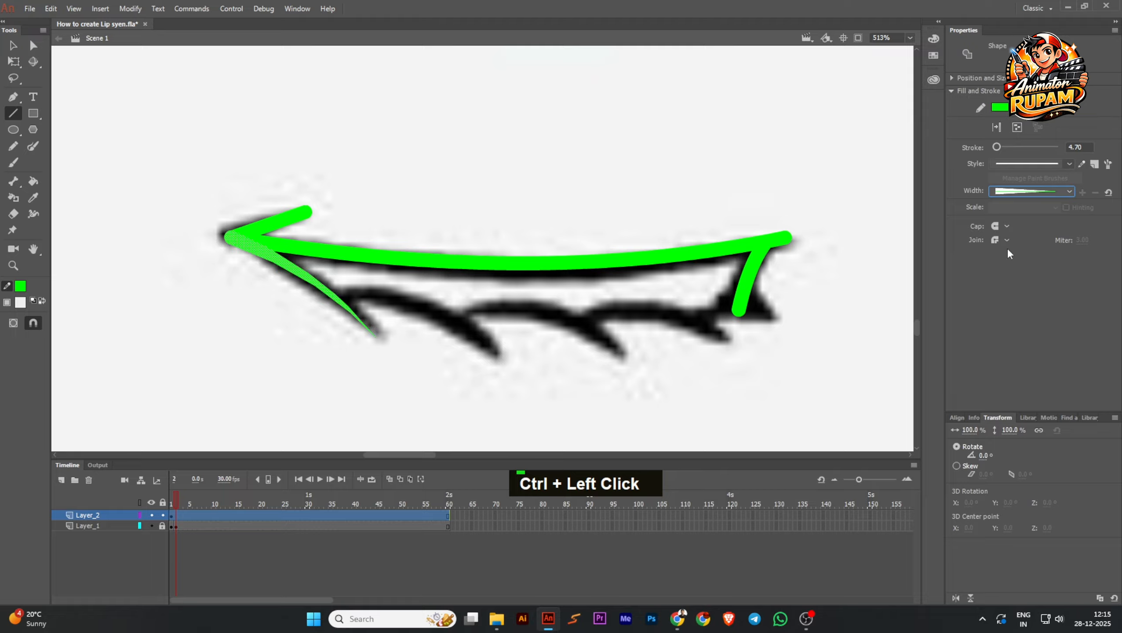
click(1039, 191)
click(1027, 221)
ctrl+click(573, 284)
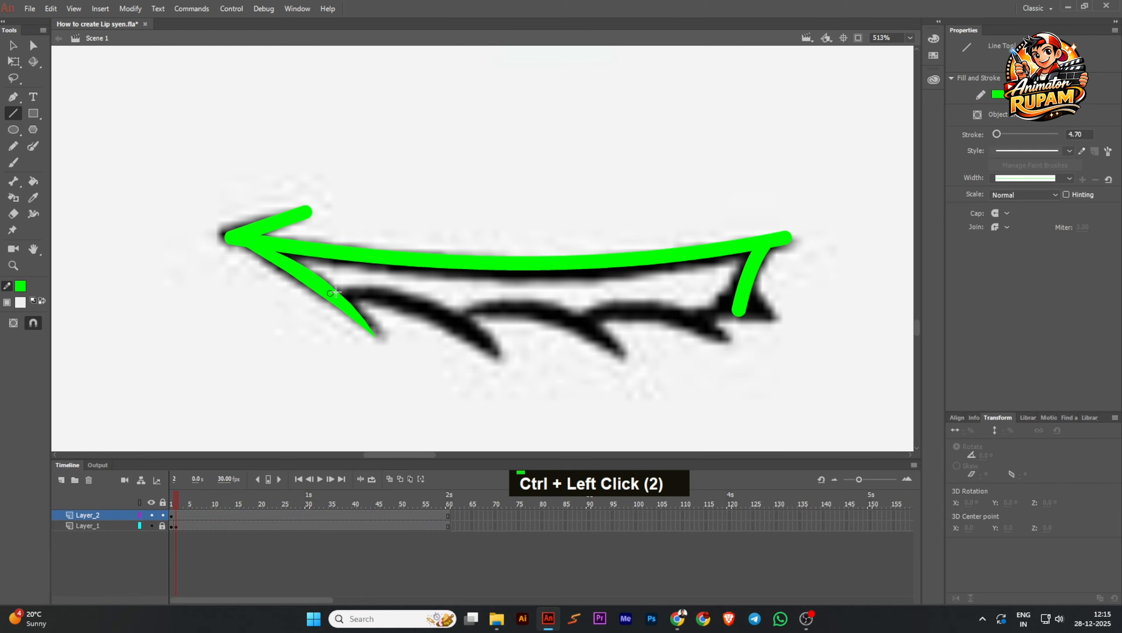
- Trace the first lip curve as an arched line from the lower-left stroke and give it the lens-shaped width profile
mouse_move(334, 293)
mouse_down()
mouse_move(494, 353)
mouse_move(465, 314)
mouse_up()
ctrl+click(454, 319)
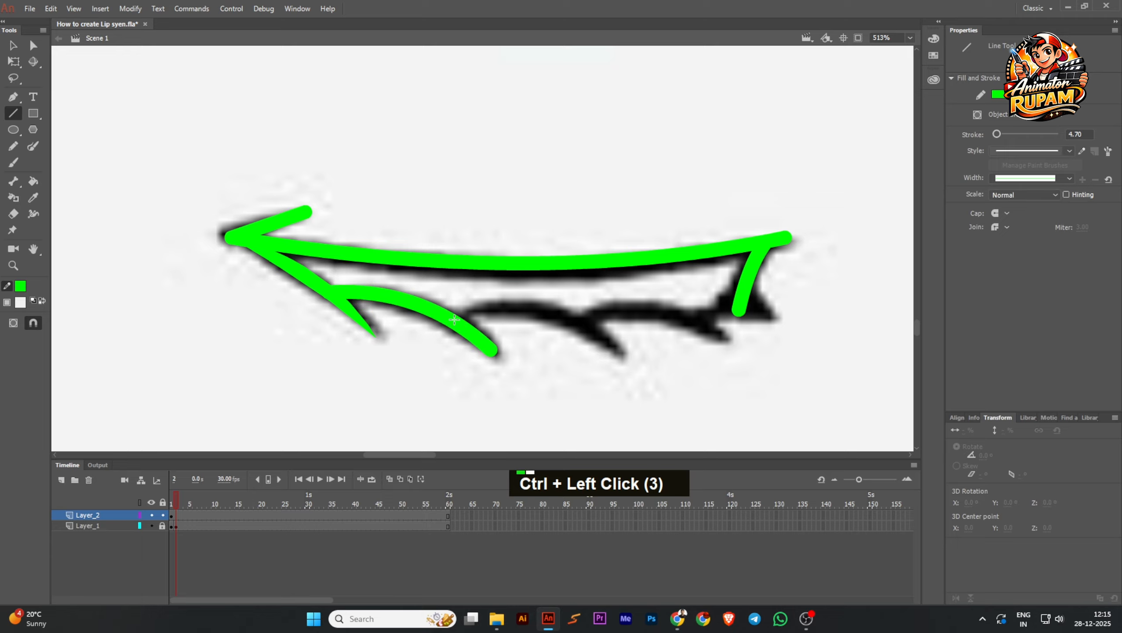
scroll(454, 322, up, 3)
ctrl+click(437, 315)
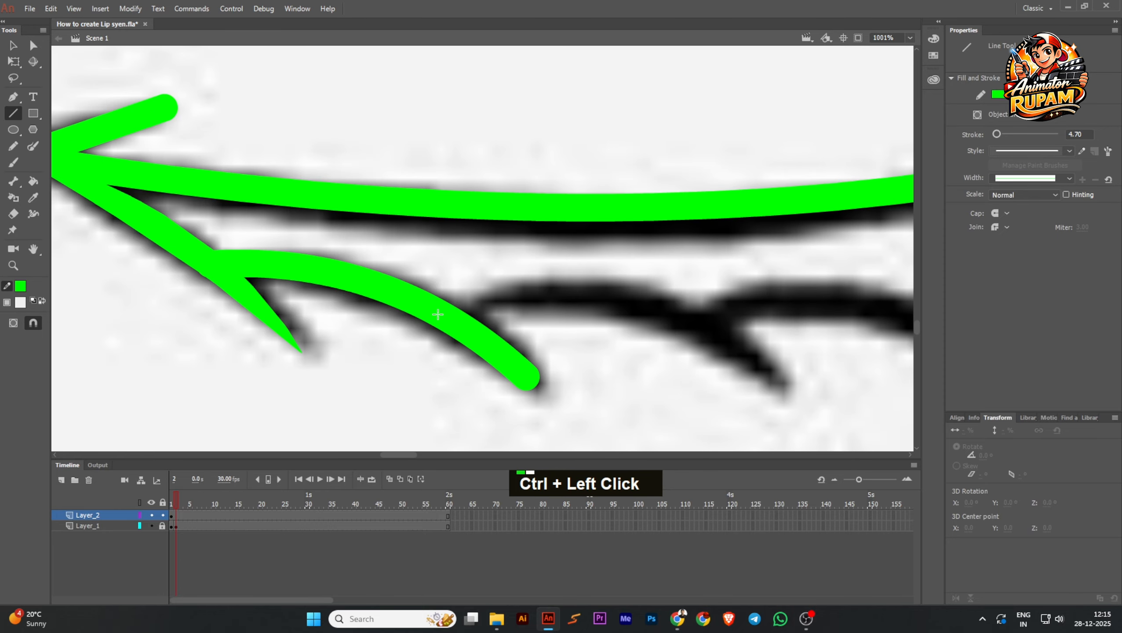
ctrl+drag(431, 312, 432, 301)
ctrl+click(432, 301)
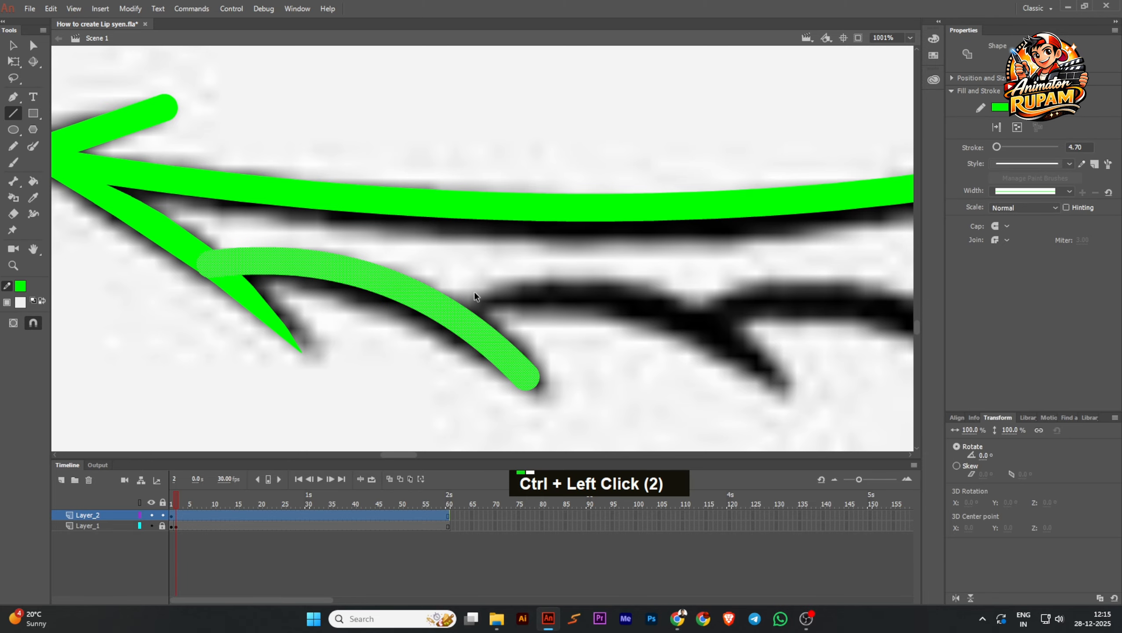
click(1015, 195)
click(1027, 215)
ctrl+click(631, 327)
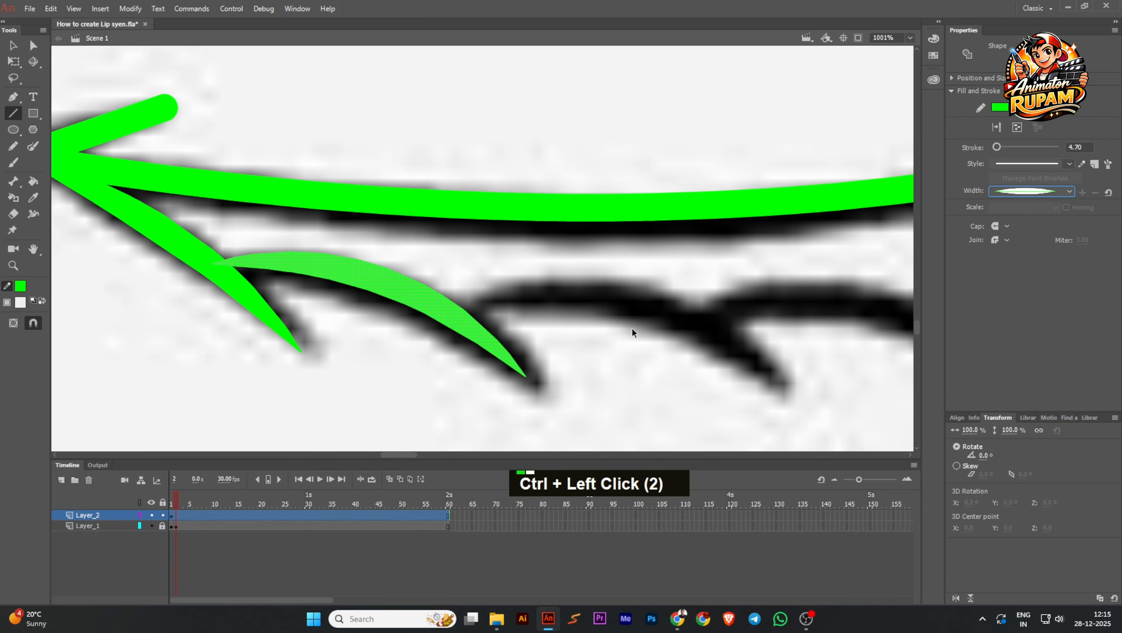
- Convert the bit lip mouth's whole lower-left line and its first lip curve into separate drawing objects
scroll(531, 320, down, 3)
ctrl+click(327, 313)
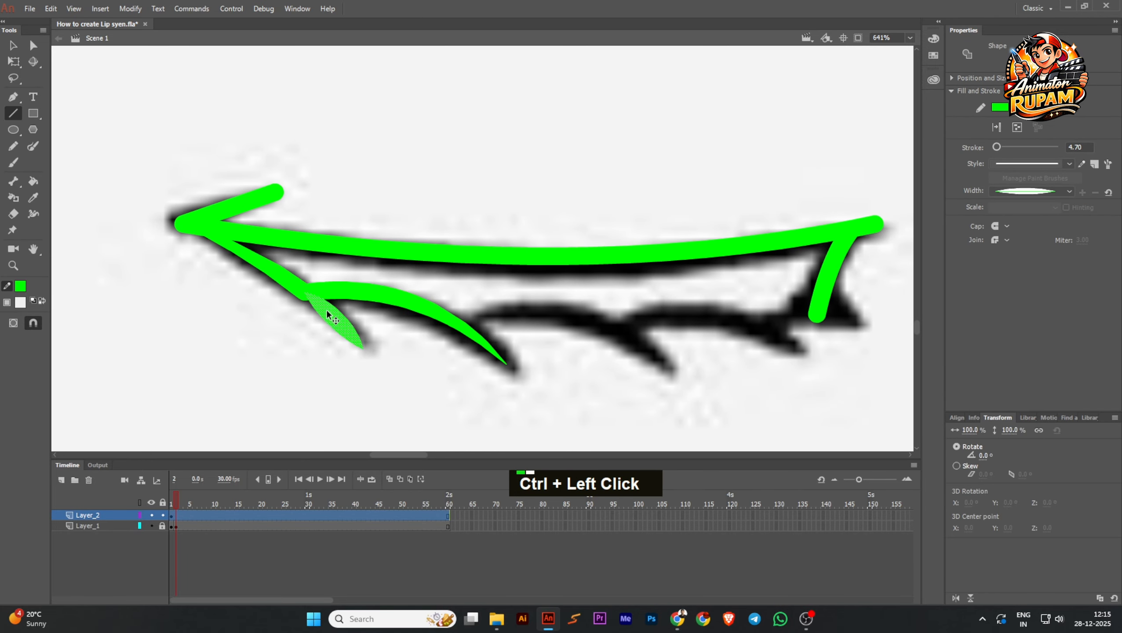
ctrl+click(365, 288)
ctrl+click(304, 311)
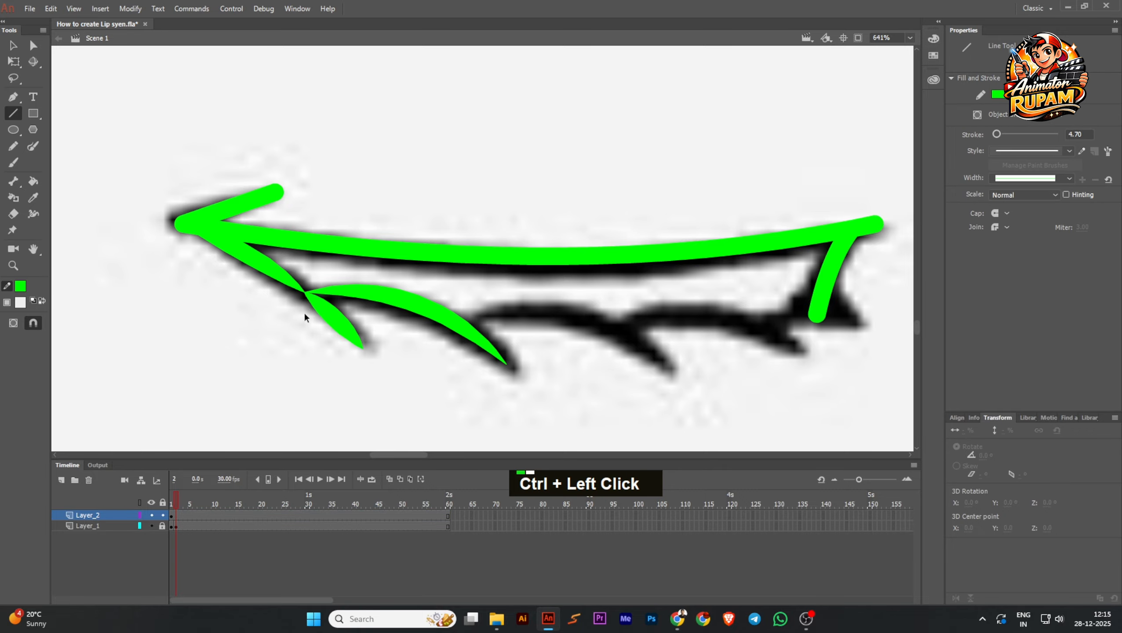
ctrl+click(335, 311)
ctrl+shift+click(275, 283)
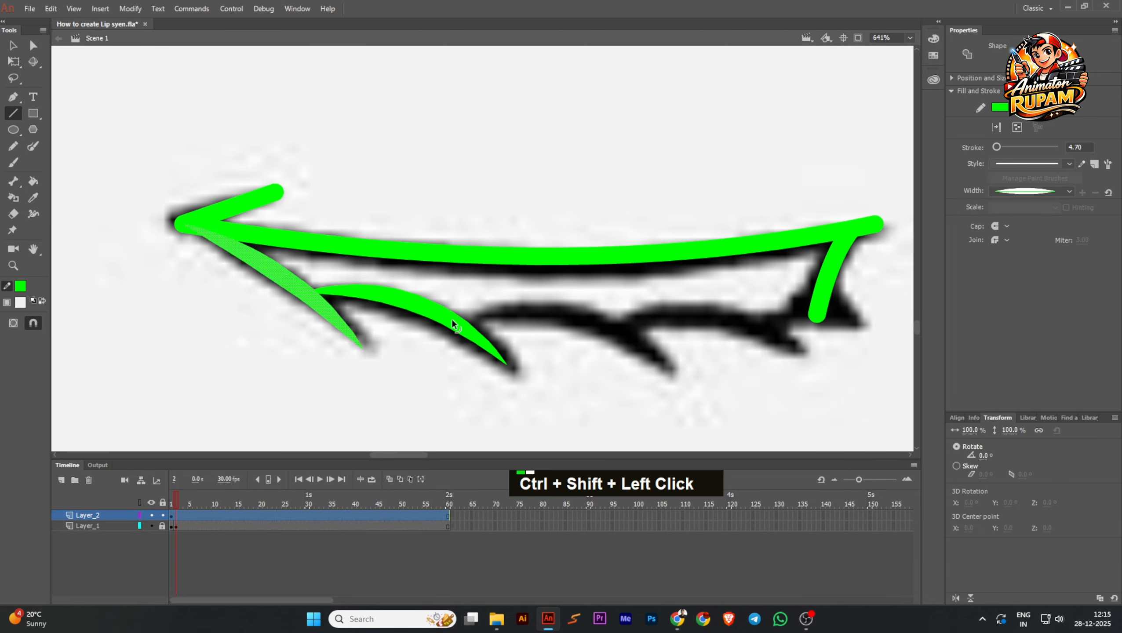
click(1017, 128)
ctrl+click(417, 311)
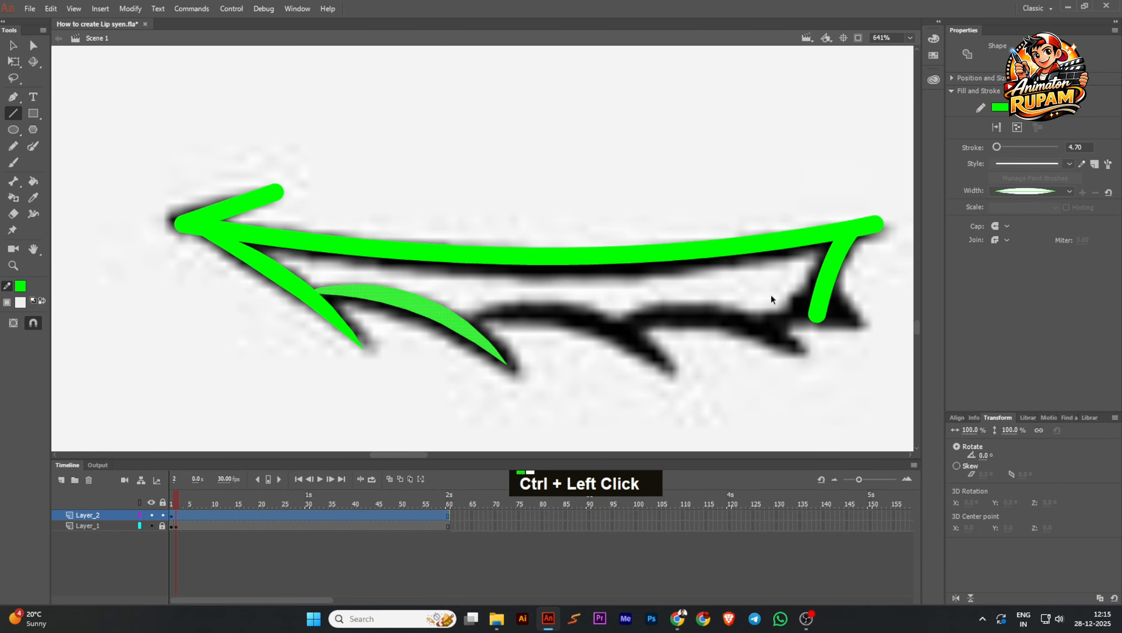
click(1019, 127)
- Turn on Object Drawing mode for the Line tool, keeping the green stroke colour
drag(572, 349, 515, 362)
ctrl+click(469, 339)
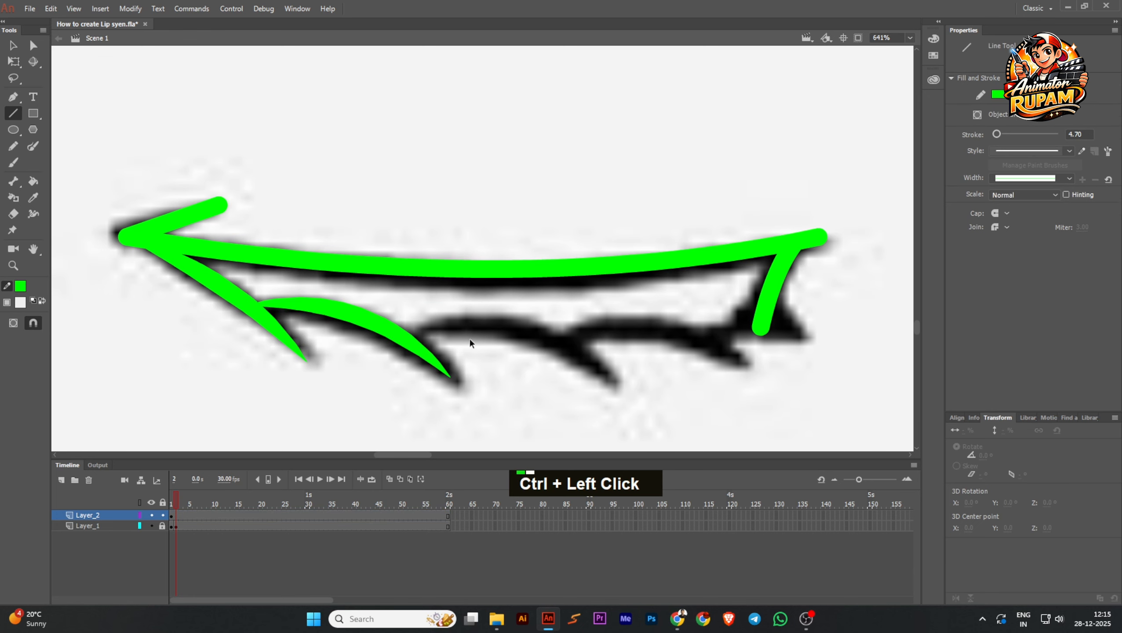
click(21, 286)
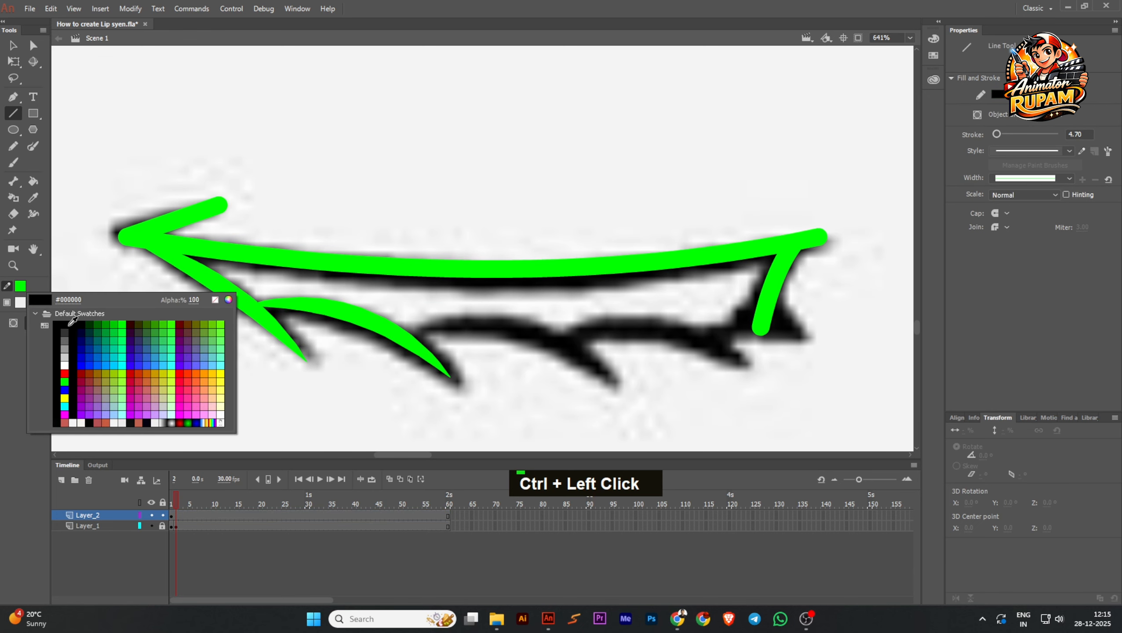
click(20, 285)
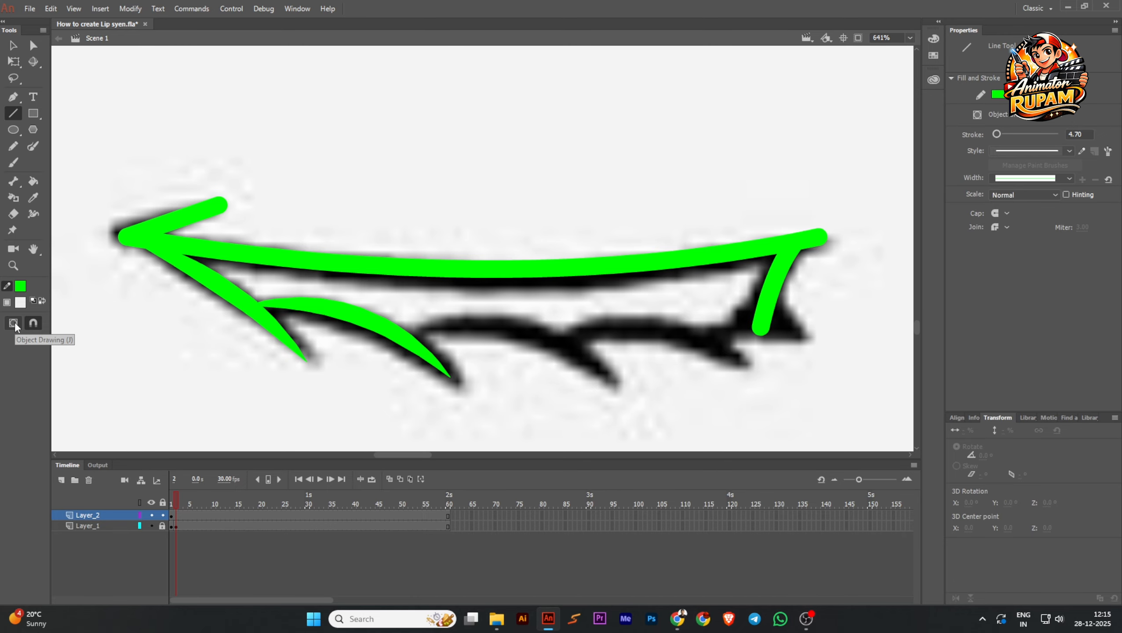
click(15, 325)
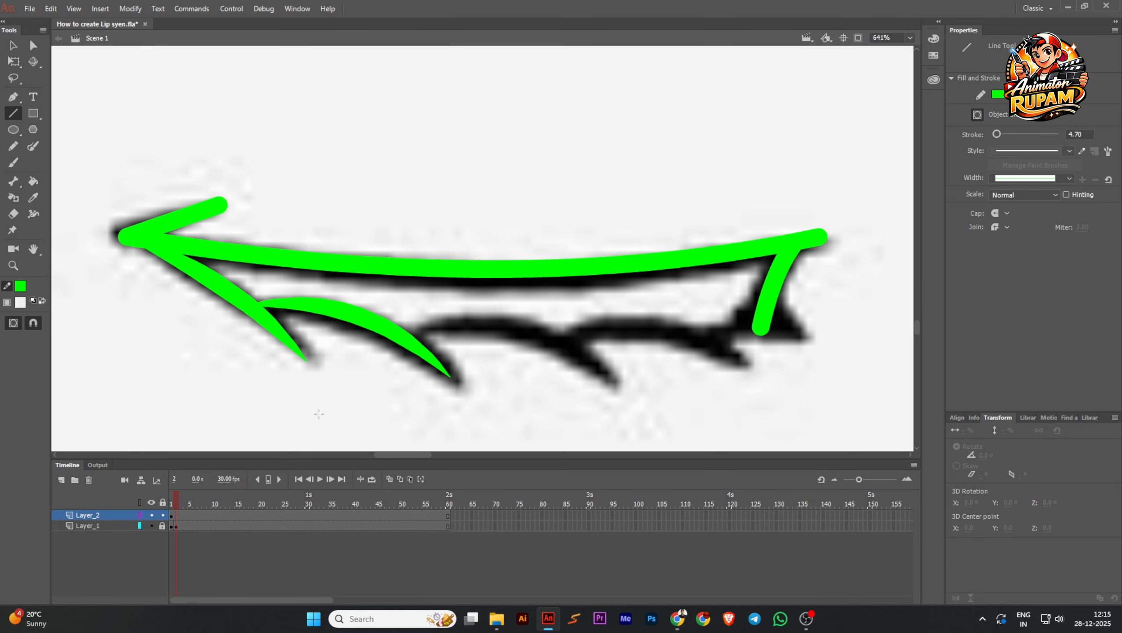
- Trace the second lip curve as an arched line from the first curve and apply the lens-shaped width profile
key(space)
drag(562, 416, 482, 426)
mouse_move(318, 347)
mouse_down()
mouse_move(514, 375)
mouse_move(530, 392)
mouse_move(485, 332)
mouse_up()
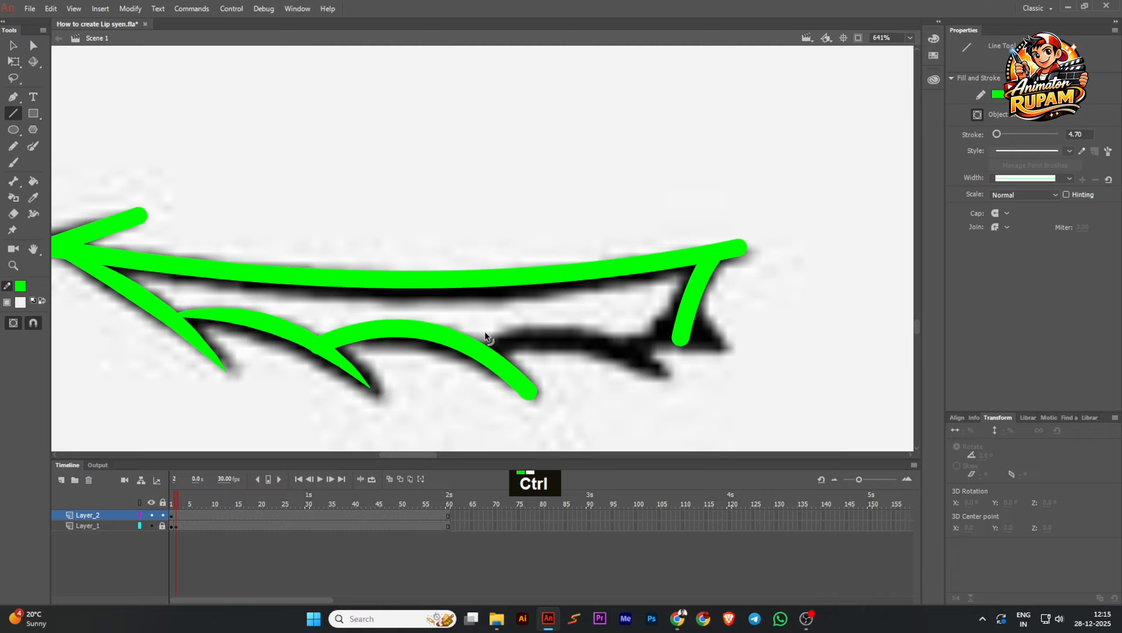
ctrl+click(471, 341)
scroll(488, 351, down, 1)
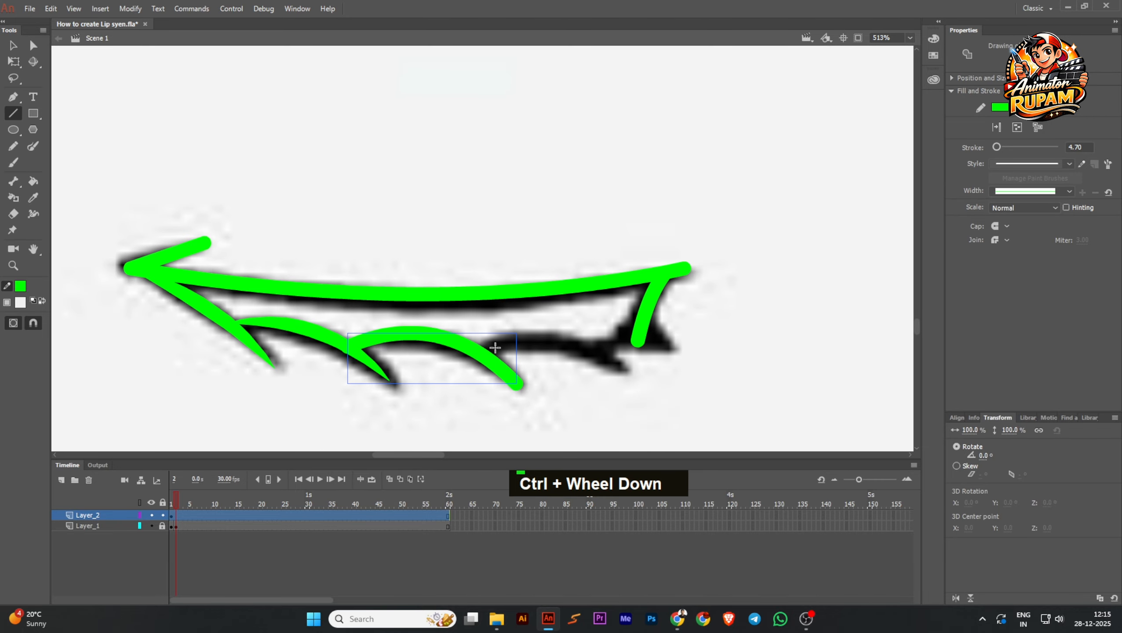
click(1021, 191)
click(1007, 222)
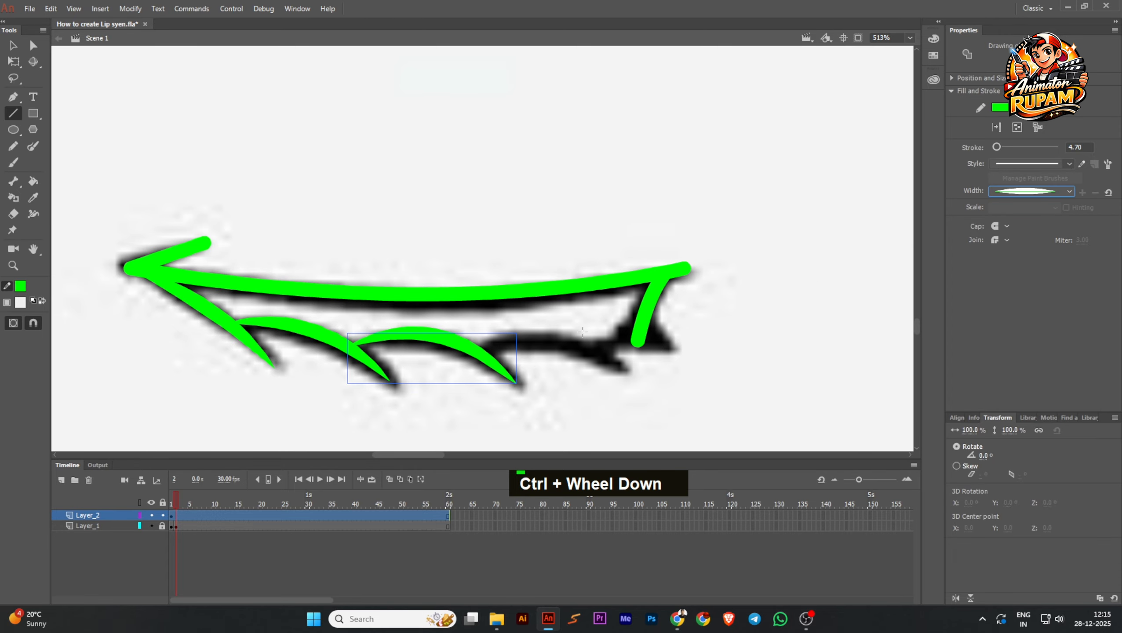
- Trace the bit lip mouth's last two lip curves with arched lines, ending at the reference's lower-right tip
ctrl+click(527, 353)
middle_click(527, 353)
scroll(480, 352, up, 2)
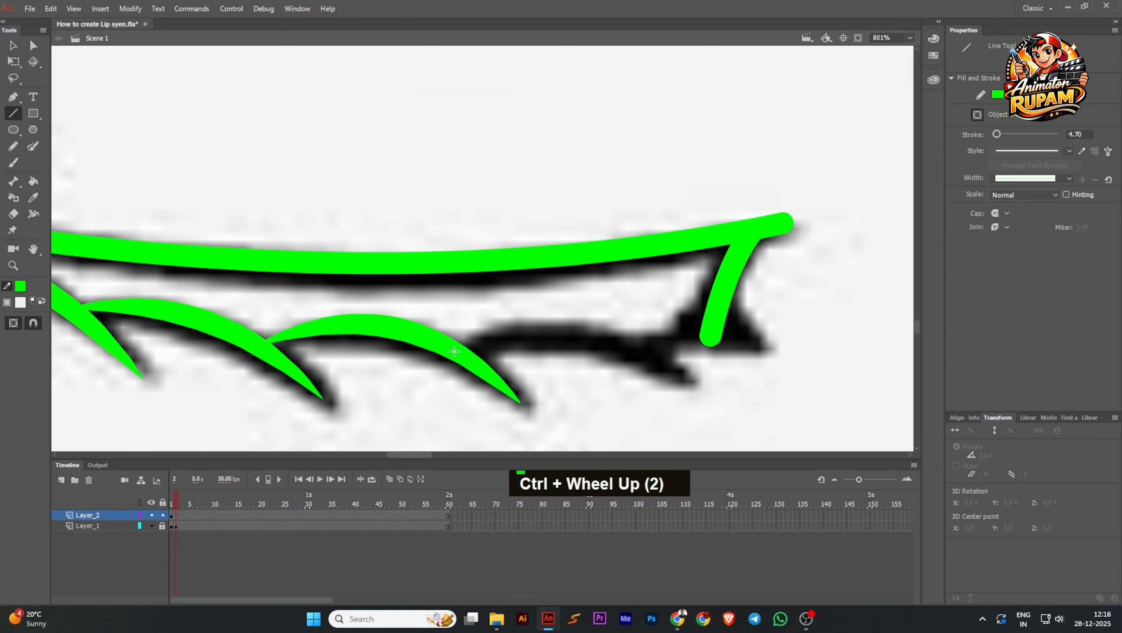
drag(454, 352, 694, 380)
mouse_move(611, 375)
mouse_down()
mouse_move(610, 332)
mouse_move(732, 297)
mouse_move(748, 364)
mouse_move(773, 353)
mouse_up()
drag(709, 349, 703, 317)
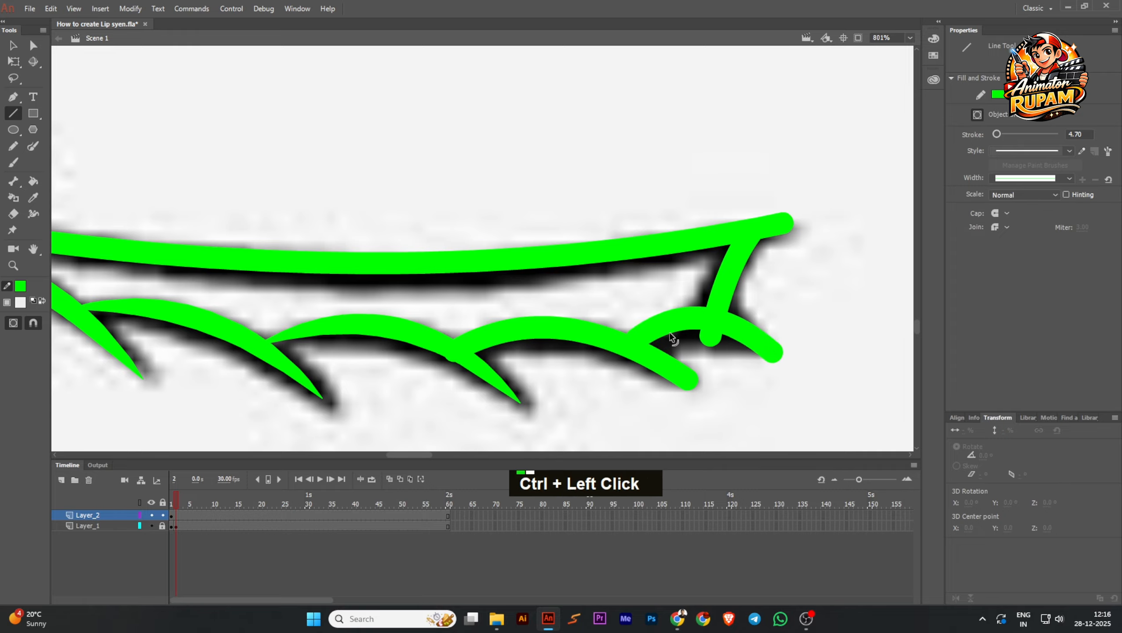
- Apply the lens-shaped width profile to both of the last two lip curves
ctrl+click(476, 352)
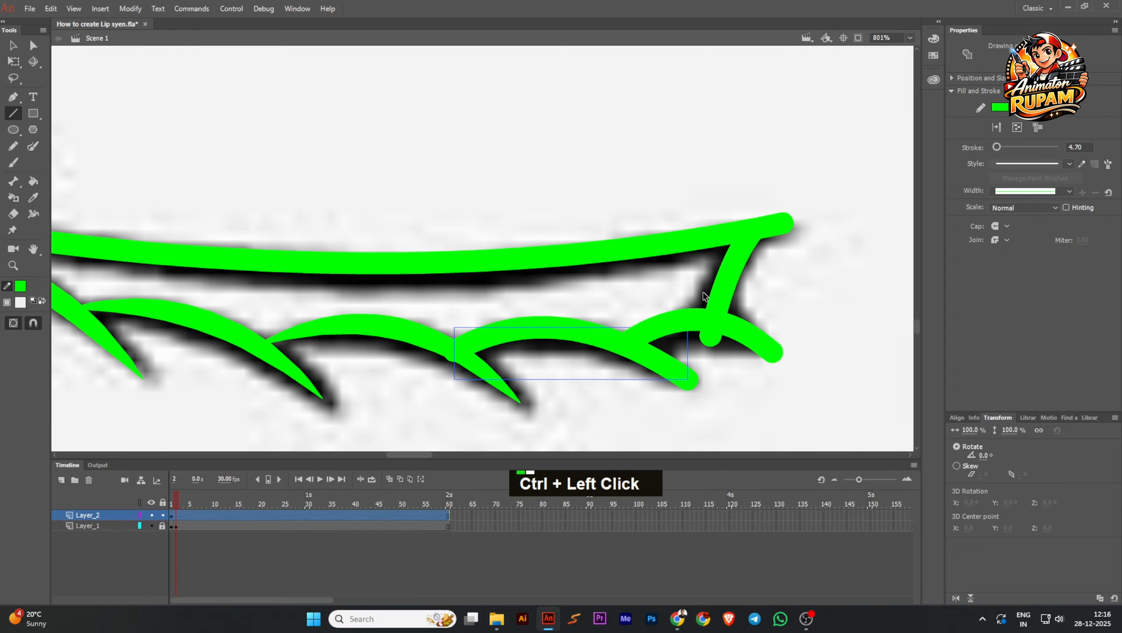
click(1000, 195)
click(1005, 219)
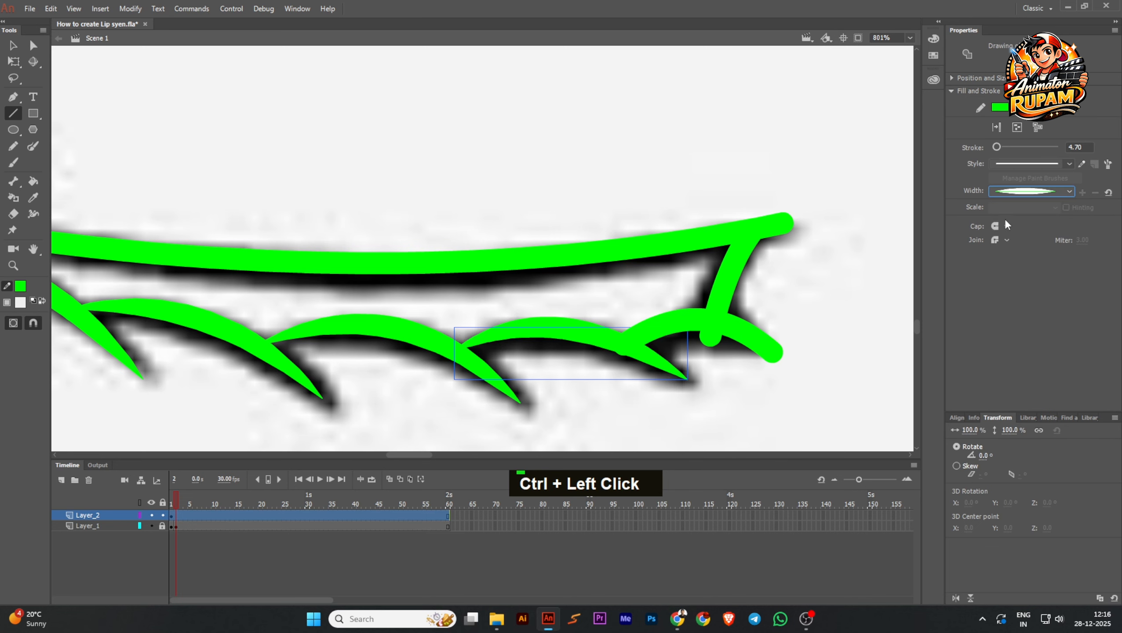
ctrl+click(674, 313)
click(1033, 192)
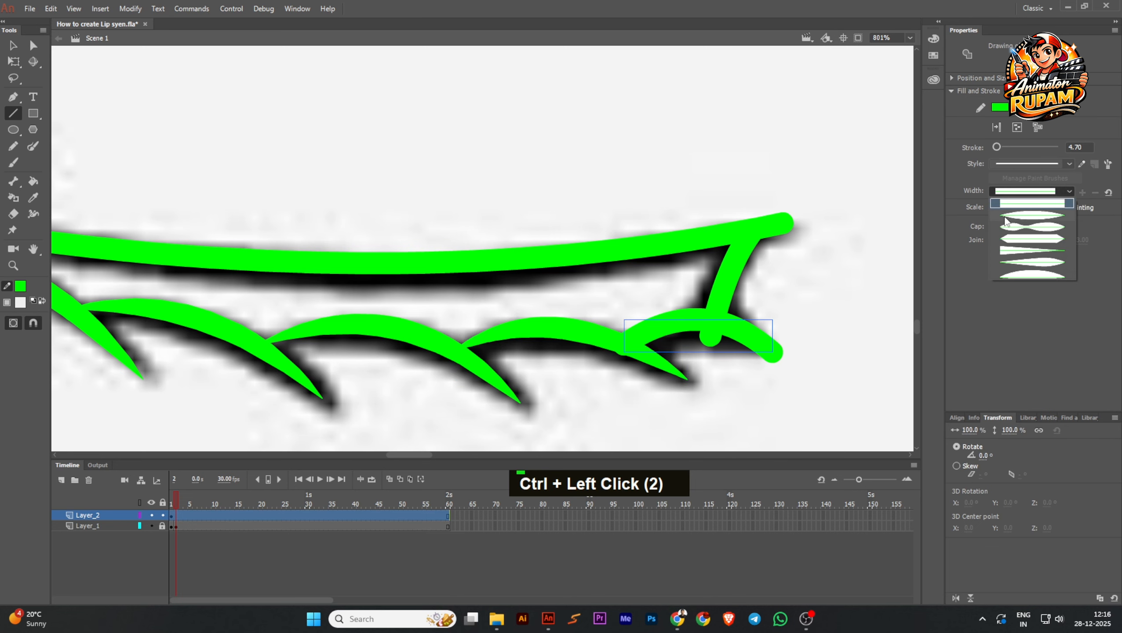
click(1005, 219)
ctrl+click(751, 304)
ctrl+scroll(752, 303, down, 2)
middle_click(684, 324)
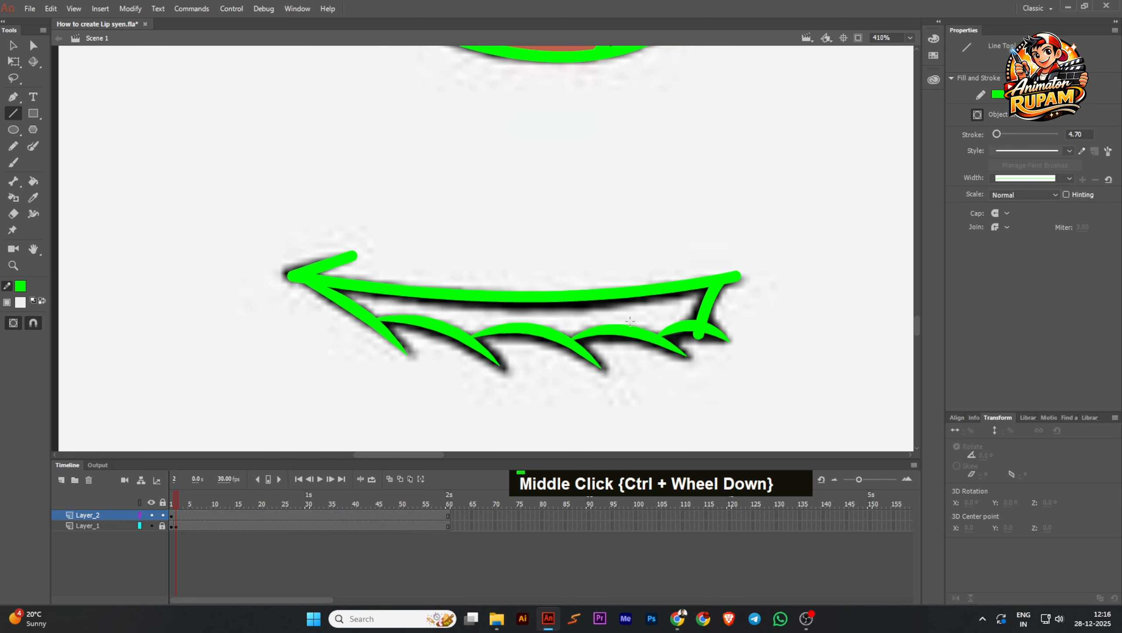
- Taper the short closing line at the bit lip mouth's right end with the lens-shaped width profile
key(k)
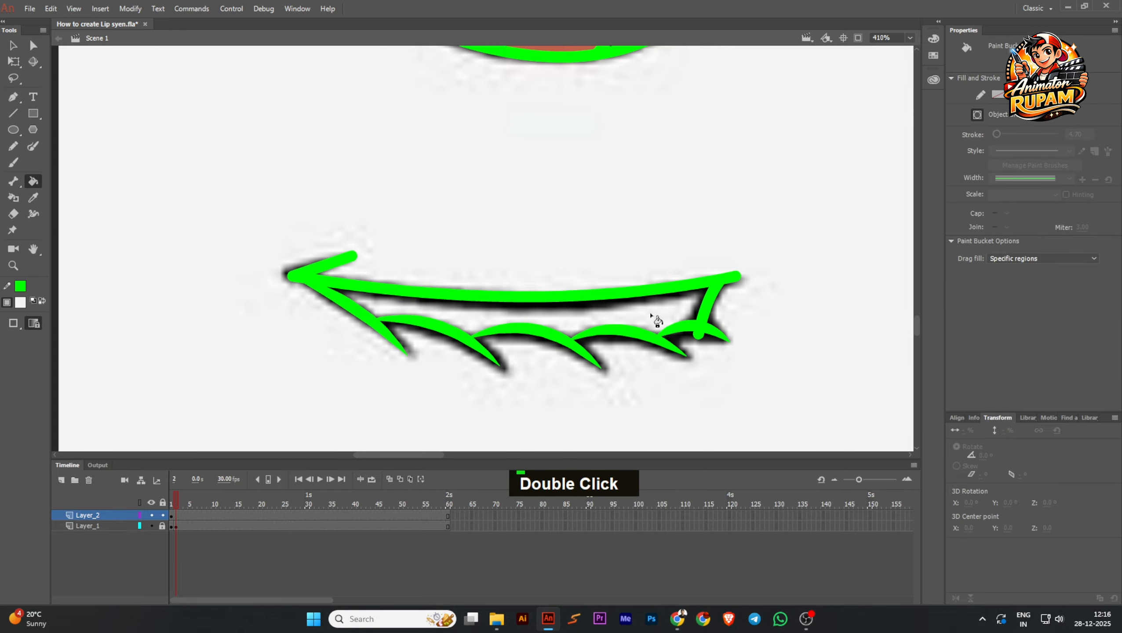
ctrl+scroll(654, 319, down, 1)
ctrl+scroll(691, 333, up, 2)
ctrl+click(685, 337)
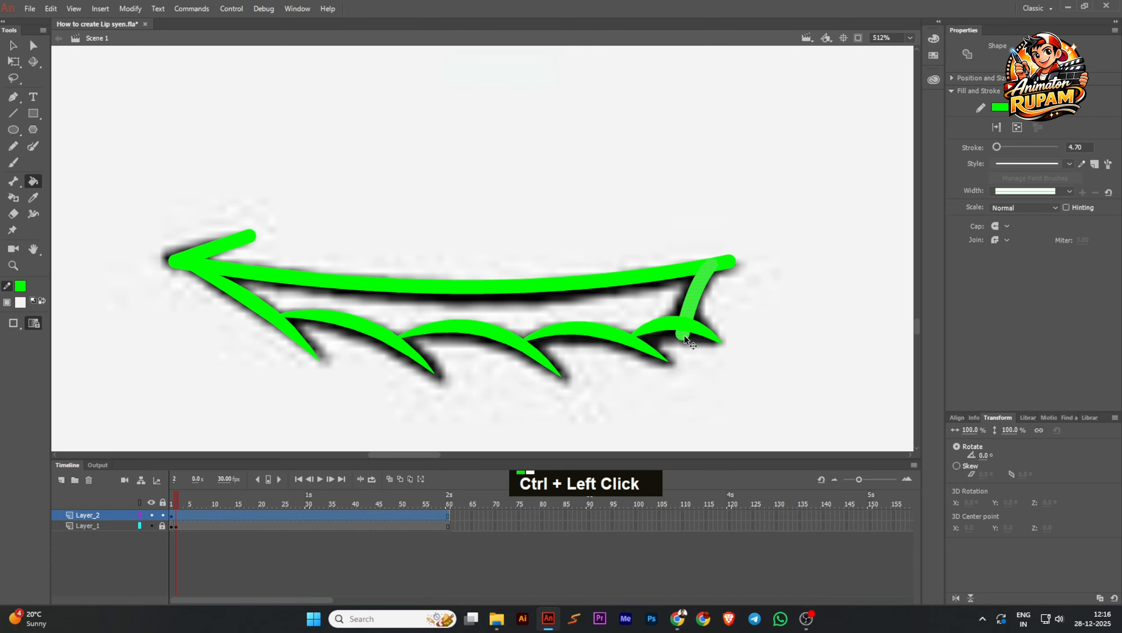
click(1027, 192)
click(1024, 216)
ctrl+click(793, 286)
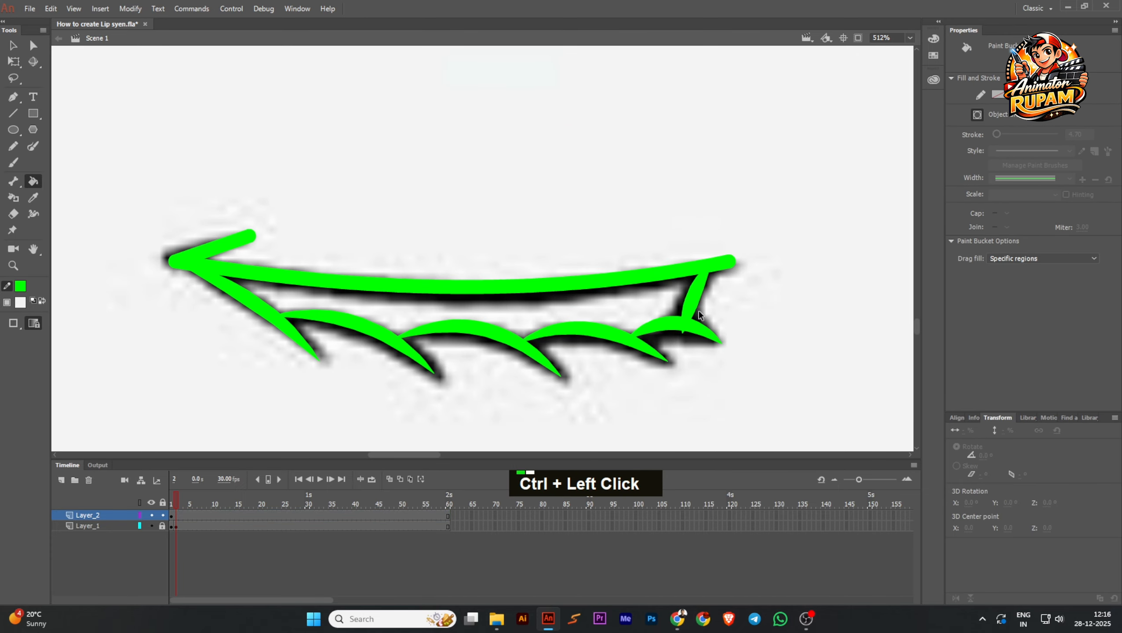
- Edit the right closing stroke inside its drawing object, adjusting its lower end and curve to follow the reference, and return to the scene
ctrl+click(695, 305)
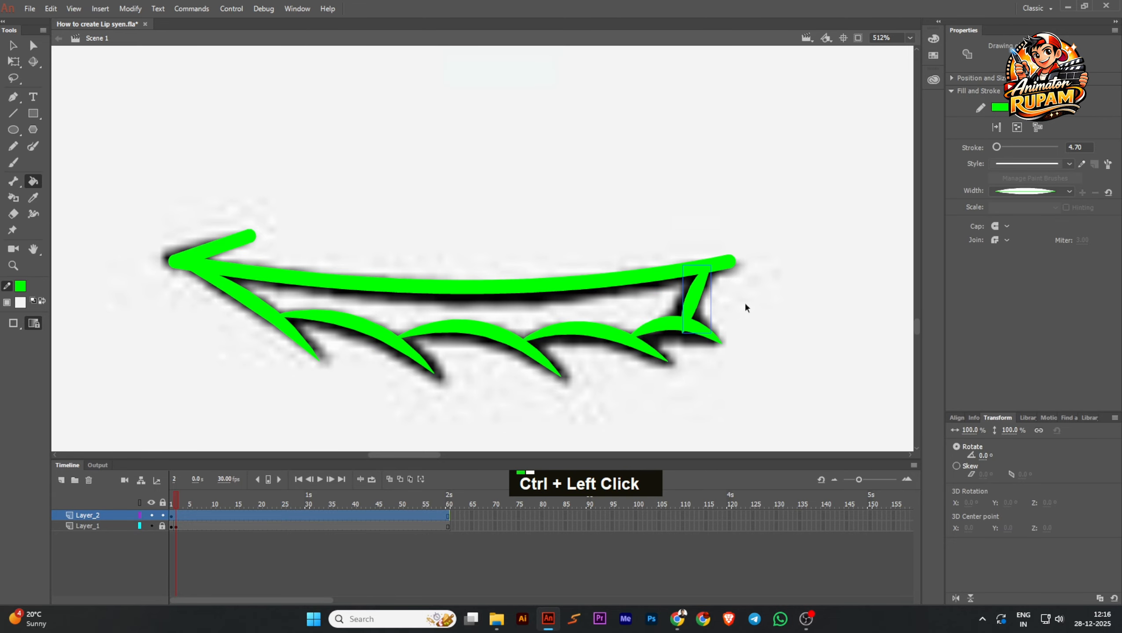
ctrl+double_click(687, 312)
ctrl+scroll(673, 350, up, 2)
drag(676, 354, 687, 348)
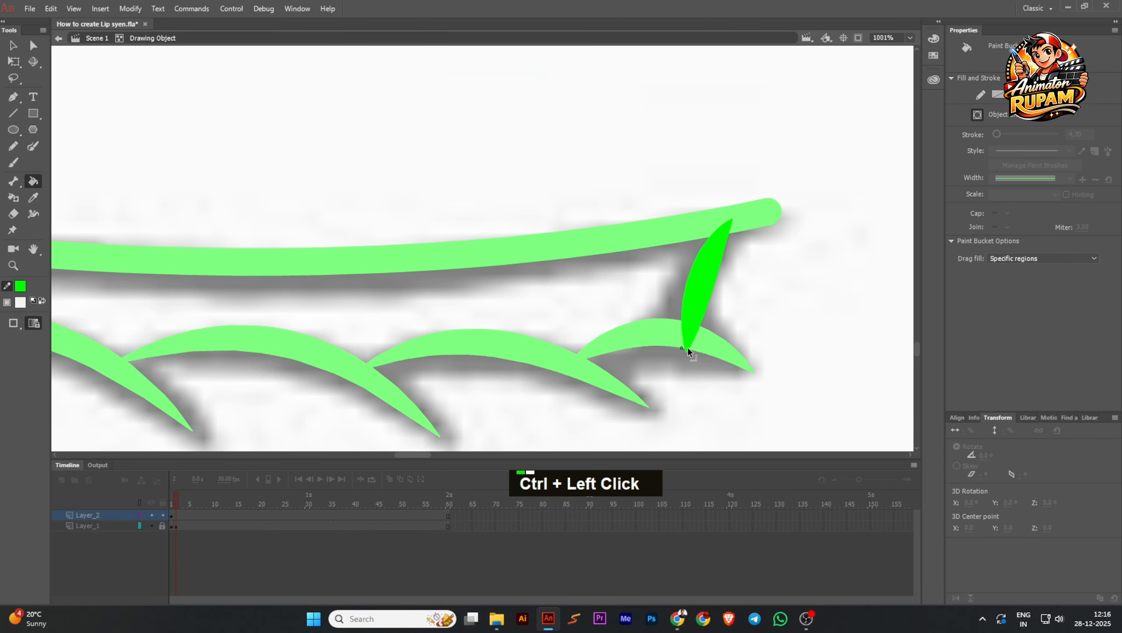
ctrl+double_click(757, 289)
ctrl+scroll(697, 285, down, 3)
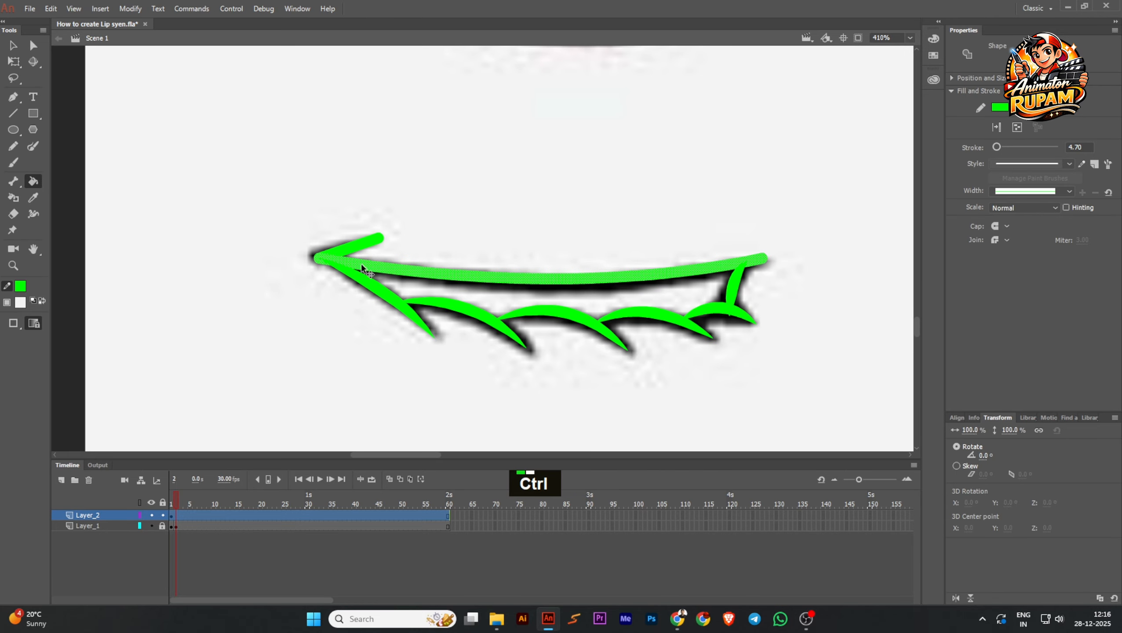
- Apply the lens-shaped width profile to the short upper stroke at the bit lip mouth's left corner
ctrl+click(368, 241)
ctrl+double_click(369, 244)
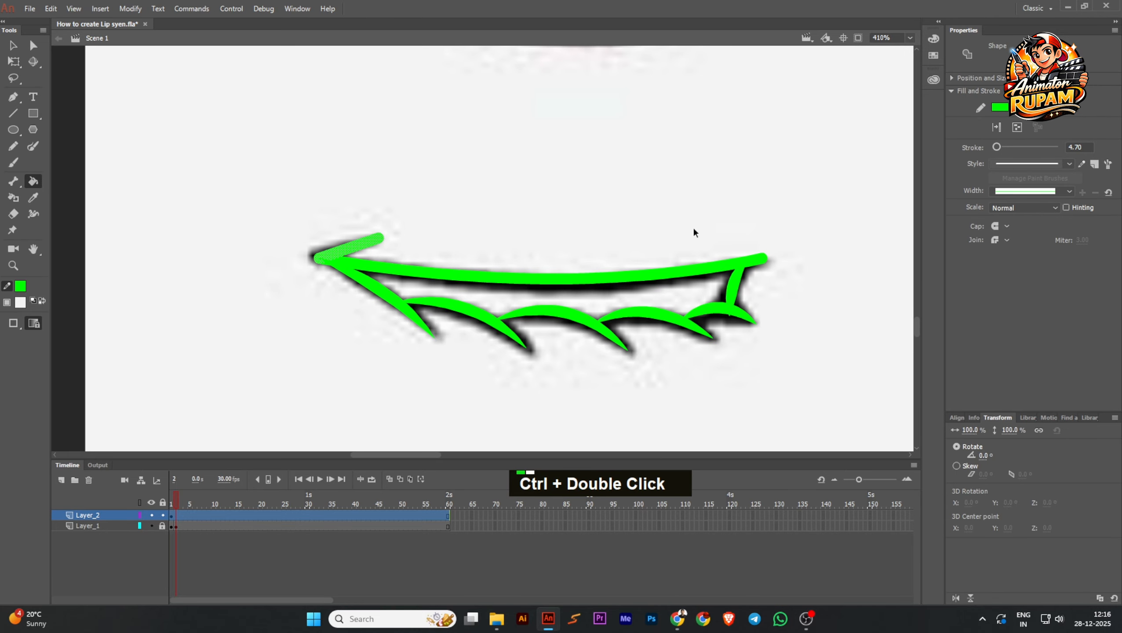
click(1041, 193)
click(1028, 218)
ctrl+click(648, 187)
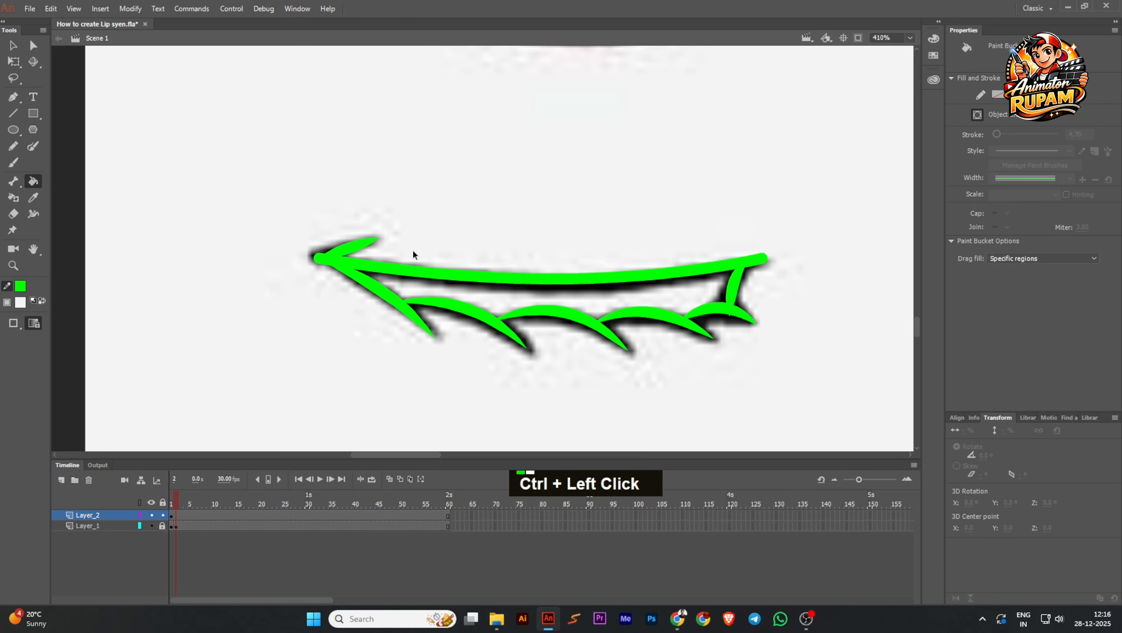
- Taper the bit lip mouth's long upper lip curve with the lens-shaped width profile
ctrl+click(373, 269)
click(1026, 189)
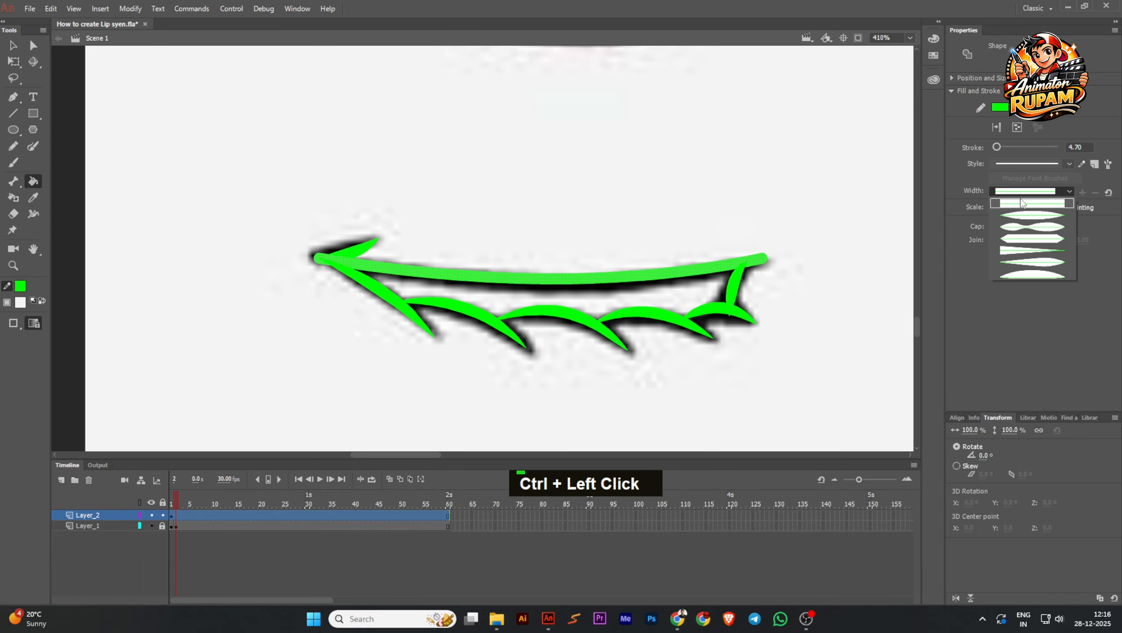
click(1021, 214)
ctrl+click(588, 272)
- Convert the tapered upper lip curve into a drawing object, open it for editing, and save the file
ctrl+scroll(643, 277, down, 4)
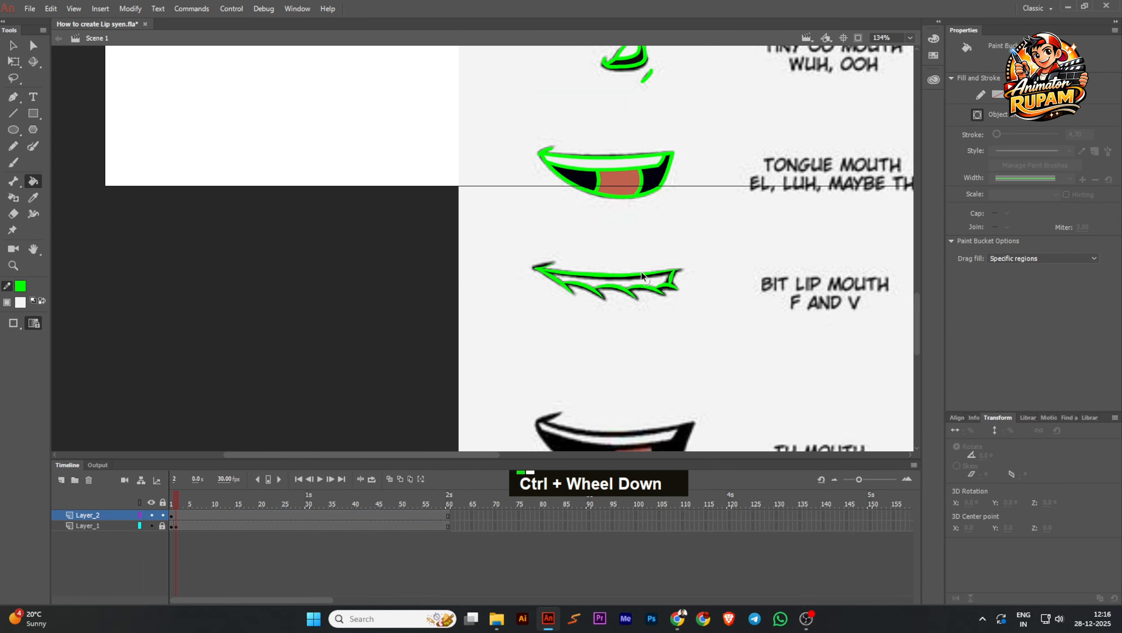
ctrl+scroll(654, 276, up, 6)
ctrl+click(672, 269)
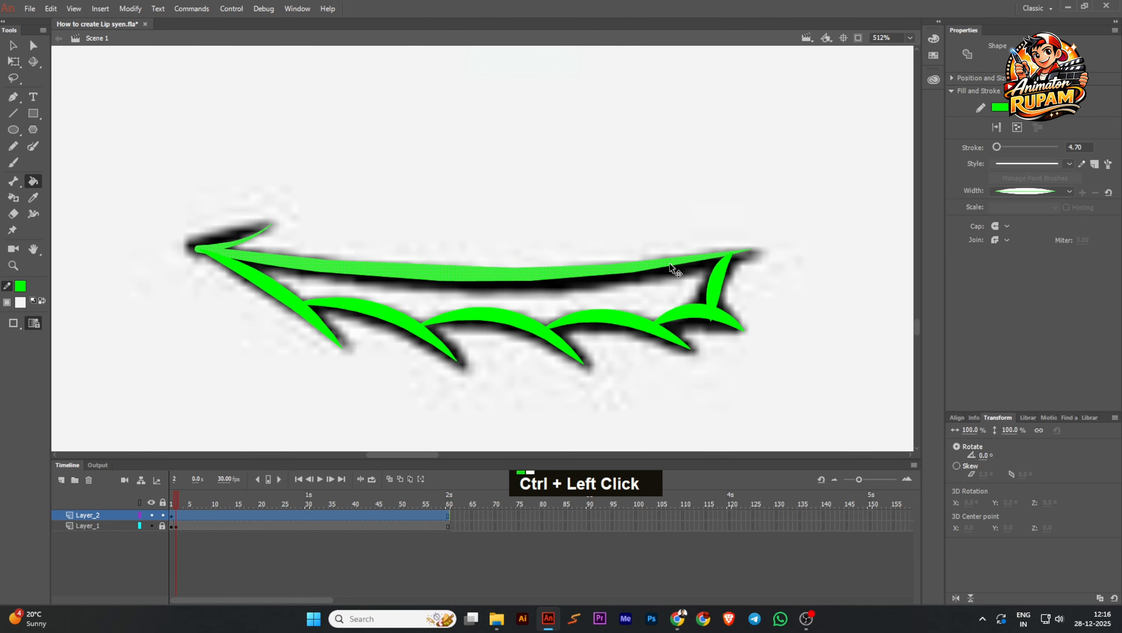
click(1017, 127)
ctrl+double_click(581, 277)
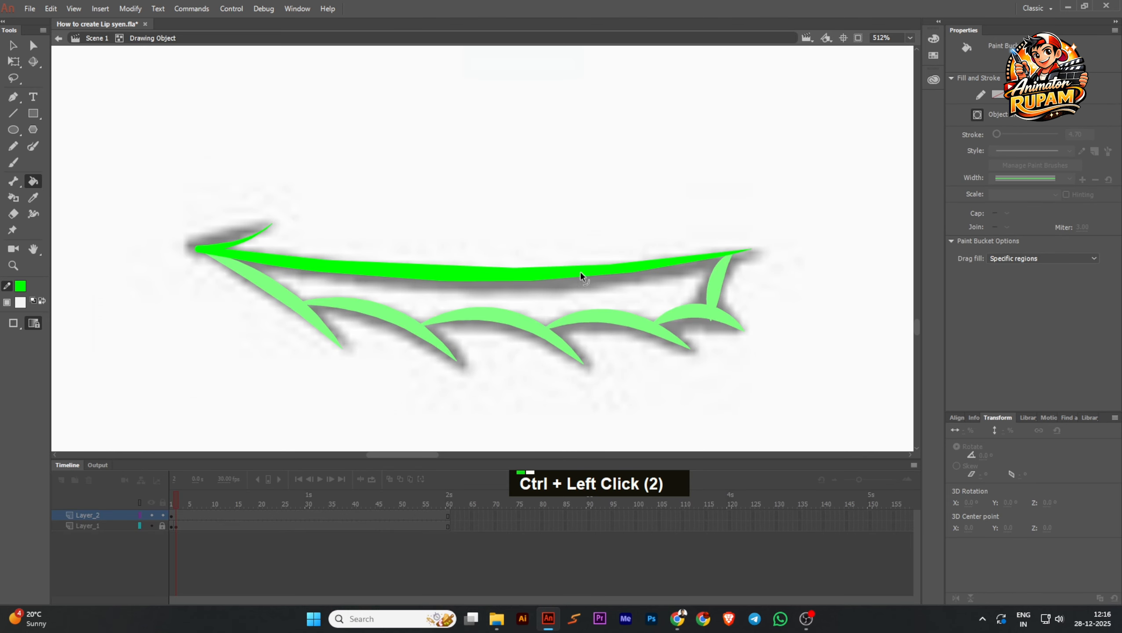
ctrl+scroll(441, 316, up, 1)
middle_click(413, 326)
key(ctrl+s)
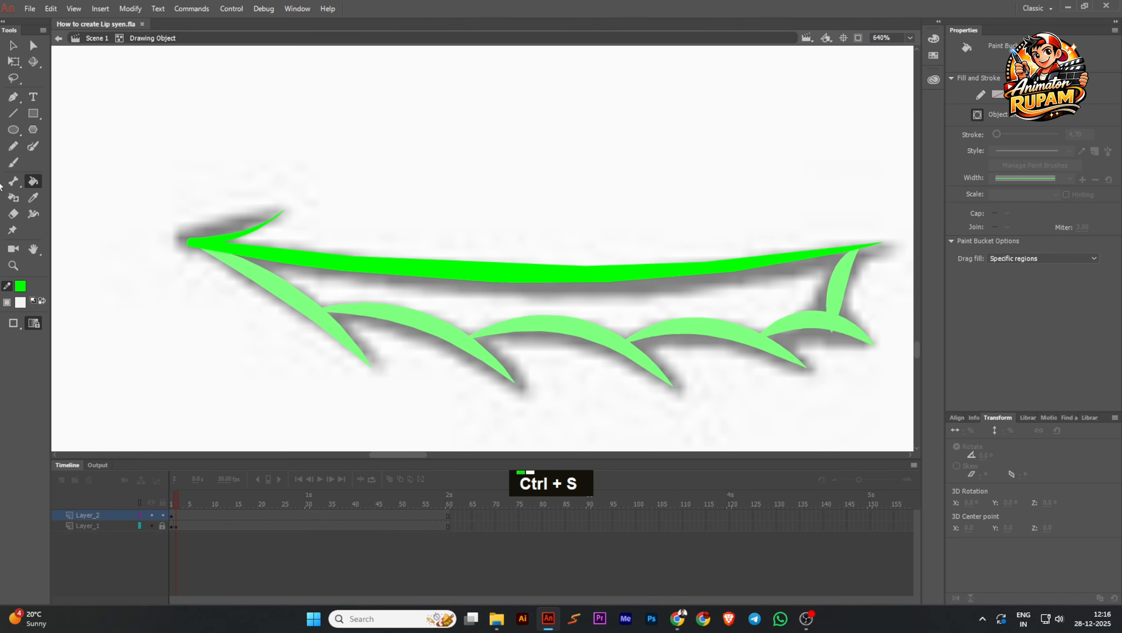
- Try a straight red line across the bit lip mouth's left corner with the Line tool, and undo it
click(21, 286)
click(65, 373)
click(13, 113)
scroll(313, 298, up, 2)
drag(150, 216, 281, 301)
key(ctrl+z)
- Paint white beneath the upper lip curve's left end using the Brush tool at size 3, and return to the scene
click(13, 162)
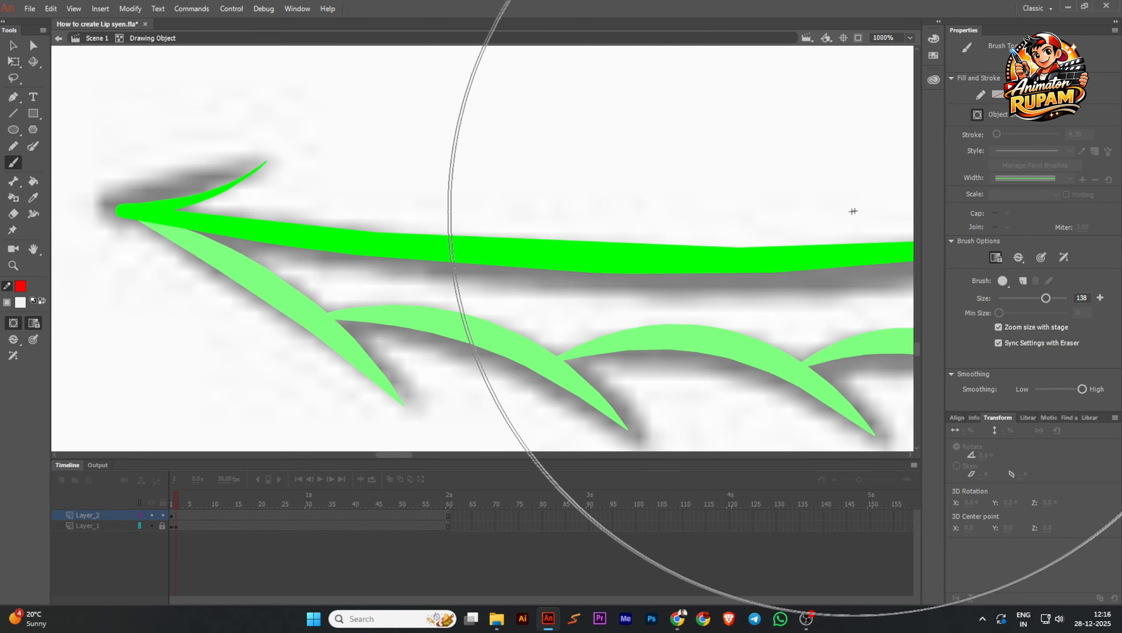
drag(1047, 298, 1002, 304)
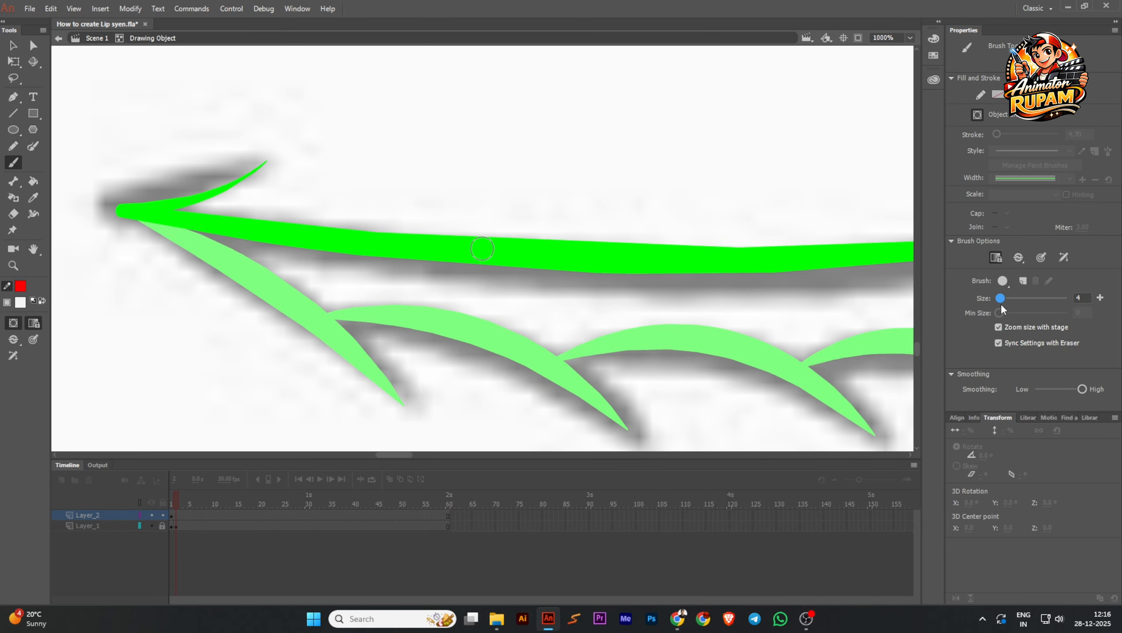
drag(250, 233, 316, 266)
key(ctrl+z)
key(ctrl+z)
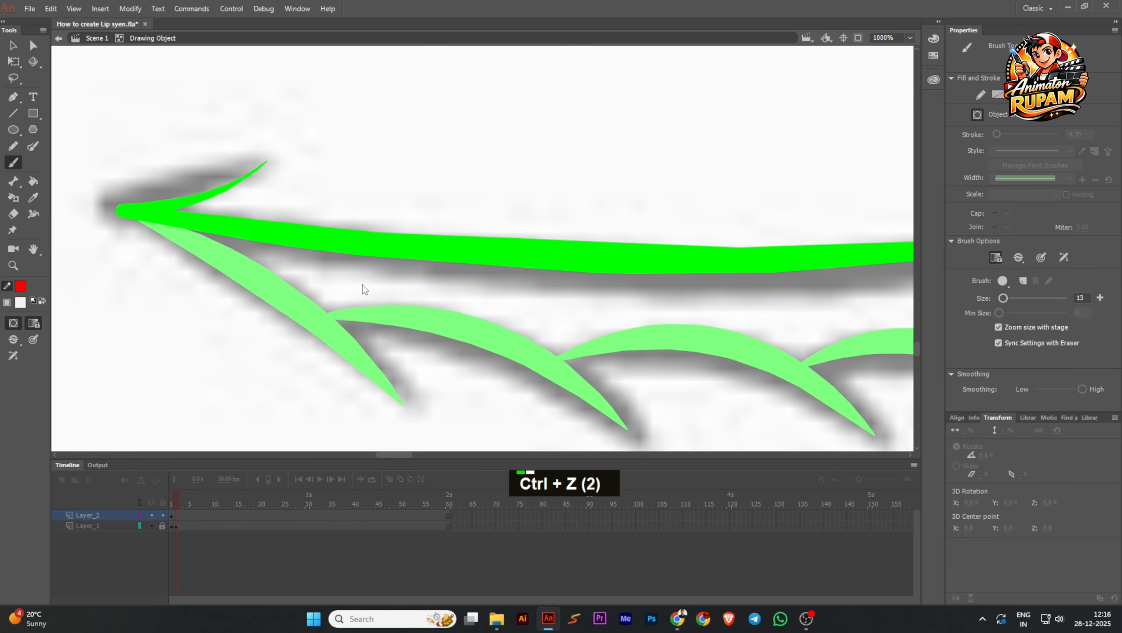
drag(1005, 298, 932, 296)
mouse_move(191, 228)
mouse_down()
mouse_move(306, 271)
mouse_move(253, 249)
mouse_move(345, 269)
mouse_move(253, 244)
mouse_move(389, 258)
mouse_up()
ctrl+double_click(395, 199)
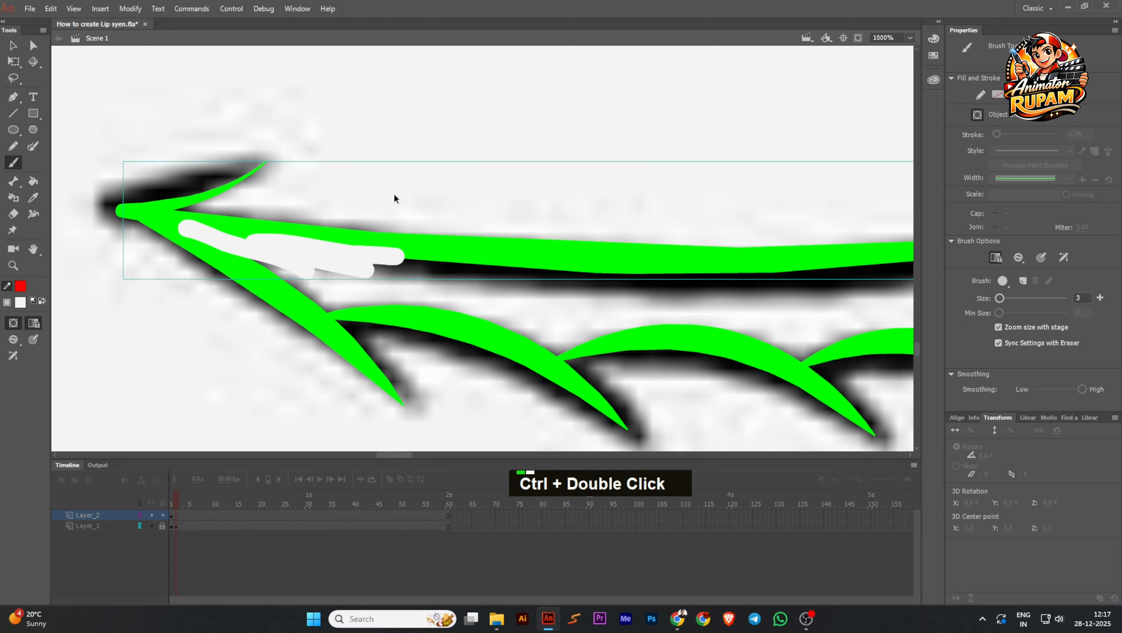
- Open the bit lip mouth's group for editing and delete the rough white brush strokes beneath the upper lip curve
ctrl+double_click(367, 249)
ctrl+click(367, 251)
key(Delete)
ctrl+click(278, 257)
key(Delete)
ctrl+click(279, 259)
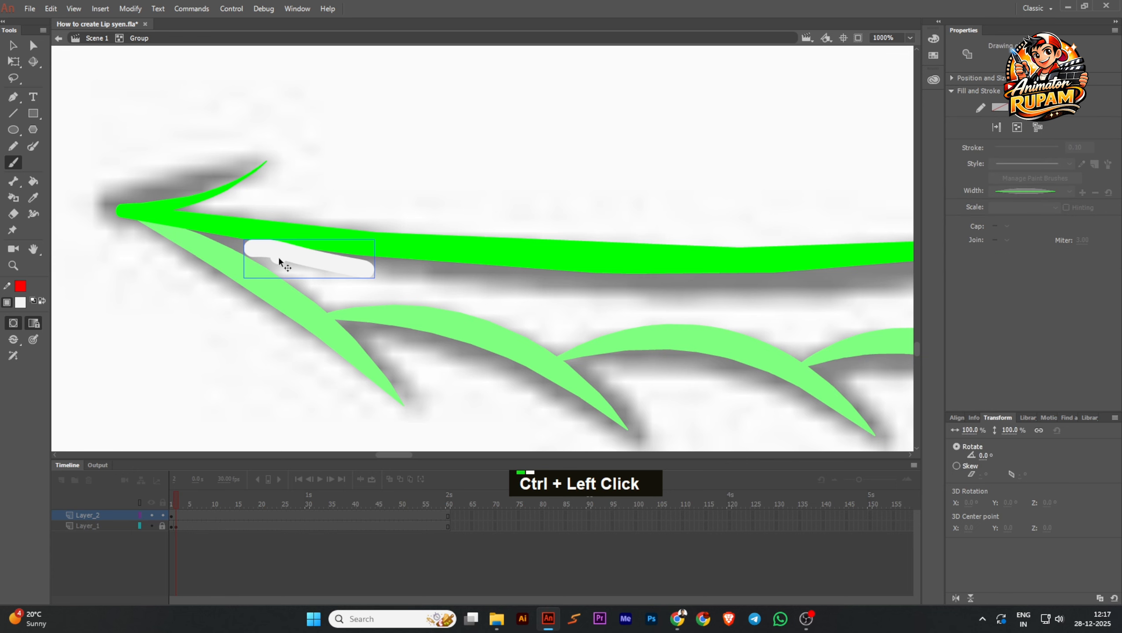
key(Delete)
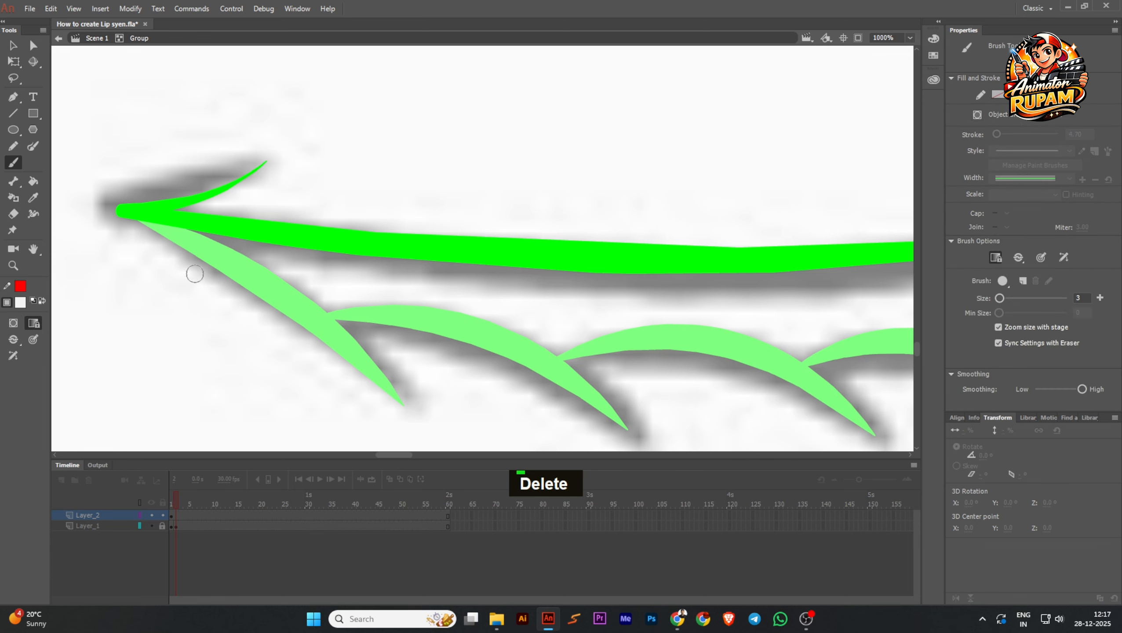
- Paint a short white brush stroke along the underside of the upper lip curve's left end, undoing the stray strokes
drag(211, 237, 312, 256)
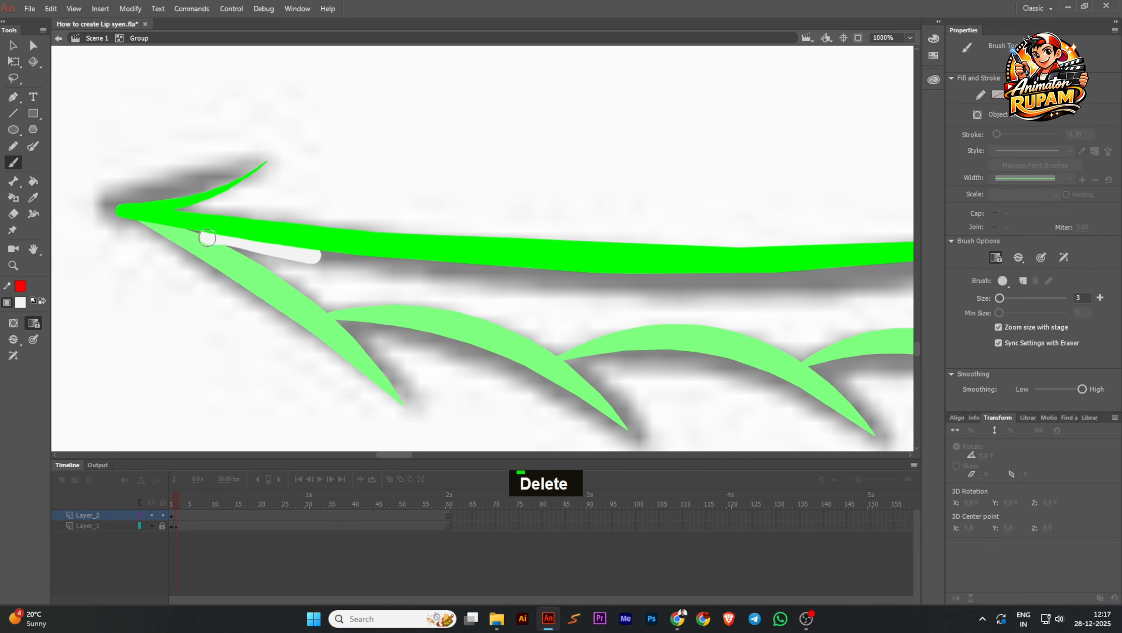
mouse_move(203, 242)
mouse_down()
mouse_move(301, 261)
mouse_move(378, 265)
mouse_up()
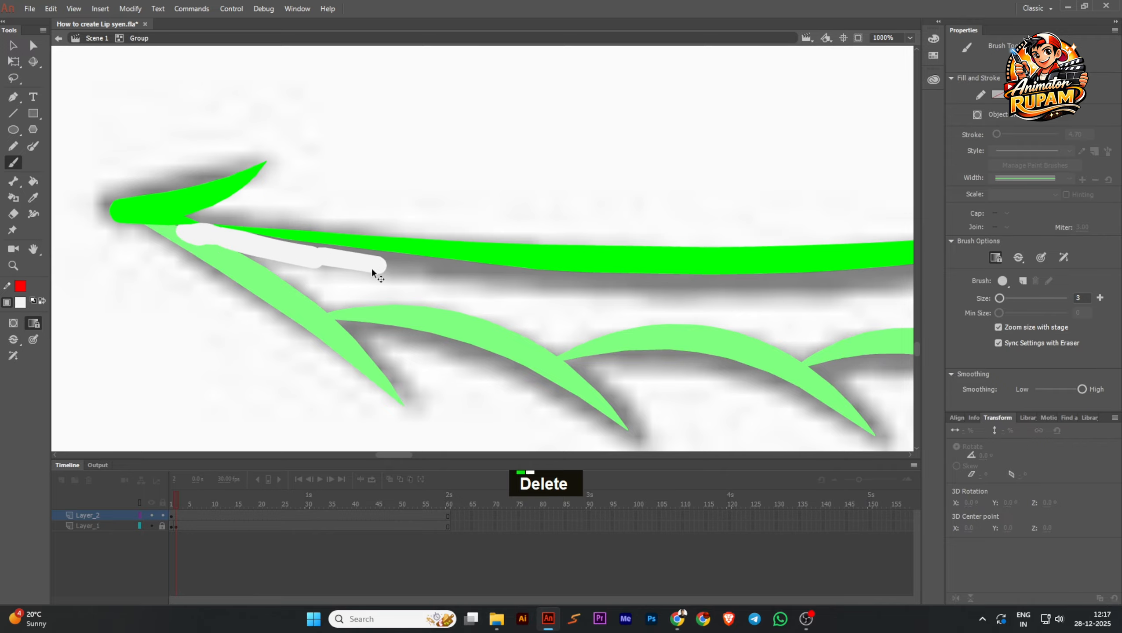
key(ctrl+z)
key(ctrl+z)
drag(283, 243, 412, 263)
key(ctrl+z)
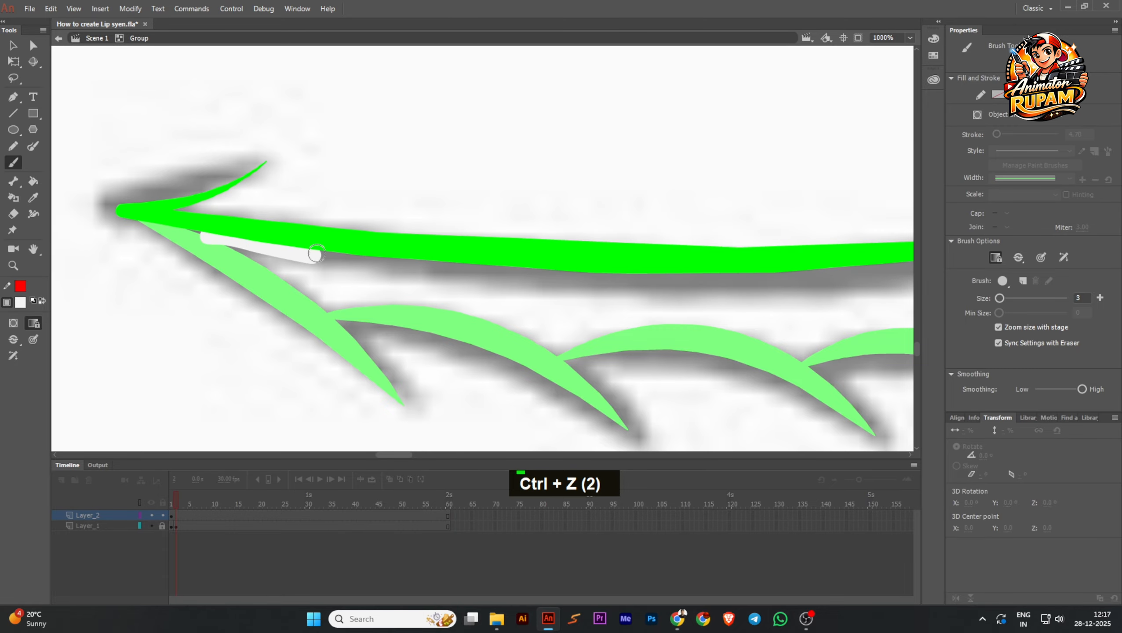
- Continue painting the teeth area white along the upper lip curve's underside toward the mouth's right end
drag(316, 254, 638, 293)
key(space)
mouse_move(565, 285)
mouse_down()
mouse_move(419, 327)
mouse_move(641, 327)
mouse_move(709, 343)
mouse_up()
key(space)
drag(709, 342, 542, 378)
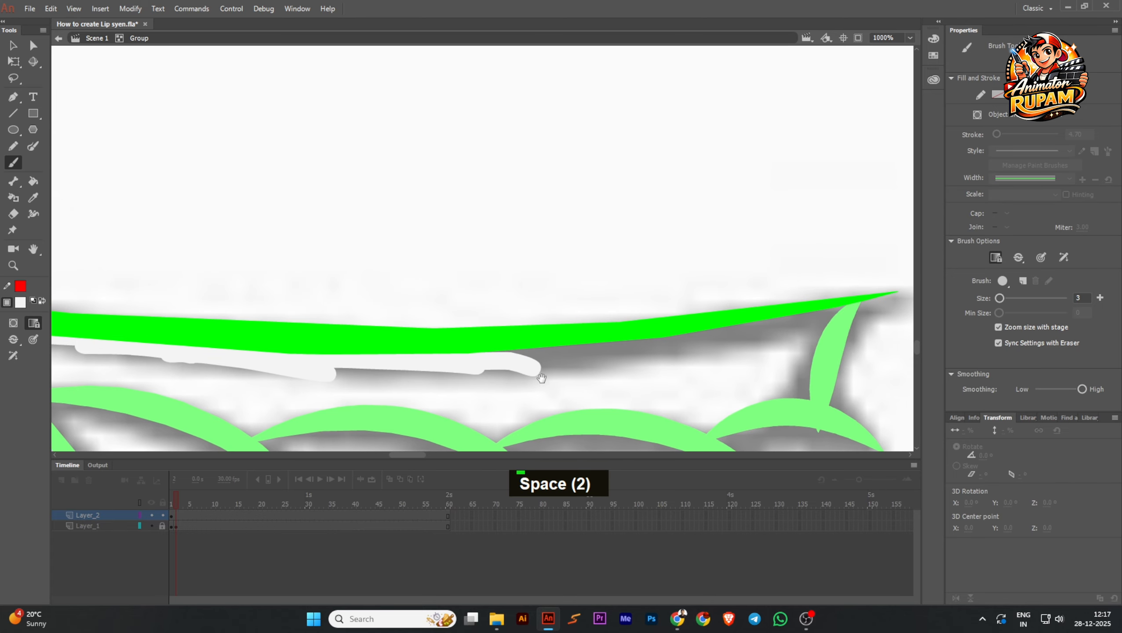
mouse_move(475, 359)
mouse_down()
mouse_move(598, 355)
mouse_move(567, 368)
mouse_move(558, 364)
mouse_move(608, 353)
mouse_move(569, 351)
mouse_move(760, 329)
mouse_move(706, 343)
mouse_move(847, 311)
mouse_move(807, 321)
mouse_move(827, 316)
mouse_move(807, 404)
mouse_move(812, 338)
mouse_move(651, 348)
mouse_move(633, 369)
mouse_move(651, 379)
mouse_move(793, 361)
mouse_move(774, 371)
mouse_move(787, 392)
mouse_move(703, 429)
mouse_move(699, 411)
mouse_move(754, 377)
mouse_move(635, 400)
mouse_move(582, 375)
mouse_move(717, 384)
mouse_up()
key(ctrl+z)
key(space)
mouse_move(665, 349)
mouse_down()
mouse_move(517, 351)
mouse_move(642, 362)
mouse_move(606, 371)
mouse_move(715, 395)
mouse_move(609, 366)
mouse_move(625, 379)
mouse_move(590, 376)
mouse_move(498, 406)
mouse_move(515, 402)
mouse_move(499, 404)
mouse_move(549, 352)
mouse_move(534, 341)
mouse_move(420, 352)
mouse_move(344, 343)
mouse_move(479, 346)
mouse_move(409, 371)
mouse_move(686, 375)
mouse_move(586, 376)
mouse_move(699, 362)
mouse_move(515, 346)
mouse_move(698, 346)
mouse_up()
key(space)
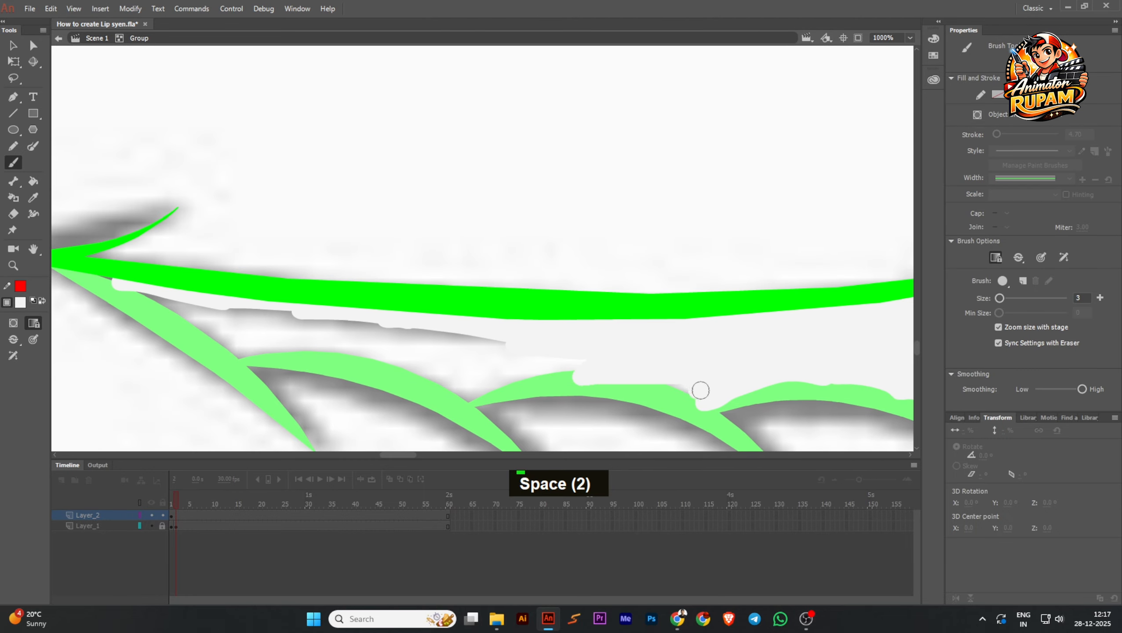
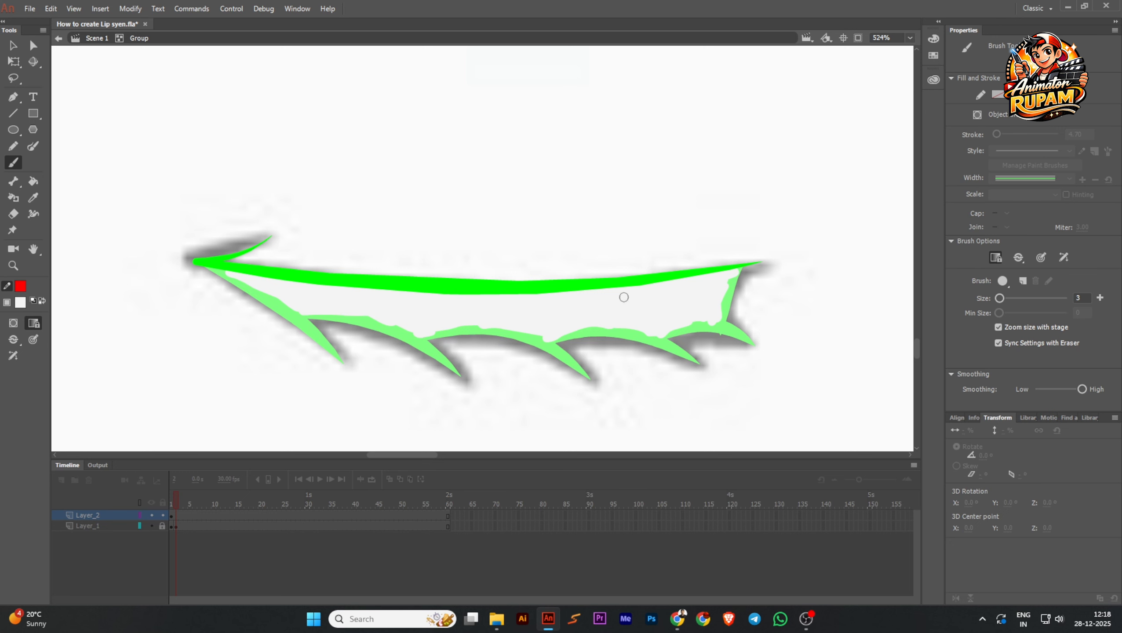
- Return to the main scene and group all the pieces of the bit lip mouth together
ctrl+click(614, 238)
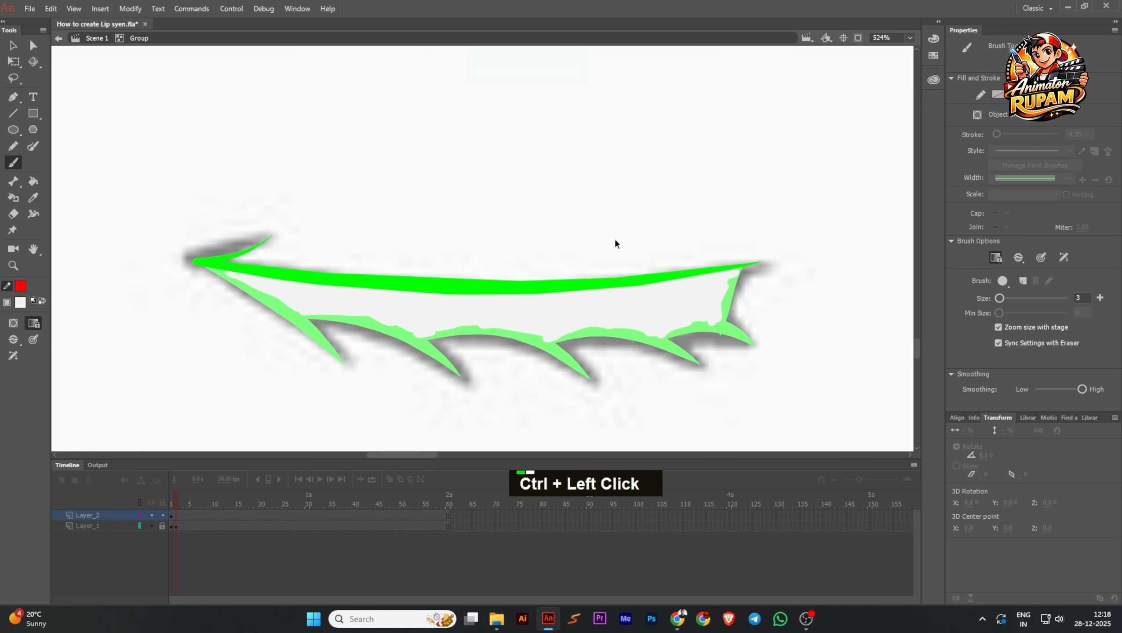
ctrl+scroll(534, 295, down, 2)
drag(673, 358, 407, 277)
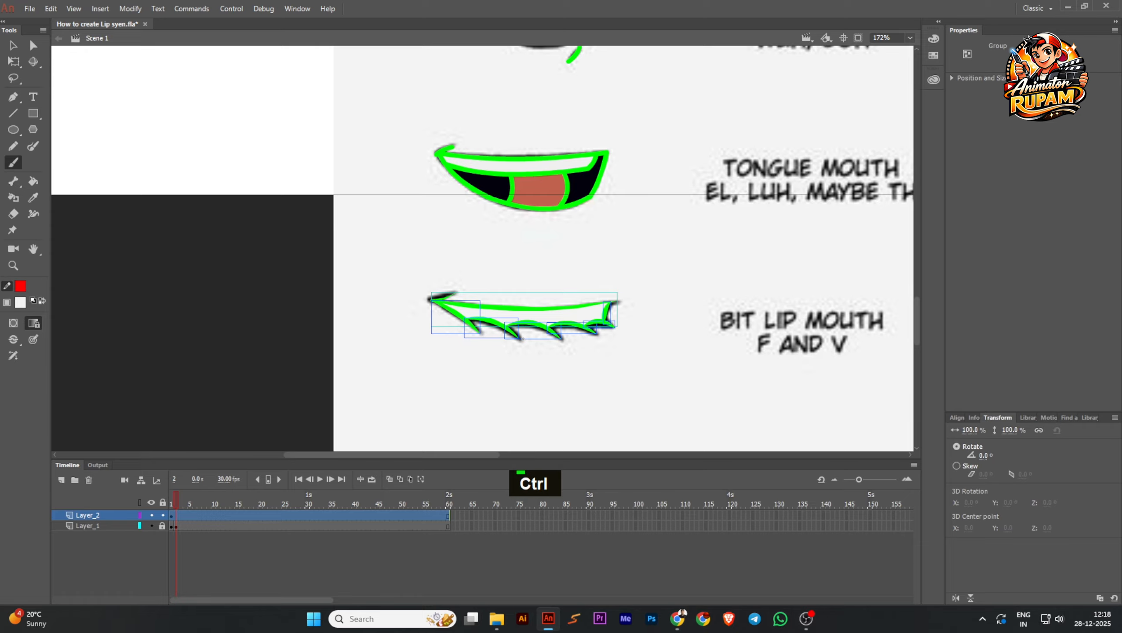
key(ctrl+g)
ctrl+scroll(537, 291, down, 3)
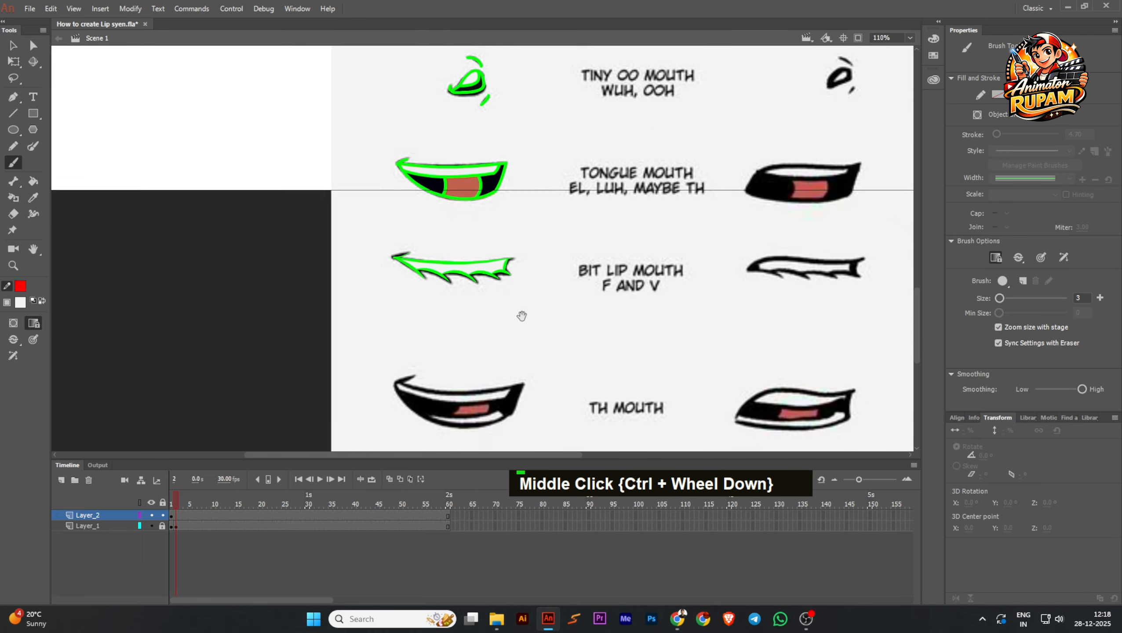
ctrl+scroll(522, 316, down, 2)
ctrl+scroll(521, 315, up, 2)
ctrl+click(514, 272)
ctrl+scroll(514, 272, down, 3)
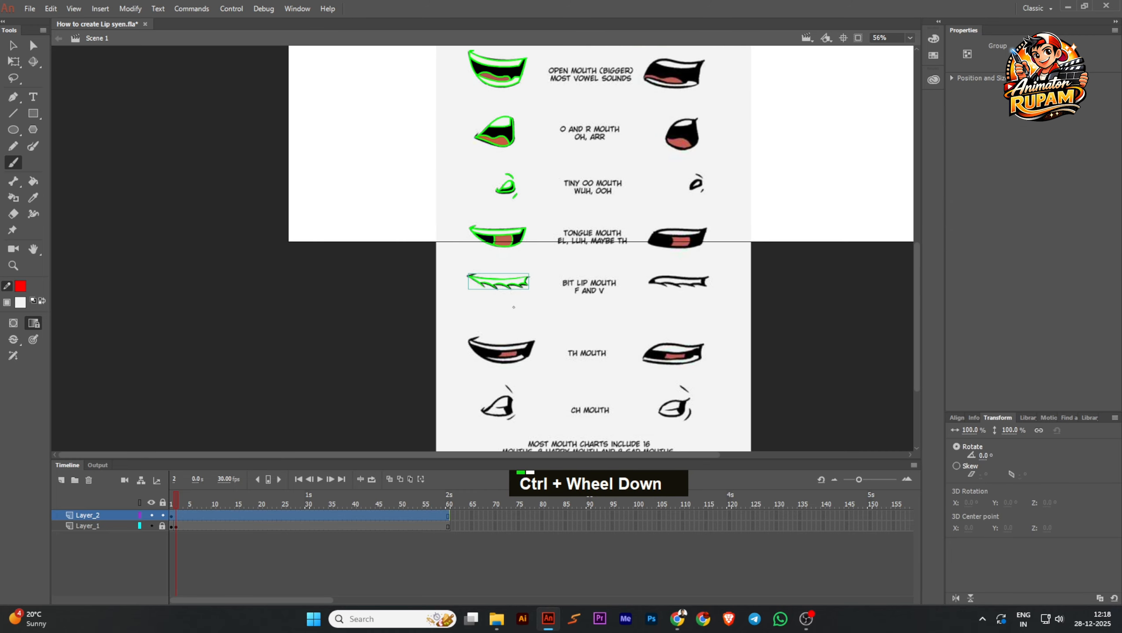
- Trace the TH mouth's upper lip edge and the short flick at its left corner with green 4.70 lines using the Line tool
middle_click(513, 307)
ctrl+scroll(495, 338, down, 2)
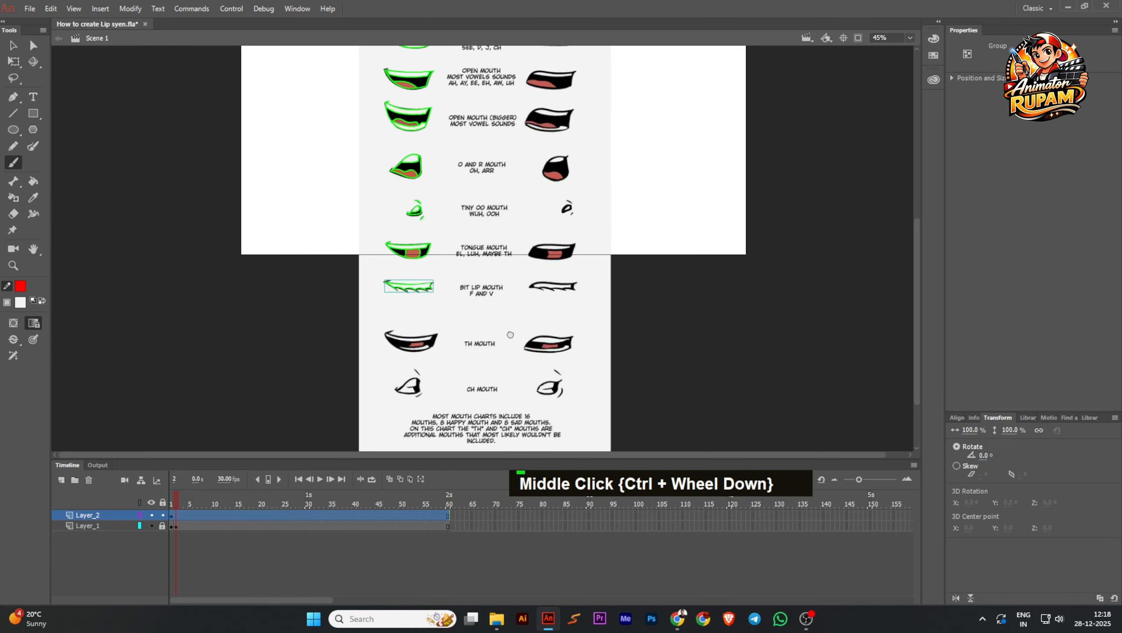
middle_click(472, 372)
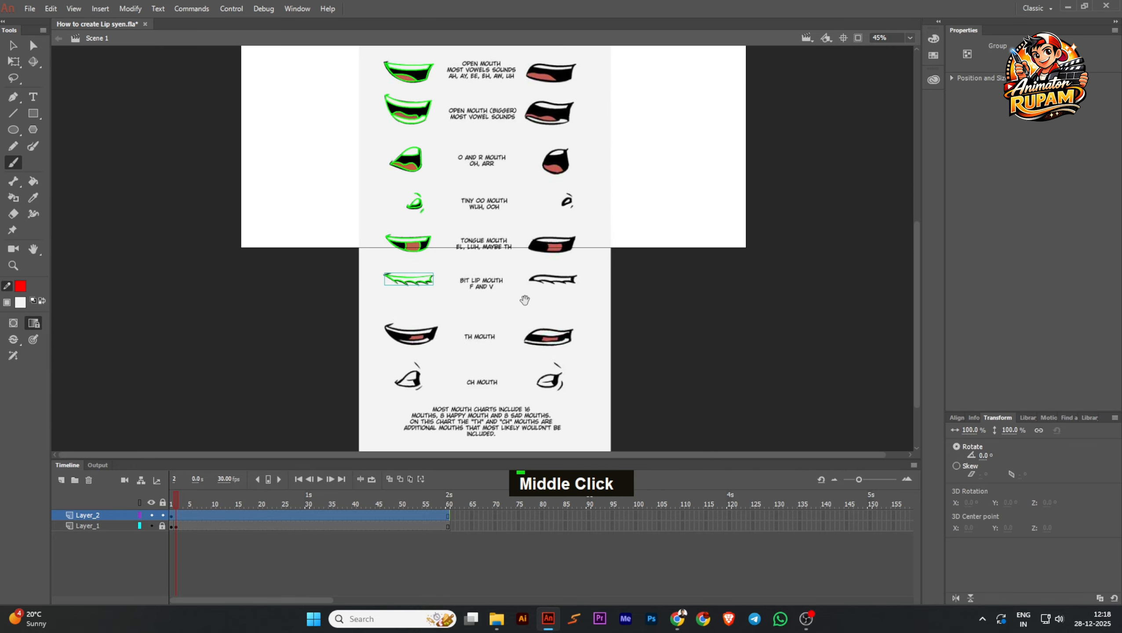
ctrl+scroll(405, 346, up, 2)
middle_click(405, 346)
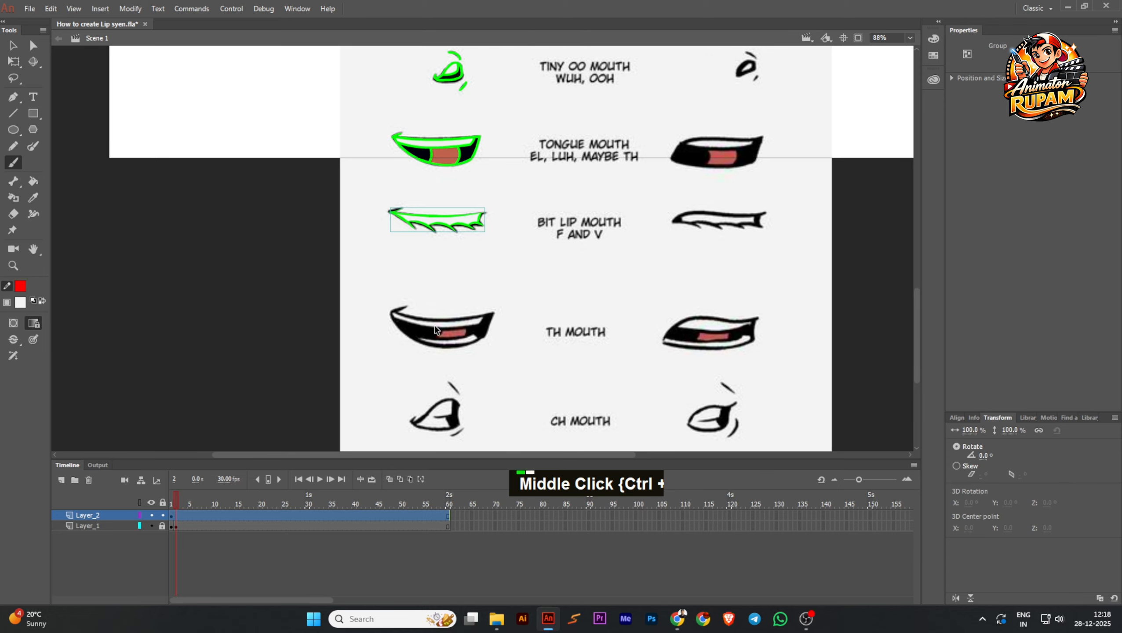
ctrl+scroll(437, 334, up, 2)
ctrl+scroll(437, 334, down, 2)
click(13, 114)
click(20, 286)
ctrl+scroll(509, 291, up, 4)
ctrl+scroll(396, 298, up, 2)
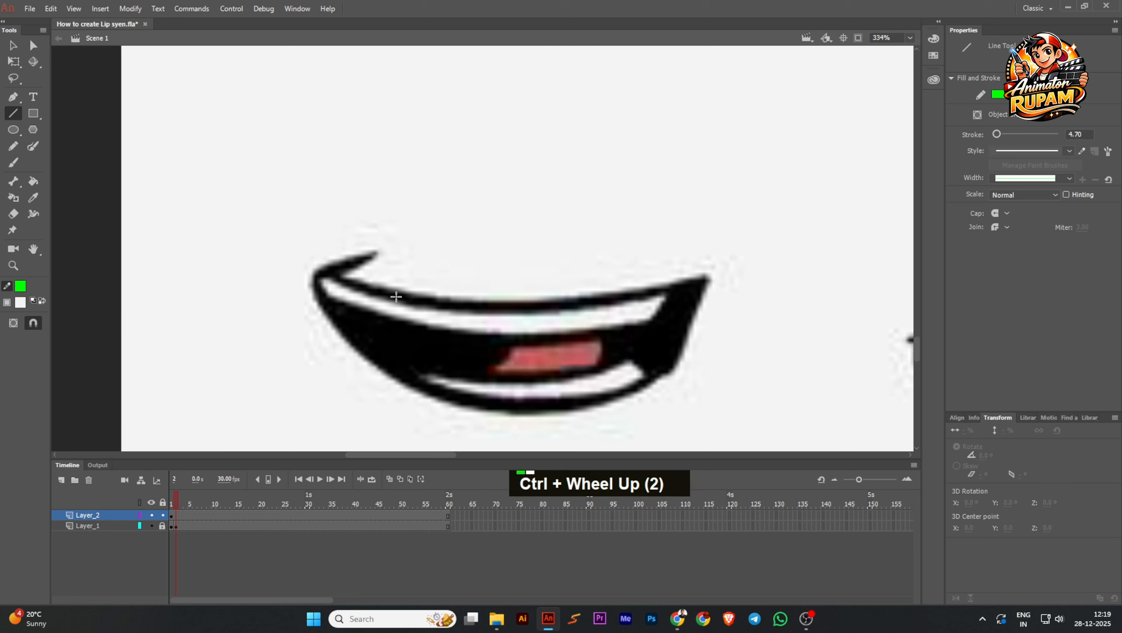
middle_click(396, 299)
mouse_move(324, 272)
mouse_down()
mouse_move(589, 302)
mouse_move(702, 279)
mouse_move(588, 316)
mouse_up()
ctrl+scroll(343, 277, up, 3)
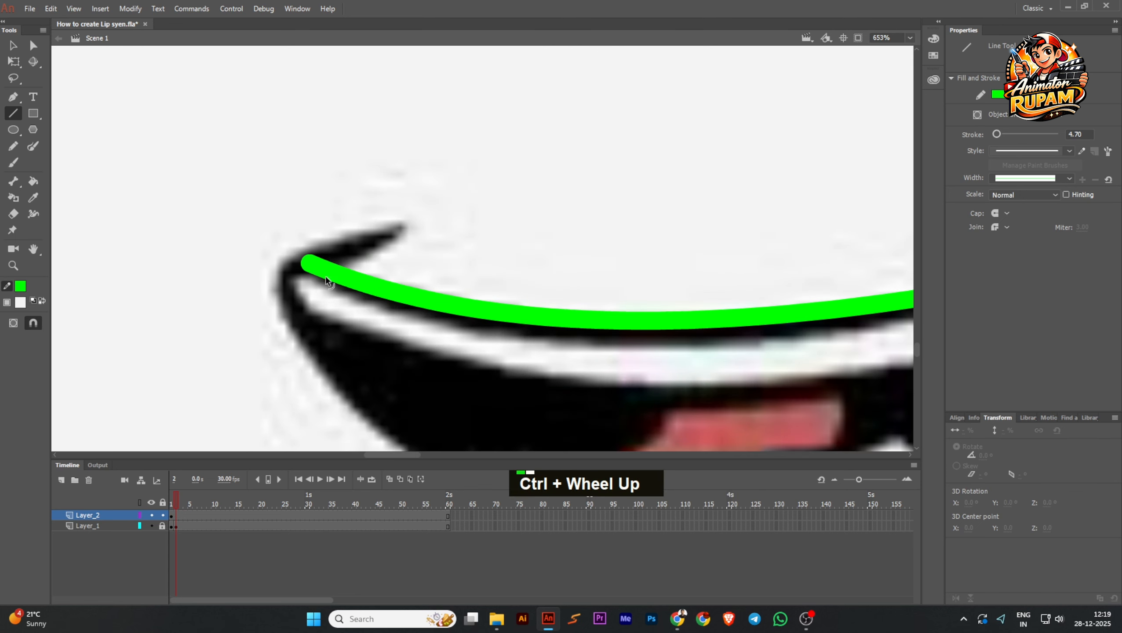
mouse_move(304, 265)
mouse_down()
mouse_move(409, 227)
mouse_move(397, 230)
mouse_up()
ctrl+click(360, 251)
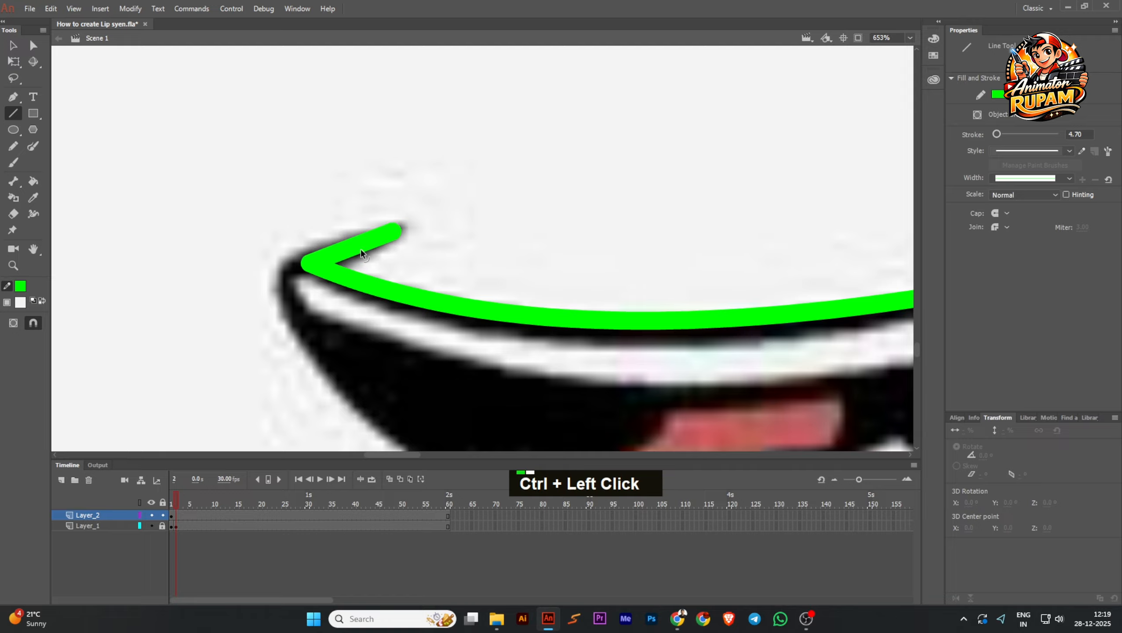
- Trace the TH mouth's lower lip curve and right side, bending the lines to close the outline against the upper lip
mouse_move(305, 265)
mouse_down()
mouse_move(283, 291)
mouse_move(291, 304)
mouse_move(282, 278)
mouse_move(488, 406)
mouse_move(507, 406)
mouse_up()
ctrl+scroll(283, 279, down, 2)
ctrl+drag(439, 365, 431, 401)
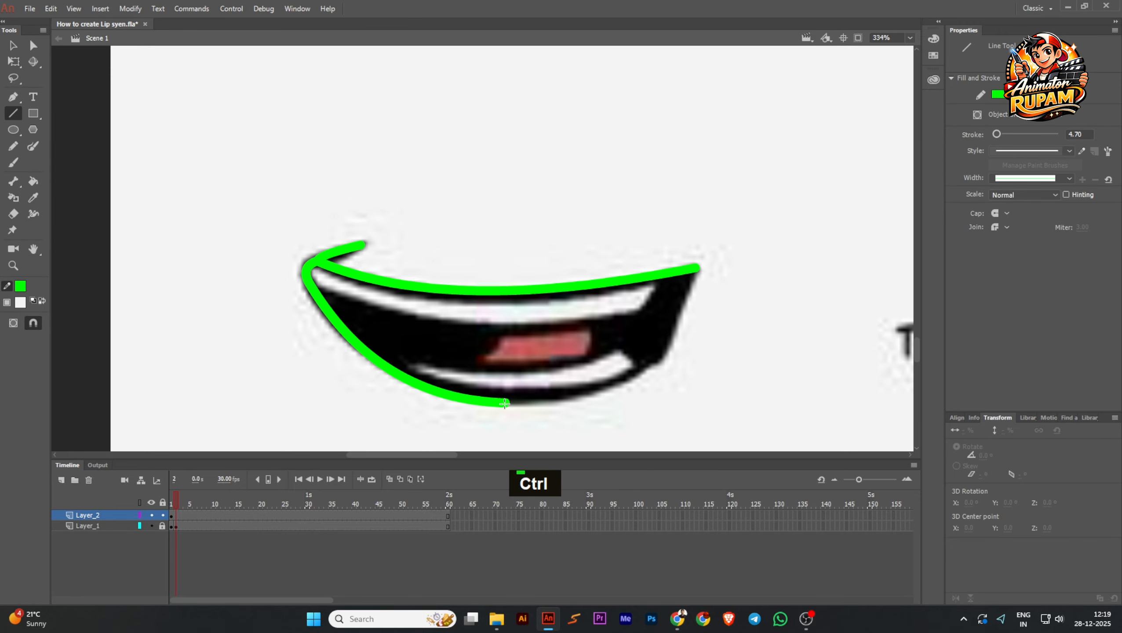
mouse_move(507, 404)
mouse_down()
mouse_move(661, 362)
mouse_move(606, 387)
mouse_move(664, 359)
mouse_move(713, 281)
mouse_move(726, 217)
mouse_up()
ctrl+scroll(617, 385, up, 2)
ctrl+drag(681, 286, 692, 299)
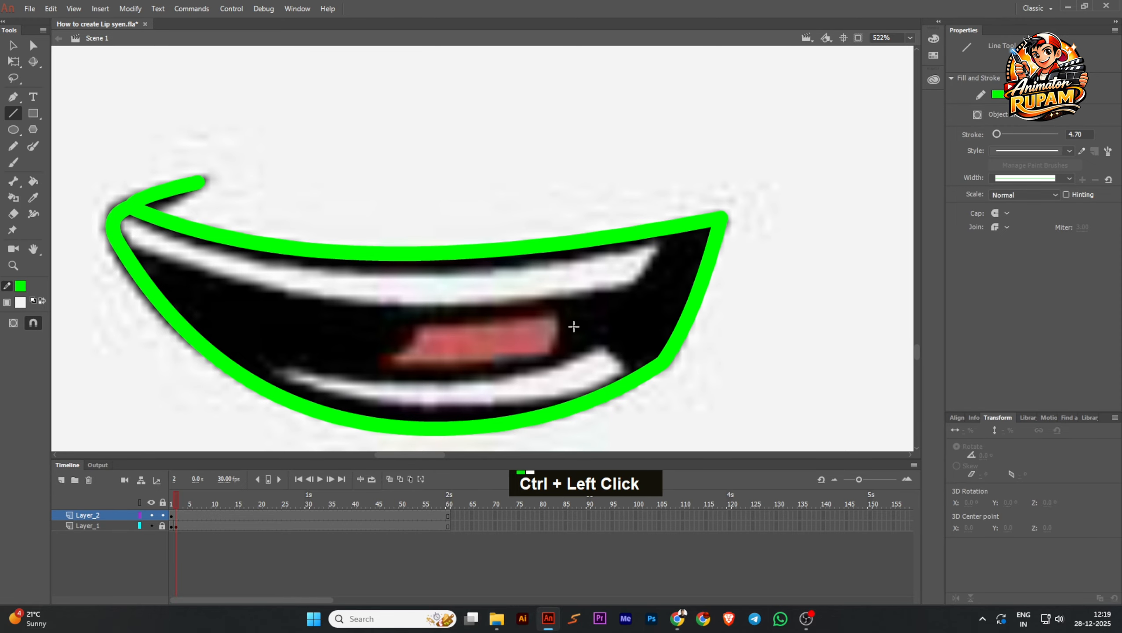
- Outline the TH mouth's lower teeth with a curved line and a short rounded right end joining the lower lip
mouse_move(242, 369)
mouse_down()
mouse_move(428, 381)
mouse_move(607, 351)
mouse_move(629, 376)
mouse_up()
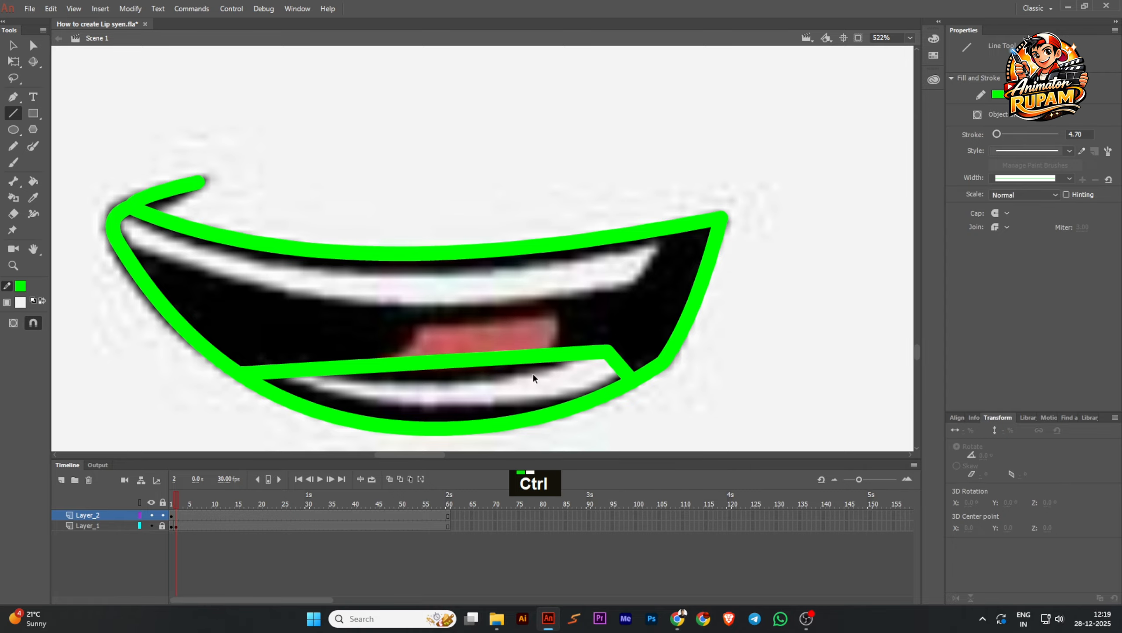
ctrl+click(488, 357)
ctrl+drag(488, 356, 506, 389)
ctrl+drag(615, 358, 621, 350)
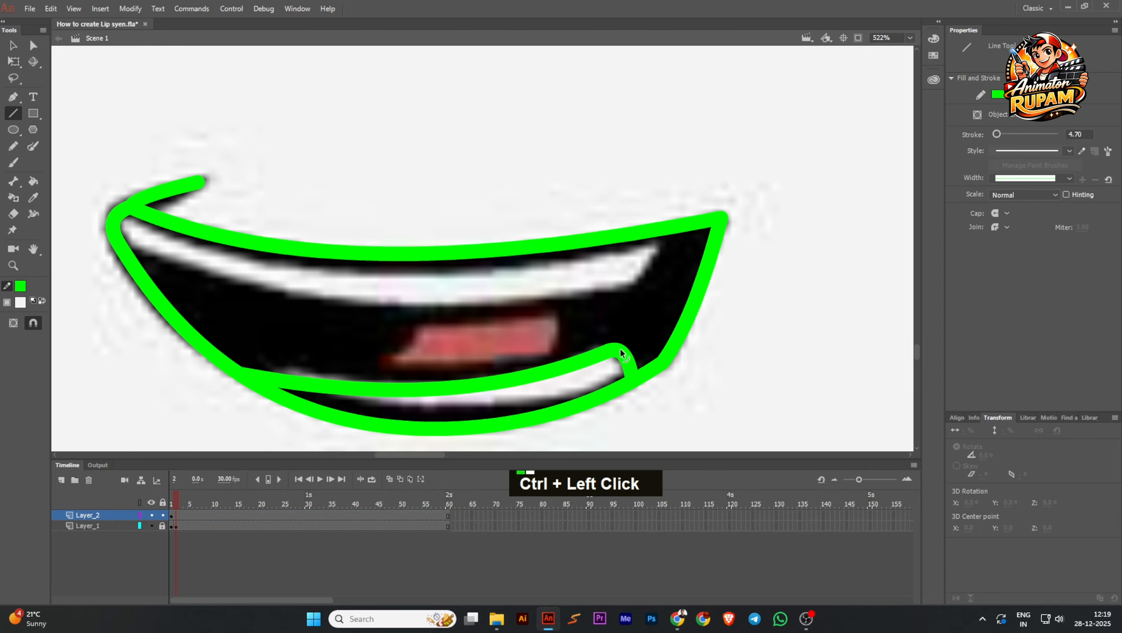
- Outline the TH mouth's upper teeth with a curve from the left corner and a rounded right end meeting the upper lip
scroll(496, 337, down, 1)
middle_click(495, 338)
scroll(495, 332, up, 1)
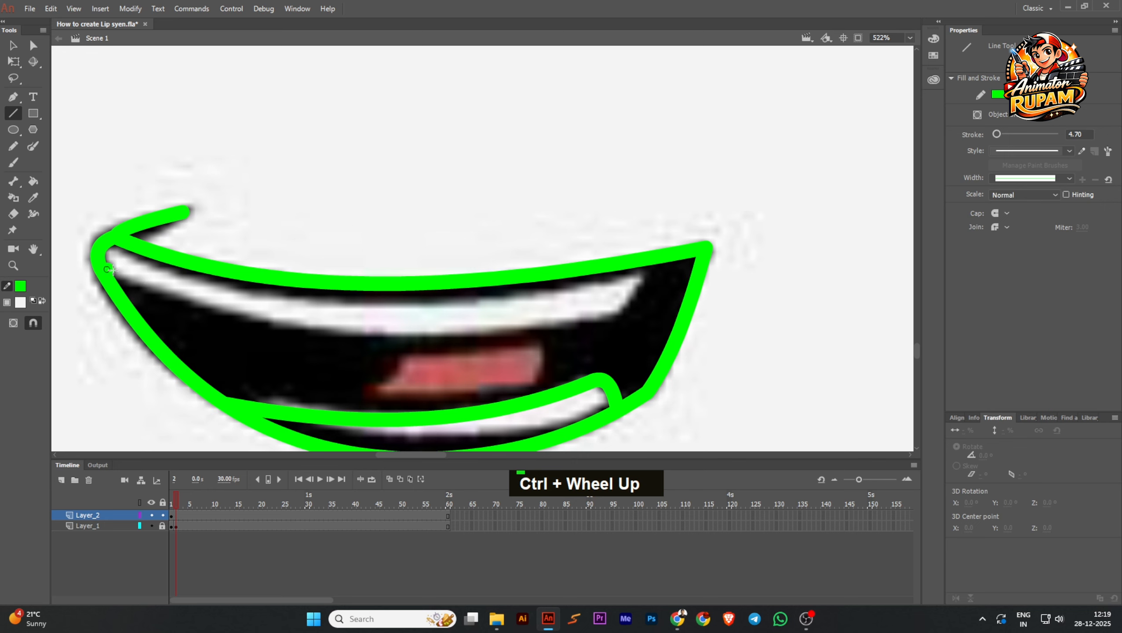
mouse_move(108, 269)
mouse_down()
mouse_move(389, 328)
mouse_move(619, 310)
mouse_move(573, 327)
mouse_move(592, 334)
mouse_move(646, 261)
mouse_move(639, 295)
mouse_up()
ctrl+click(303, 340)
ctrl+click(387, 335)
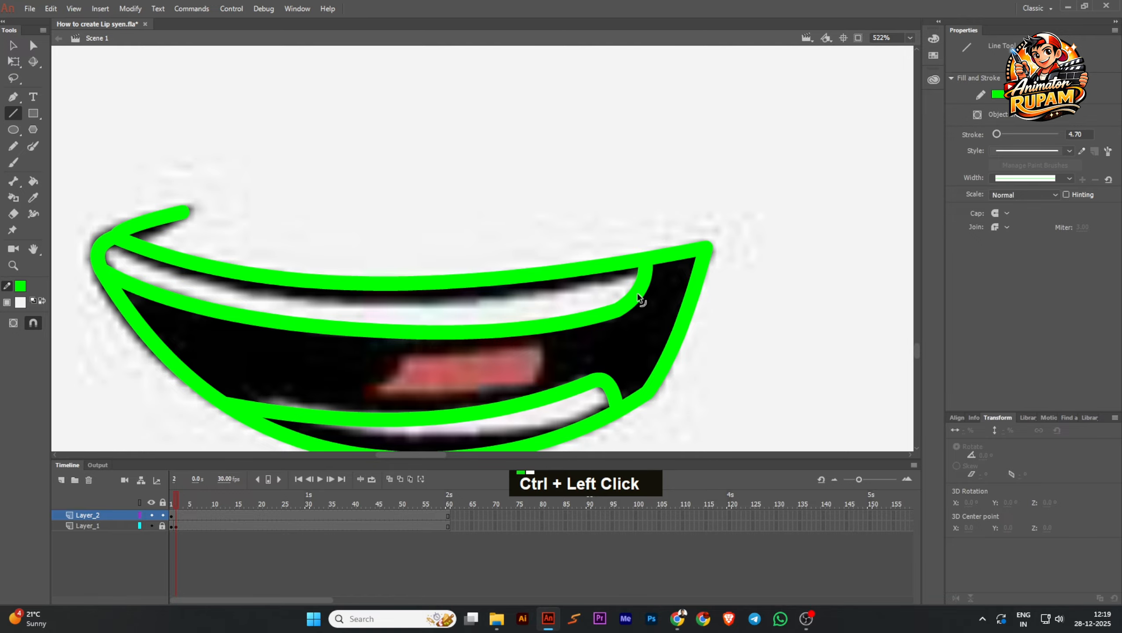
- Draw curved lines for the left and right edges of the TH mouth's tongue between the upper and lower teeth
ctrl+scroll(488, 351, down, 3)
ctrl+scroll(462, 332, up, 3)
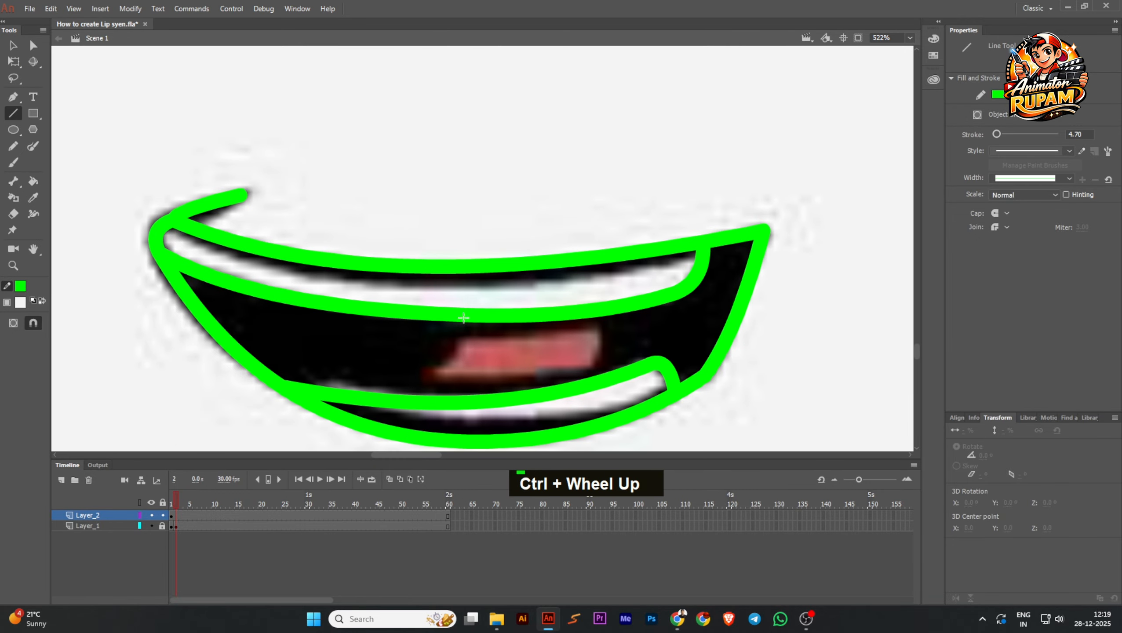
mouse_move(464, 318)
mouse_down()
mouse_move(414, 388)
mouse_move(390, 395)
mouse_move(446, 381)
mouse_up()
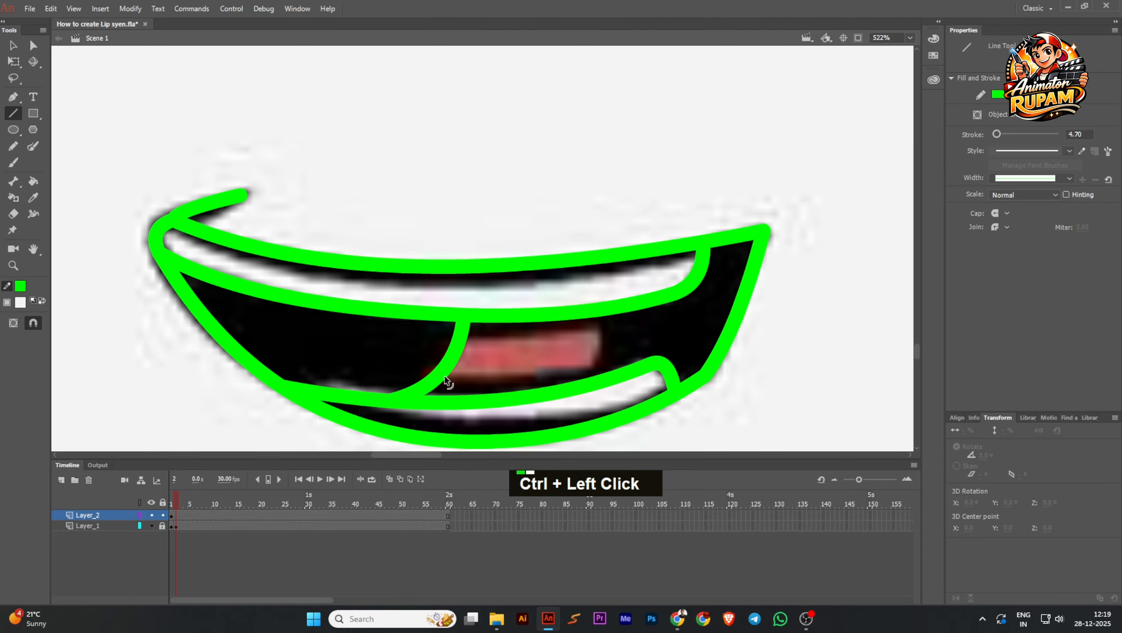
mouse_move(605, 317)
mouse_down()
mouse_move(587, 381)
mouse_move(609, 357)
mouse_up()
ctrl+scroll(554, 368, down, 5)
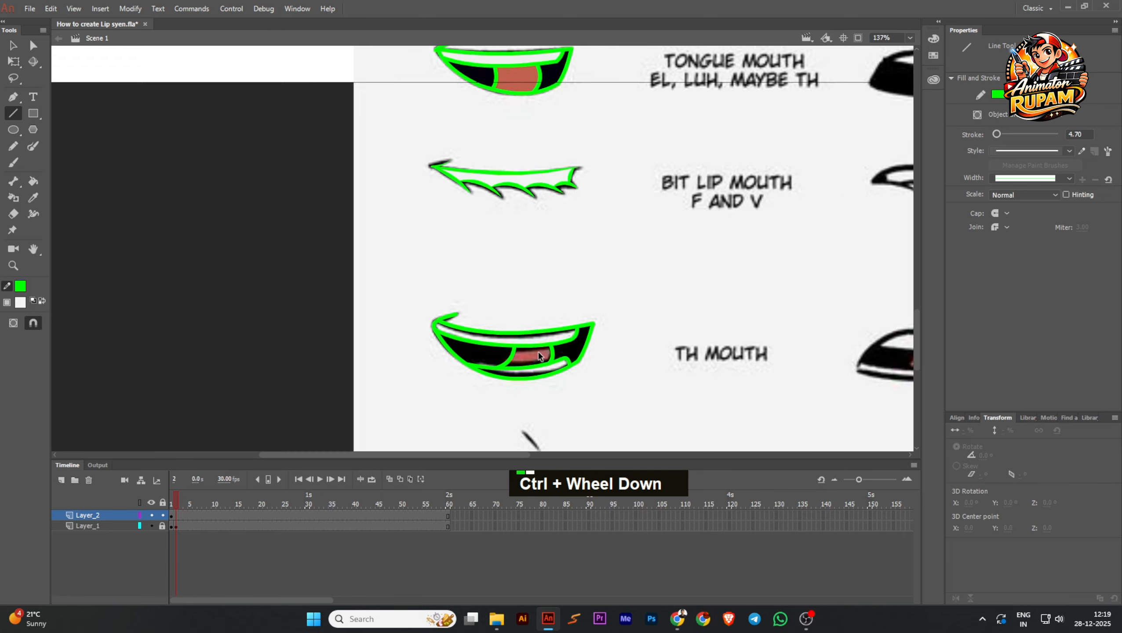
- Convert the TH mouth's line work into a single drawing object and save the document
ctrl+drag(633, 396, 413, 295)
ctrl+scroll(510, 355, up, 2)
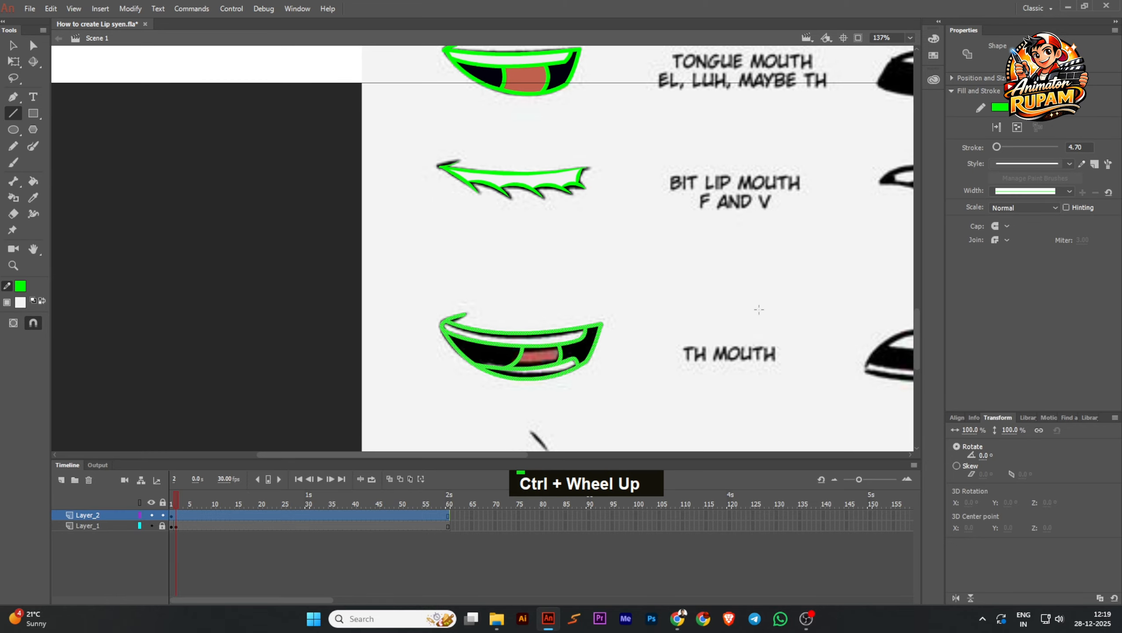
click(1018, 129)
ctrl+scroll(549, 382, down, 2)
key(ctrl+s)
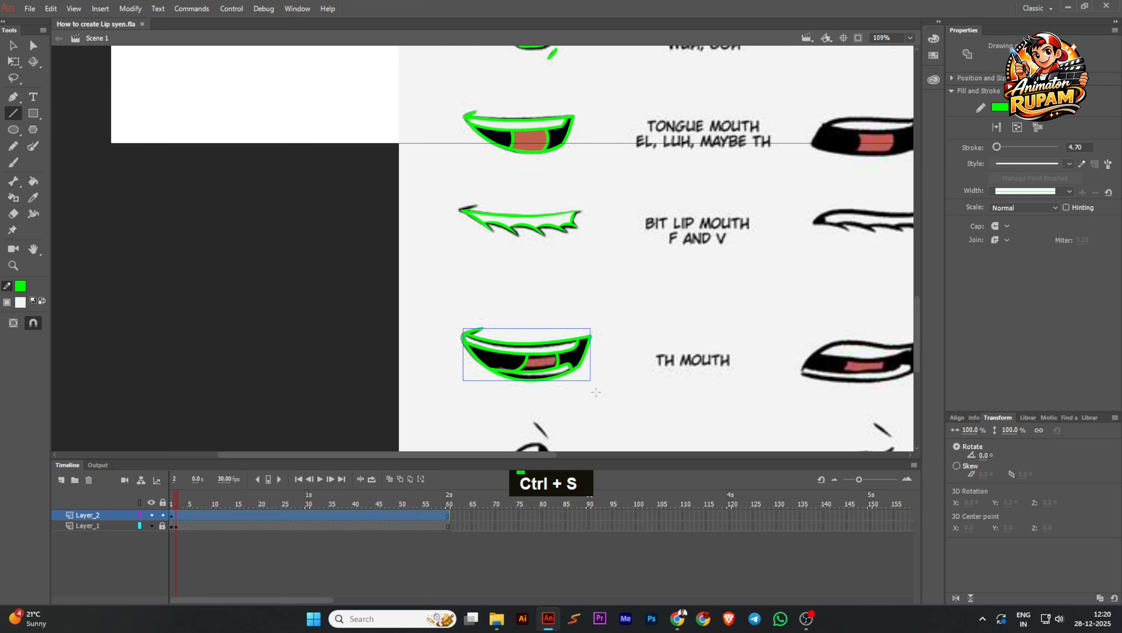
- Fill the TH mouth's teeth white, its inner cavity black and its tongue muted red with the Paint Bucket
middle_click(594, 392)
ctrl+scroll(518, 368, up, 5)
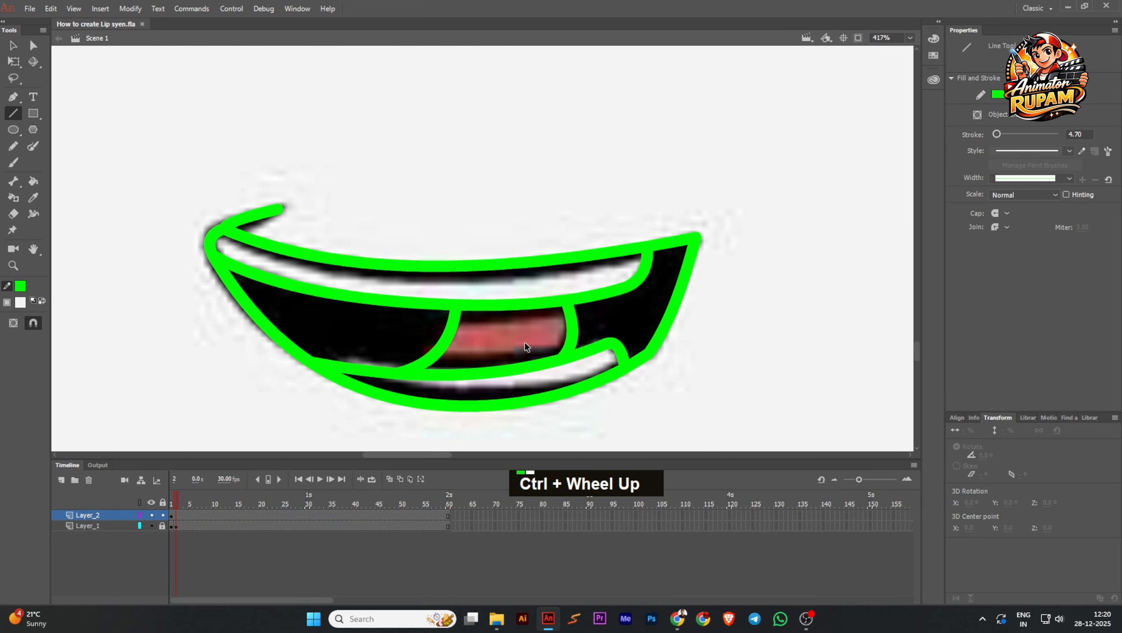
ctrl+scroll(526, 340, down, 5)
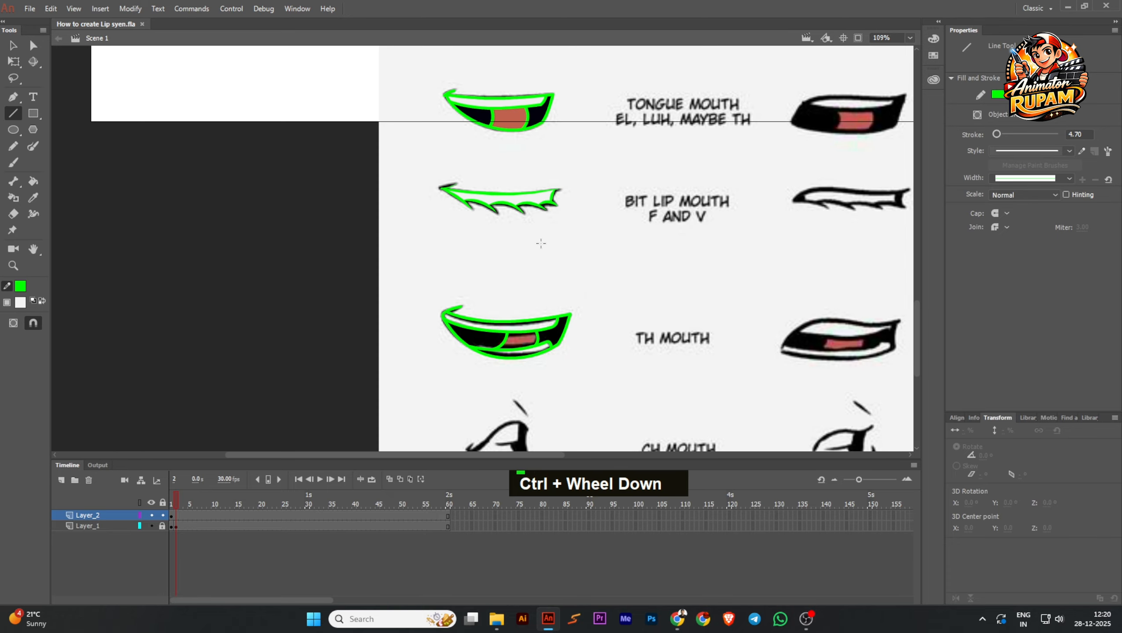
middle_click(552, 428)
middle_click(544, 251)
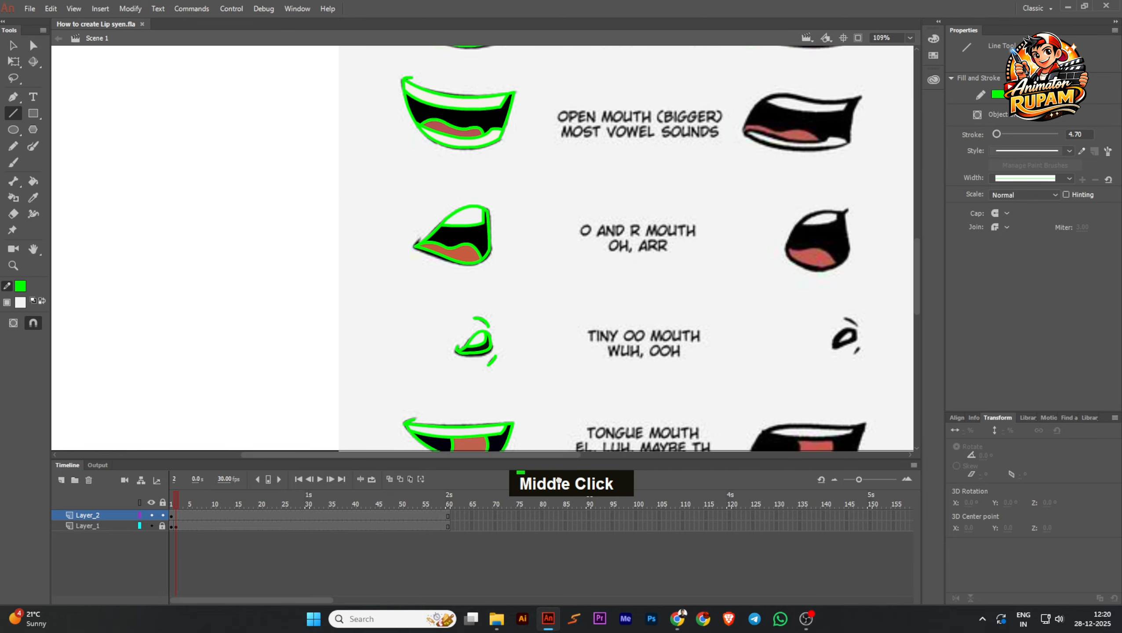
ctrl+scroll(559, 326, down, 2)
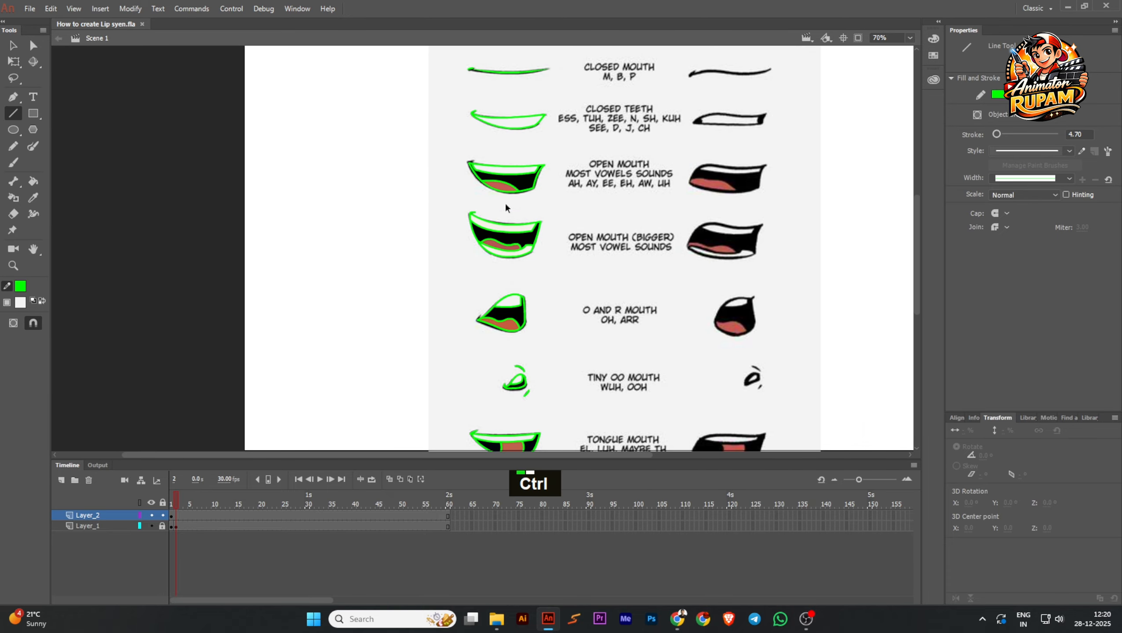
ctrl+scroll(501, 217, up, 3)
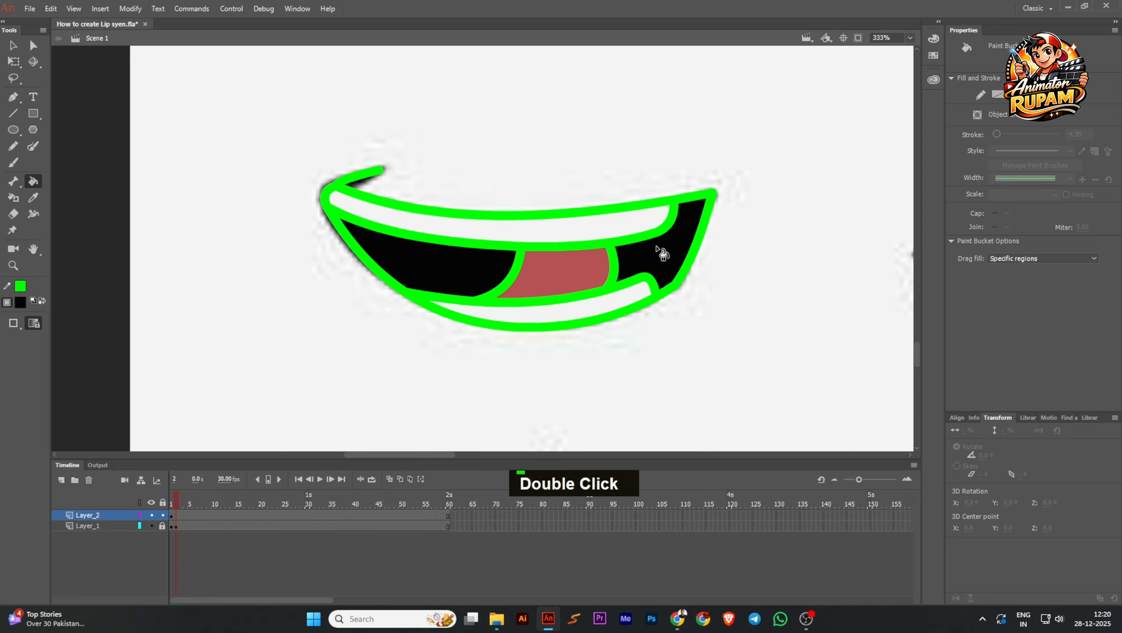
ctrl+scroll(567, 318, down, 2)
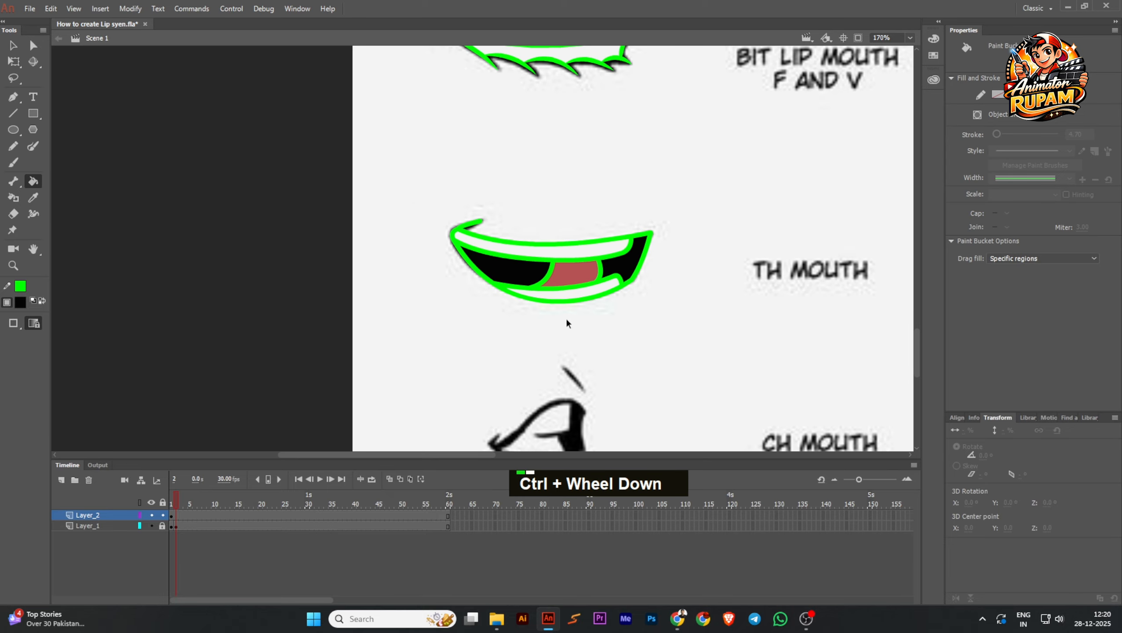
- Select the whole coloured TH mouth, clear the selection, and save the document
ctrl+scroll(569, 318, down, 1)
middle_click(569, 318)
ctrl+drag(622, 312, 410, 180)
ctrl+click(596, 369)
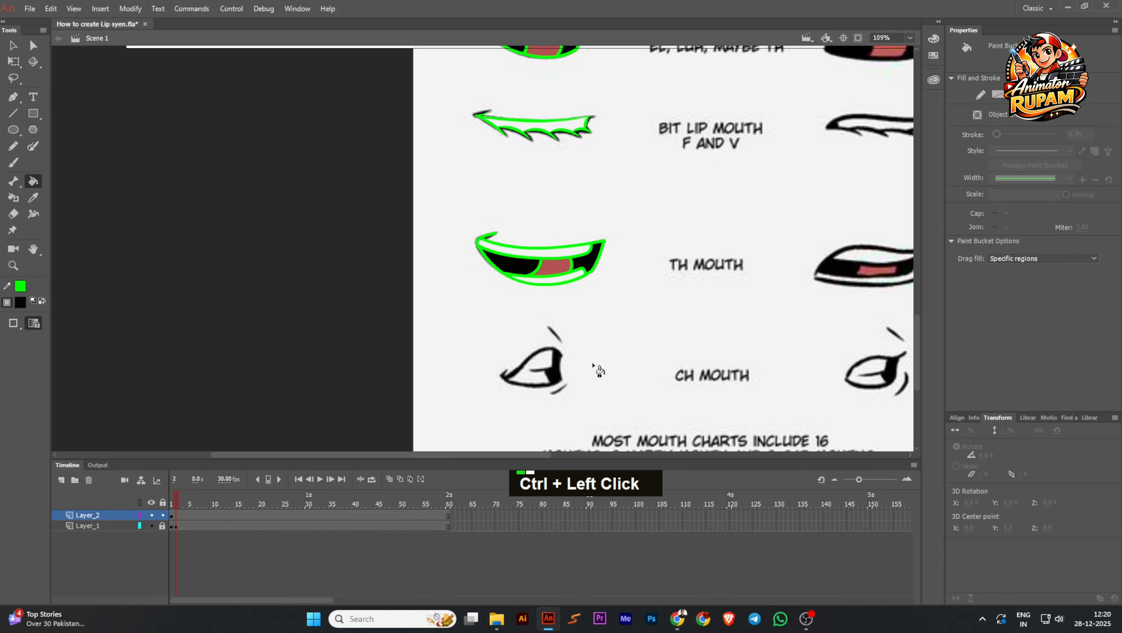
key(space)
drag(600, 367, 572, 309)
ctrl+scroll(518, 321, up, 3)
ctrl+scroll(516, 320, down, 3)
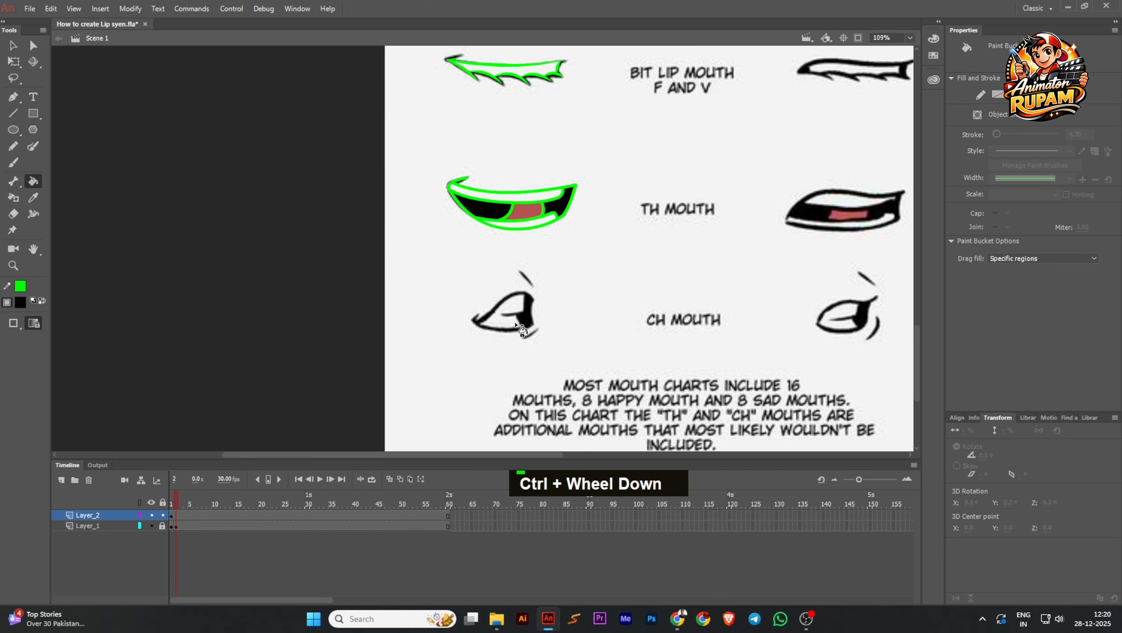
middle_click(523, 326)
key(ctrl)
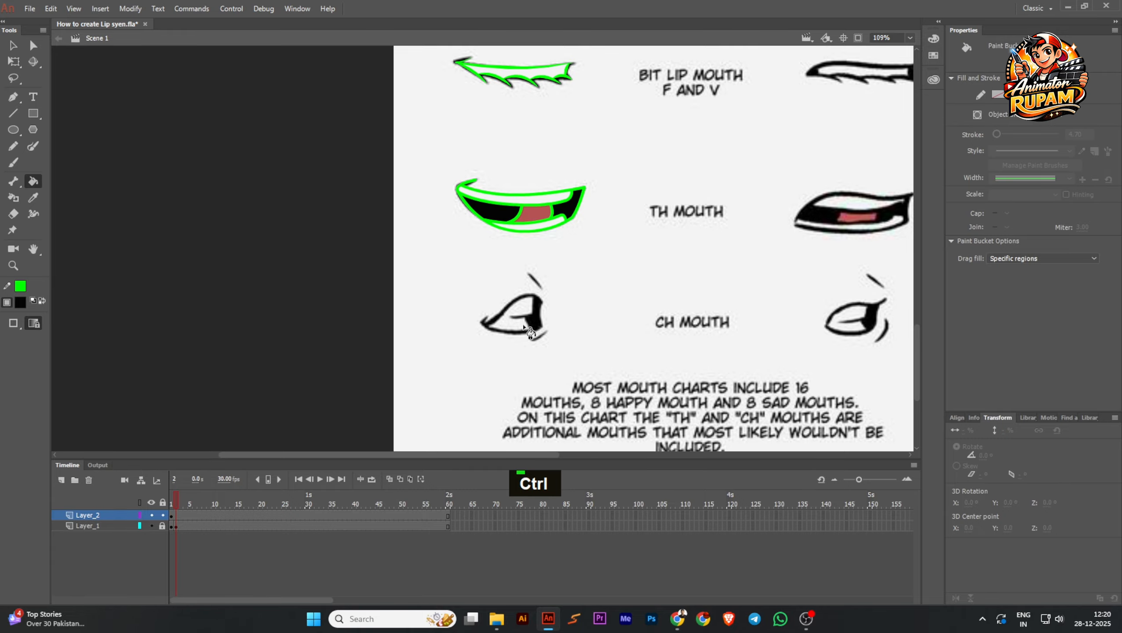
ctrl+scroll(527, 330, up, 3)
key(ctrl+s)
- Trace the CH mouth's upper lip with a green 4.70 line, bending it from the left corner over to the right edge
click(13, 113)
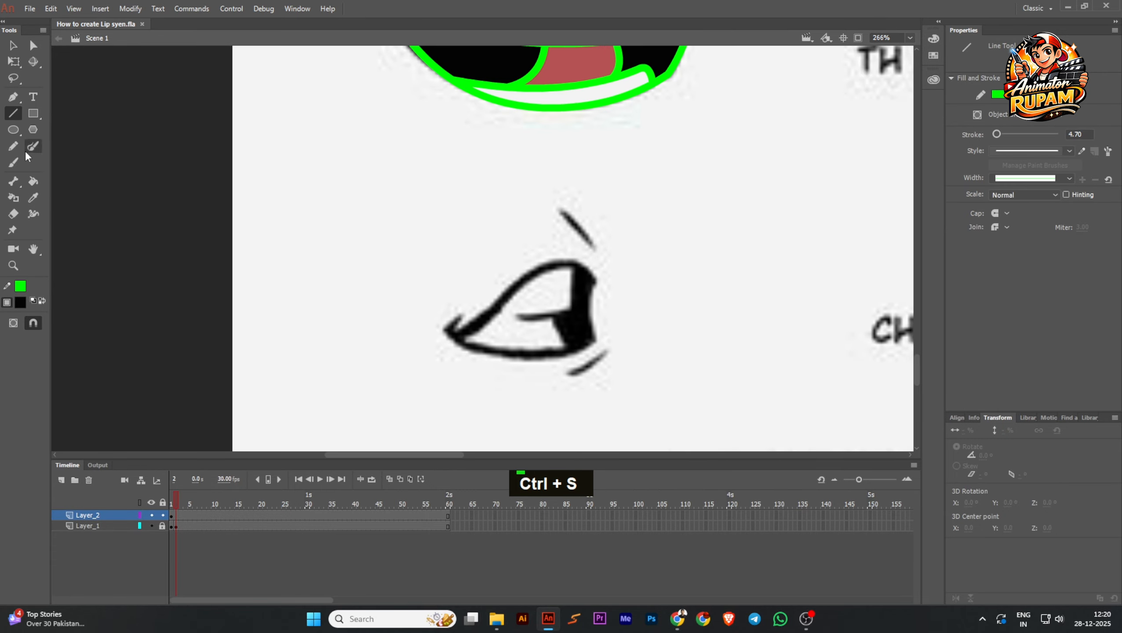
click(24, 286)
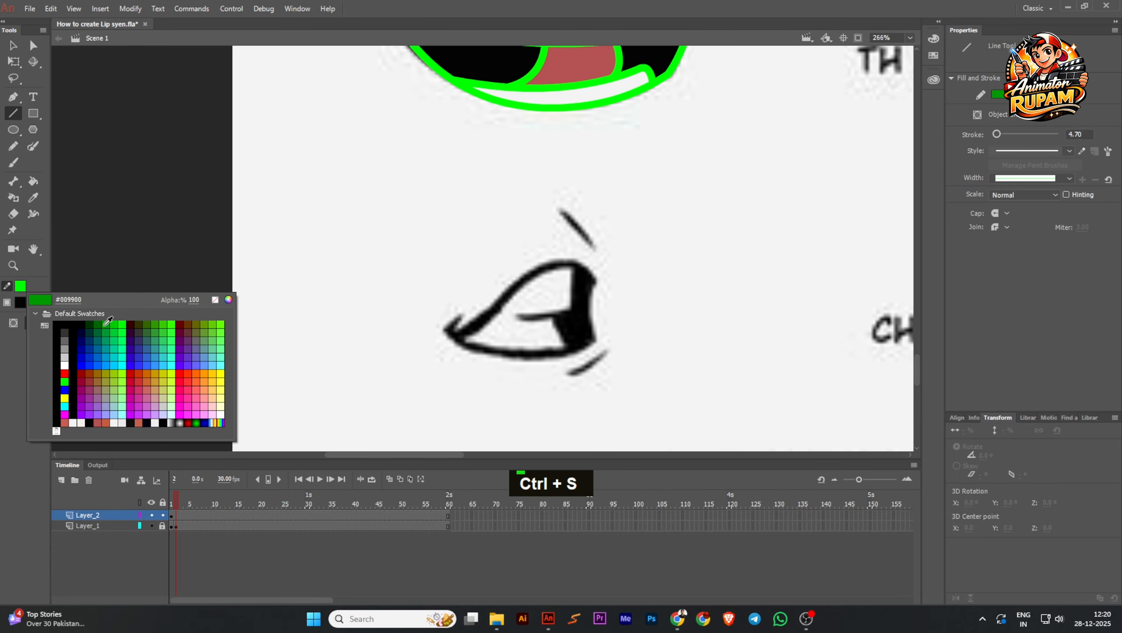
double_click(123, 322)
ctrl+scroll(489, 300, up, 2)
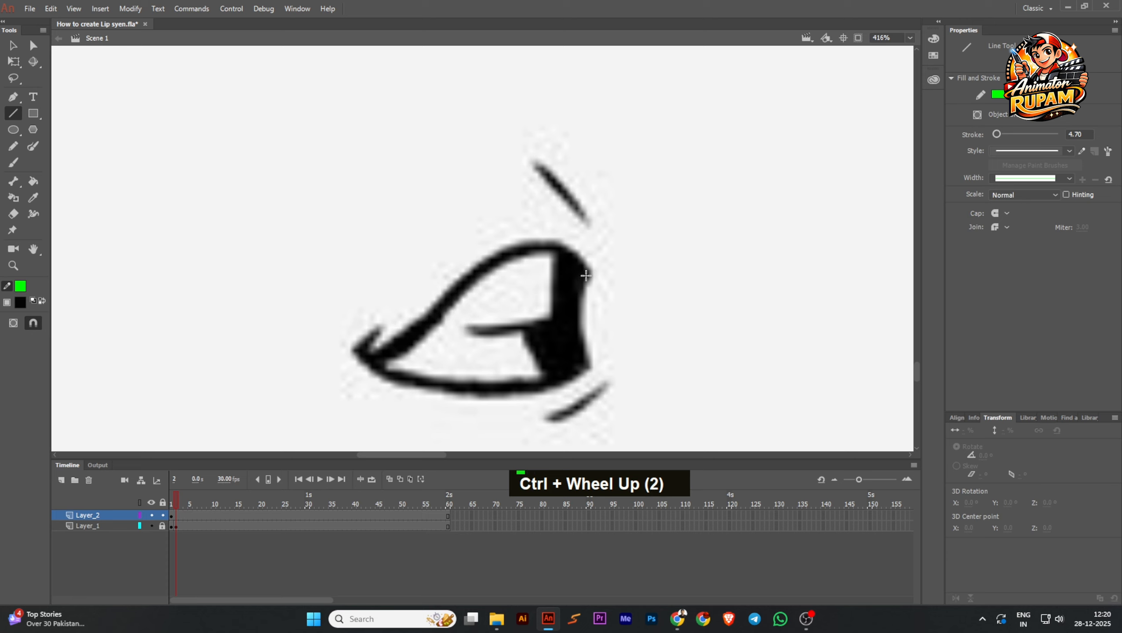
drag(586, 275, 429, 321)
ctrl+drag(488, 301, 503, 245)
drag(587, 276, 584, 274)
mouse_move(436, 316)
ctrl+mouse_down()
mouse_move(378, 364)
mouse_move(370, 354)
mouse_move(403, 346)
mouse_move(434, 316)
ctrl+mouse_up()
ctrl+drag(369, 352, 399, 347)
- Trace the CH mouth's right edge down from the upper lip's end, bowing the line slightly inward
drag(588, 271, 587, 365)
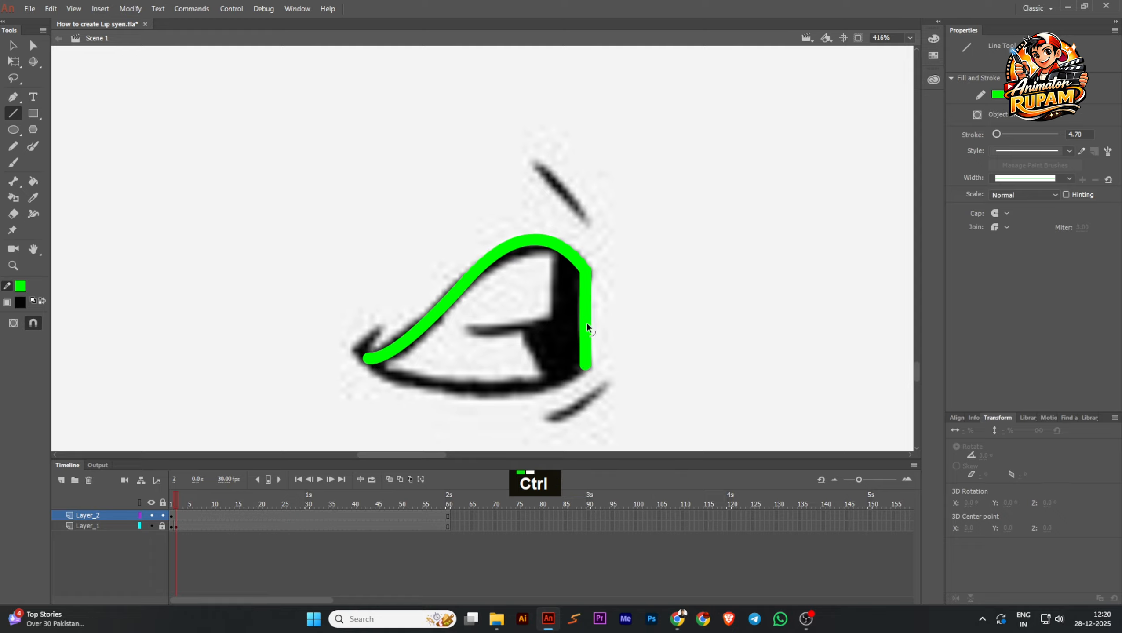
ctrl+drag(586, 323, 579, 320)
ctrl+click(584, 364)
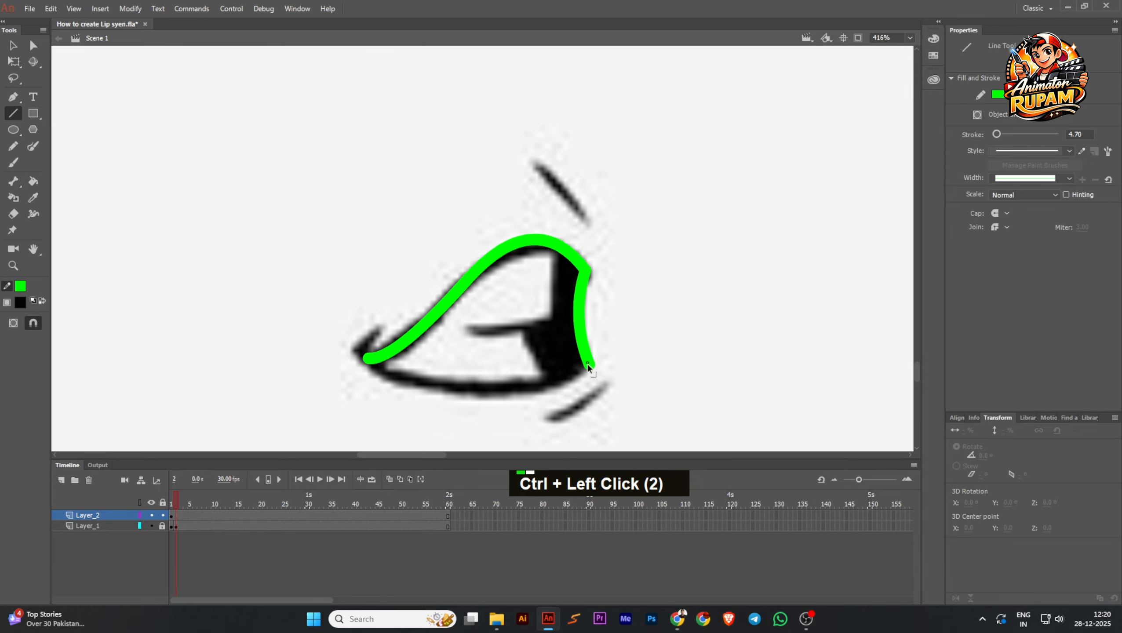
- Trace the CH mouth's lower lip from the right edge's lower end back to the left corner, bowing it downward and rounding it near the right end
mouse_move(585, 364)
mouse_down()
mouse_move(399, 371)
mouse_move(367, 360)
mouse_move(414, 388)
mouse_move(380, 383)
mouse_move(563, 393)
mouse_up()
scroll(494, 385, up, 2)
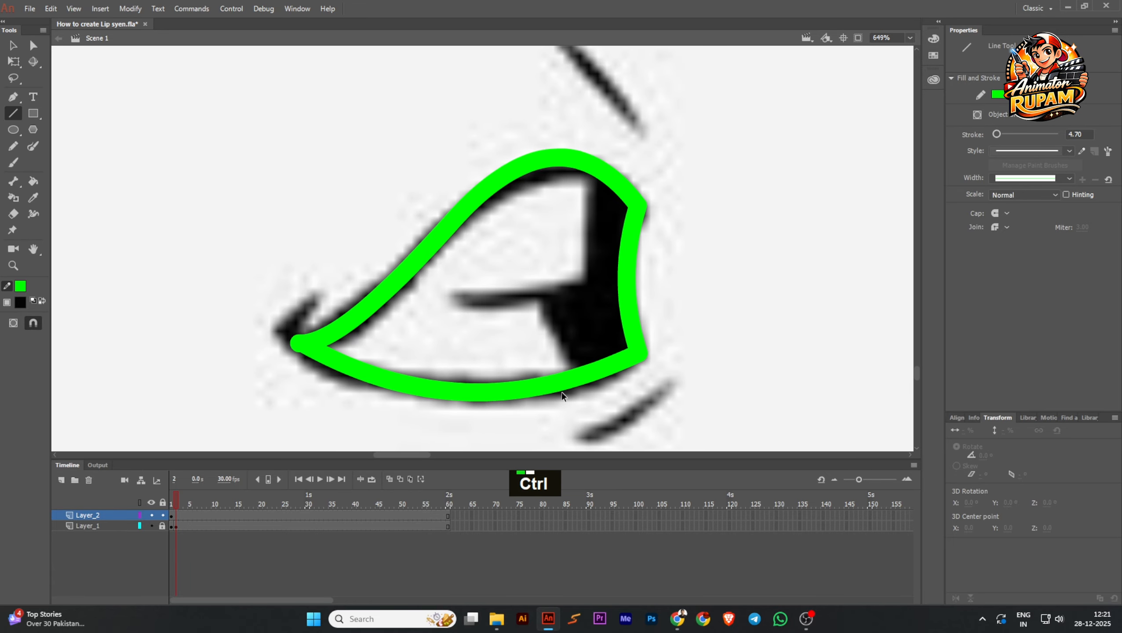
ctrl+scroll(327, 345, up, 2)
ctrl+click(265, 318)
ctrl+scroll(441, 353, down, 4)
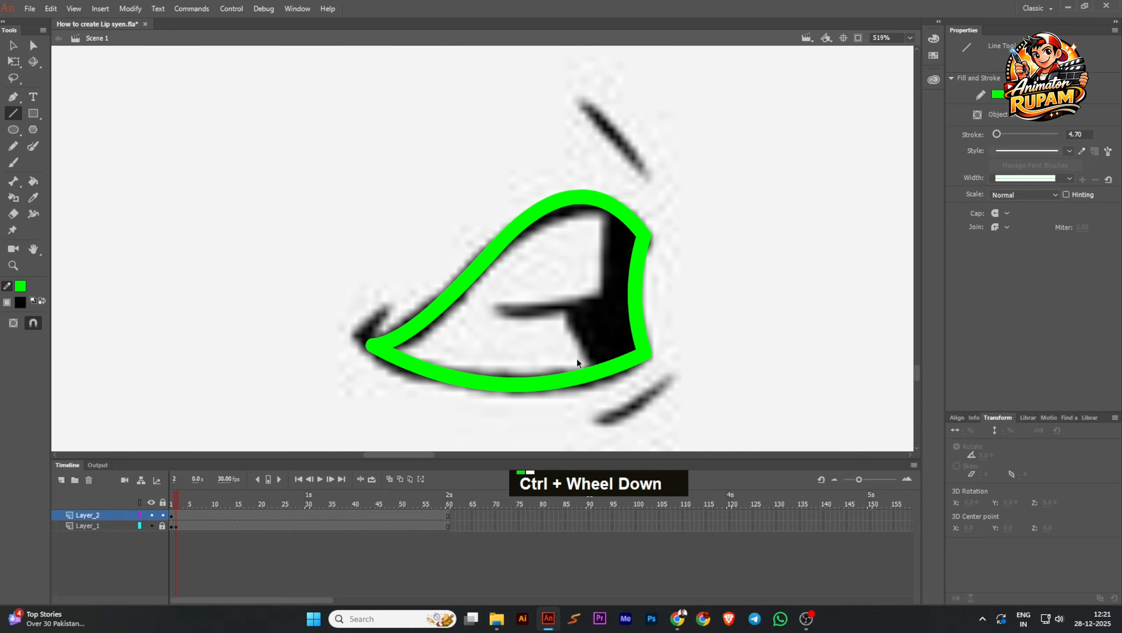
ctrl+alt+click(607, 373)
ctrl+click(625, 367)
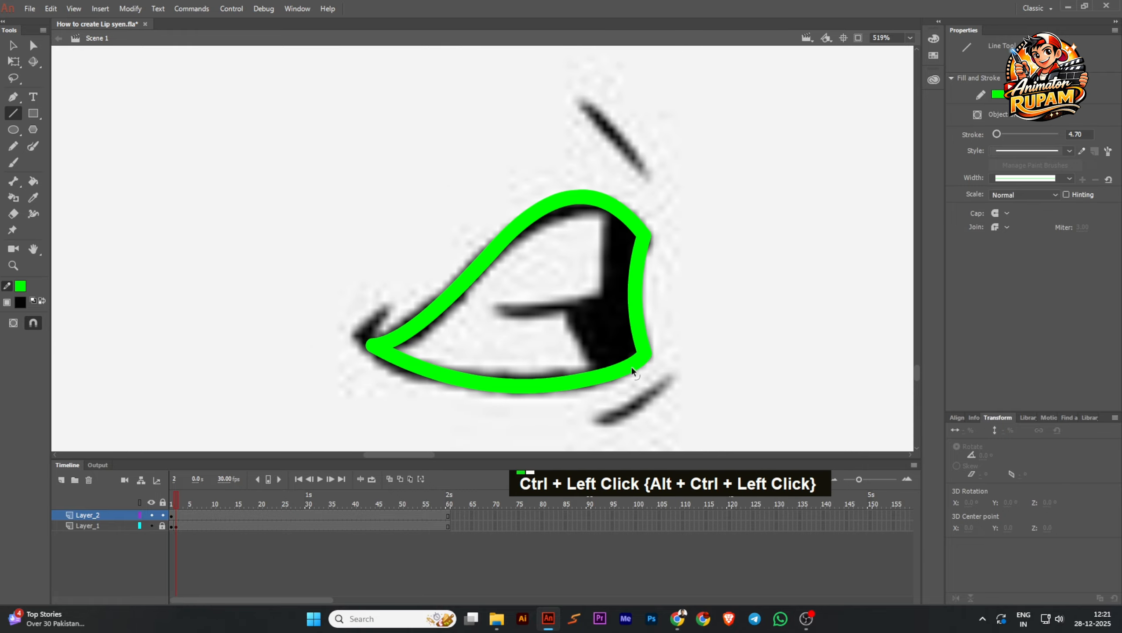
- Trace the CH mouth's inner lines: the horizontal teeth divider and the curved upper and lower teeth edges bordering the black cavity
ctrl+scroll(585, 345, down, 1)
ctrl+scroll(584, 346, up, 1)
mouse_move(490, 319)
mouse_down()
mouse_move(578, 319)
mouse_move(610, 389)
mouse_move(595, 366)
mouse_up()
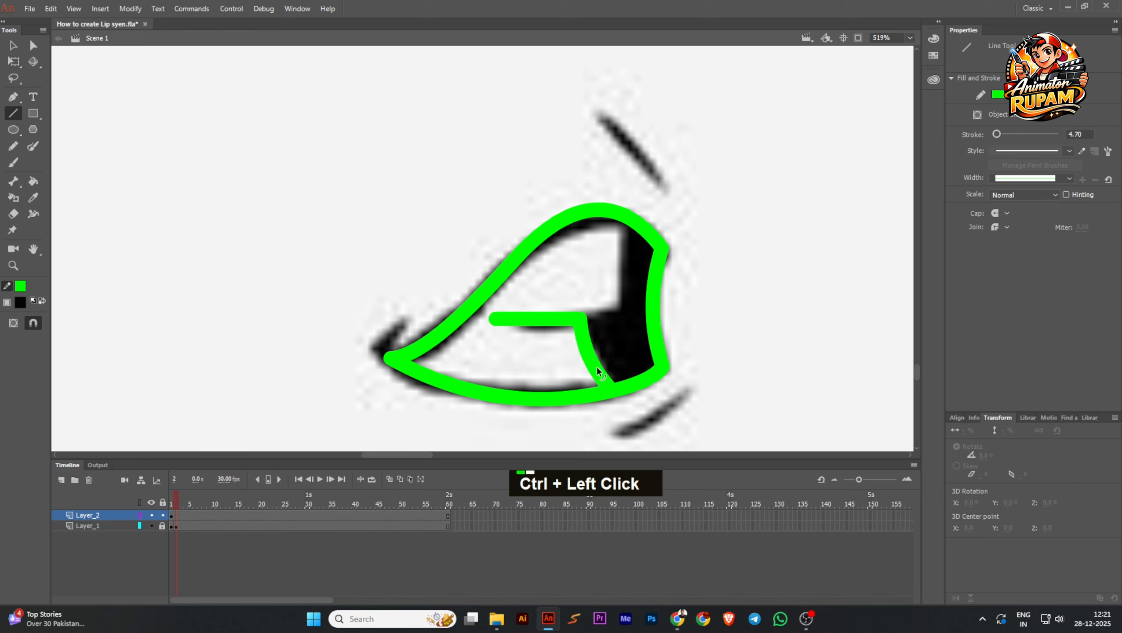
ctrl+drag(492, 319, 497, 326)
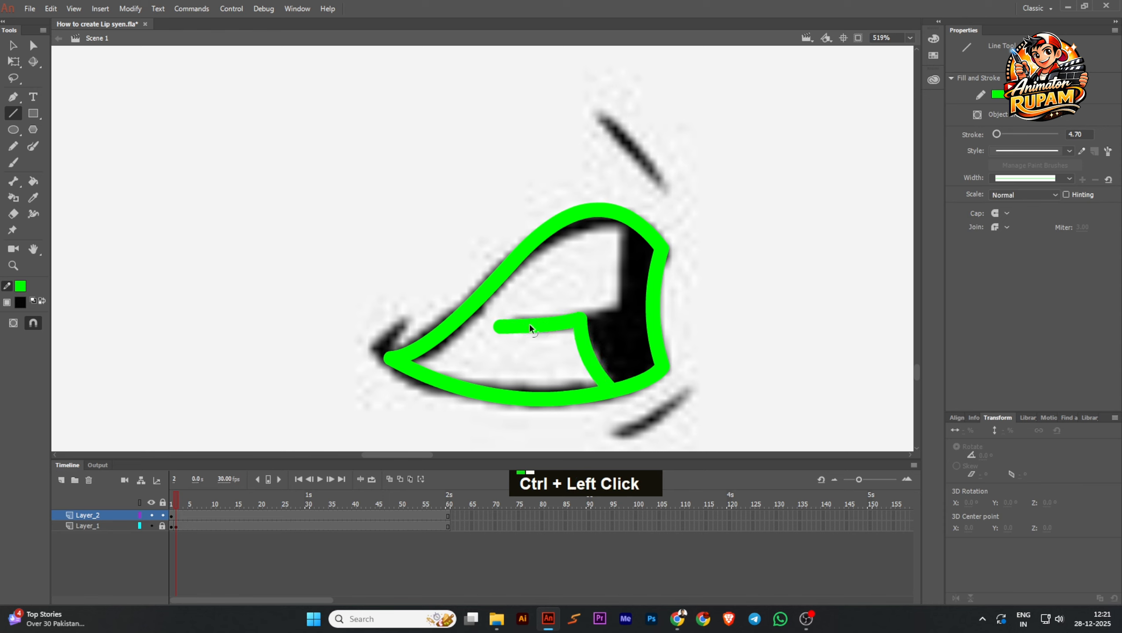
mouse_move(580, 317)
ctrl+mouse_down()
mouse_move(618, 306)
mouse_move(618, 218)
ctrl+mouse_up()
ctrl+click(611, 262)
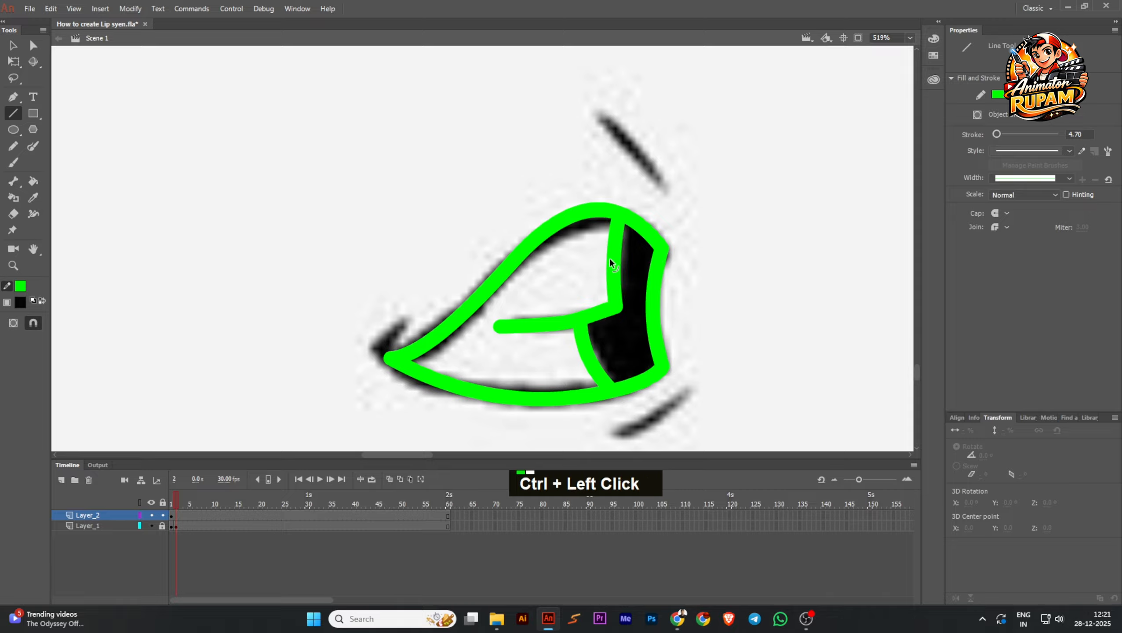
- Trace the small curved hook at the CH mouth's left corner
ctrl+scroll(554, 331, down, 3)
ctrl+scroll(483, 352, up, 3)
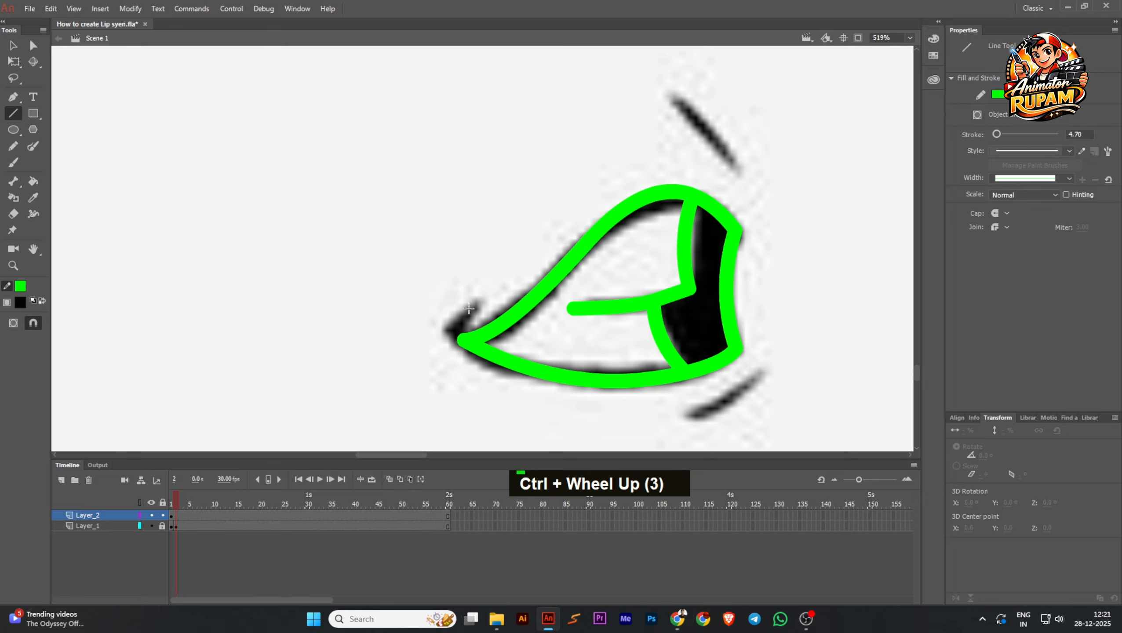
ctrl+click(454, 329)
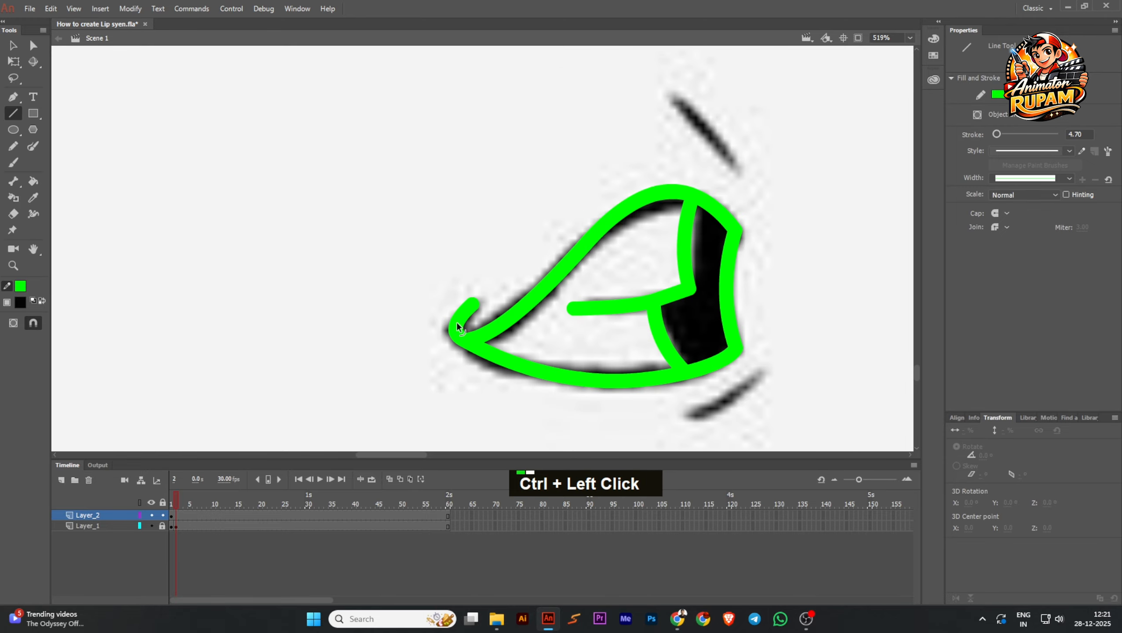
- Move the traced tiny OO mouth aside to inspect the reference beneath it, and undo the move
ctrl+scroll(457, 324, down, 5)
middle_click(542, 308)
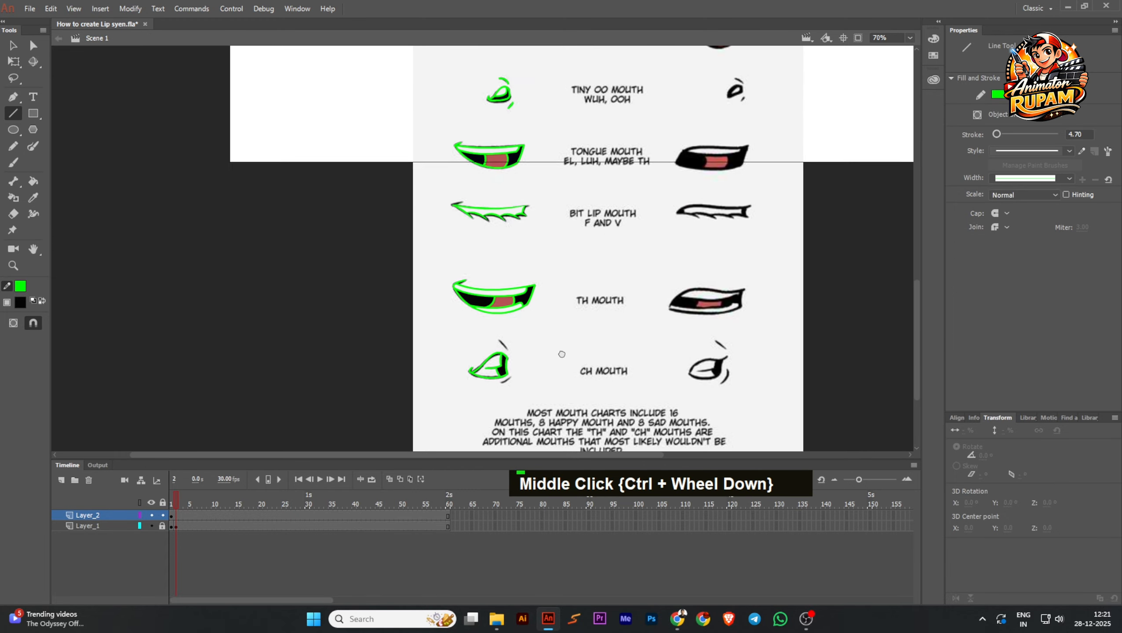
ctrl+scroll(525, 188, up, 4)
ctrl+scroll(526, 157, down, 2)
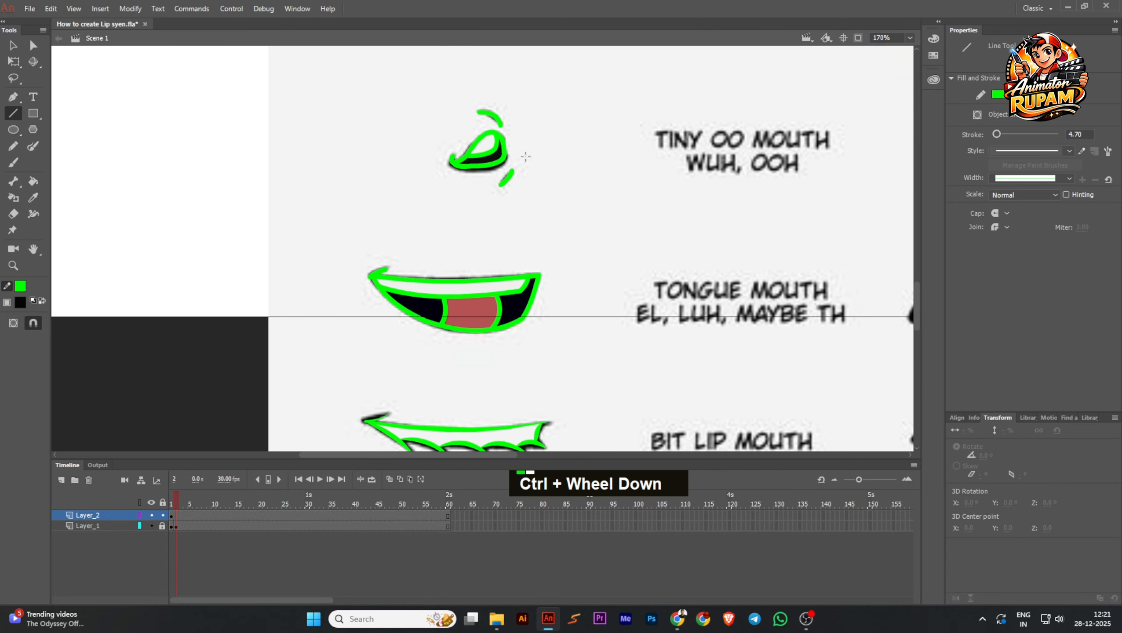
middle_click(526, 157)
ctrl+scroll(498, 235, up, 2)
ctrl+drag(555, 298, 372, 67)
ctrl+drag(496, 204, 276, 231)
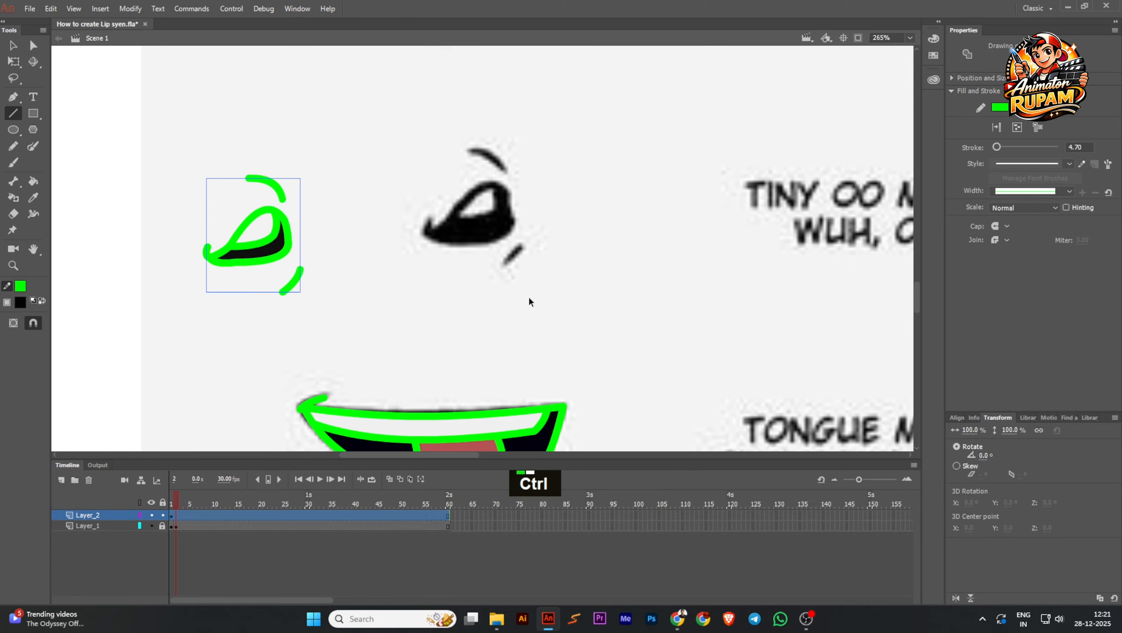
key(ctrl+z)
ctrl+scroll(550, 259, down, 7)
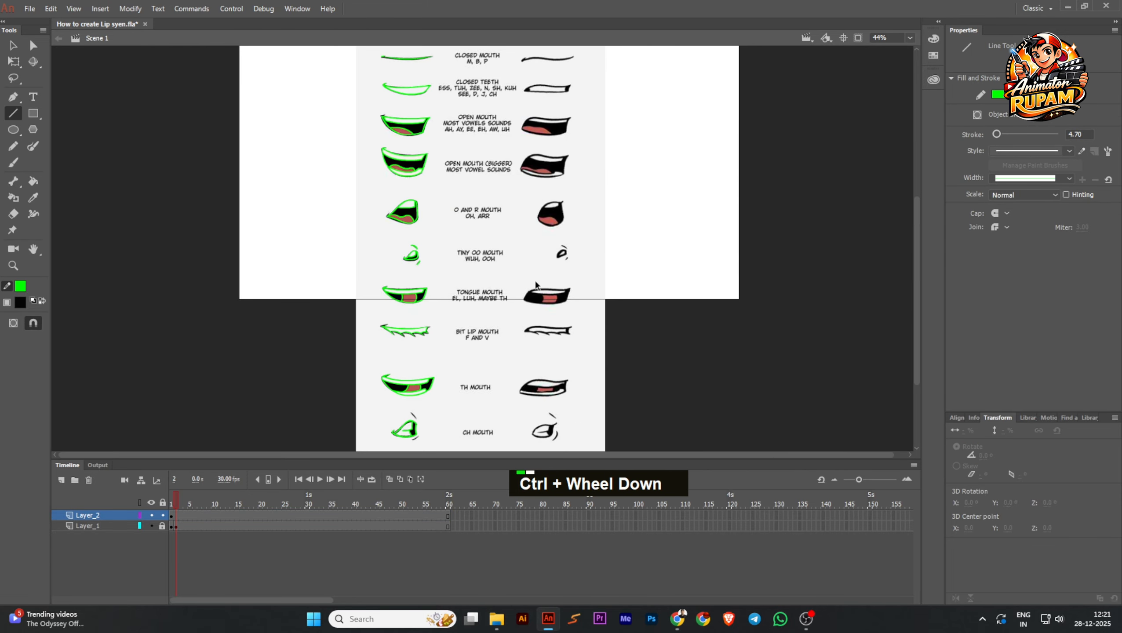
middle_click(514, 344)
ctrl+click(463, 312)
- Trace the two curved accent strokes above and below the CH mouth, and convert the whole CH drawing into a single drawing object
ctrl+scroll(413, 353, up, 6)
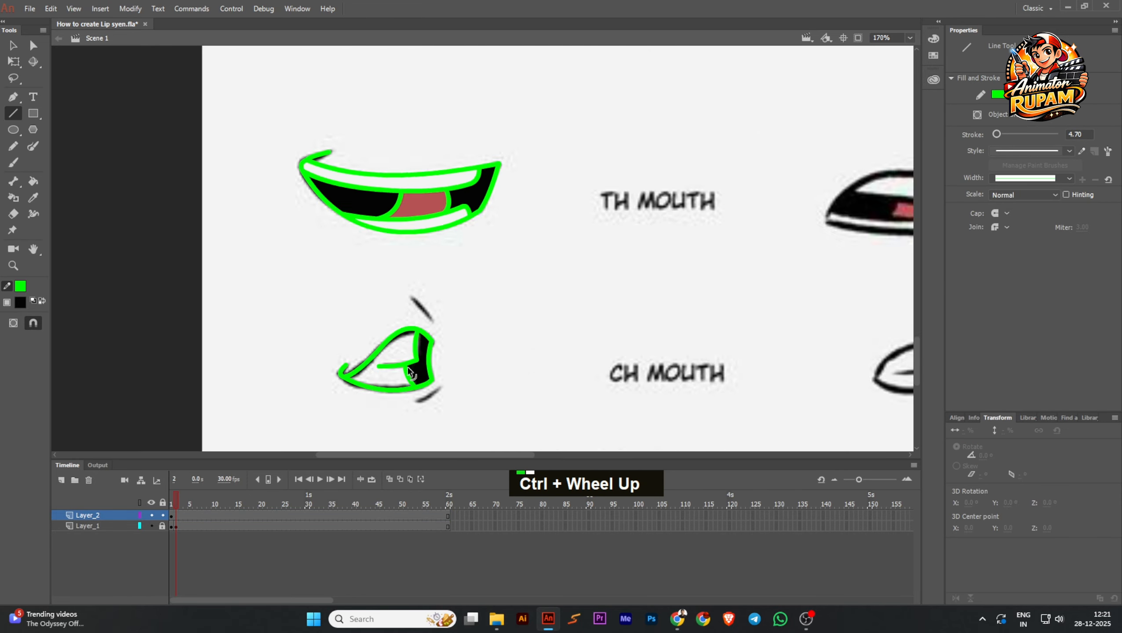
ctrl+scroll(409, 372, up, 4)
mouse_move(490, 238)
mouse_down()
mouse_move(530, 284)
mouse_move(521, 256)
mouse_up()
ctrl+scroll(521, 257, down, 1)
ctrl+scroll(510, 362, up, 1)
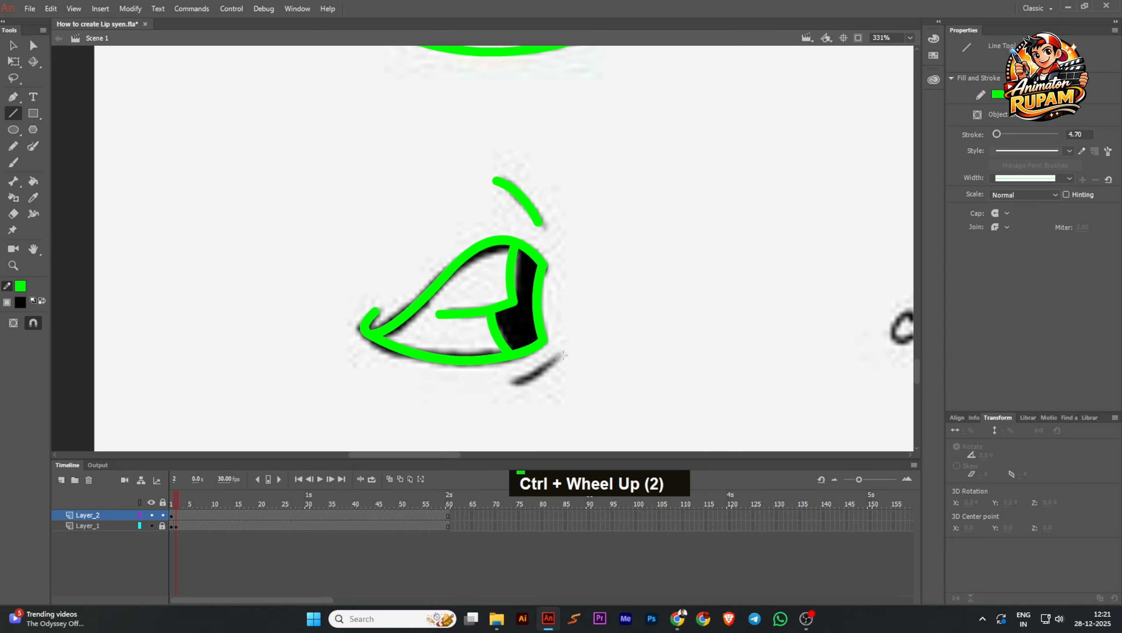
mouse_move(563, 355)
mouse_down()
mouse_move(512, 384)
mouse_move(541, 375)
mouse_move(384, 224)
mouse_up()
ctrl+scroll(514, 341, down, 1)
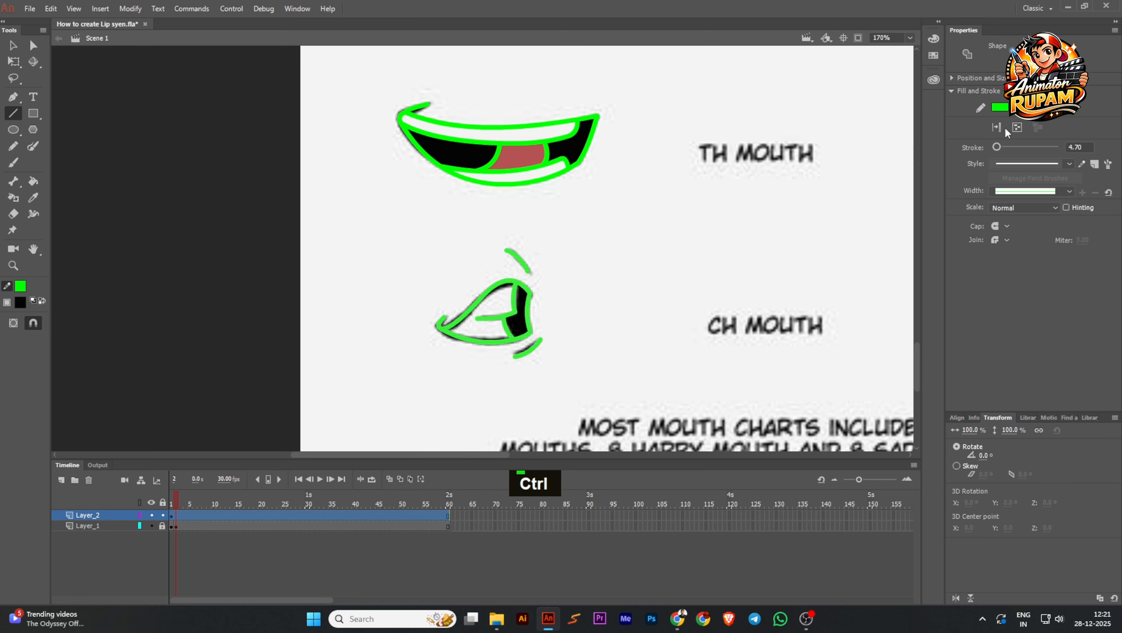
ctrl+click(450, 210)
- Fill the CH mouth's teeth with the white sampled from the TH mouth's teeth, and save the document
ctrl+scroll(451, 209, up, 1)
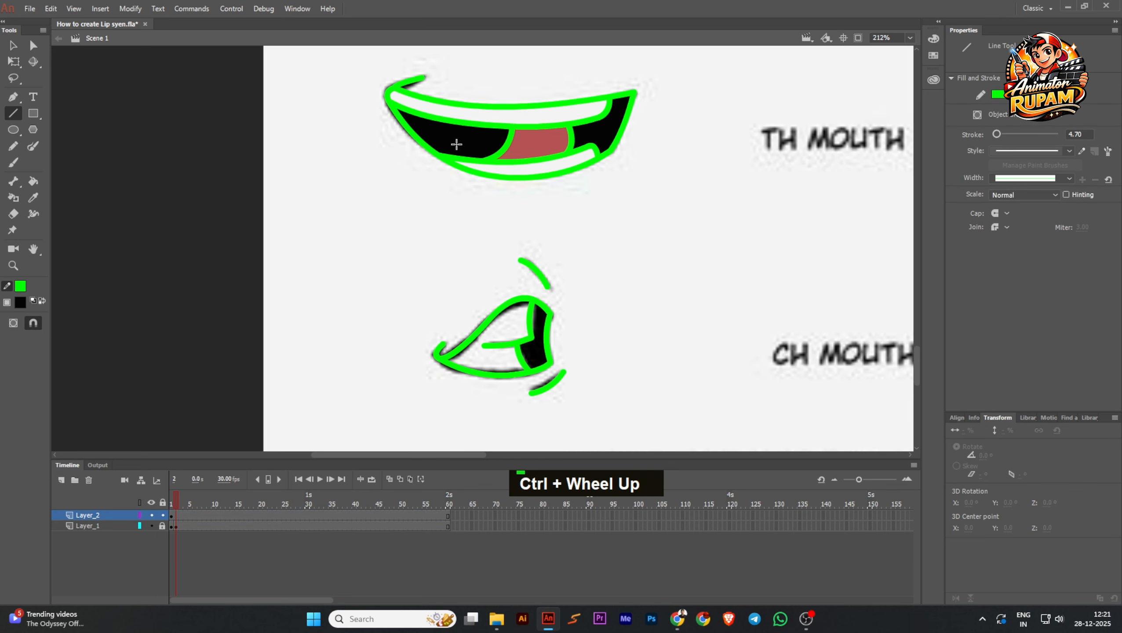
key(k)
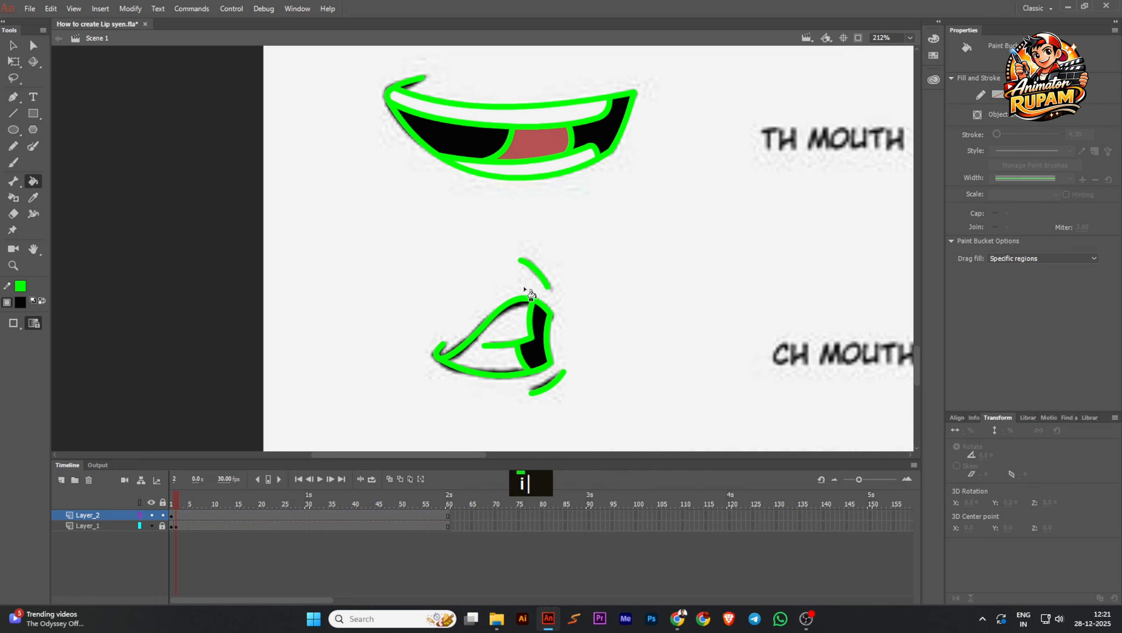
key(i)
click(537, 113)
click(517, 334)
ctrl+scroll(564, 333, down, 5)
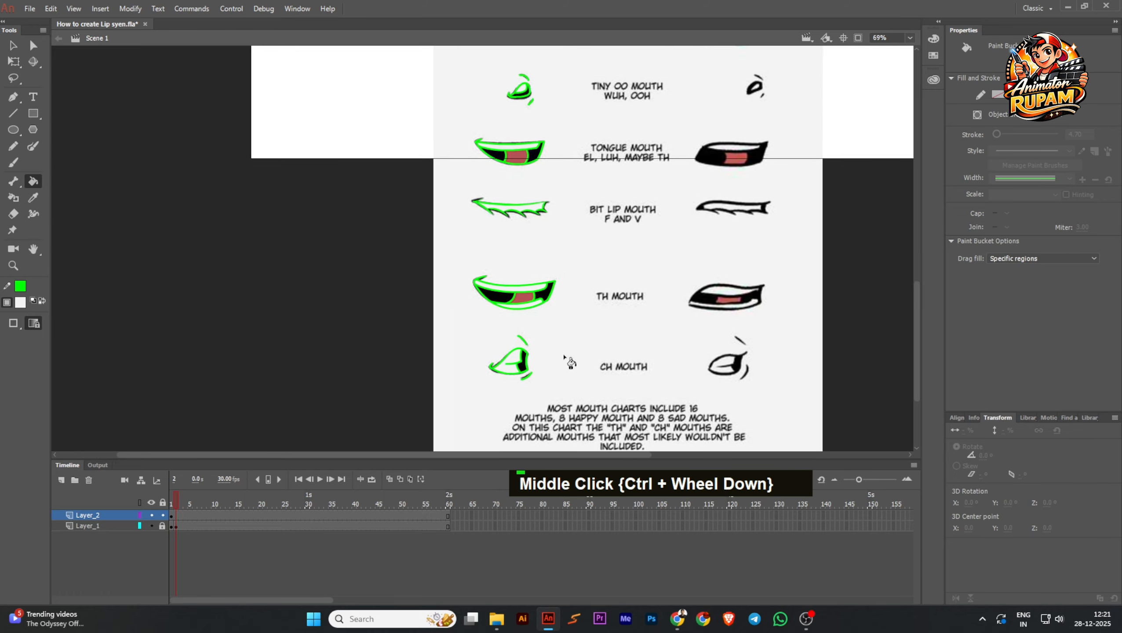
key(ctrl+s)
- Select all traced mouths, move them off the reference chart to its left side, and scale them down proportionally to about 26.3%
ctrl+scroll(427, 242, down, 2)
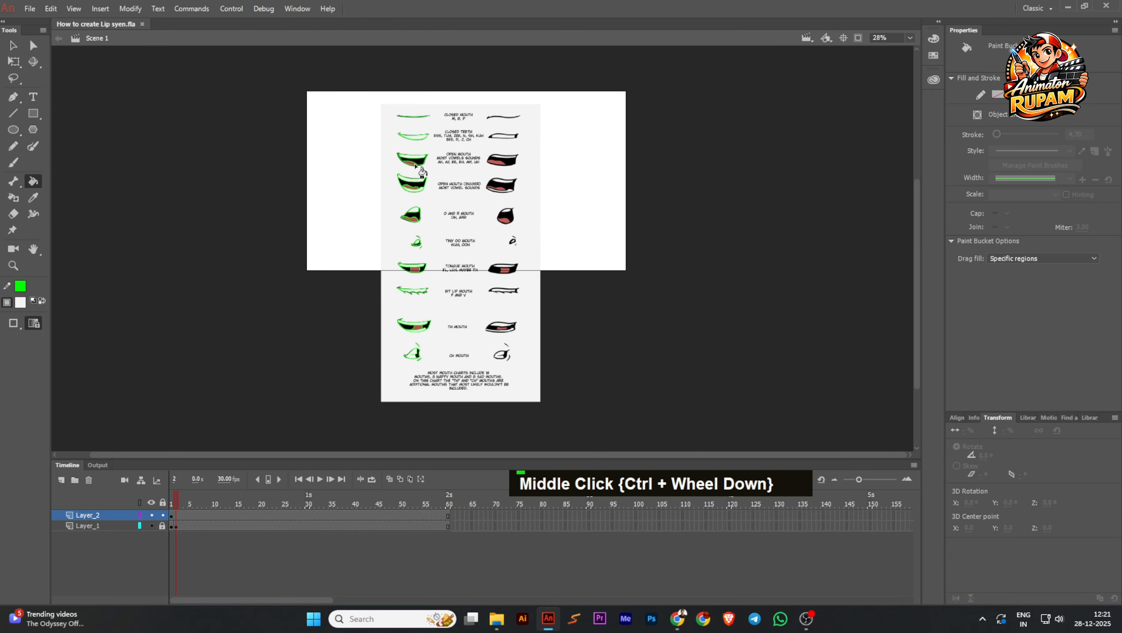
double_click(13, 61)
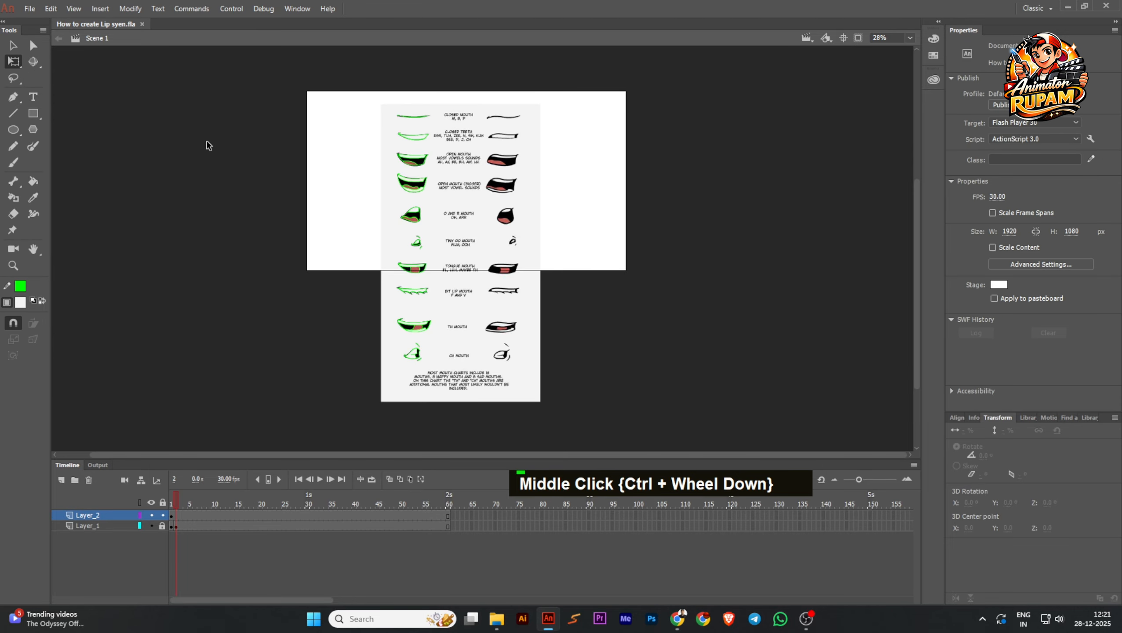
drag(340, 89, 459, 380)
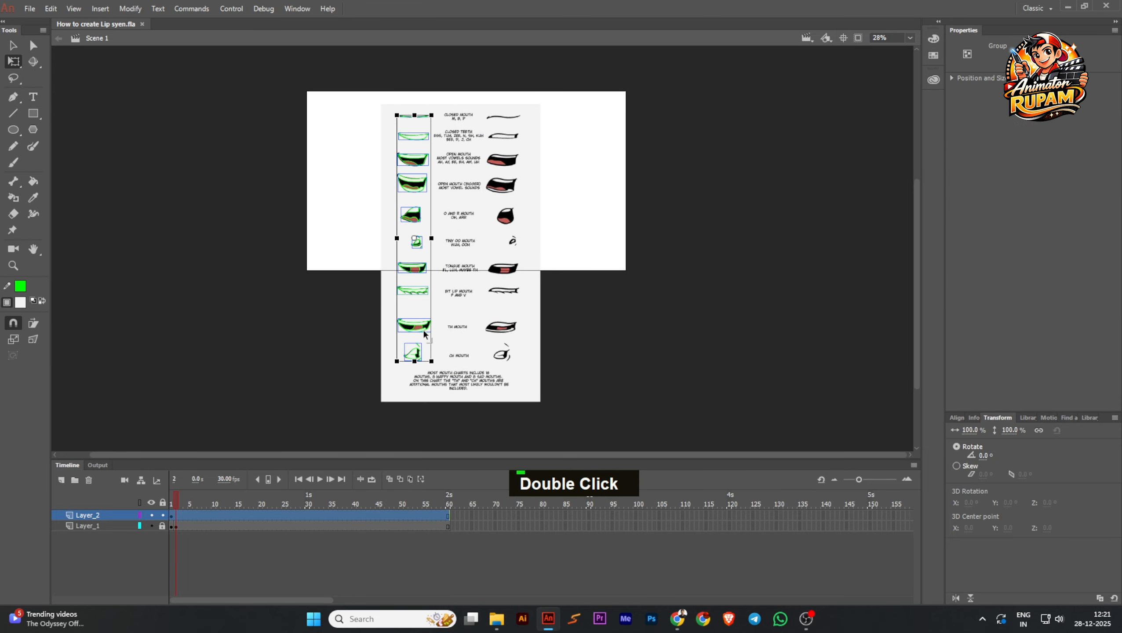
drag(425, 335, 368, 303)
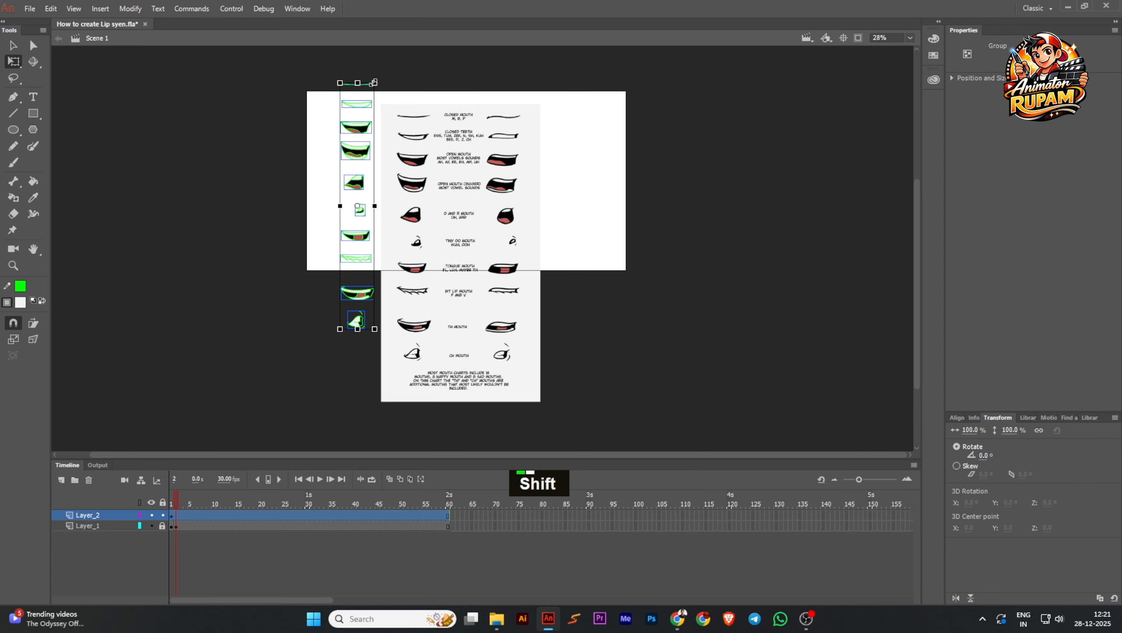
drag(375, 84, 362, 172)
scroll(332, 197, up, 5)
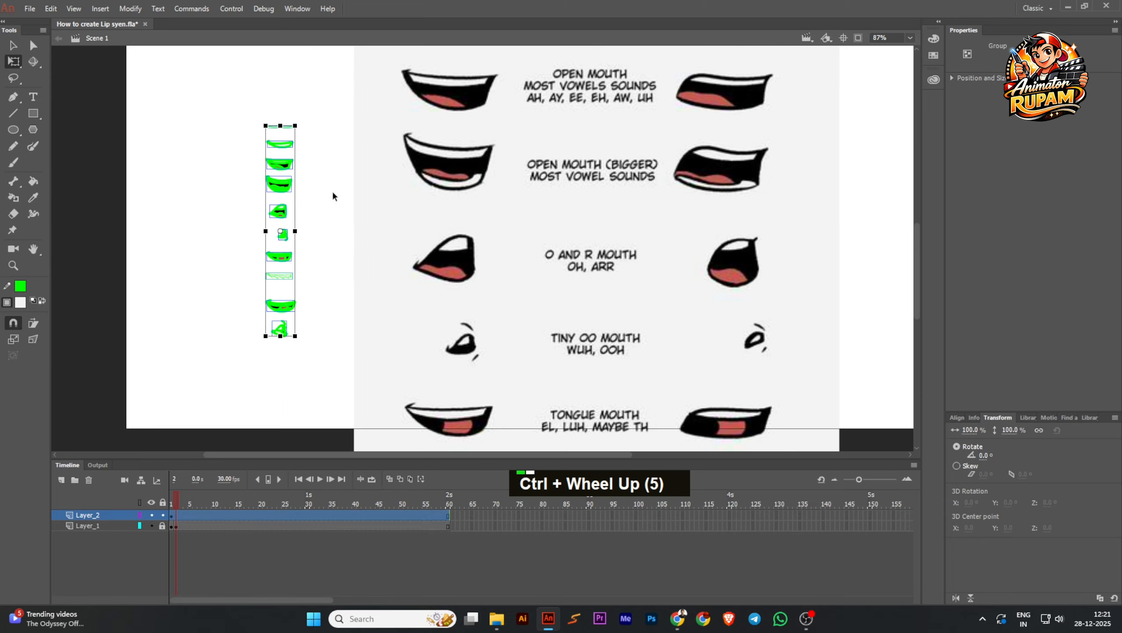
scroll(277, 195, up, 3)
drag(293, 188, 341, 206)
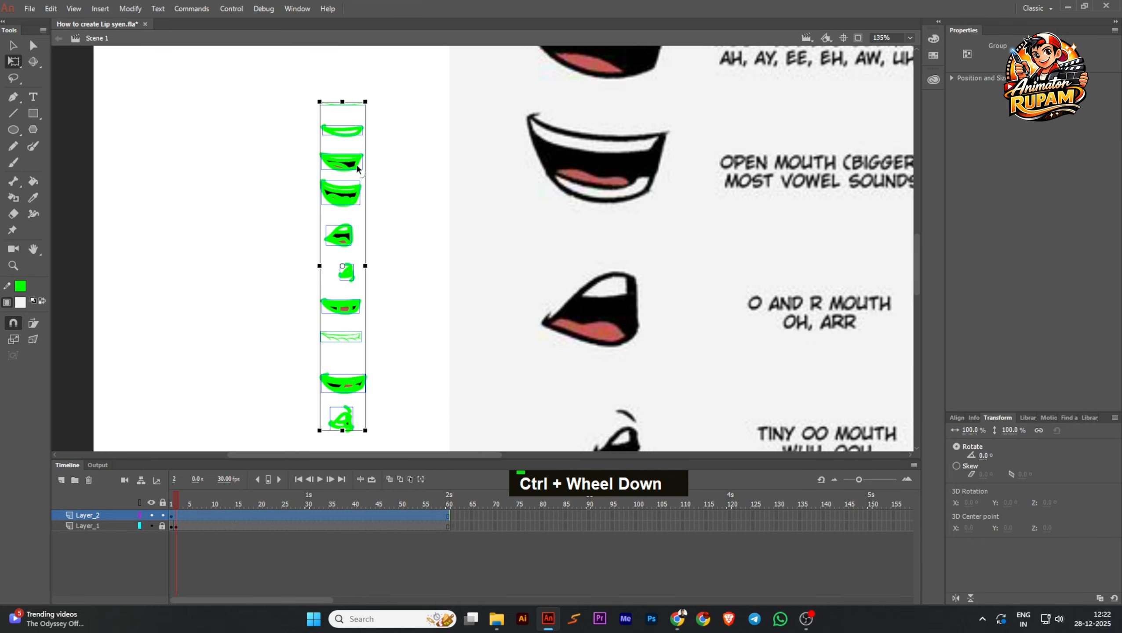
shift+click(336, 202)
- Unlock the reference layer and move the mouth chart off the stage to its right
ctrl+scroll(466, 231, down, 4)
click(526, 252)
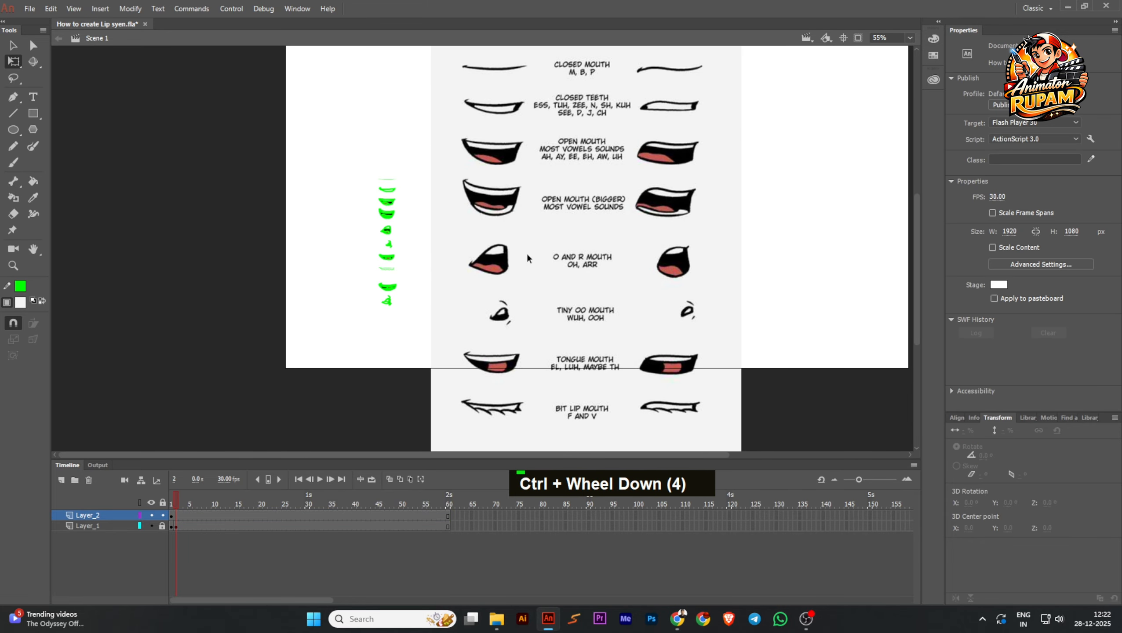
ctrl+scroll(262, 426, down, 1)
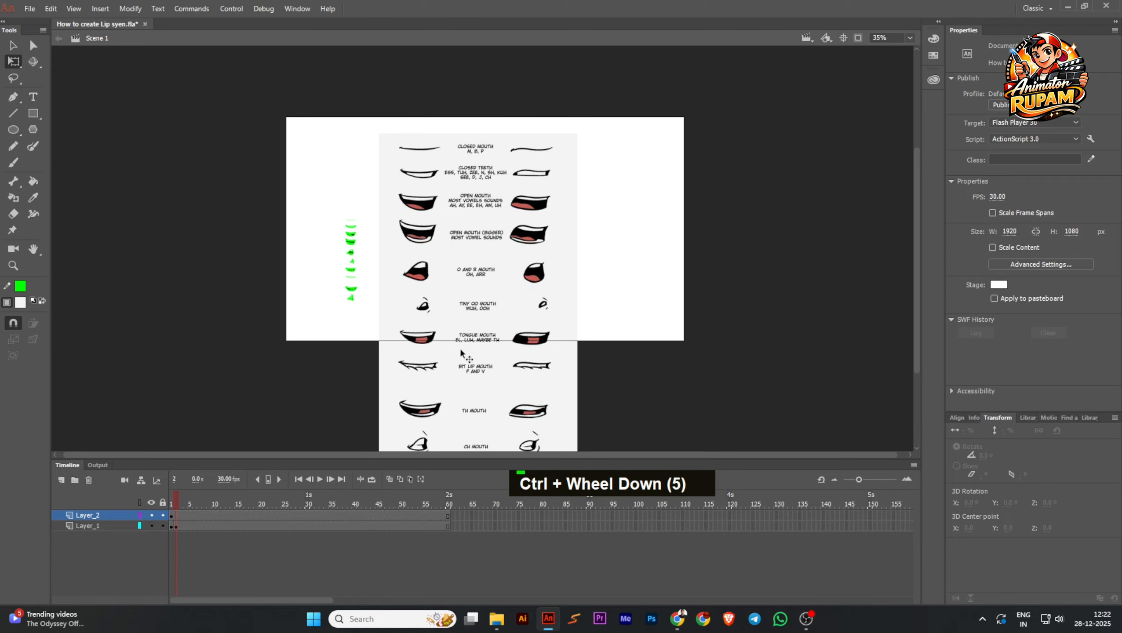
click(474, 306)
drag(475, 306, 807, 296)
click(459, 318)
- Select the column of shrunken mouths and move it toward the middle of the empty stage
ctrl+scroll(361, 254, up, 1)
drag(300, 177, 437, 393)
ctrl+scroll(366, 280, up, 2)
drag(326, 214, 586, 201)
key(space)
drag(681, 260, 604, 279)
ctrl+scroll(511, 255, up, 1)
click(586, 226)
- Try moving the closed teeth mouth up toward the closed mouth
ctrl+scroll(517, 268, up, 3)
ctrl+scroll(517, 268, down, 2)
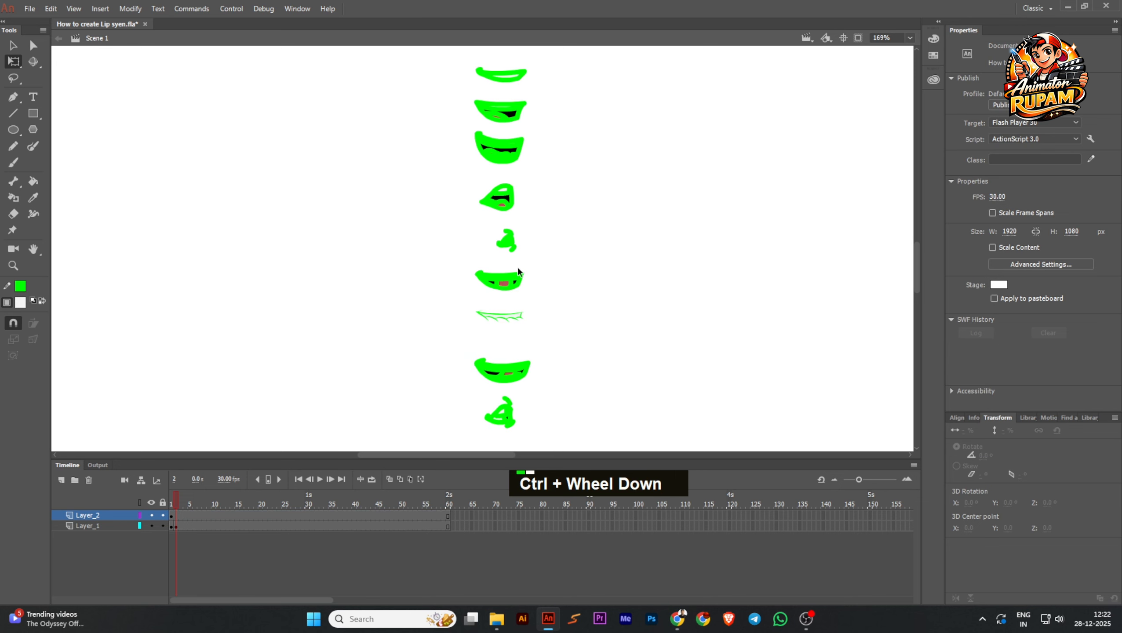
drag(552, 211, 519, 343)
ctrl+scroll(495, 209, up, 3)
ctrl+scroll(497, 231, down, 2)
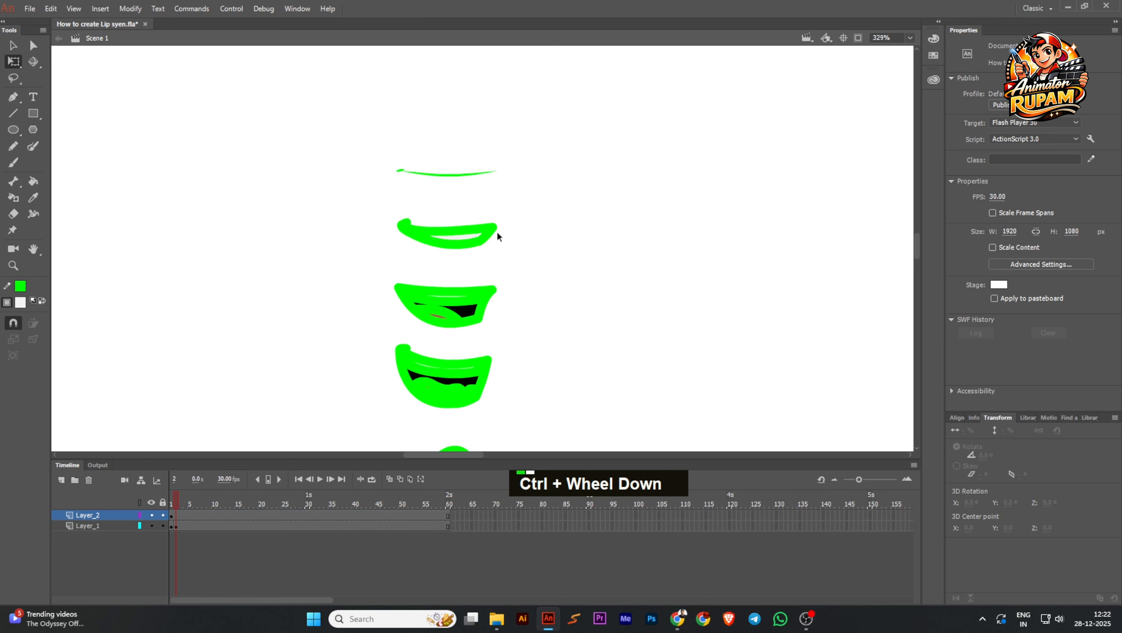
ctrl+scroll(497, 230, up, 5)
drag(476, 253, 470, 223)
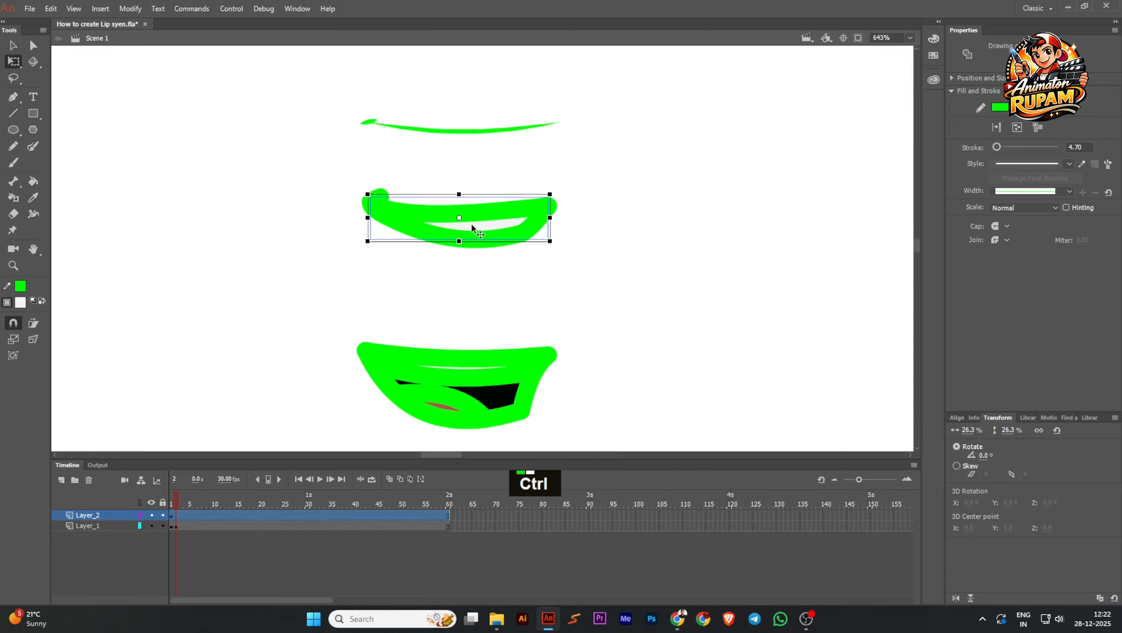
ctrl+scroll(510, 235, down, 8)
click(537, 259)
- Save the document, and move the closed teeth mouth up so it overlaps the closed mouth
ctrl+scroll(509, 249, down, 2)
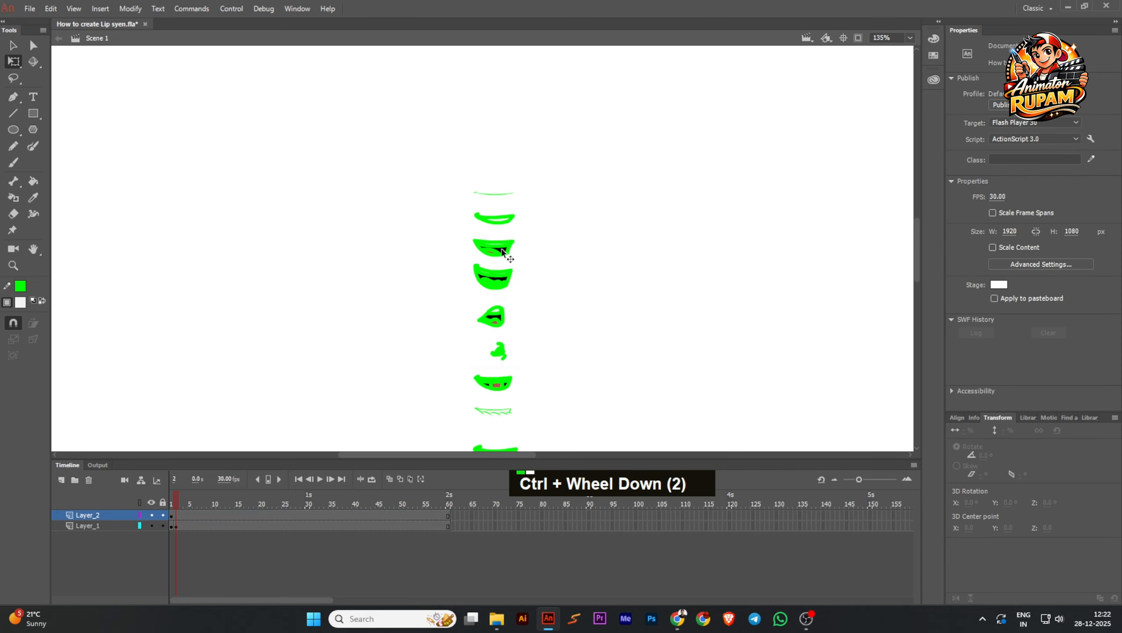
key(ctrl+s)
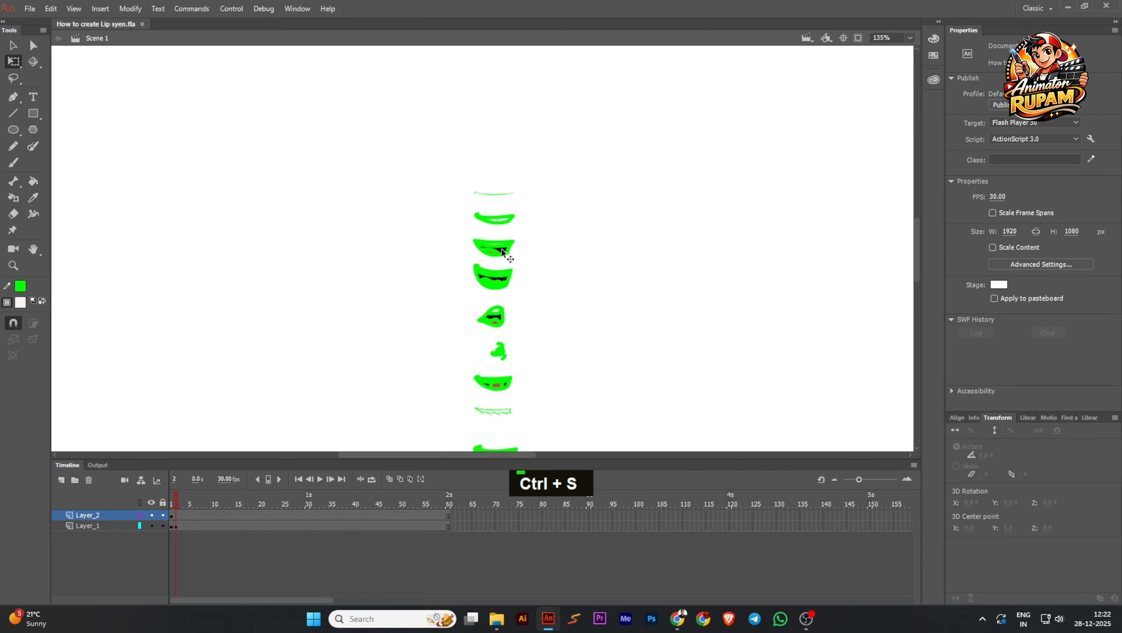
ctrl+scroll(492, 207, up, 8)
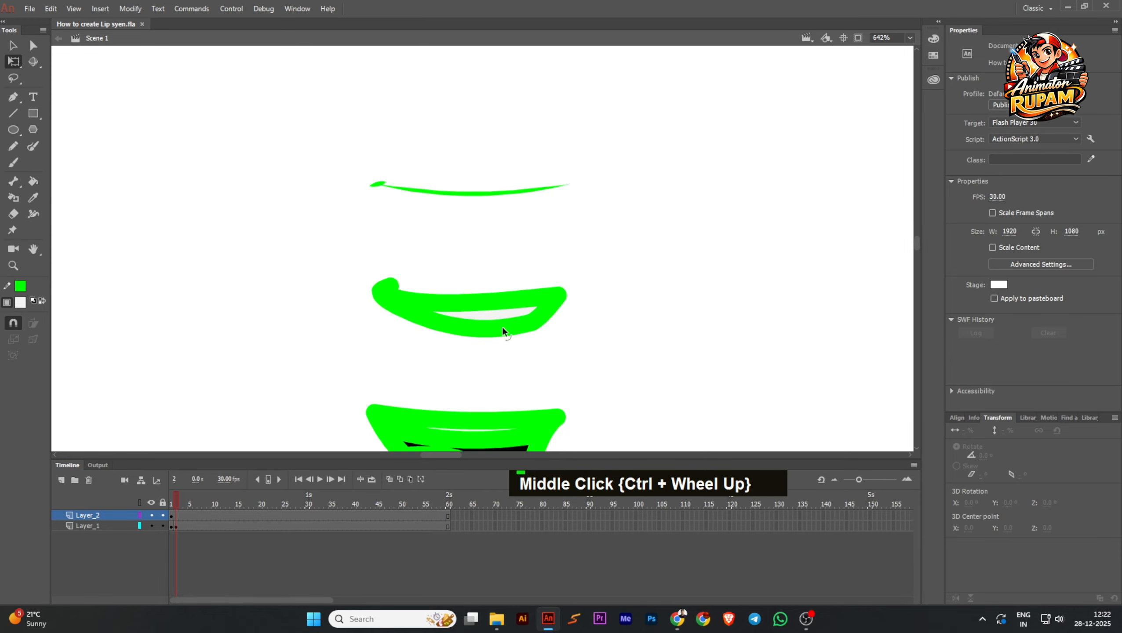
click(529, 312)
drag(528, 313, 526, 197)
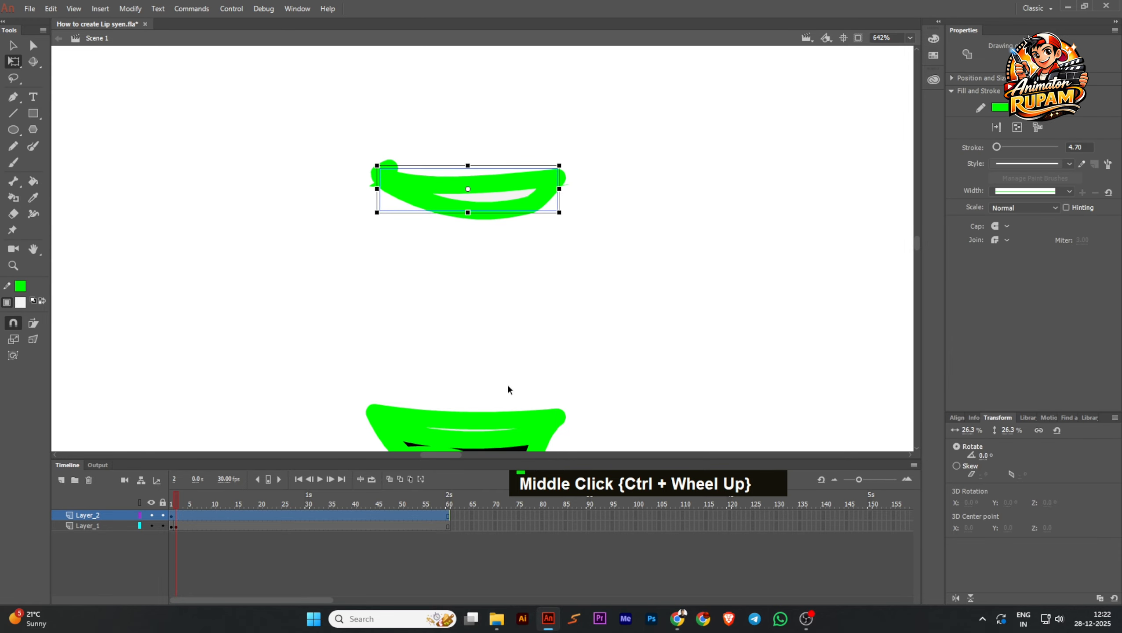
- Move the open mouth and the bigger open mouth up onto the stacked closed mouths
click(508, 427)
drag(508, 427, 527, 180)
scroll(544, 344, down, 2)
scroll(499, 345, down, 3)
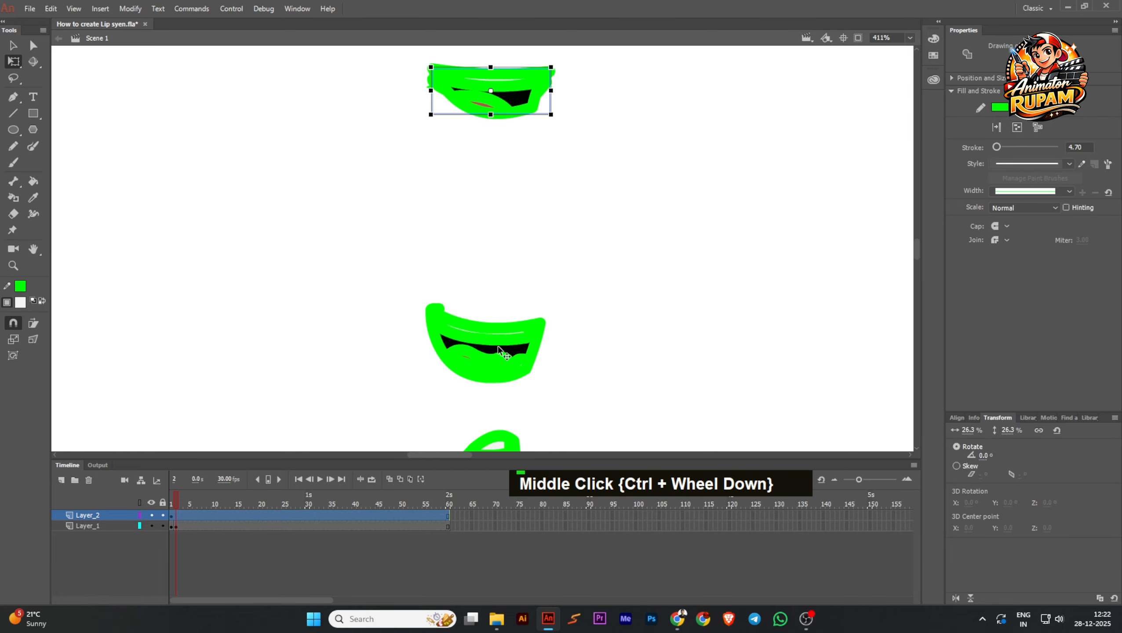
click(498, 346)
drag(498, 346, 518, 107)
click(514, 200)
- Move the wide open mouth and the small pointed mouth up onto the stack of mouths
scroll(507, 265, down, 3)
middle_click(508, 269)
click(507, 352)
scroll(508, 352, up, 2)
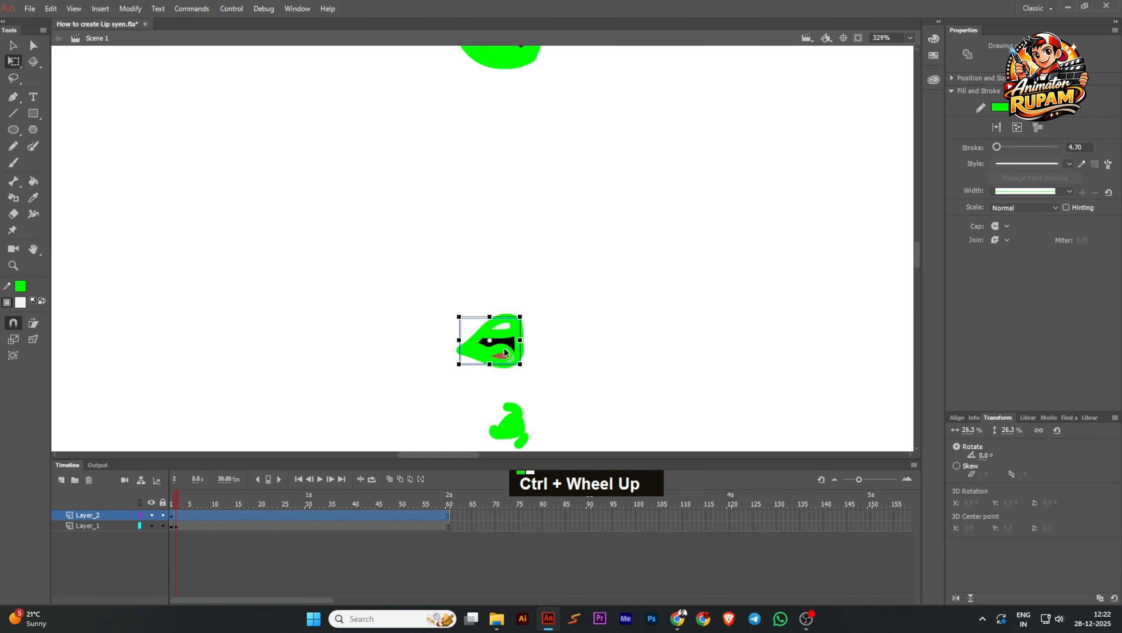
drag(508, 352, 515, 134)
key(space)
drag(546, 146, 504, 198)
ctrl+click(542, 246)
- Move the small puckered mouth up so it overlaps the stacked mouths
scroll(542, 246, down, 3)
middle_click(540, 336)
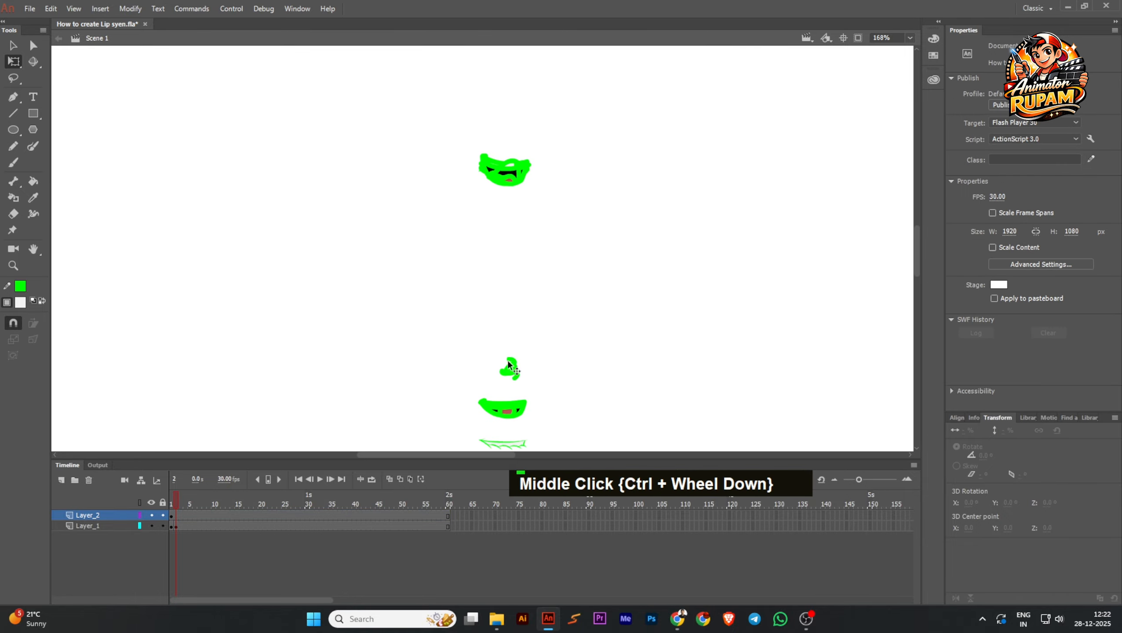
click(514, 368)
scroll(515, 367, up, 3)
drag(517, 371, 500, 267)
key(space)
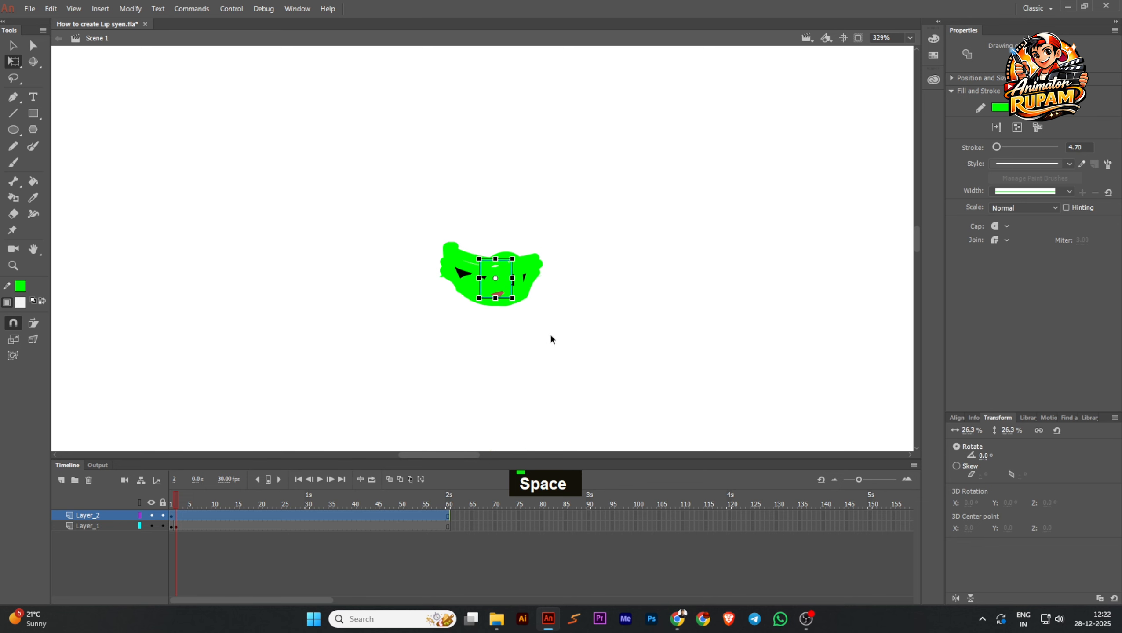
click(549, 330)
- Move the curved mouth with the red tongue up onto the stack, undoing a misplaced move and repositioning it
scroll(549, 330, down, 3)
middle_click(550, 395)
scroll(526, 353, up, 4)
click(526, 353)
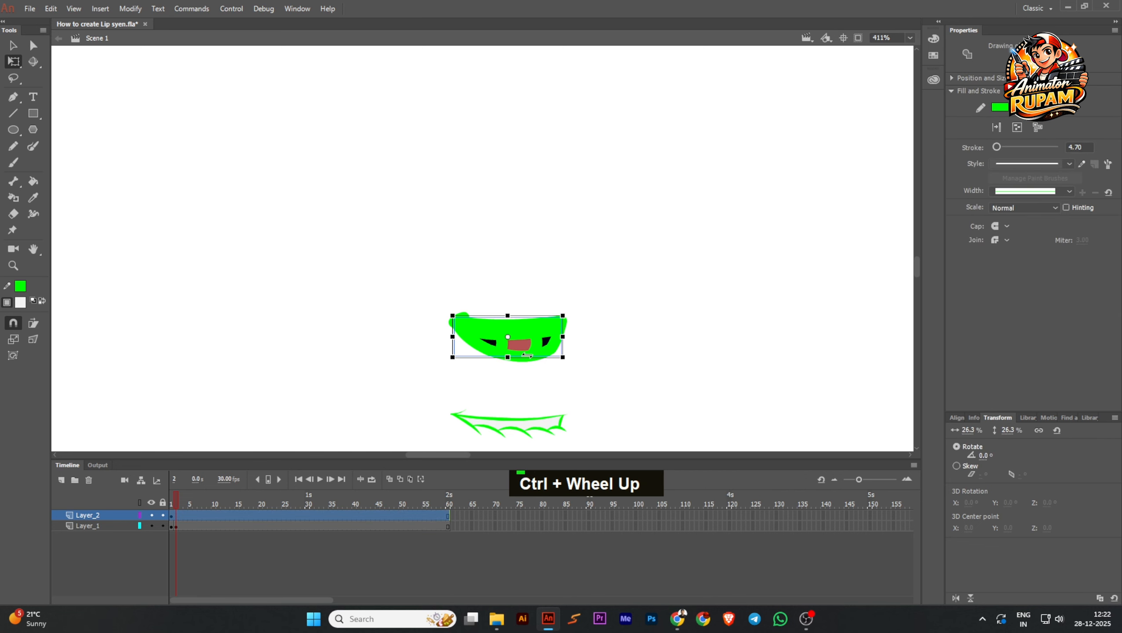
drag(526, 354, 539, 140)
key(space)
drag(581, 196, 562, 231)
key(space)
drag(577, 222, 510, 264)
key(ctrl+z)
drag(529, 333, 513, 173)
ctrl+click(514, 248)
- Move the thin zigzag-edged teeth mouth up onto the stacked mouths
scroll(513, 248, down, 4)
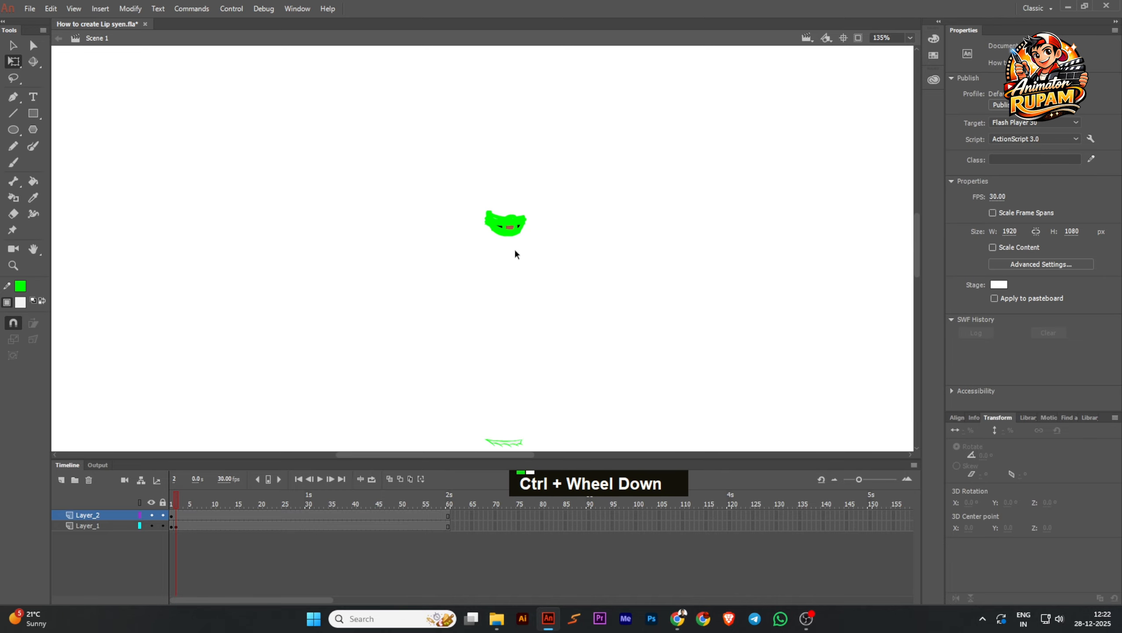
scroll(491, 338, up, 3)
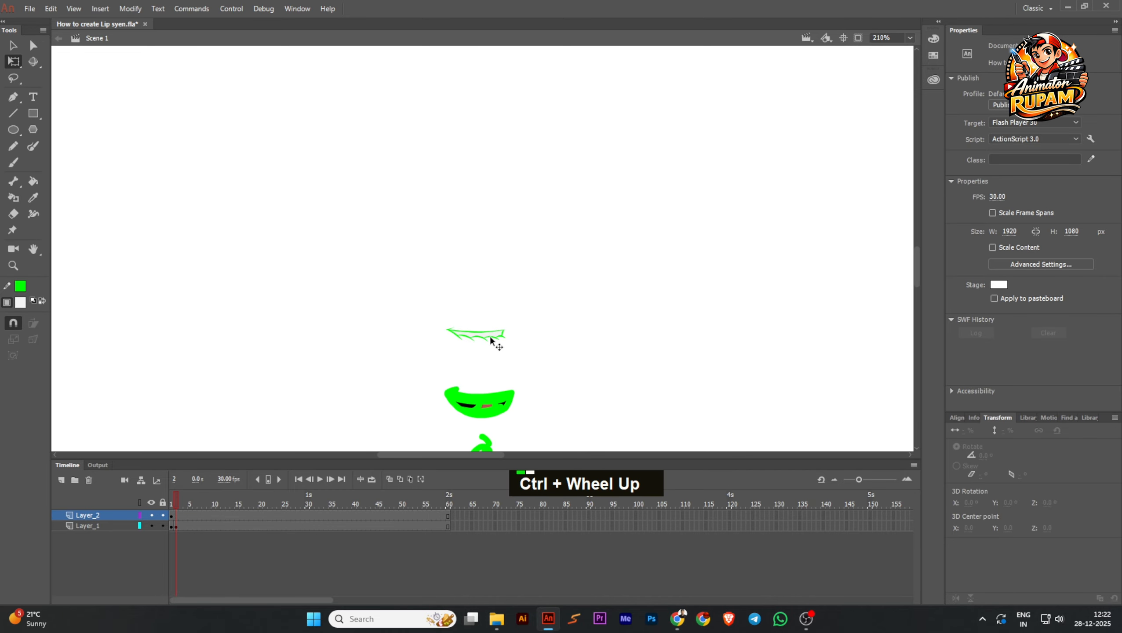
click(490, 339)
key(v)
drag(491, 338, 518, 128)
key(space)
drag(523, 127, 493, 247)
click(505, 282)
- Select the remaining wide mouth below the stack and move it up onto the other mouths
scroll(505, 283, down, 4)
drag(502, 344, 524, 192)
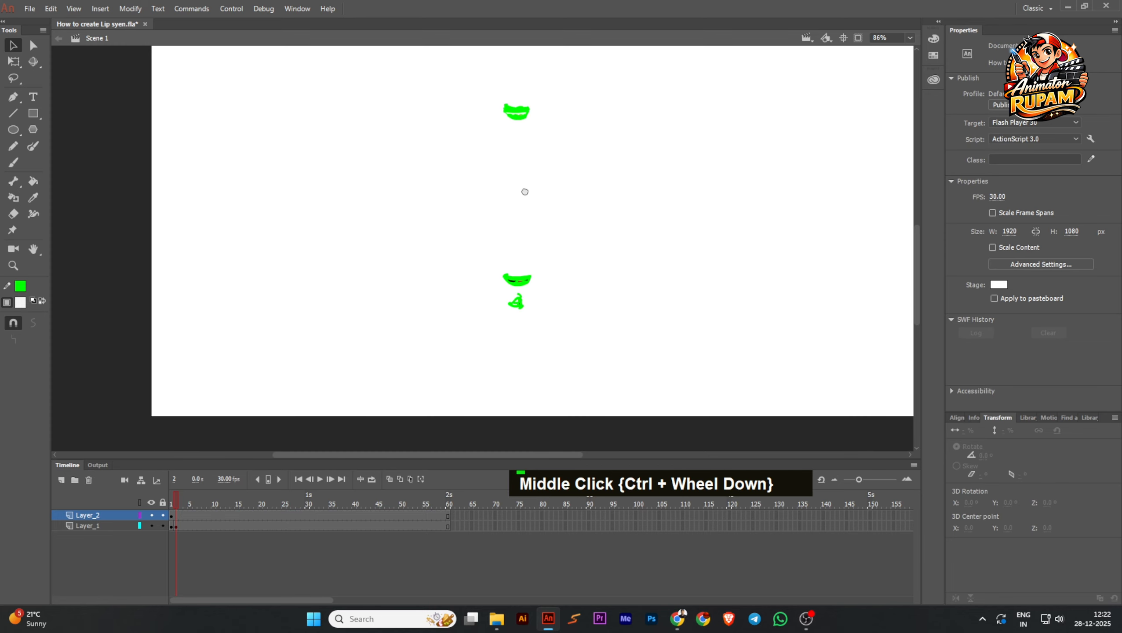
drag(495, 253, 532, 284)
mouse_move(528, 279)
mouse_down()
mouse_move(534, 116)
mouse_move(513, 120)
mouse_move(523, 192)
mouse_move(514, 187)
mouse_up()
scroll(526, 118, up, 5)
scroll(514, 187, down, 6)
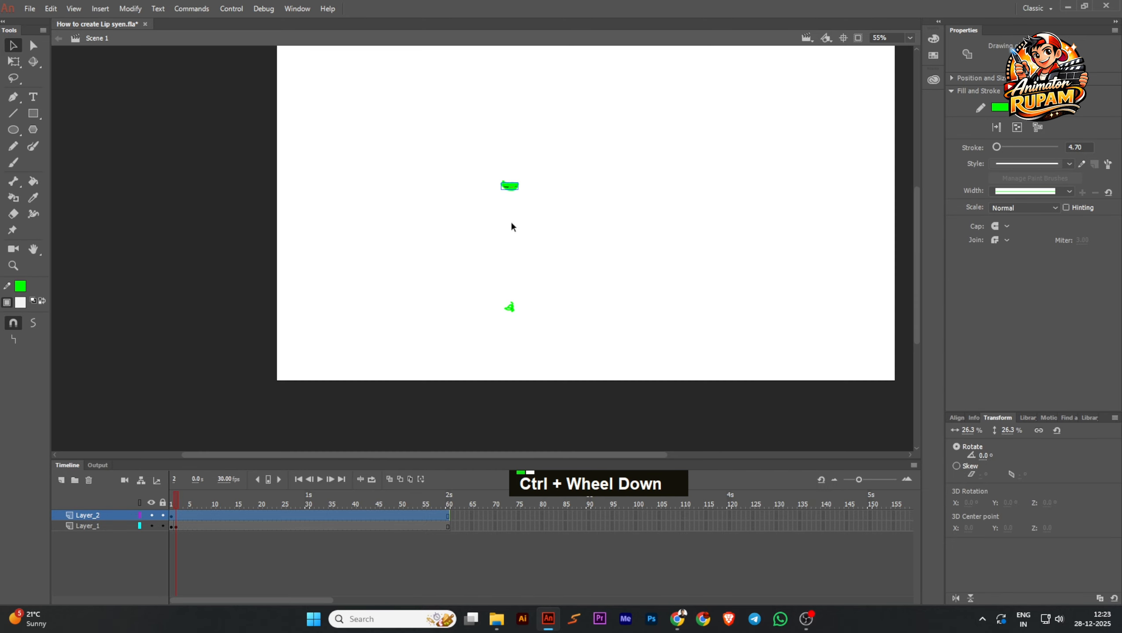
click(511, 223)
- Move the last small triangular mouth up onto the stack and align it with the others
click(509, 307)
scroll(509, 308, up, 5)
key(space)
mouse_move(553, 308)
mouse_down()
mouse_move(551, 110)
mouse_move(533, 331)
mouse_move(496, 171)
mouse_up()
scroll(497, 171, up, 4)
scroll(498, 156, up, 2)
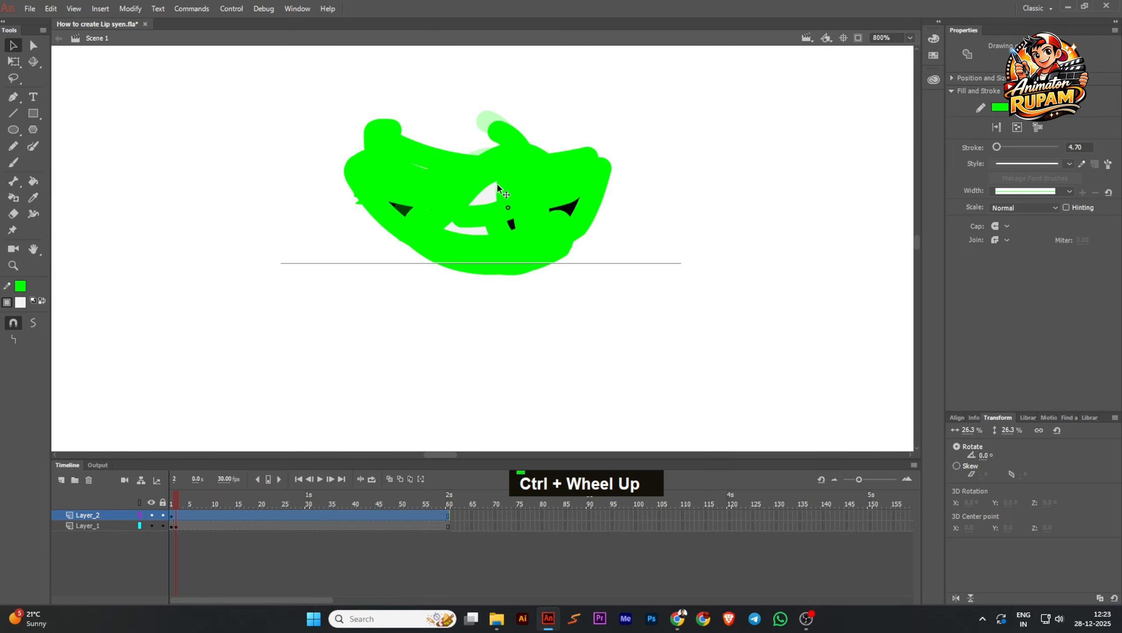
- Select all the stacked mouths and convert them to one graphic symbol
scroll(496, 182, down, 2)
drag(598, 319, 384, 128)
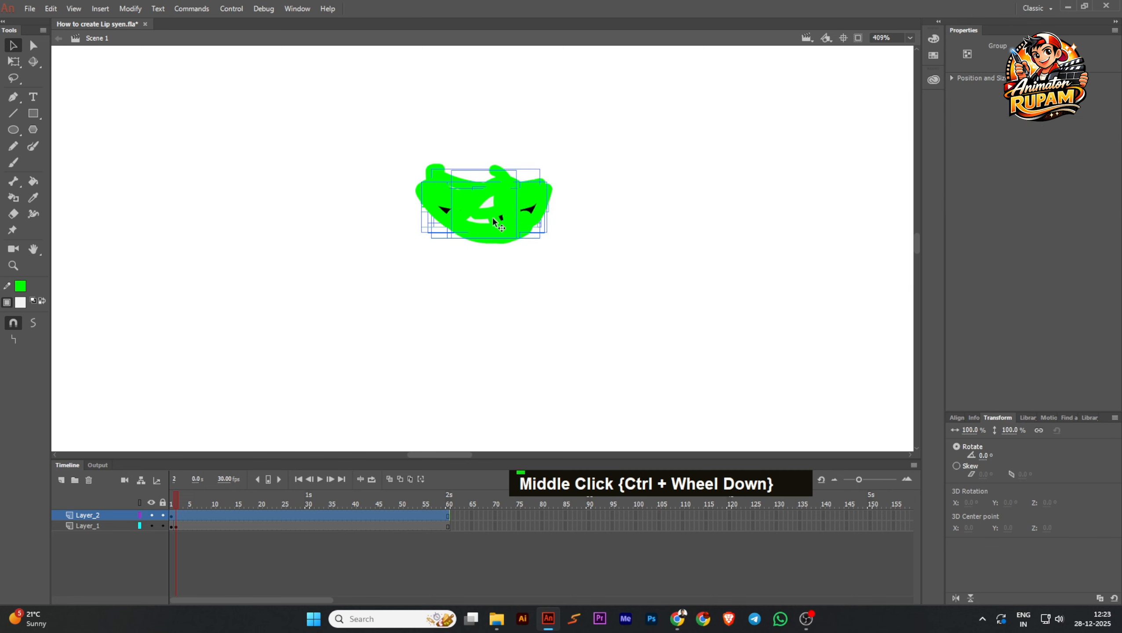
key(F8)
key(Return)
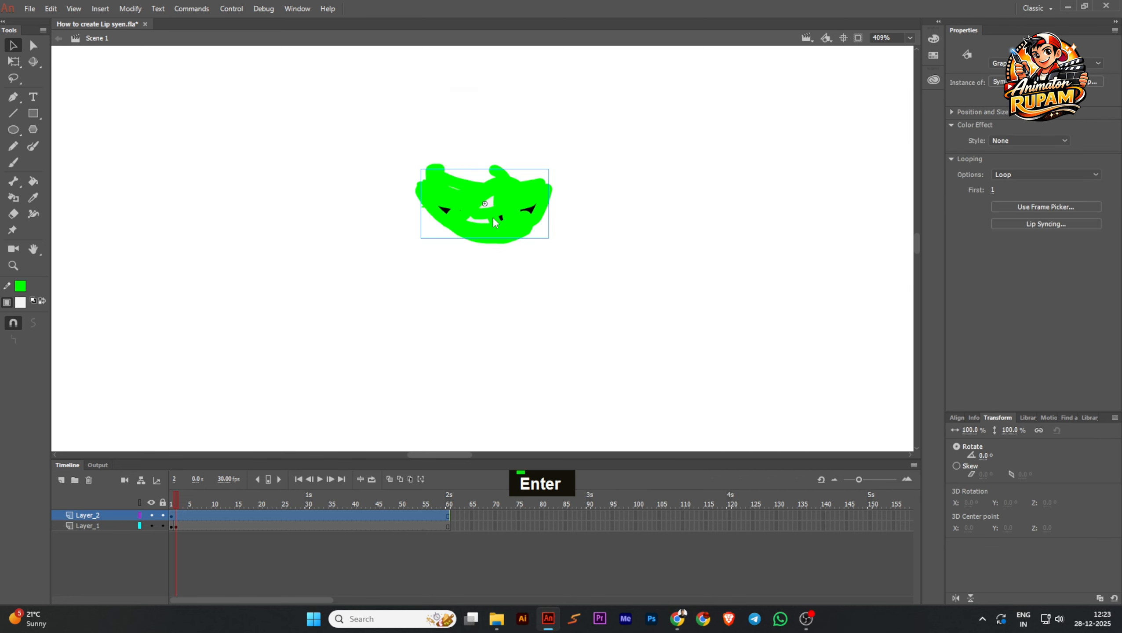
- Open the mouth symbol for editing and distribute all its mouths to keyframes
scroll(526, 226, up, 2)
double_click(504, 251)
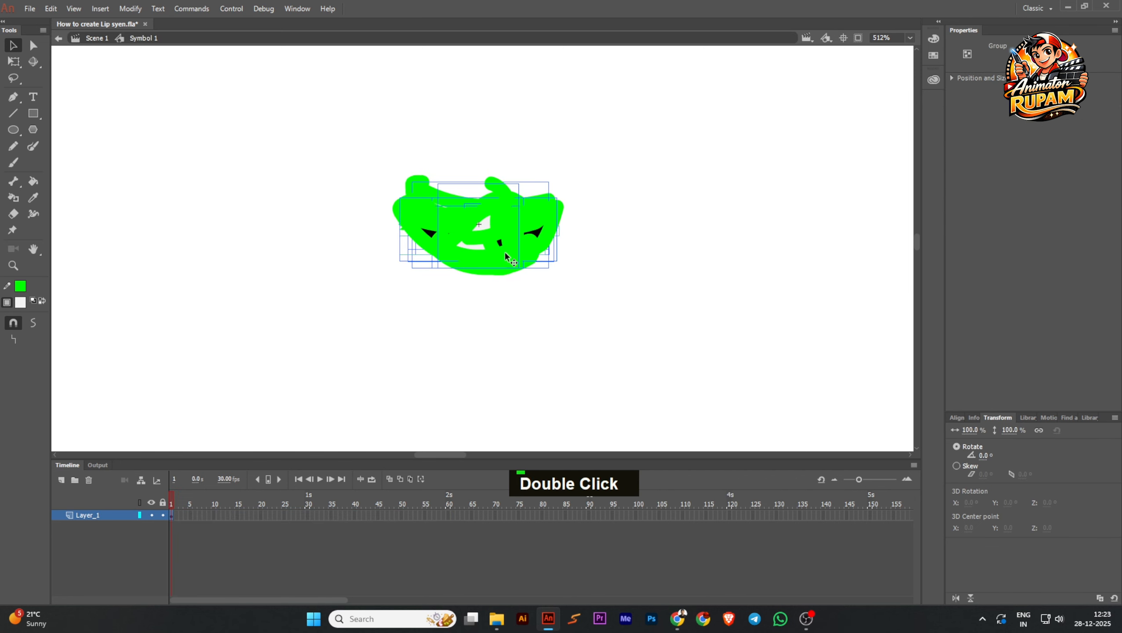
drag(588, 341, 344, 139)
right_click(495, 220)
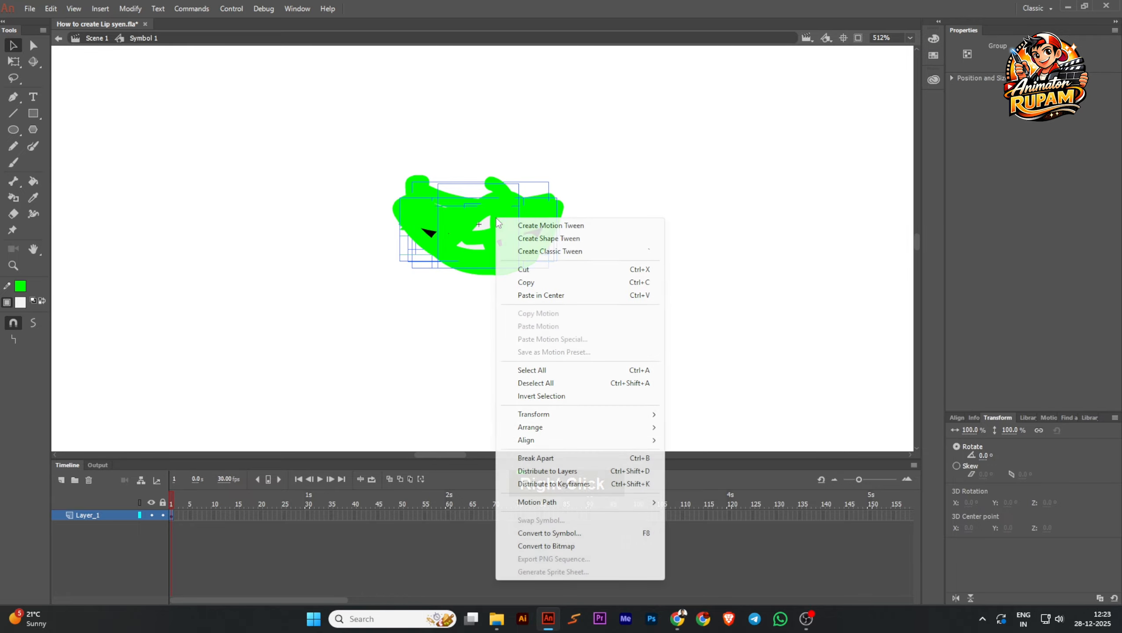
click(578, 485)
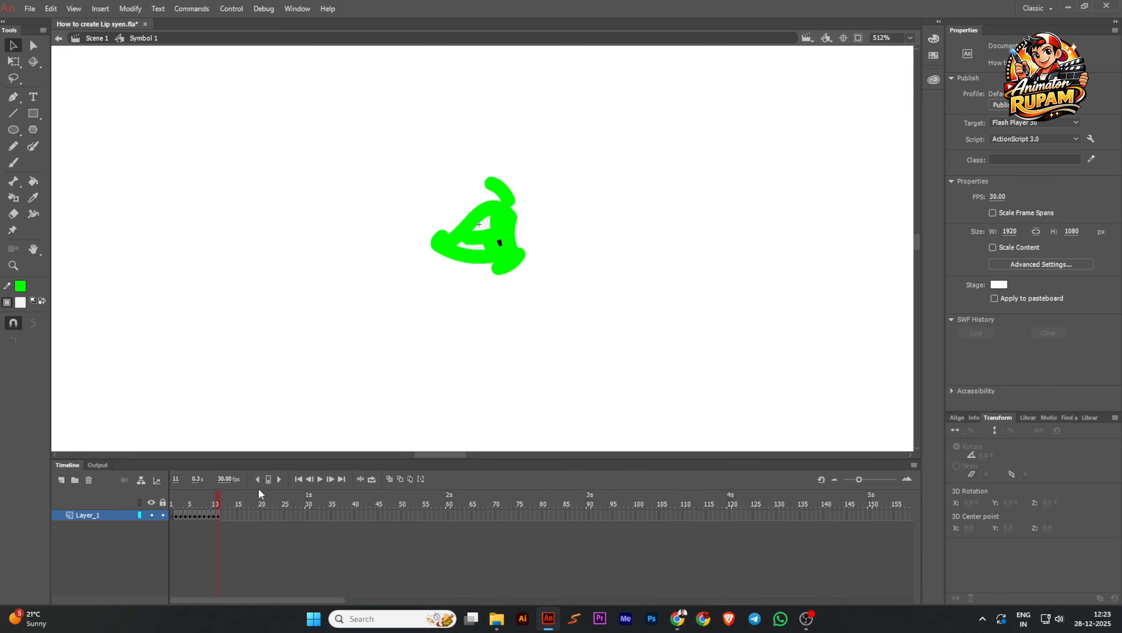
- Check the first keyframes inside the symbol and remove the empty frame 1
click(172, 514)
click(179, 512)
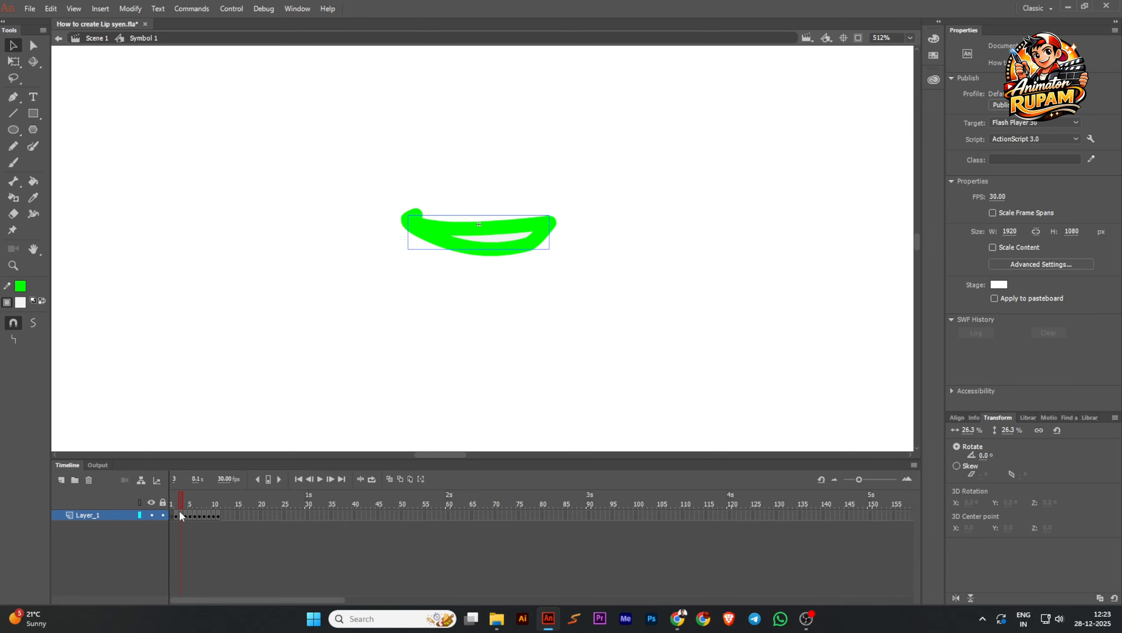
mouse_move(175, 513)
mouse_down()
mouse_move(193, 509)
mouse_move(175, 518)
mouse_up()
click(172, 516)
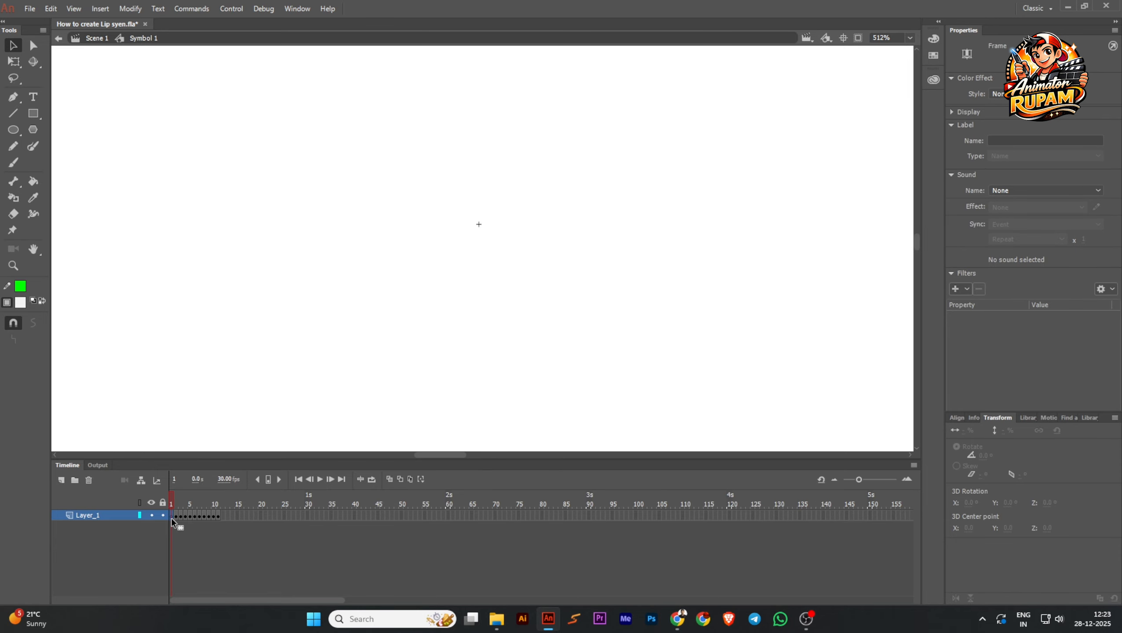
key(shift)
key(shift+F5)
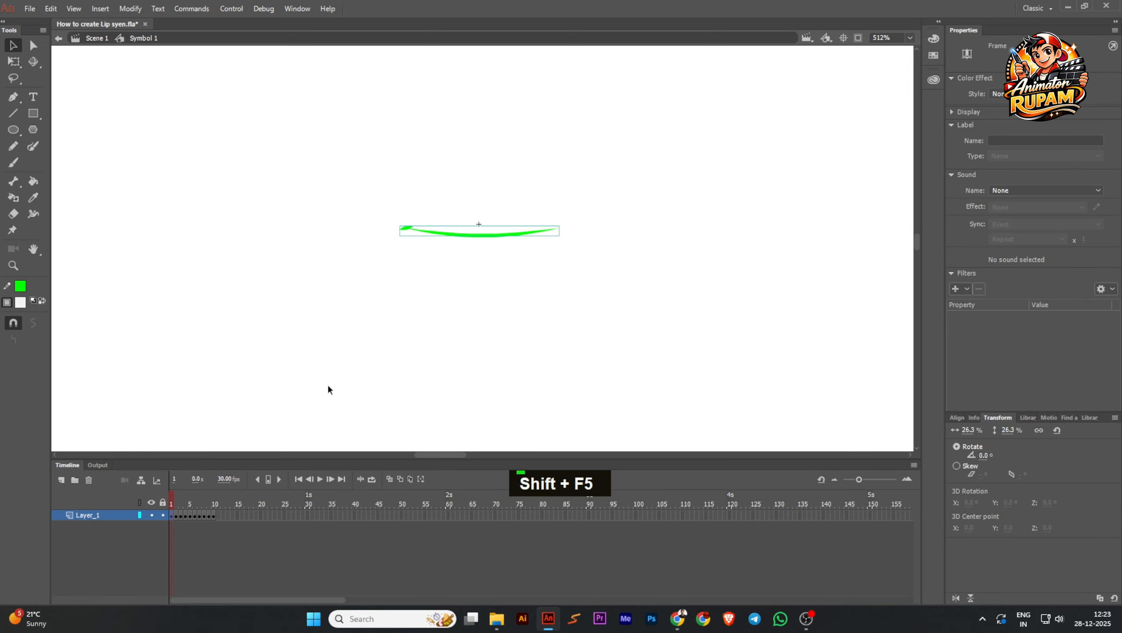
click(337, 373)
- Set the stroke size of the closed mouth line on frame 1 to 1, and leave its group and the symbol
scroll(504, 235, up, 2)
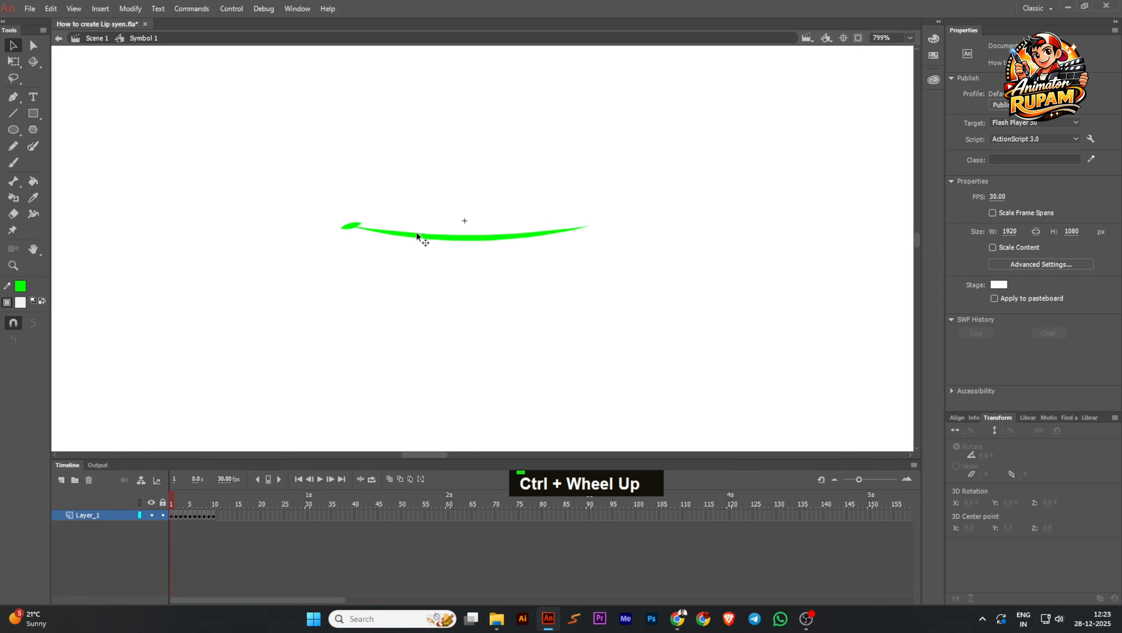
drag(285, 178, 640, 308)
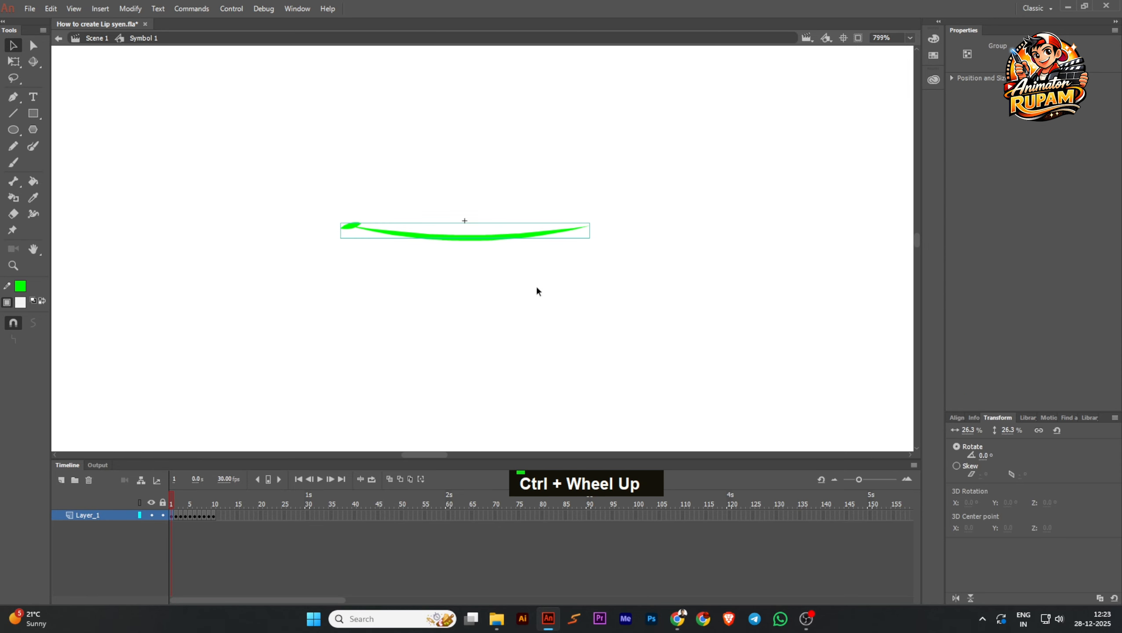
double_click(499, 237)
drag(290, 190, 620, 305)
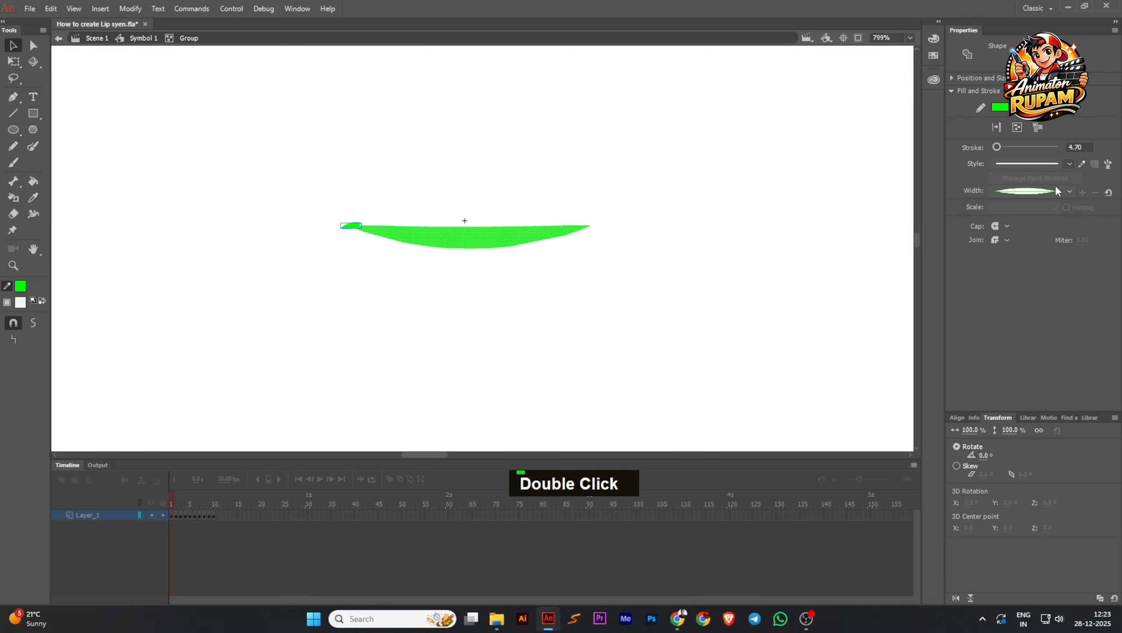
double_click(1078, 148)
text(1)
key(Return)
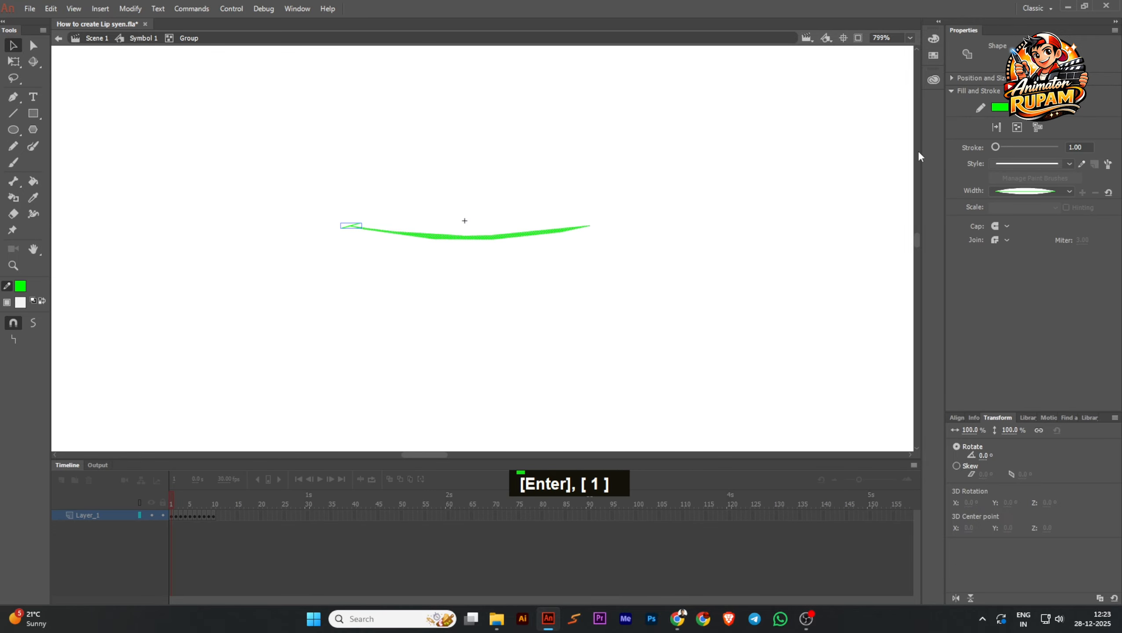
double_click(537, 253)
double_click(433, 311)
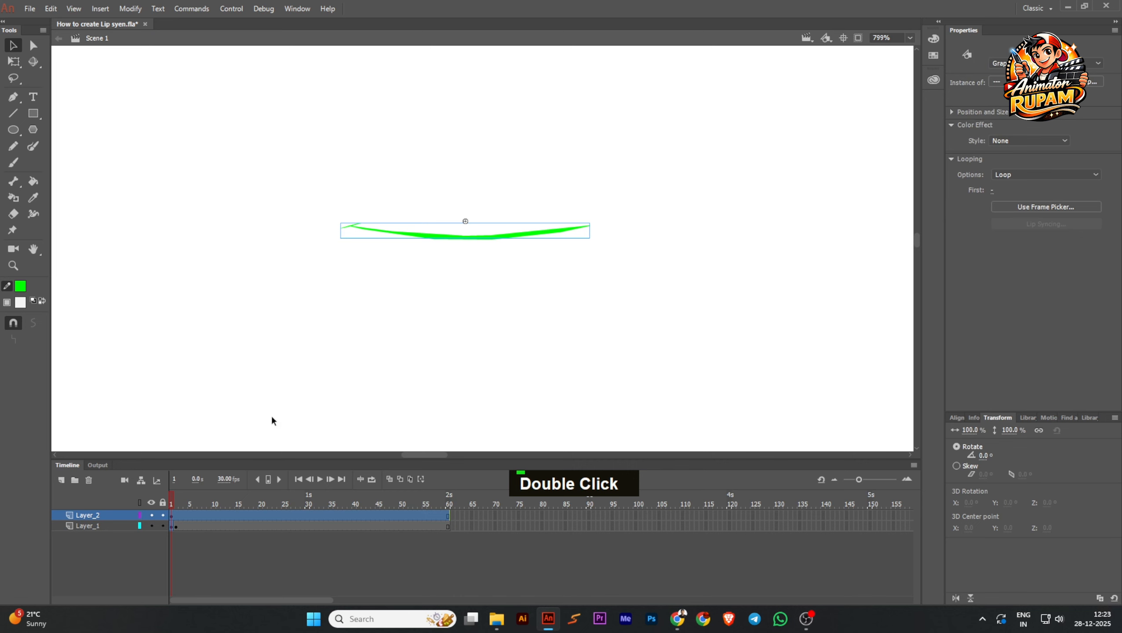
- Reopen the mouth symbol and set the stroke size of the closed teeth mouth on frame 2 to 1
double_click(438, 239)
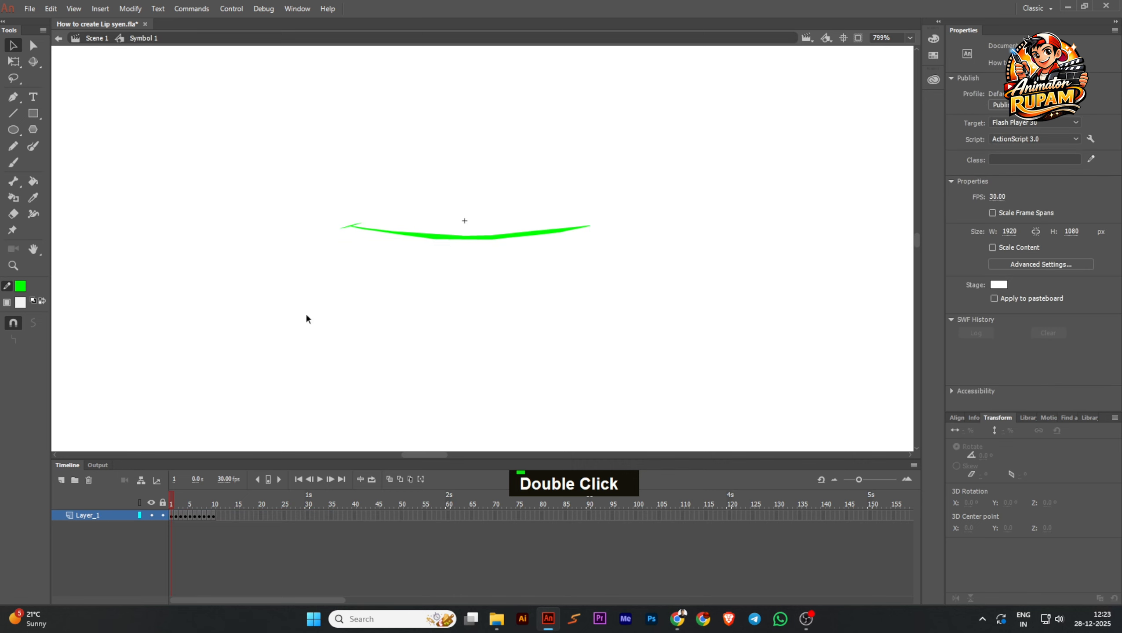
click(175, 501)
drag(293, 151, 638, 309)
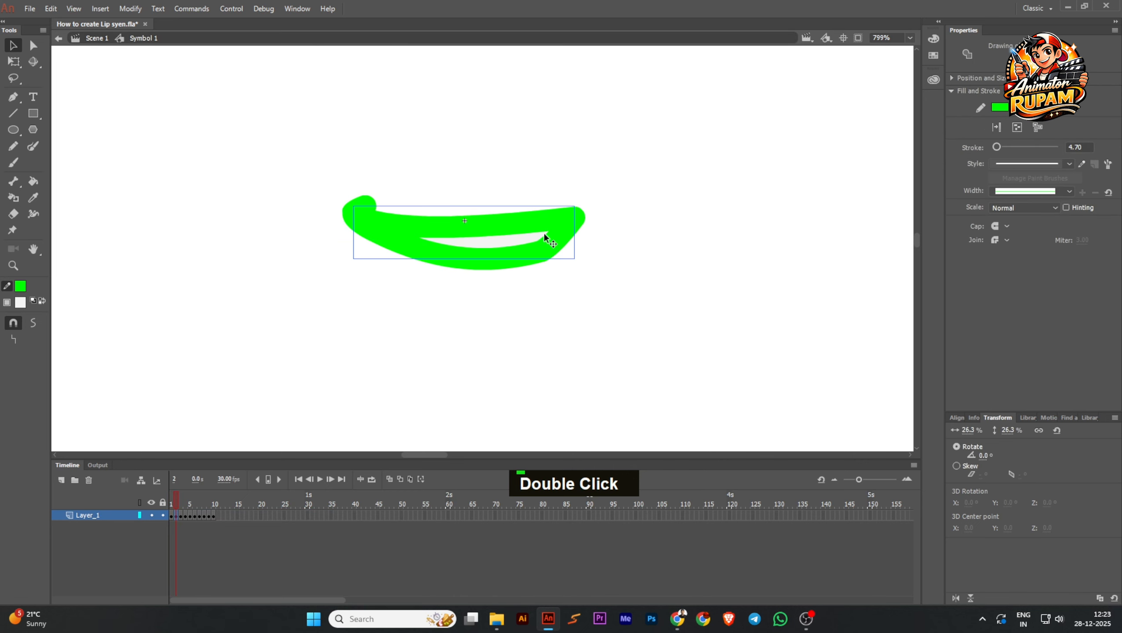
double_click(1087, 149)
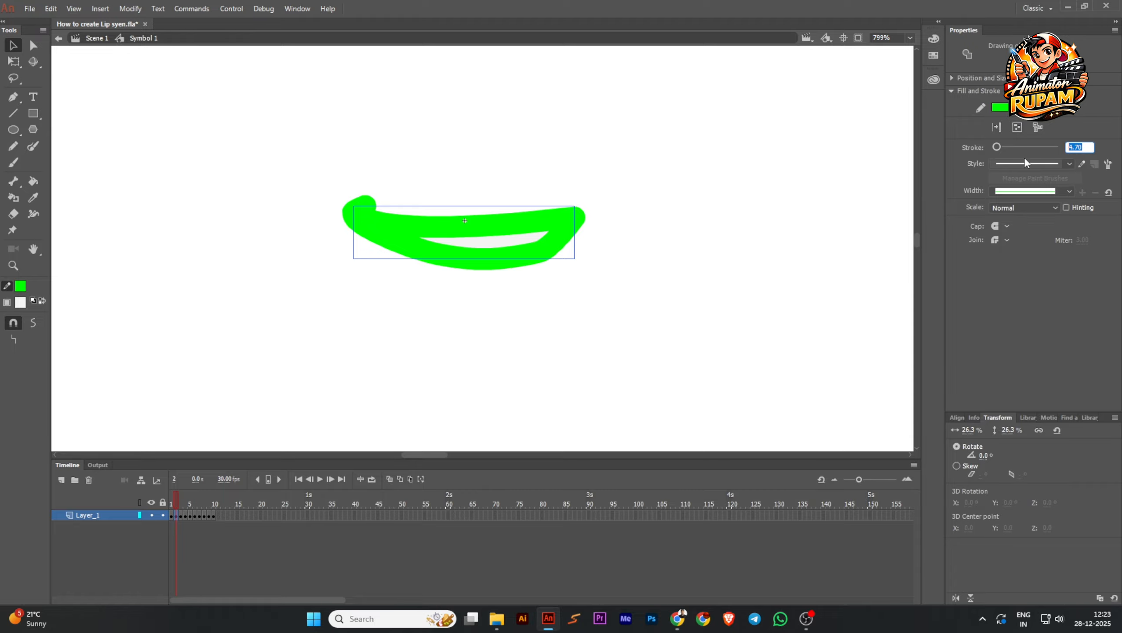
text(1)
key(Return)
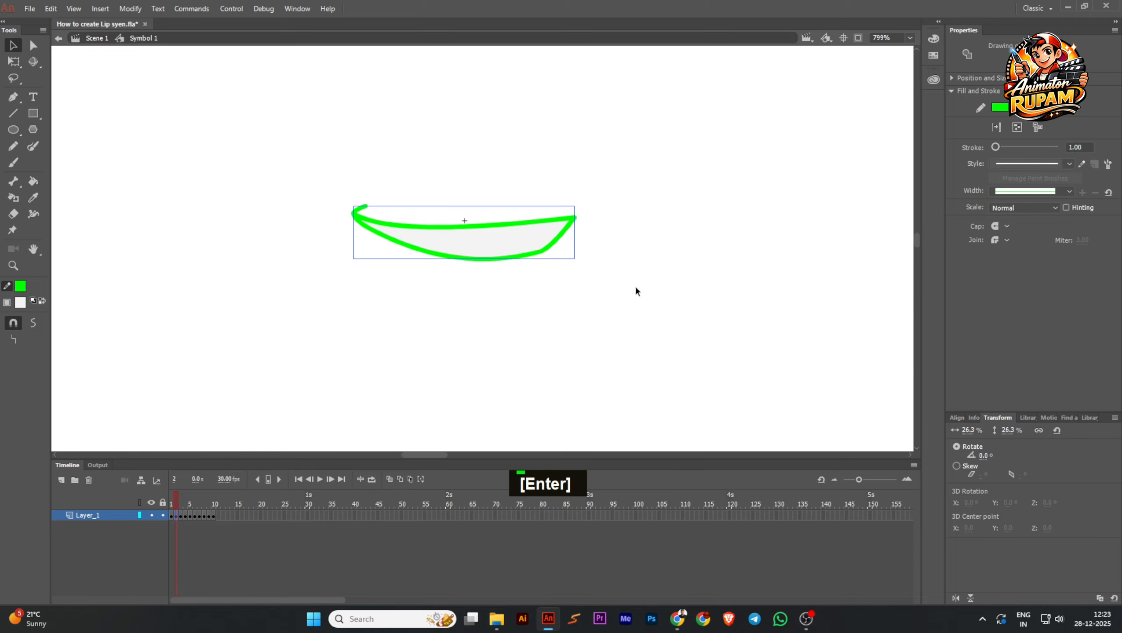
click(228, 391)
- Set the stroke size of the open mouth on frame 3 to 1
click(179, 499)
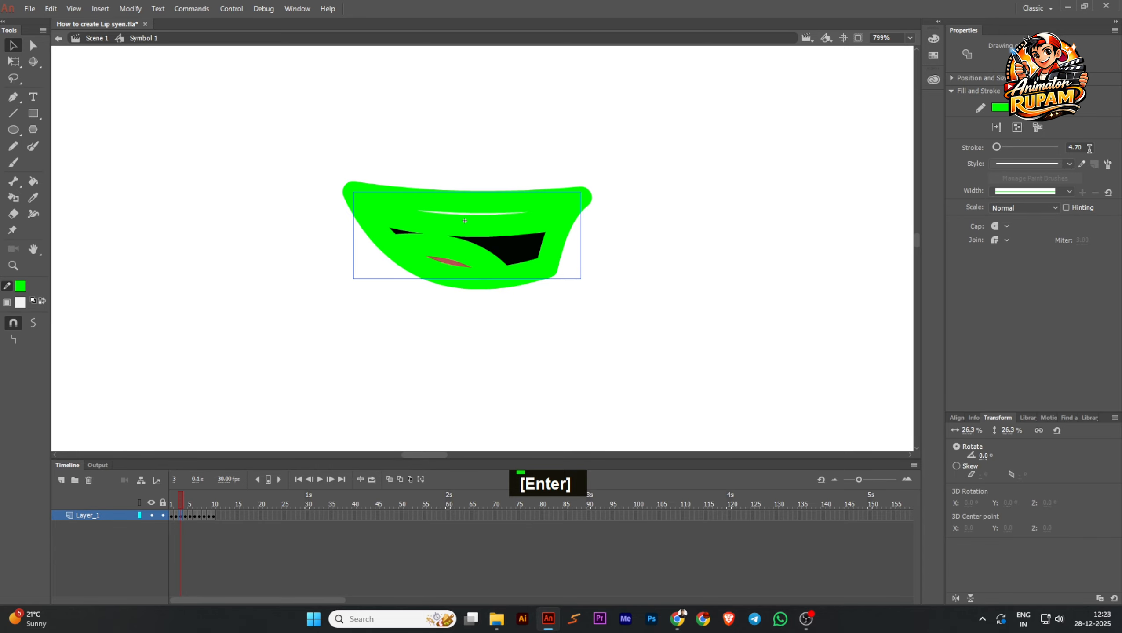
double_click(1079, 147)
text(1)
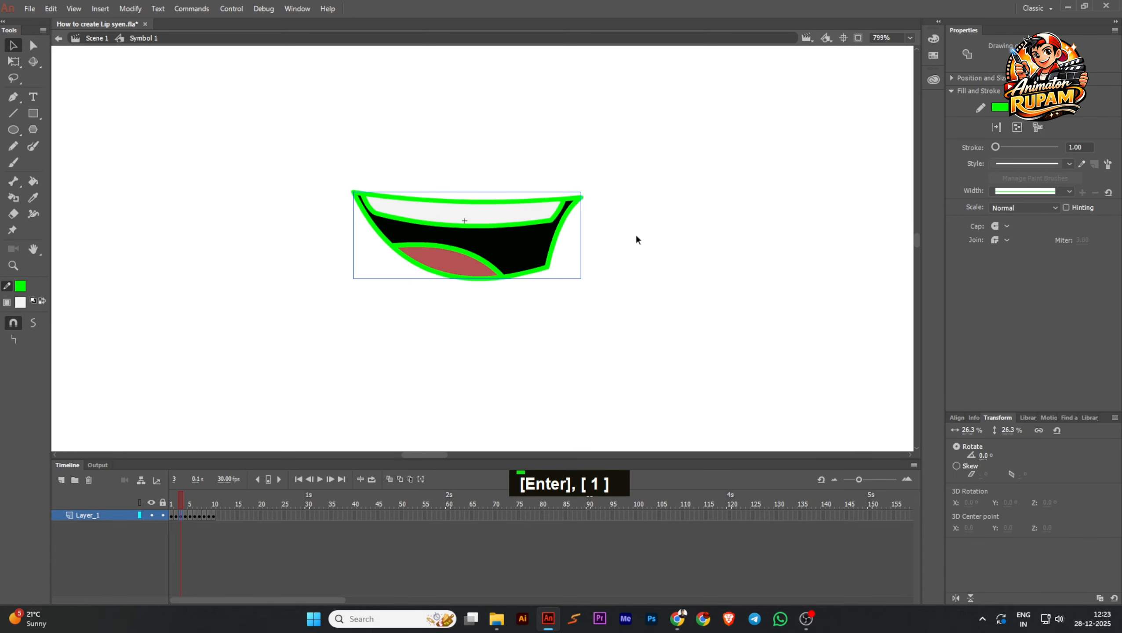
click(429, 326)
- Return to frame 1, open the closed mouth's group and recolour its stroke black (#000000), then exit to the scene
click(175, 498)
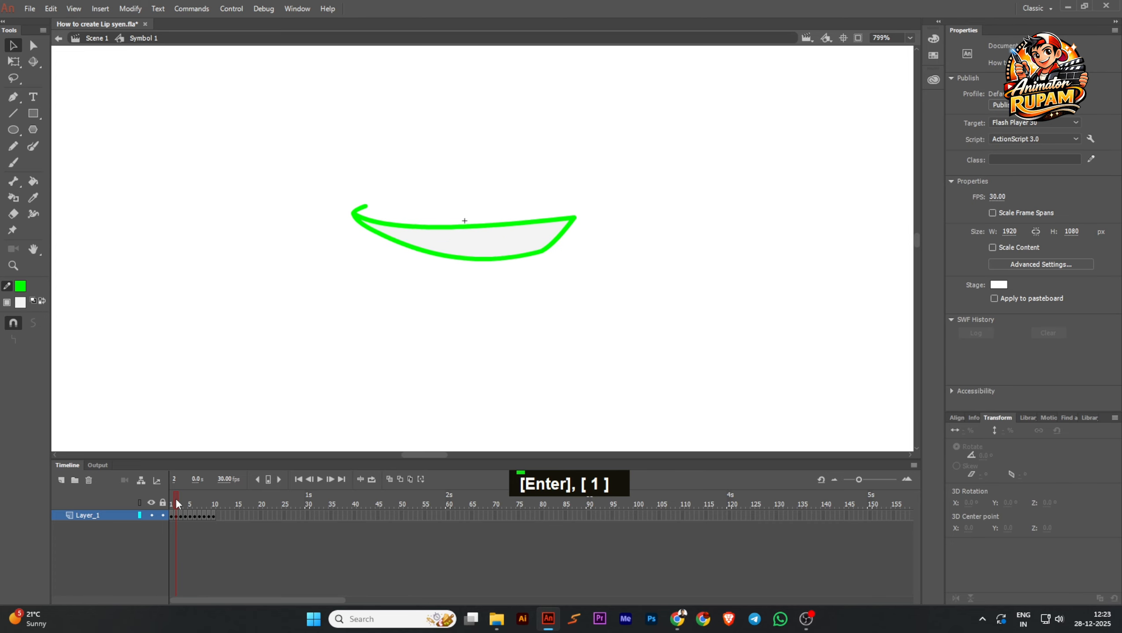
click(170, 499)
drag(311, 193, 722, 318)
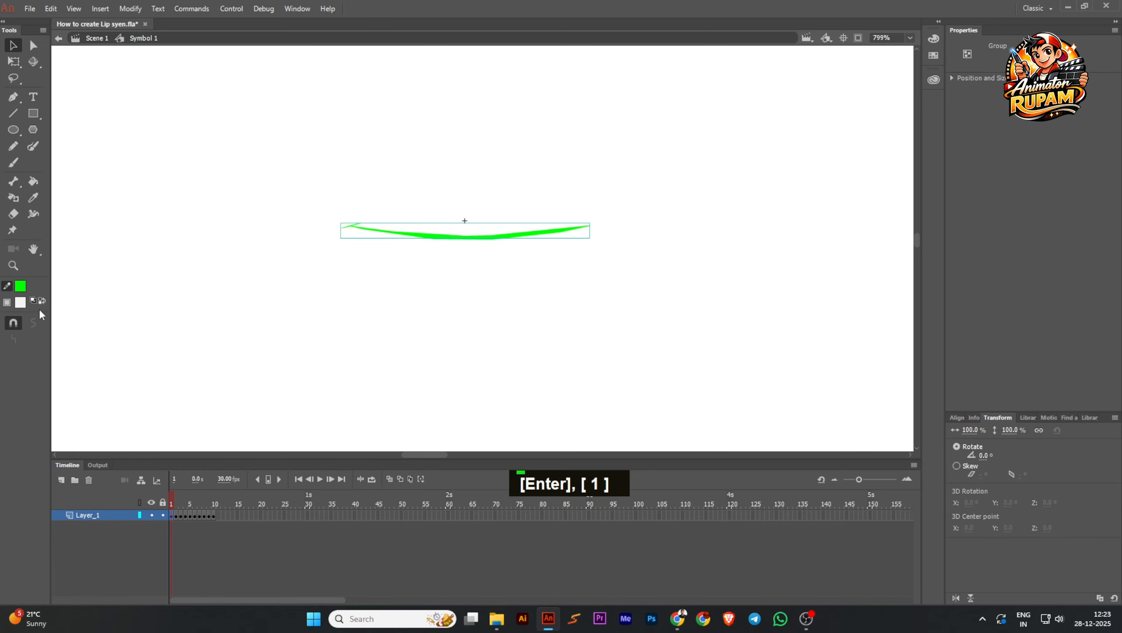
double_click(420, 233)
drag(303, 194, 659, 331)
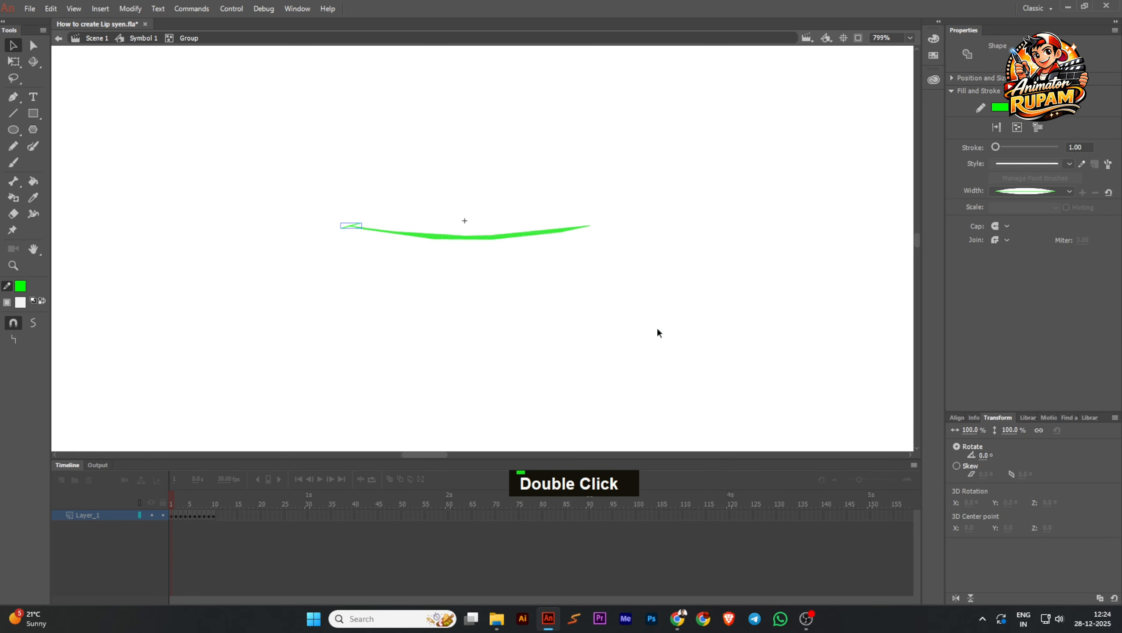
click(21, 291)
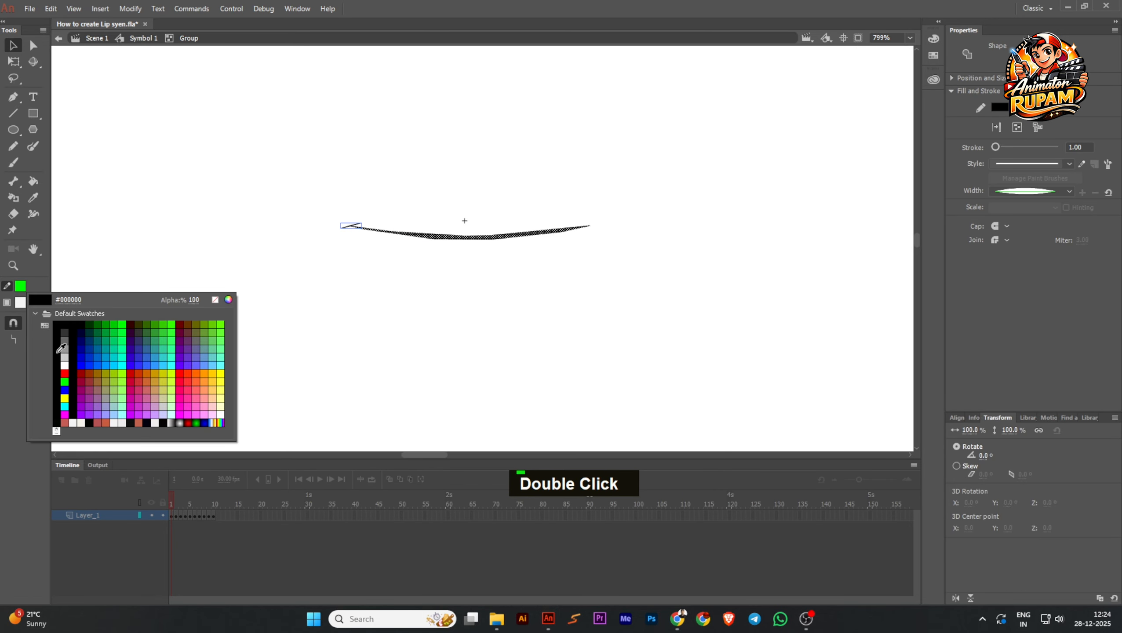
click(62, 348)
double_click(214, 317)
double_click(305, 346)
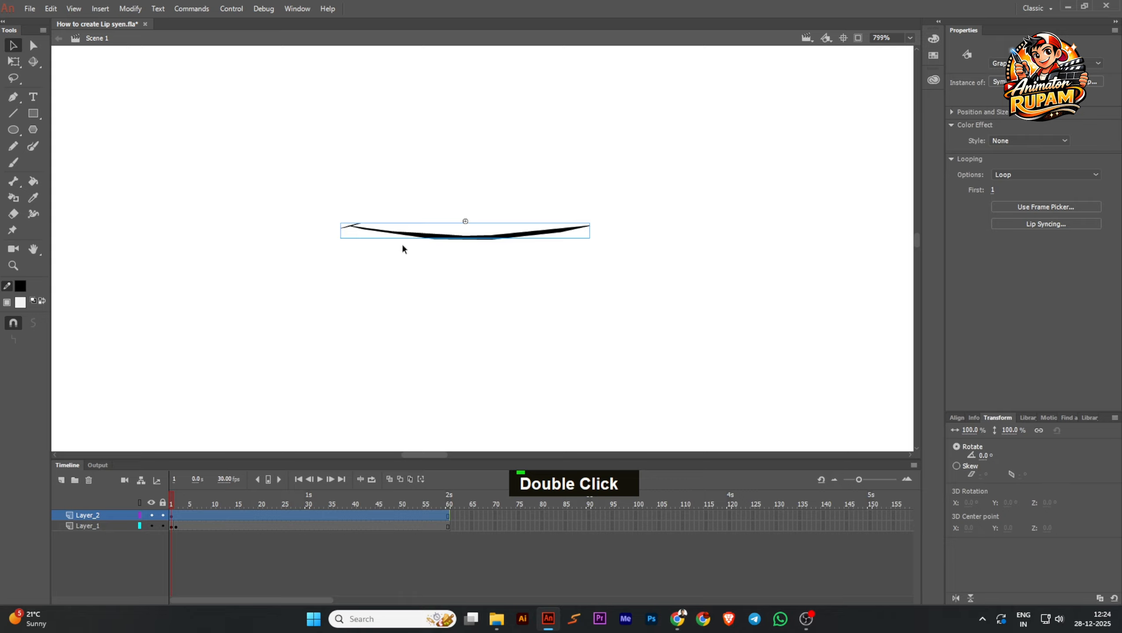
- Open the mouth symbol for editing and recolour the stroke of the closed teeth mouth on frame 2 black (#000000)
double_click(415, 235)
click(176, 502)
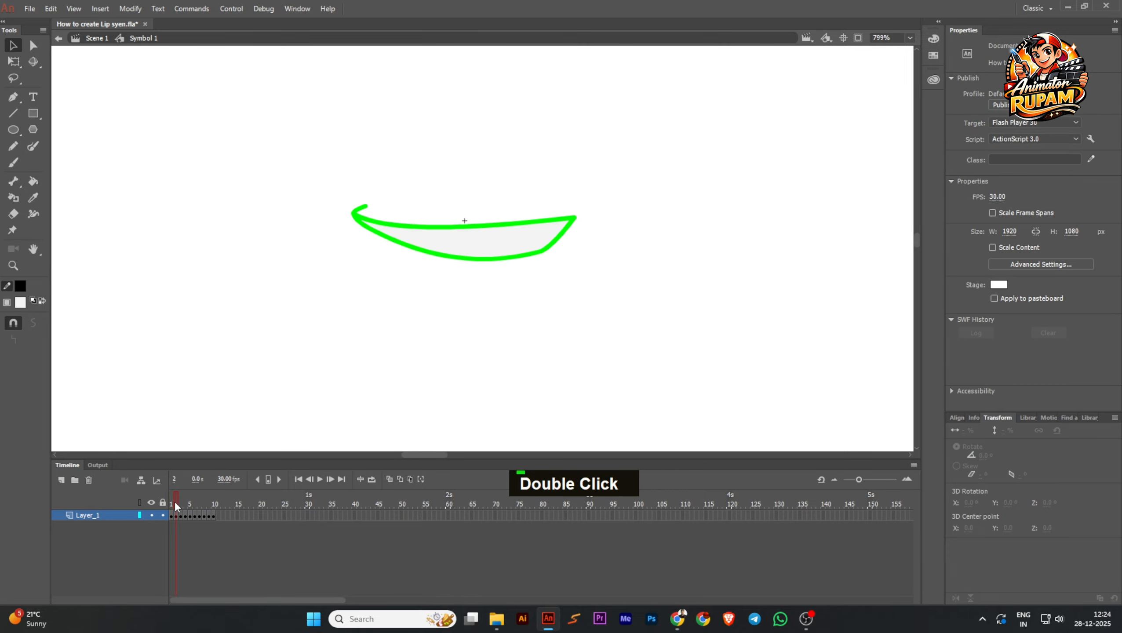
drag(320, 160, 634, 335)
click(20, 286)
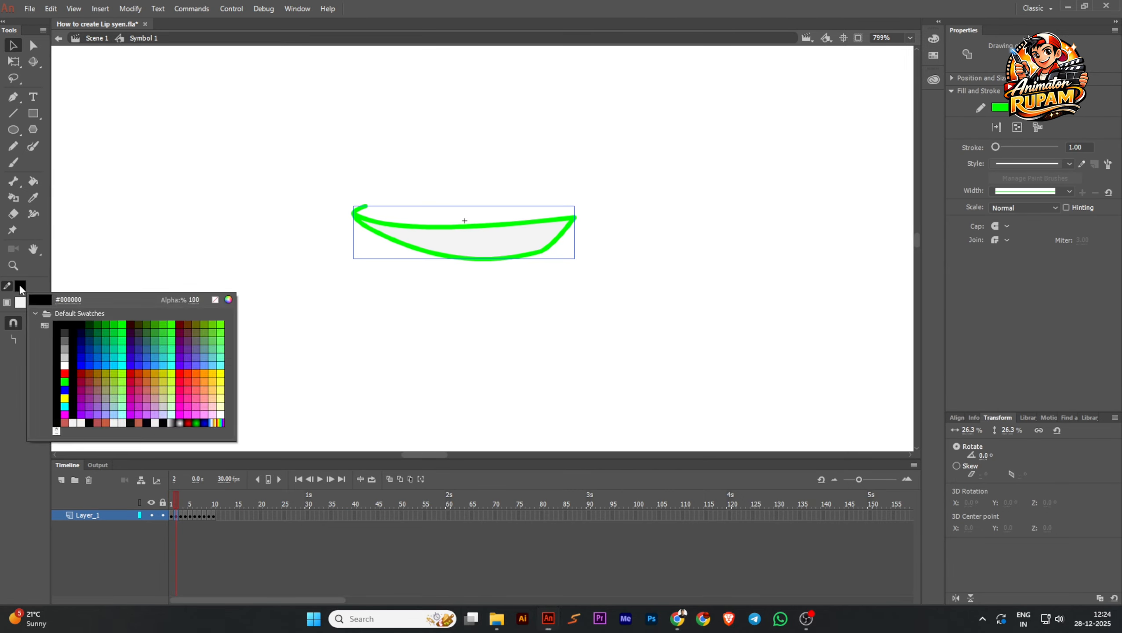
click(63, 327)
click(332, 325)
- Recolour the stroke of the open mouth on frame 3 black
key(.)
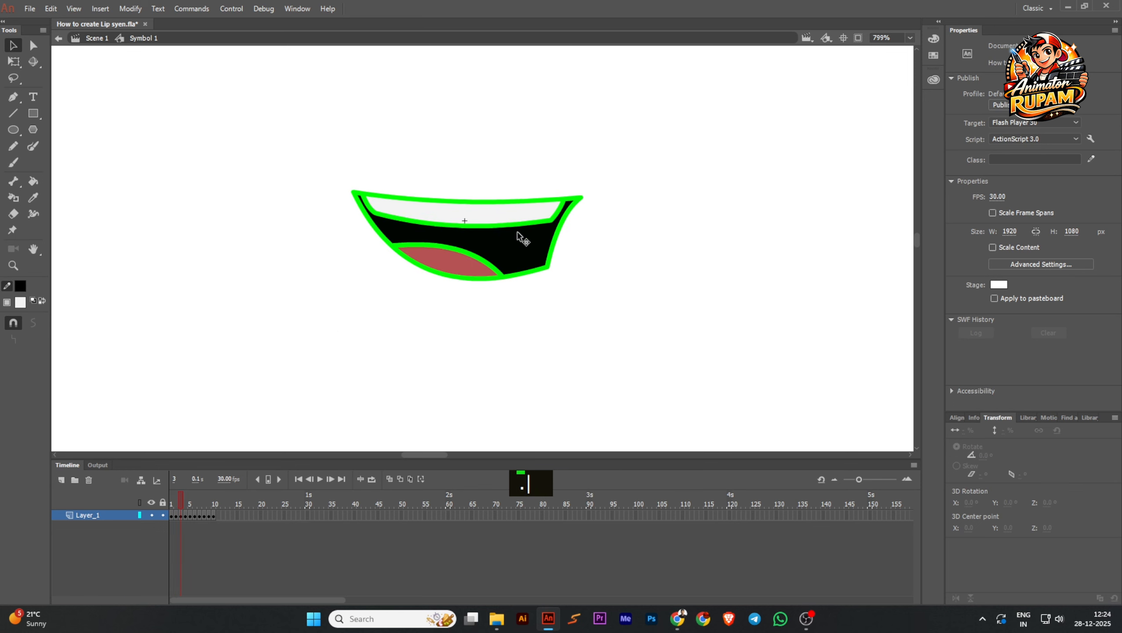
mouse_move(316, 144)
mouse_down()
mouse_move(394, 230)
mouse_move(663, 384)
mouse_up()
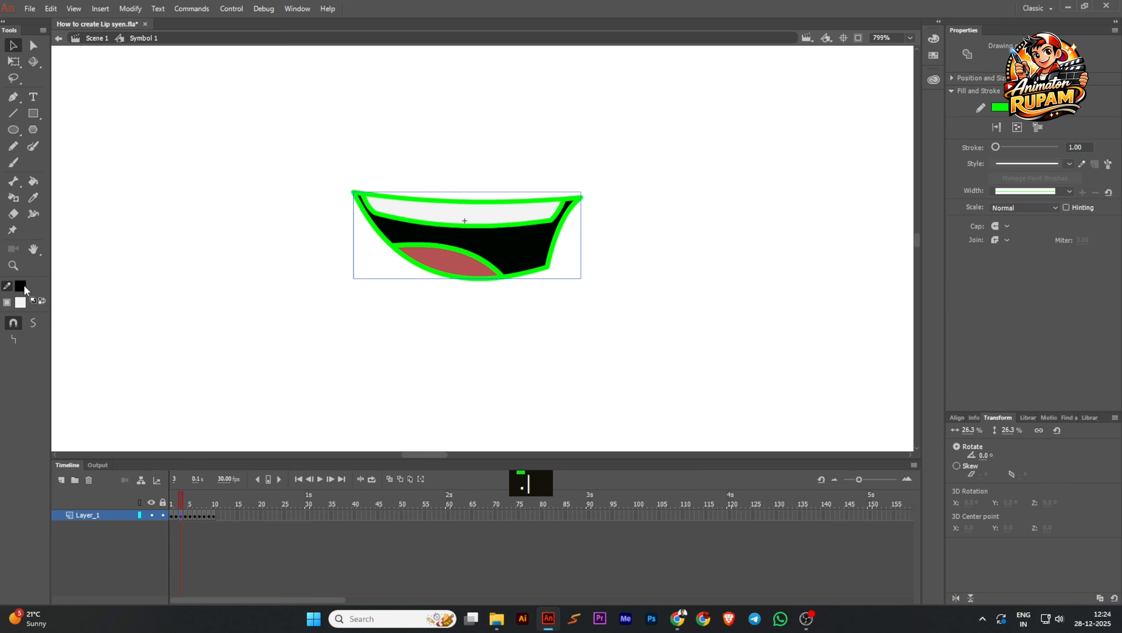
double_click(22, 286)
click(318, 316)
- Set the stroke of the wide-open mouth with two teeth rows on frame 4 to size 1 and colour it black
key(.)
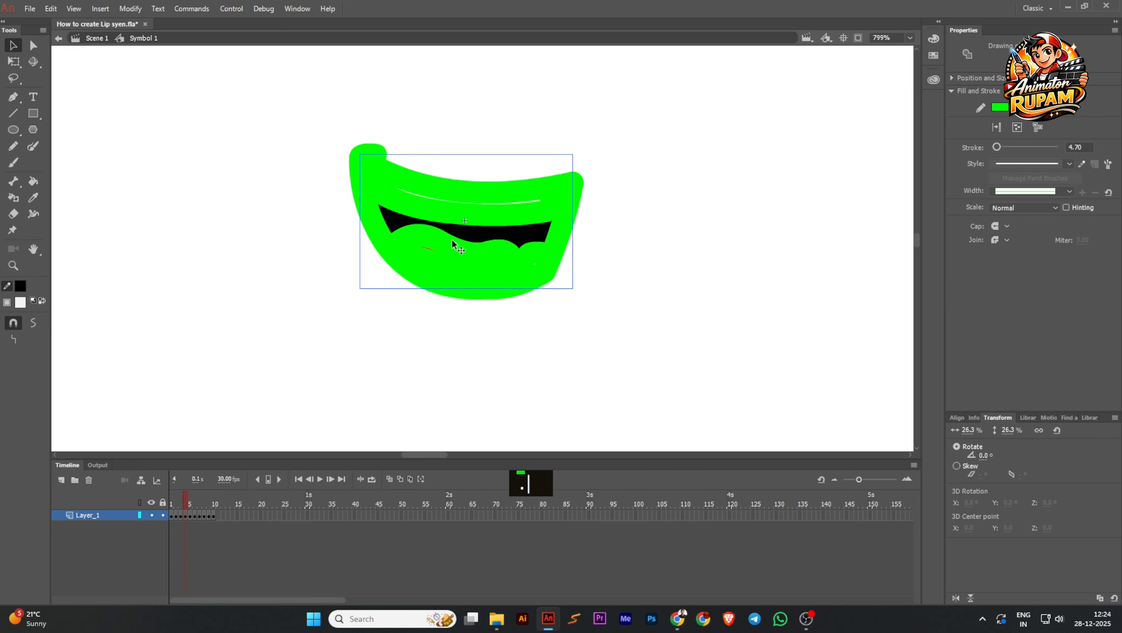
click(1080, 147)
text(1)
key(Return)
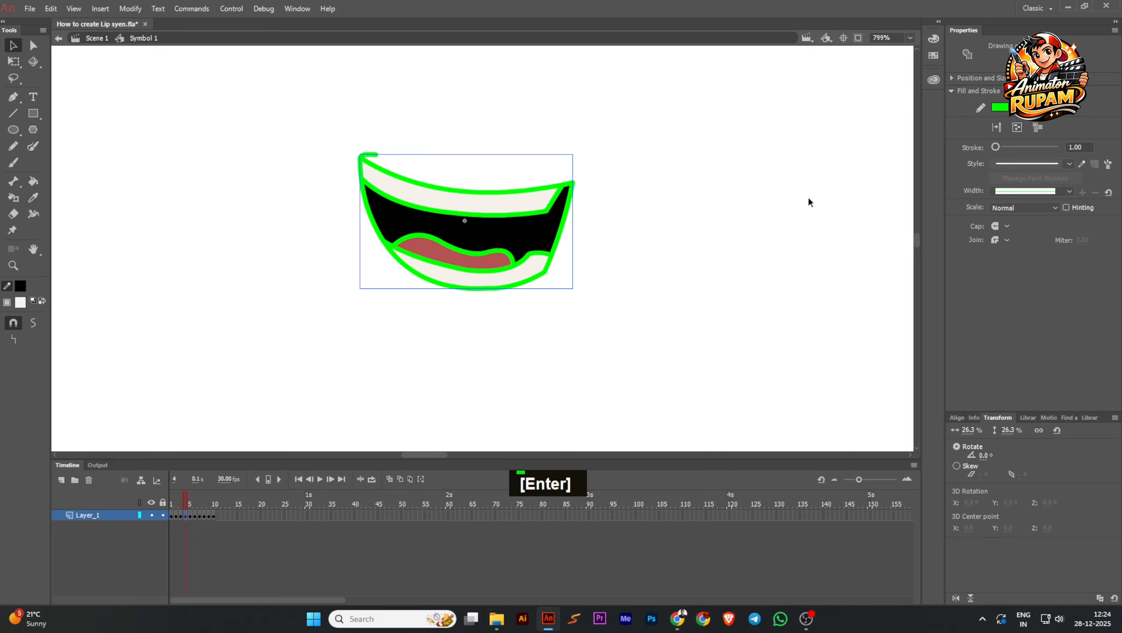
double_click(19, 289)
click(244, 307)
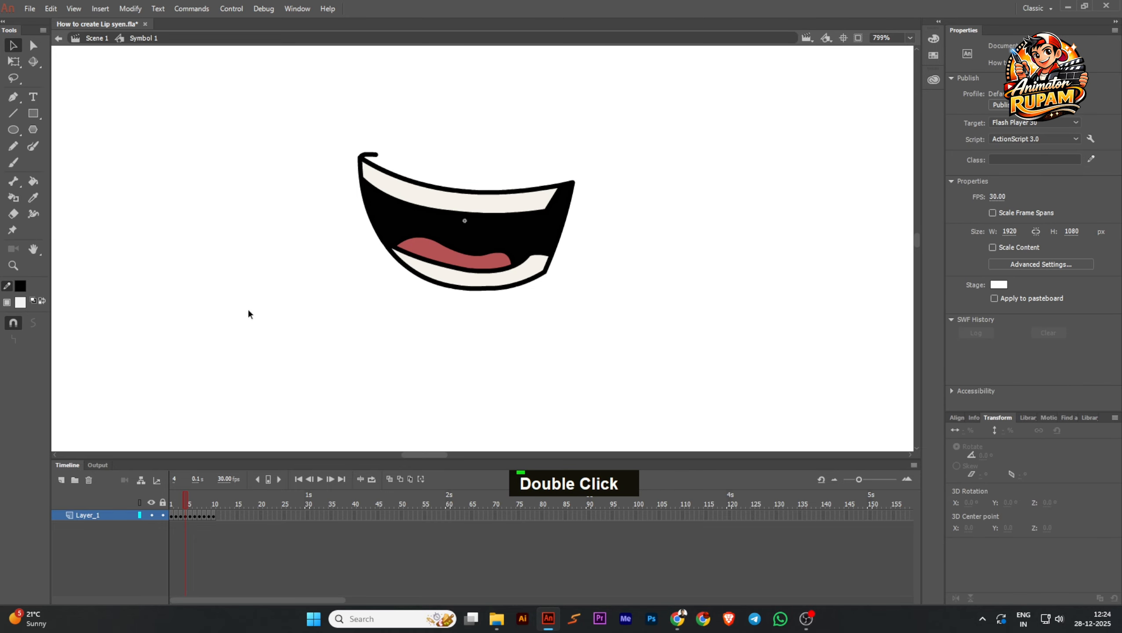
- Set the stroke of the pointed open mouth on frame 5 to size 1 and colour it black
key(period)
click(1079, 147)
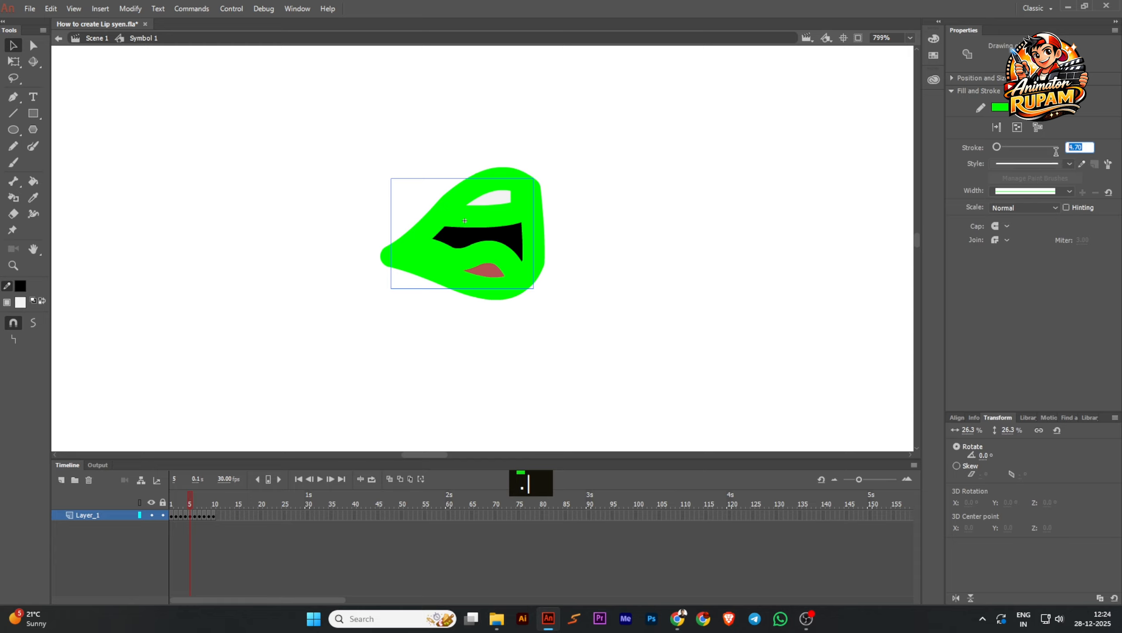
text(1)
key(Return)
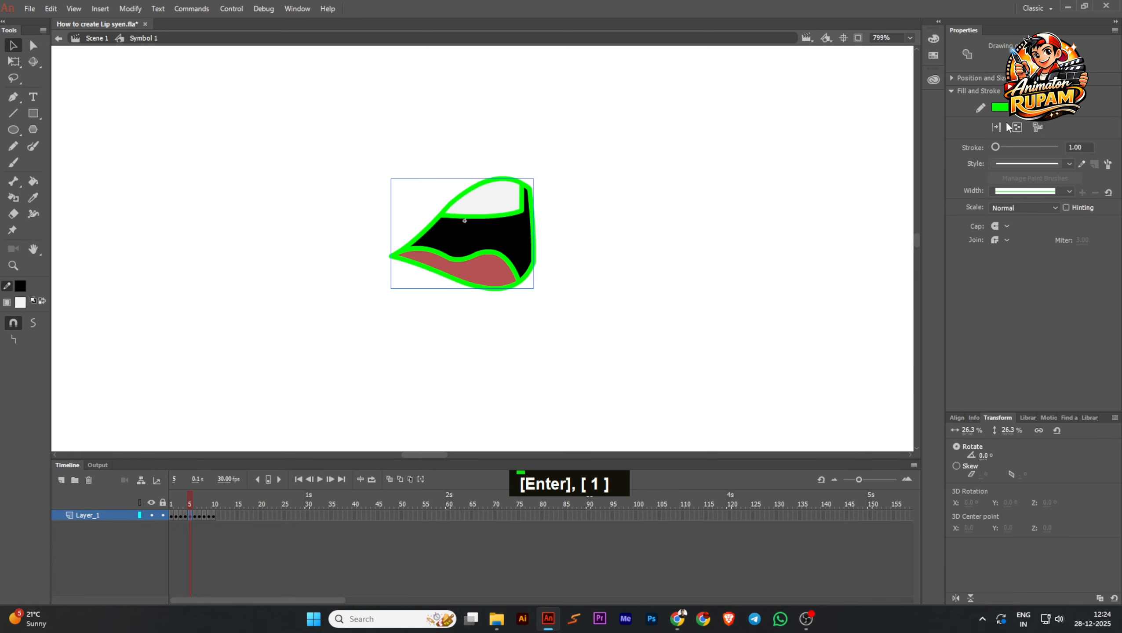
click(997, 107)
click(818, 147)
click(769, 195)
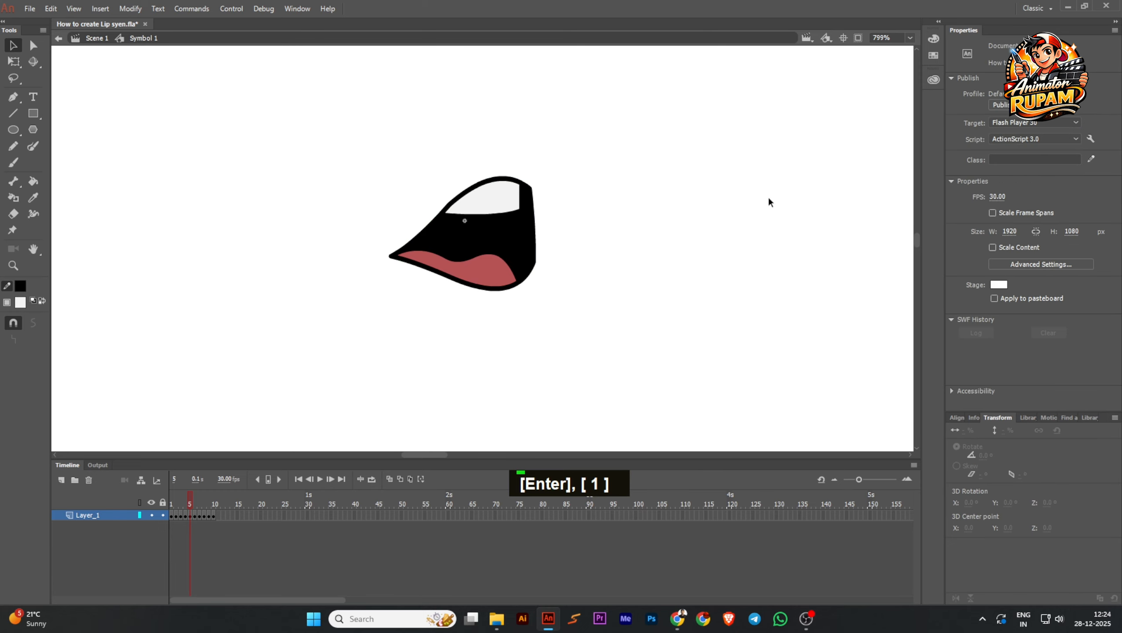
- Set the stroke of the small rounded mouth on frame 6 to size 1 and colour it black
key(period)
click(1081, 147)
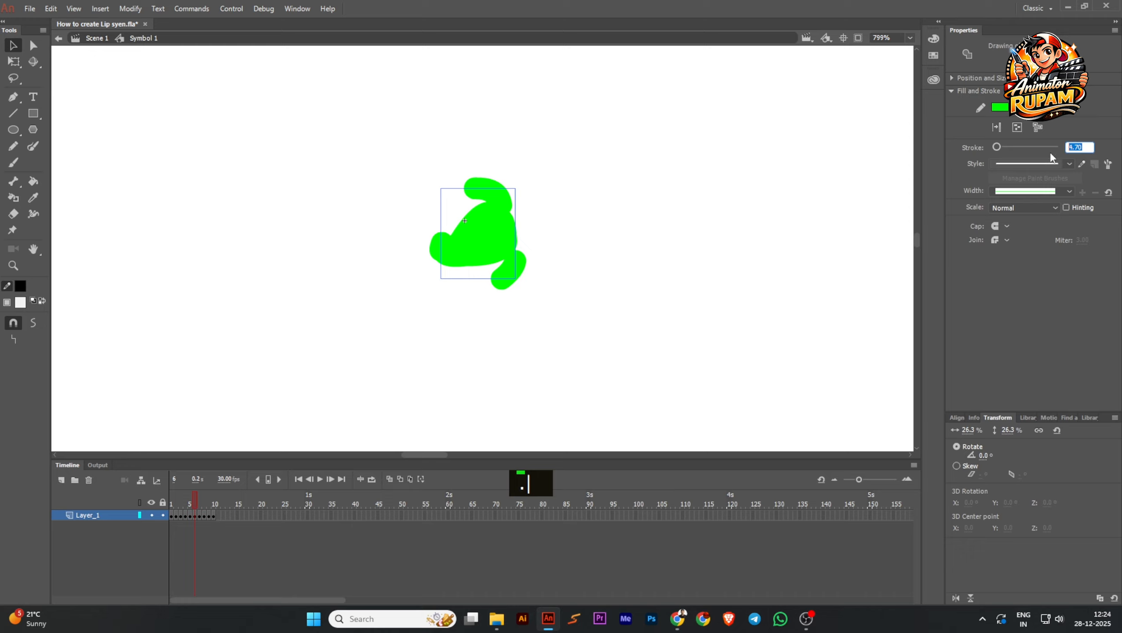
text(1)
key(Return)
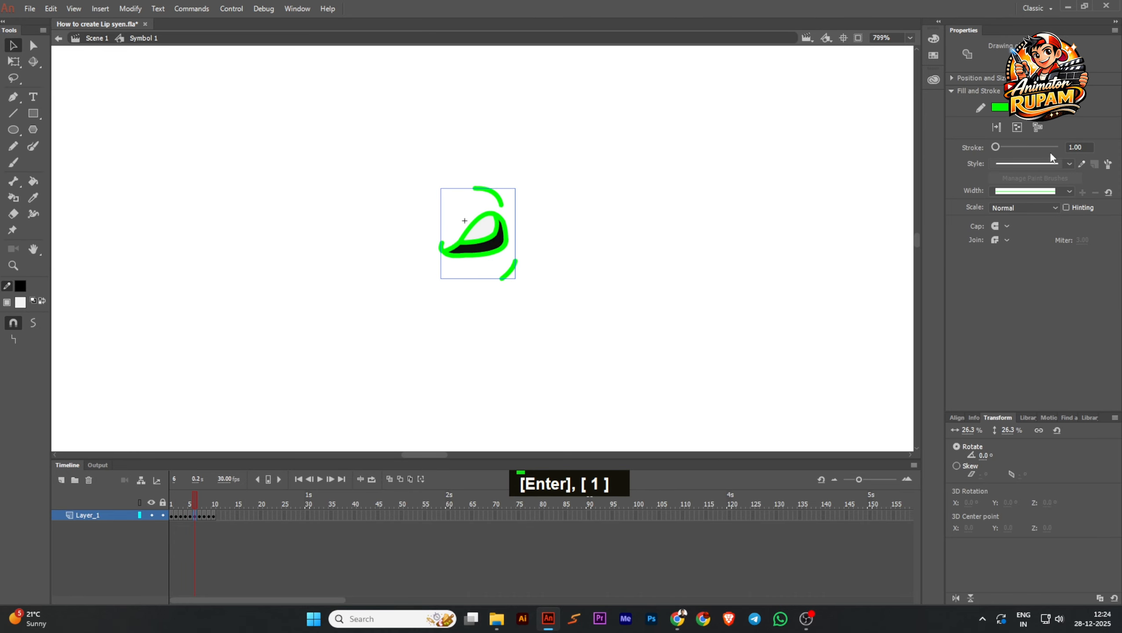
click(999, 107)
click(812, 152)
- Set the stroke of the mouth with the centred tongue on frame 7 to size 1 and colour it black
key(period)
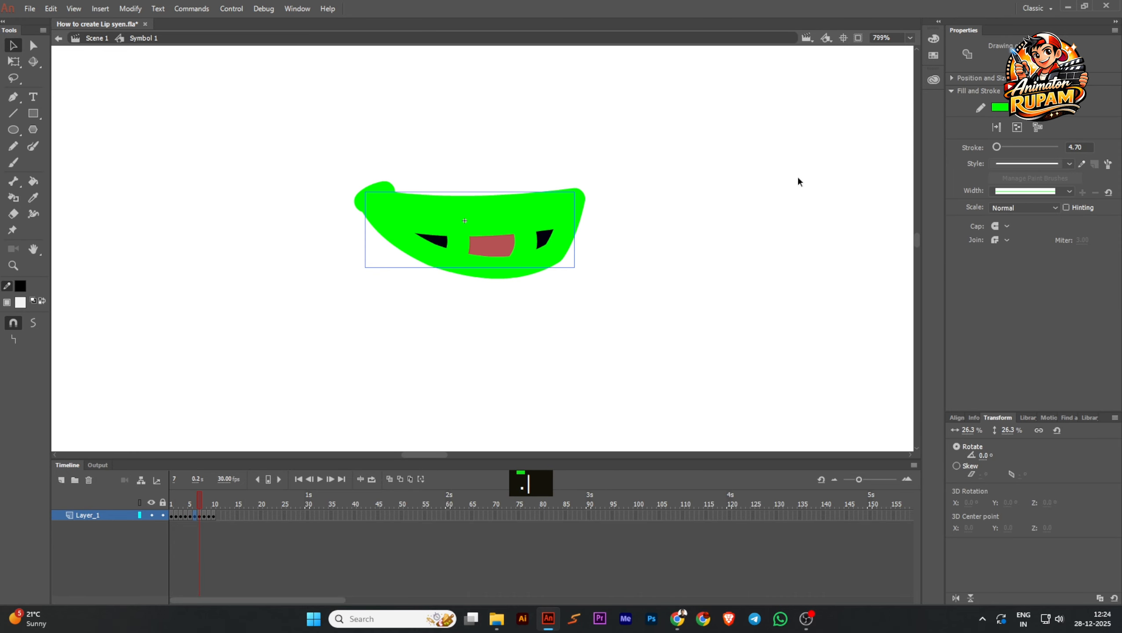
click(1081, 148)
text(1)
key(Return)
click(1000, 107)
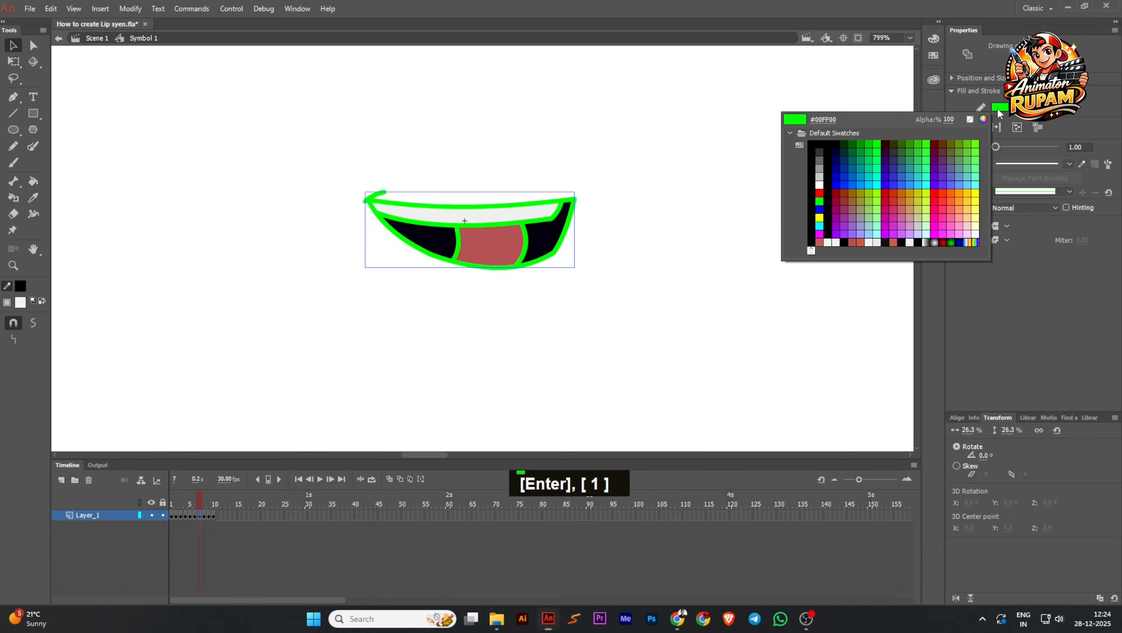
click(814, 156)
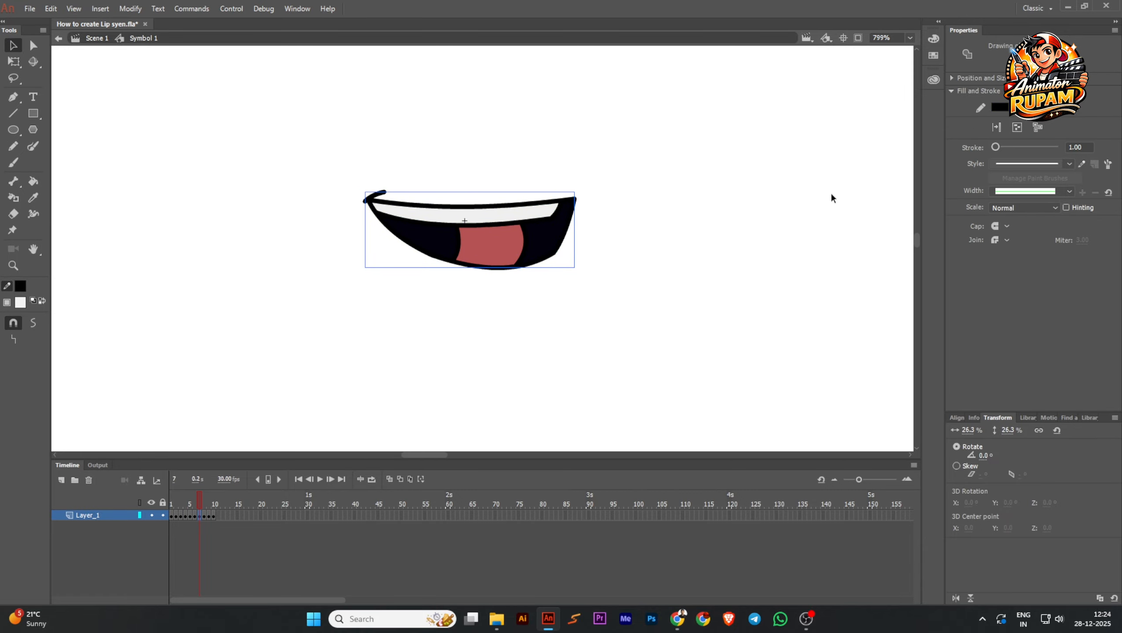
- On frame 8, enter the nested group of the teeth mouth and set its upper line to stroke size 1 and black (#000000)
key(period)
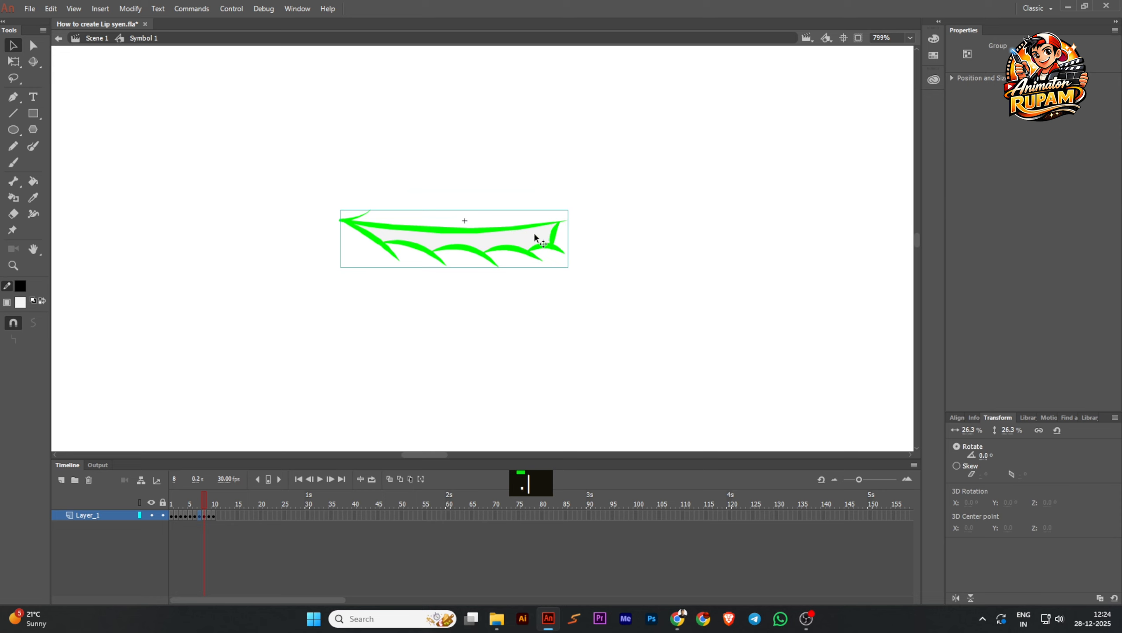
double_click(495, 231)
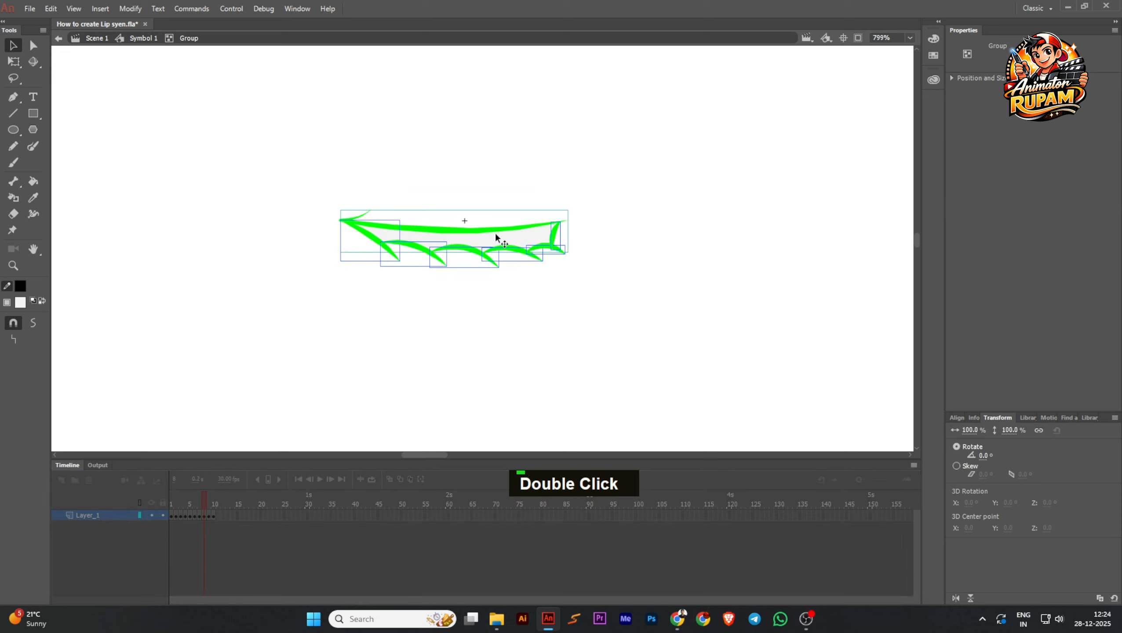
click(341, 258)
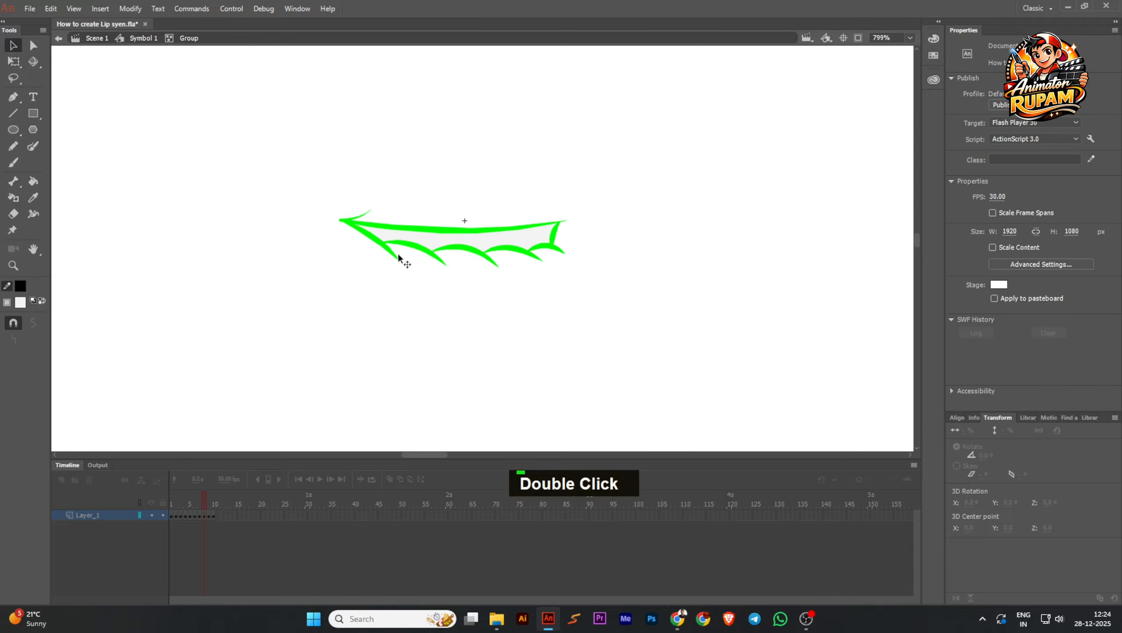
double_click(499, 229)
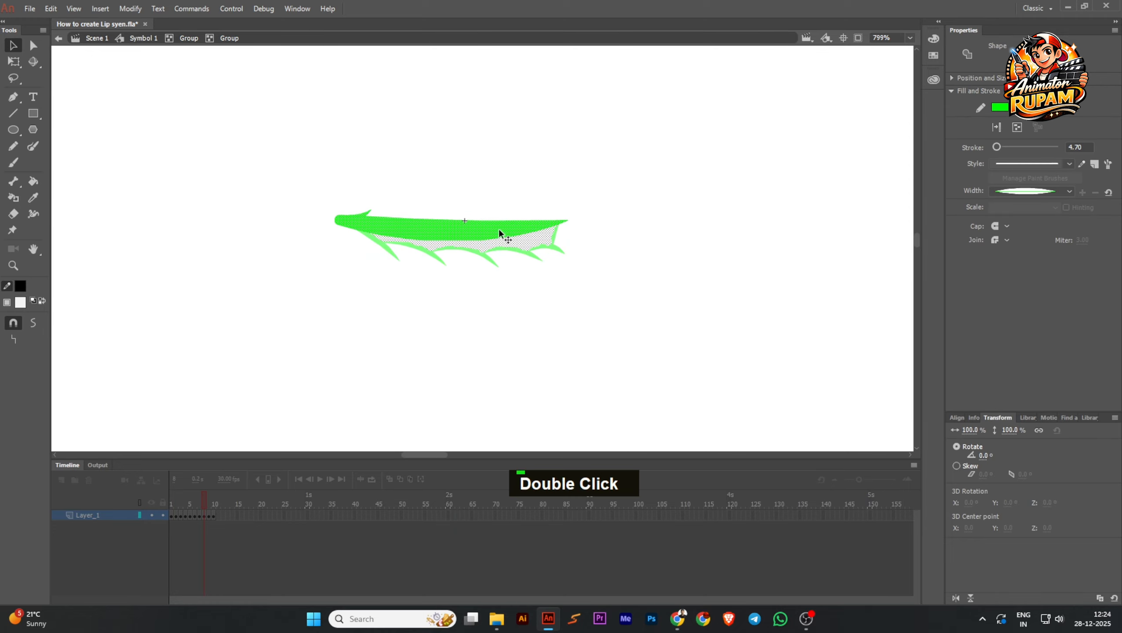
click(323, 208)
drag(284, 154, 700, 354)
click(1079, 148)
text(1)
key(Return)
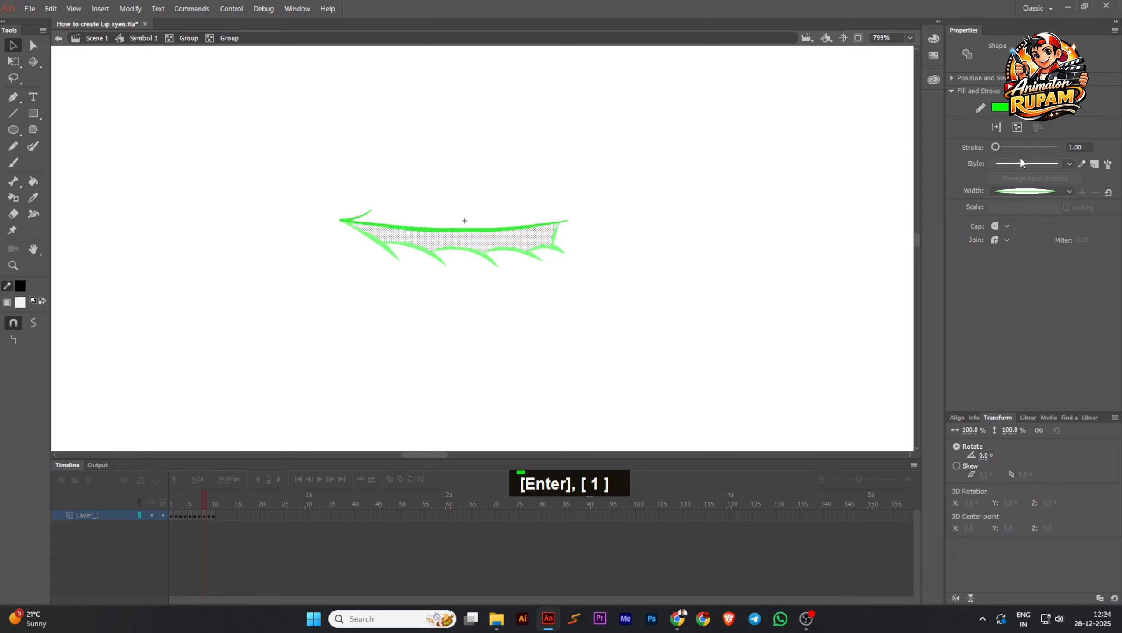
click(1000, 108)
click(789, 142)
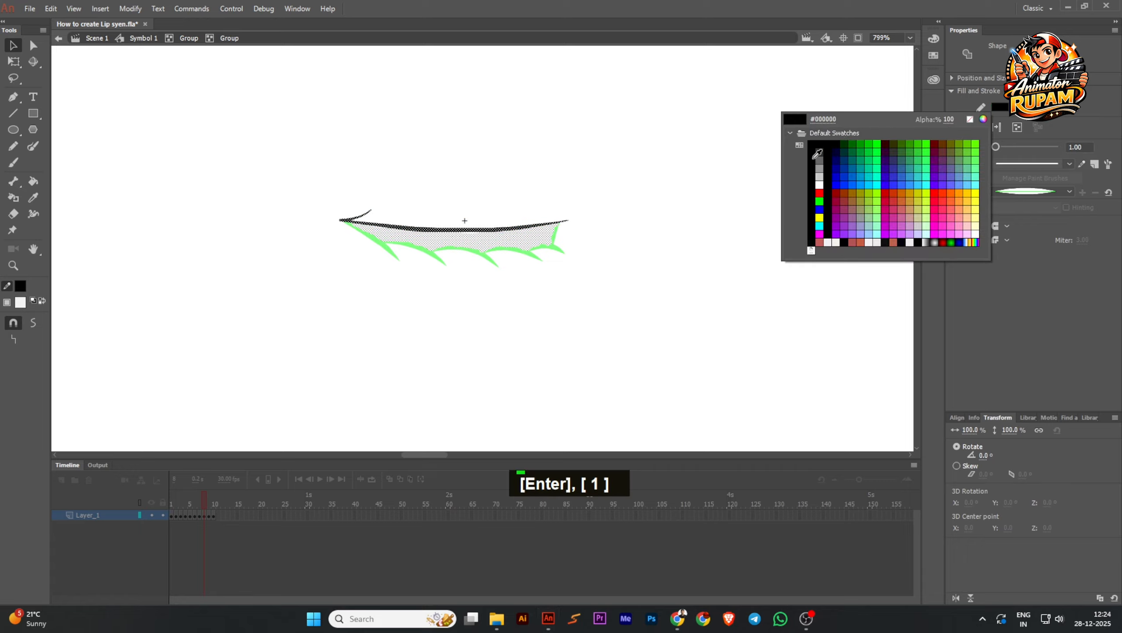
- Convert the white teeth fill on frame 8 into its own drawing object and open that object for editing
double_click(422, 245)
scroll(433, 233, up, 3)
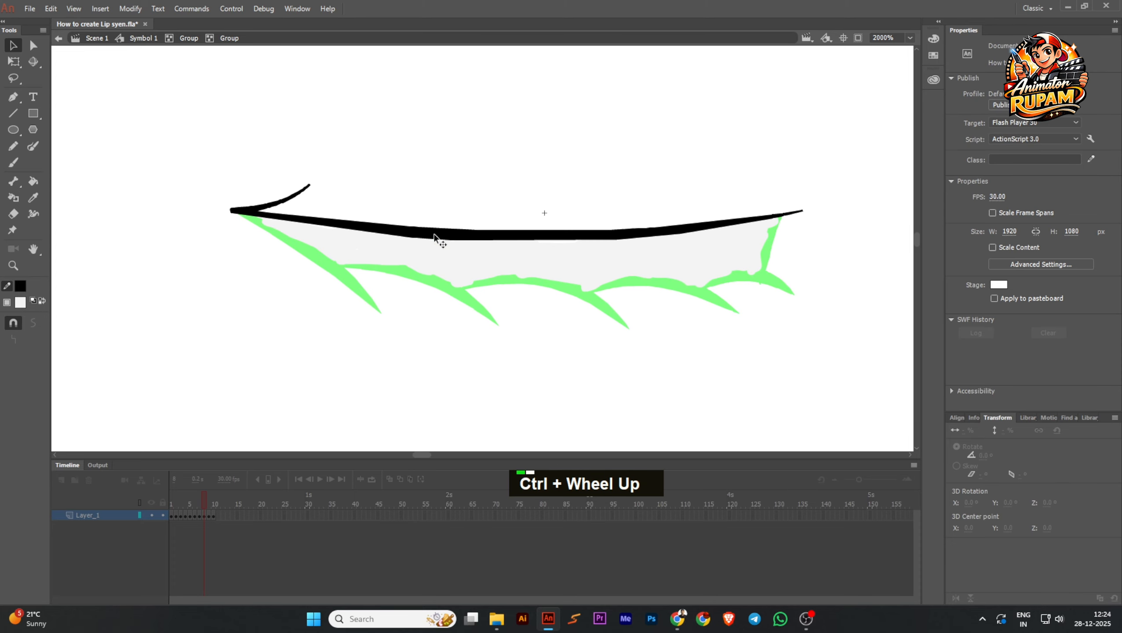
click(492, 237)
click(508, 251)
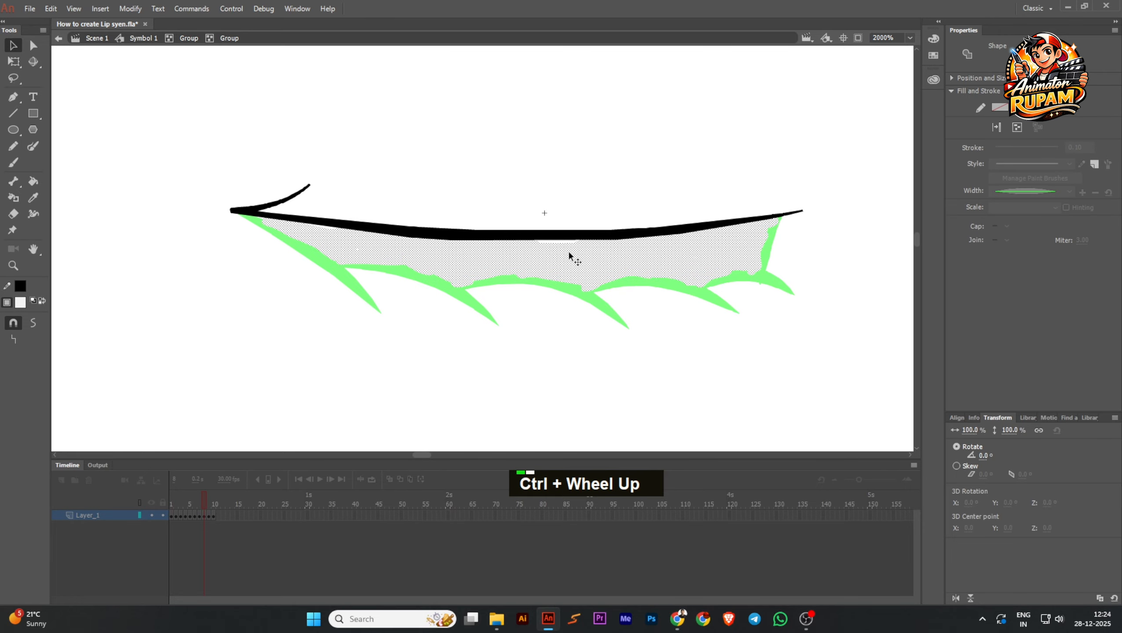
scroll(576, 253, up, 1)
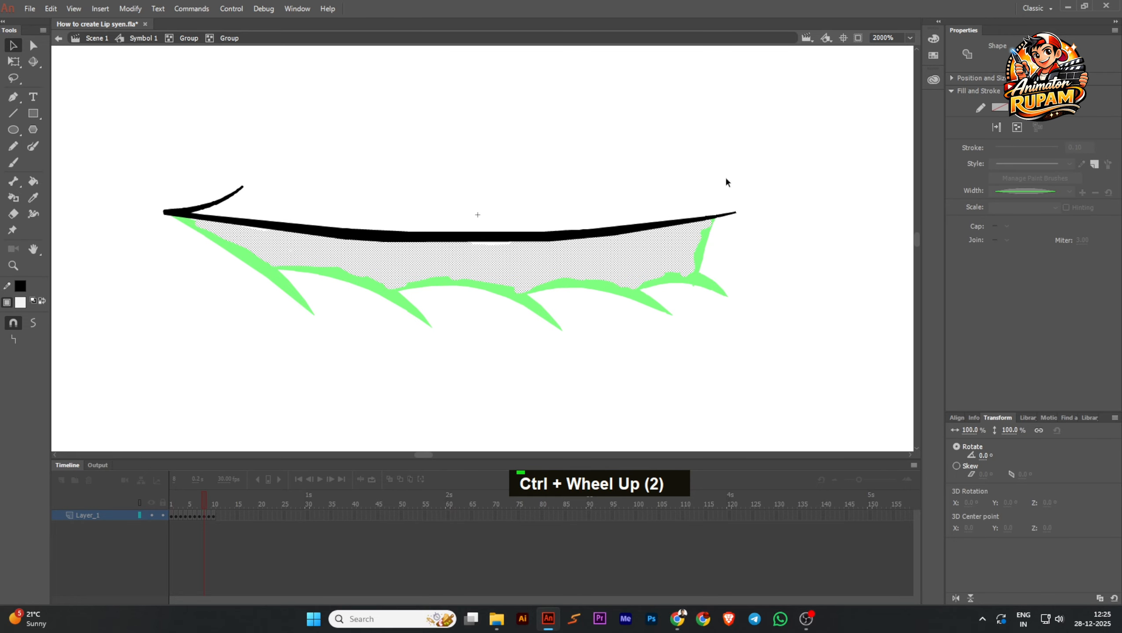
click(1017, 128)
scroll(441, 241, up, 1)
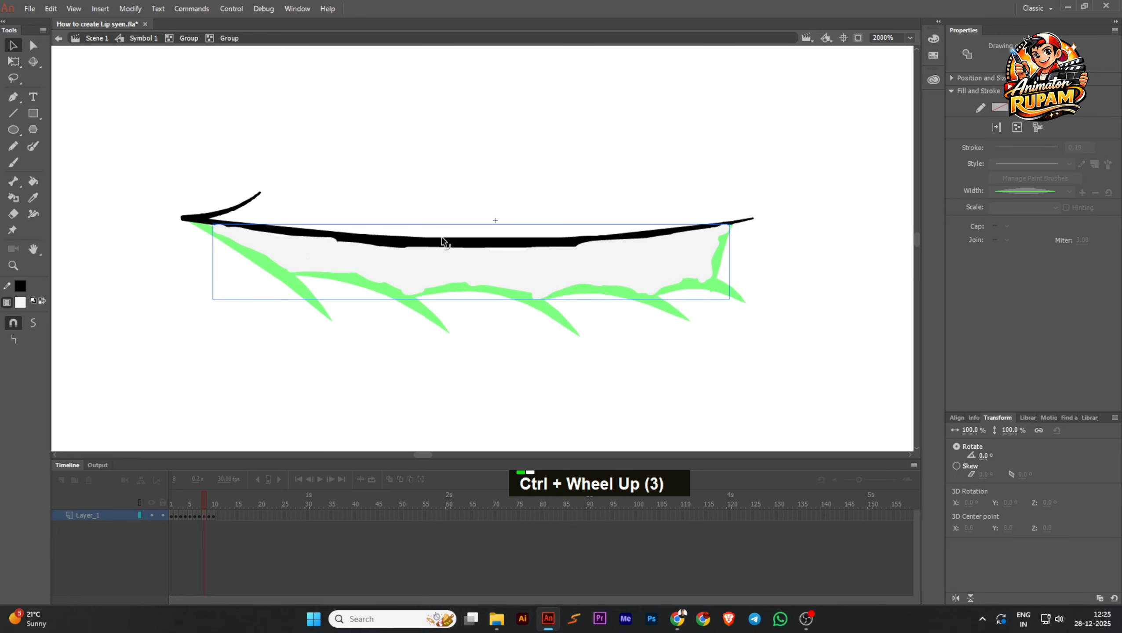
double_click(432, 260)
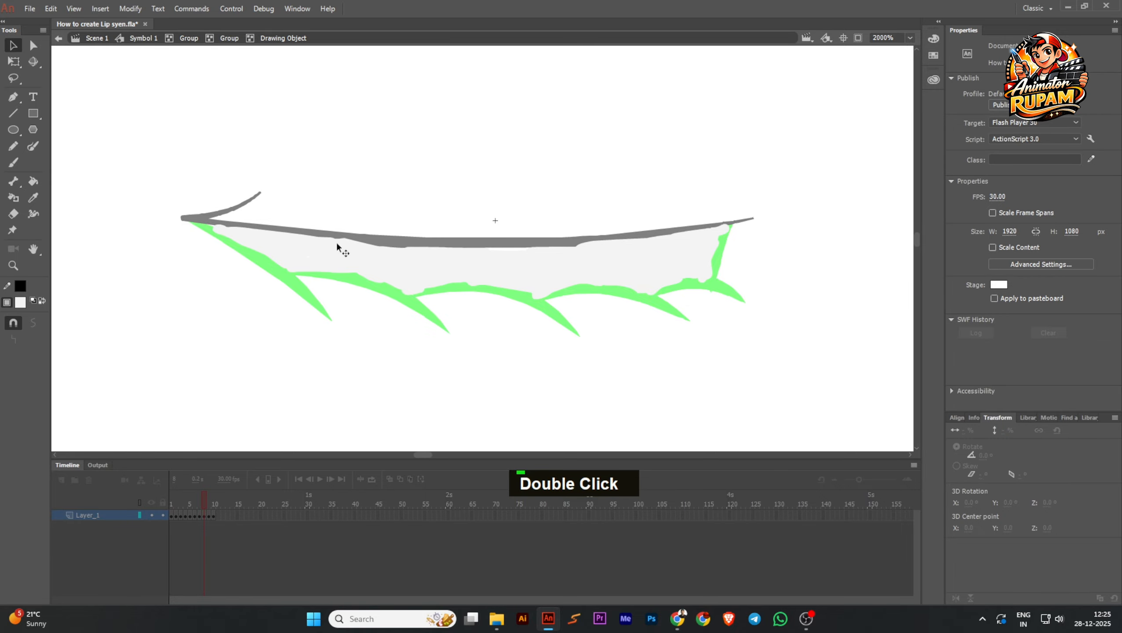
- Try to smooth the white fill's uneven upper edge by reshaping it along the mouth line
ctrl+scroll(388, 243, up, 1)
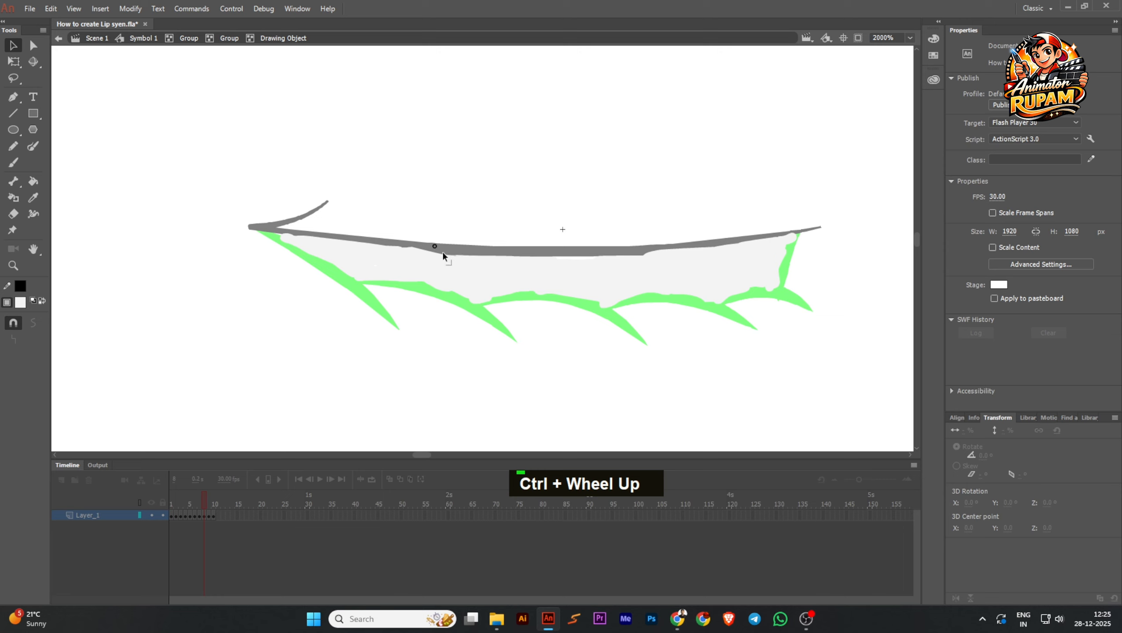
scroll(508, 247, up, 1)
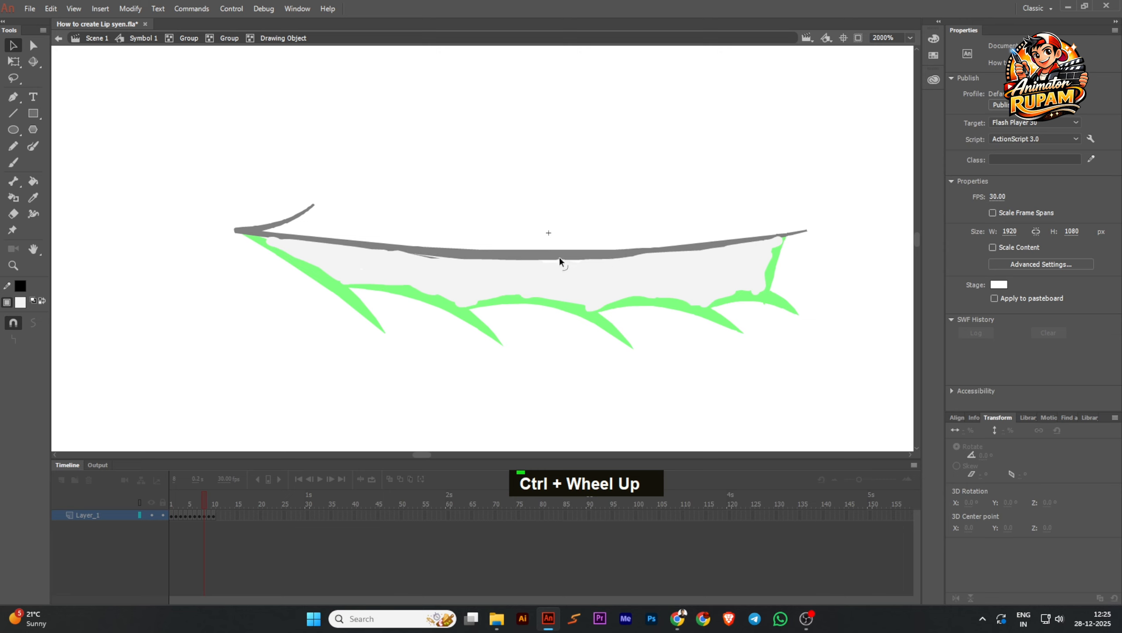
ctrl+scroll(553, 265, up, 1)
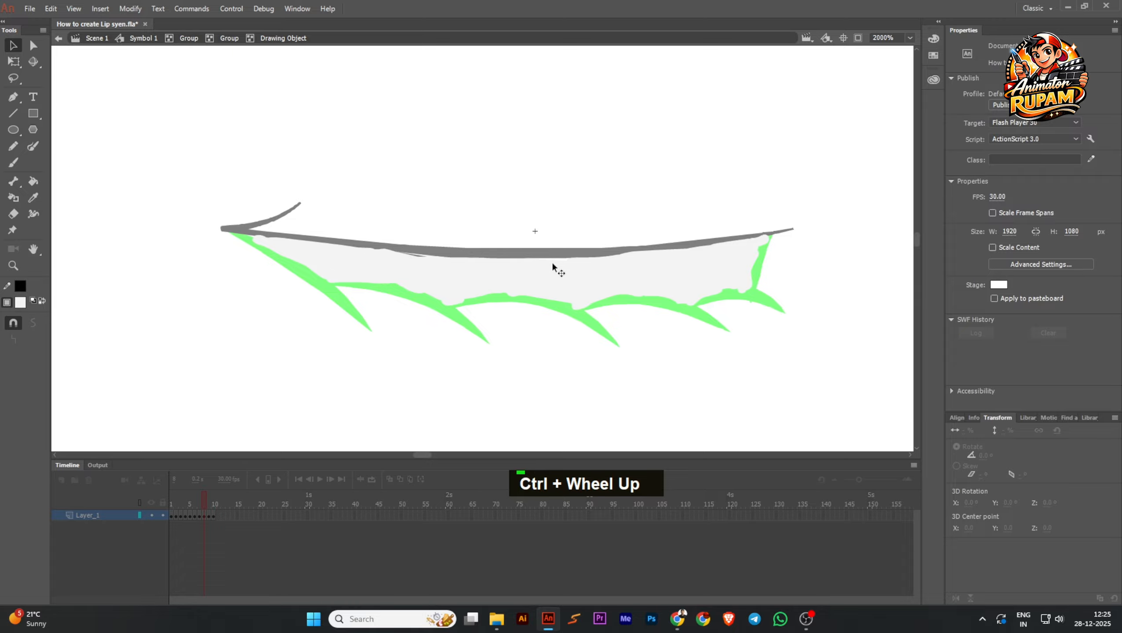
- Delete the uneven white fill and draw a straight red (#FF0000) line with stroke 0.5 between the mouth's two upper corners
drag(175, 174, 834, 378)
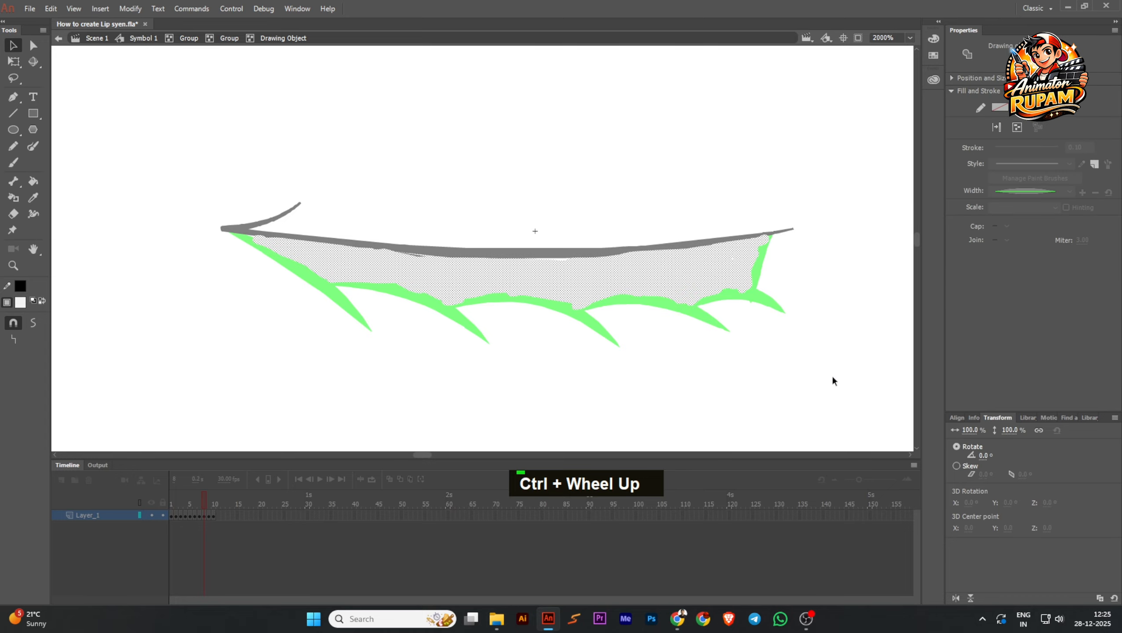
key(Delete)
click(12, 114)
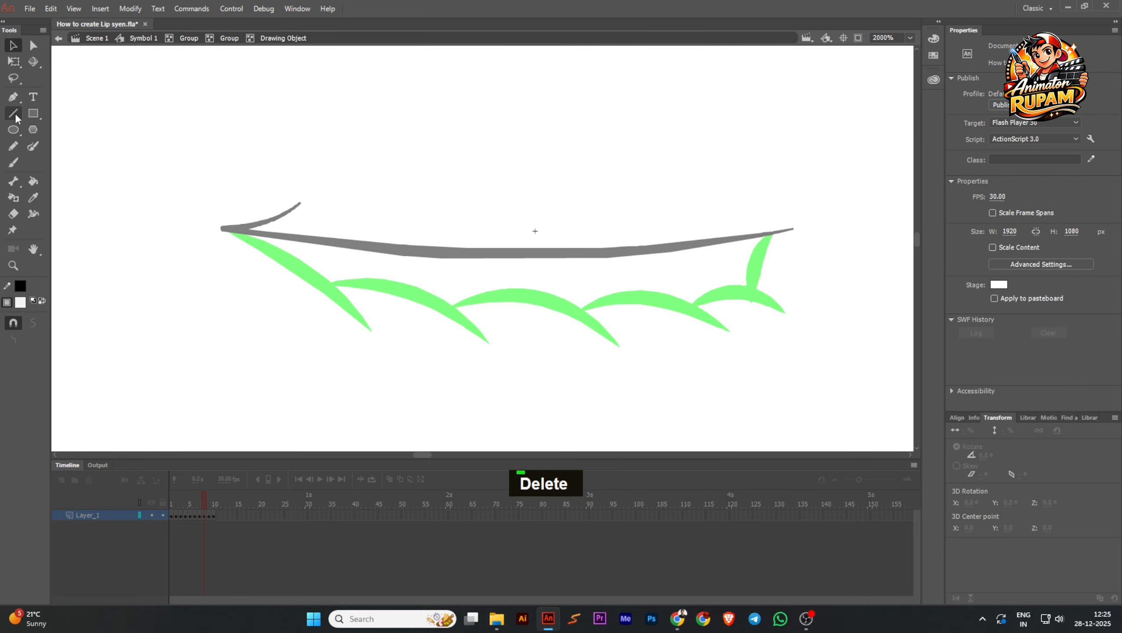
click(22, 286)
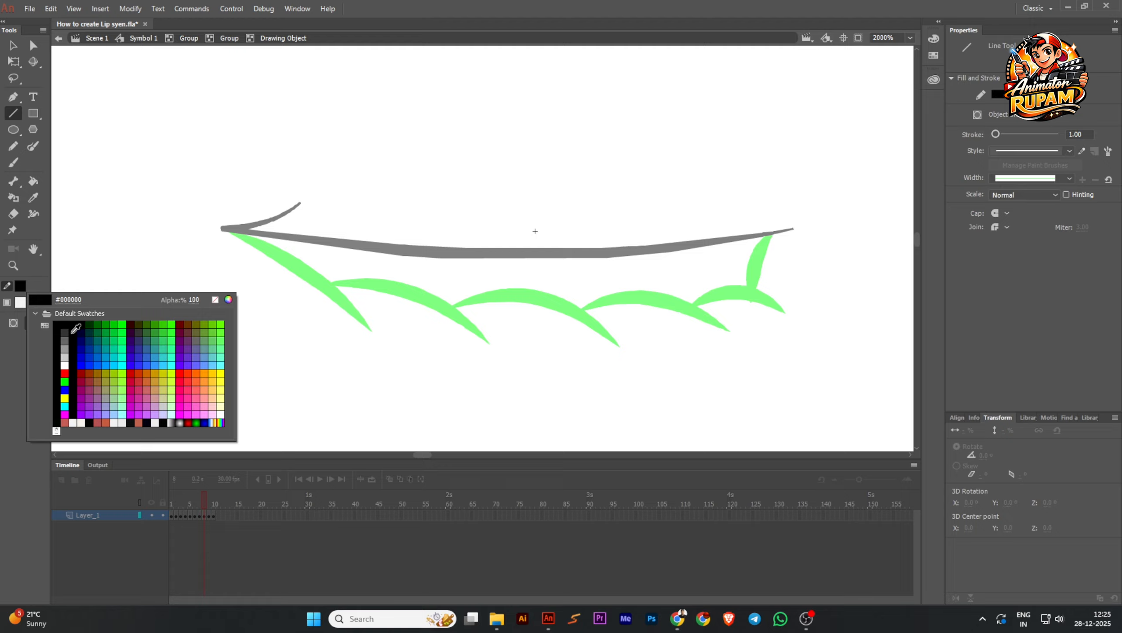
click(70, 366)
drag(238, 234, 350, 247)
key(ctrl+z)
click(1076, 134)
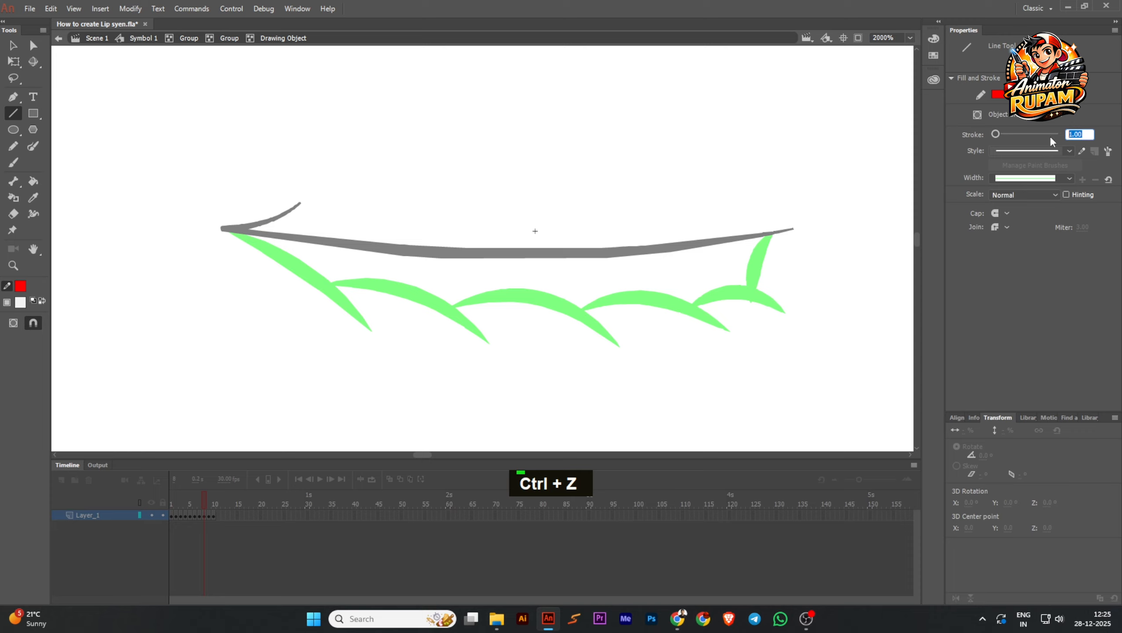
text(0.5)
key(Return)
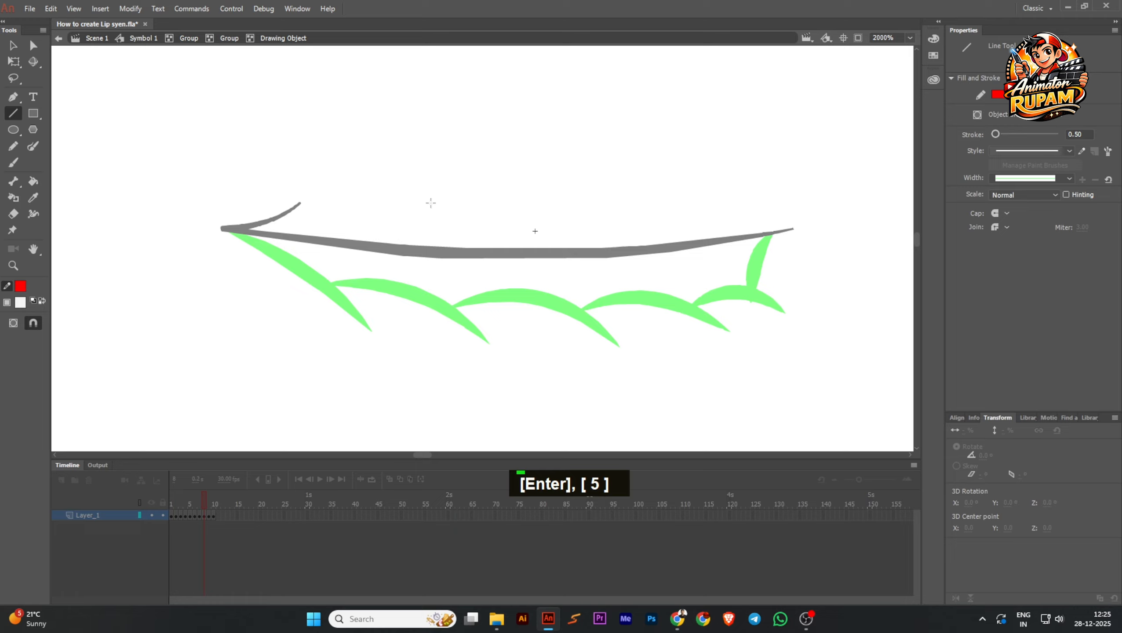
drag(240, 231, 767, 234)
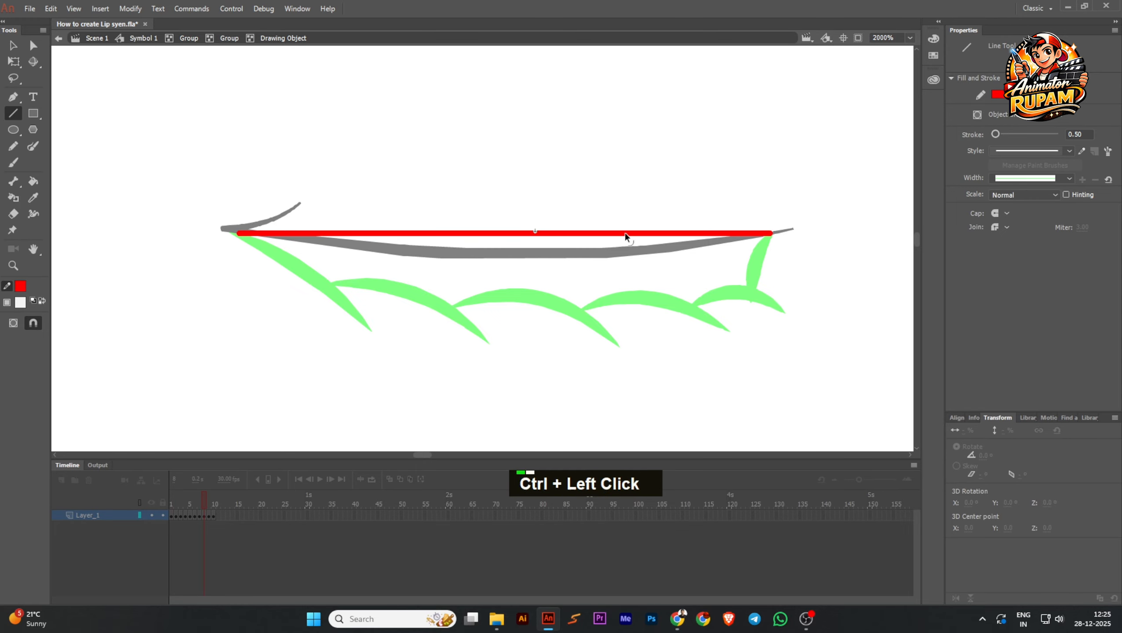
- Bend the red line along the upper mouth line and close the outline with red lines curved along the green teeth arcs
drag(625, 233, 646, 261)
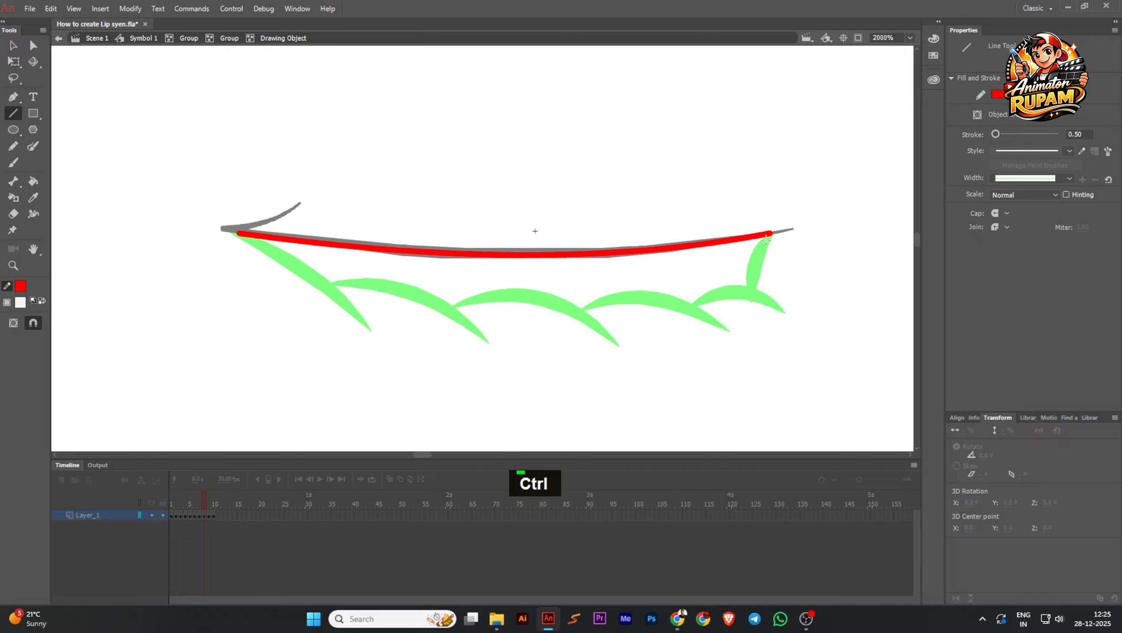
mouse_move(772, 232)
mouse_down()
mouse_move(751, 292)
mouse_move(670, 311)
mouse_move(386, 289)
mouse_move(300, 270)
mouse_move(236, 230)
mouse_up()
drag(327, 261, 330, 283)
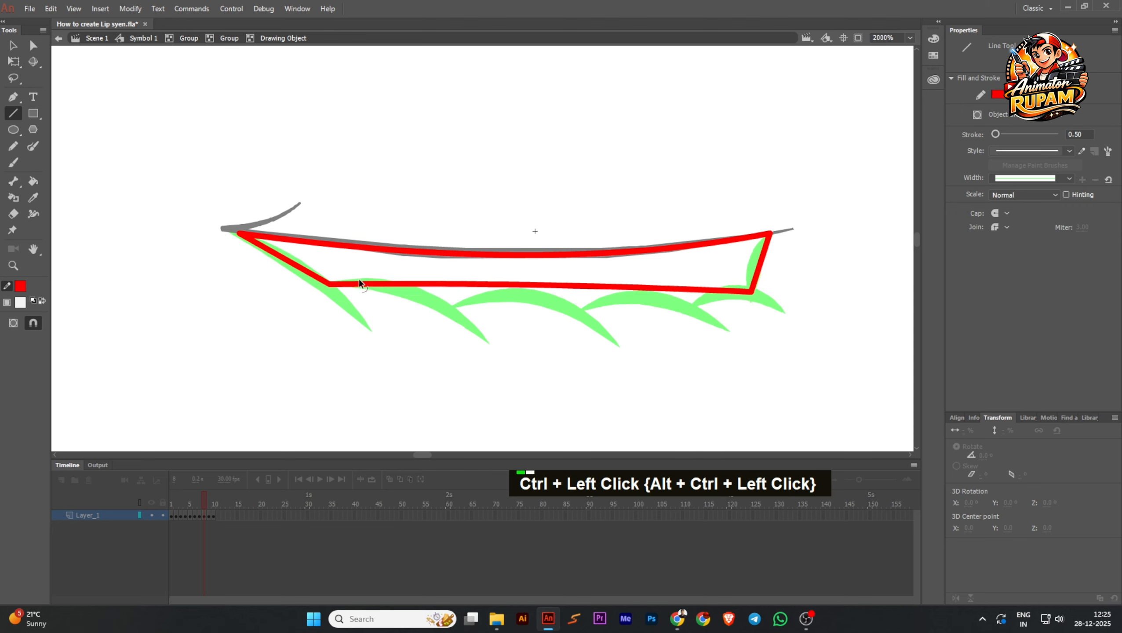
mouse_move(445, 288)
mouse_down()
mouse_move(451, 304)
mouse_move(425, 295)
mouse_up()
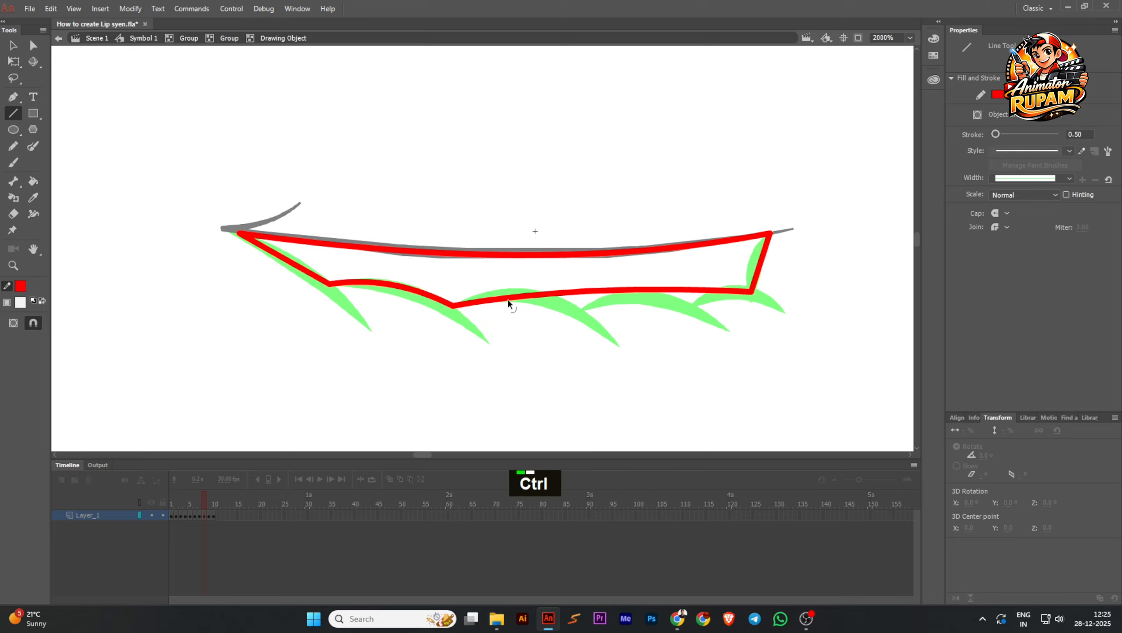
drag(508, 300, 537, 293)
drag(688, 291, 651, 294)
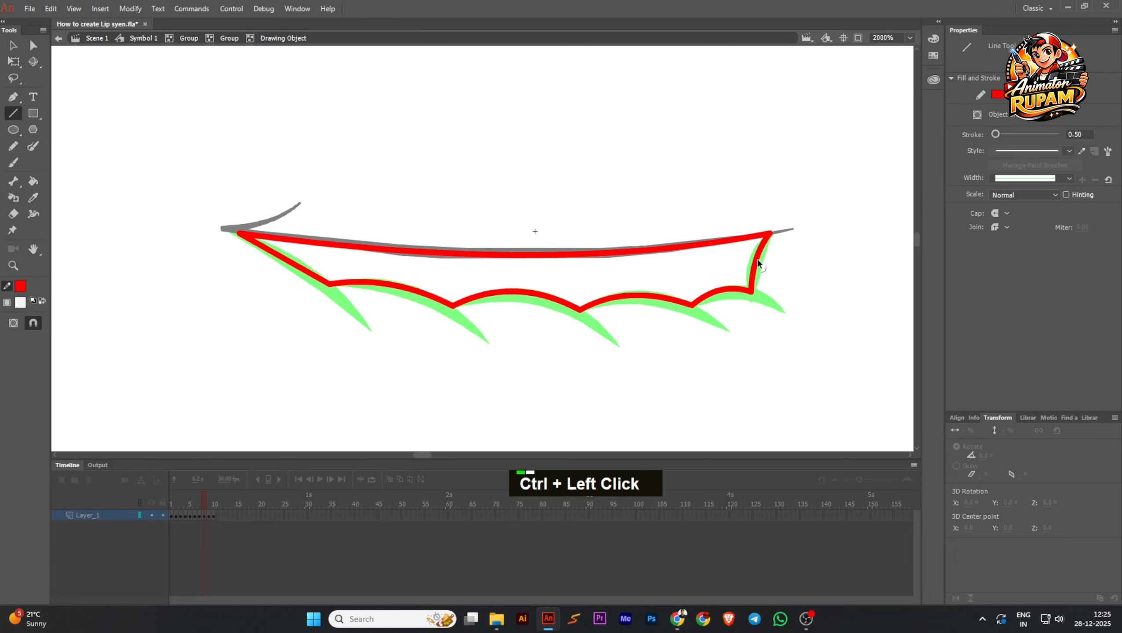
- Fill the closed red teeth outline with off-white using the Paint Bucket
scroll(591, 293, down, 1)
mouse_move(823, 388)
mouse_down()
mouse_move(288, 174)
mouse_move(312, 211)
mouse_up()
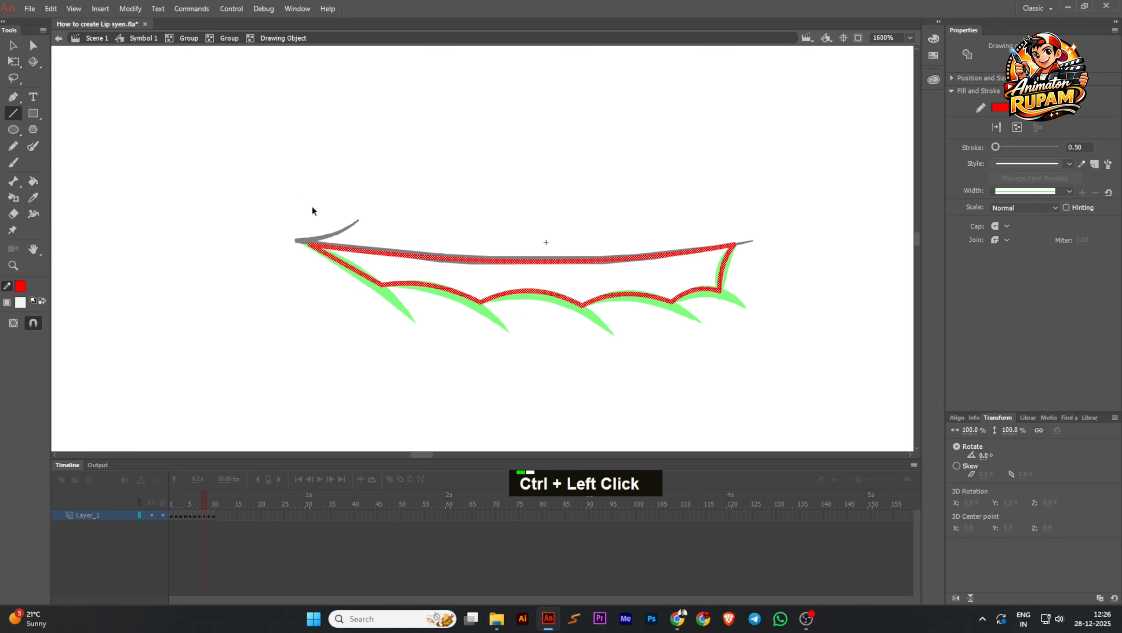
ctrl+click(244, 233)
drag(329, 258, 326, 252)
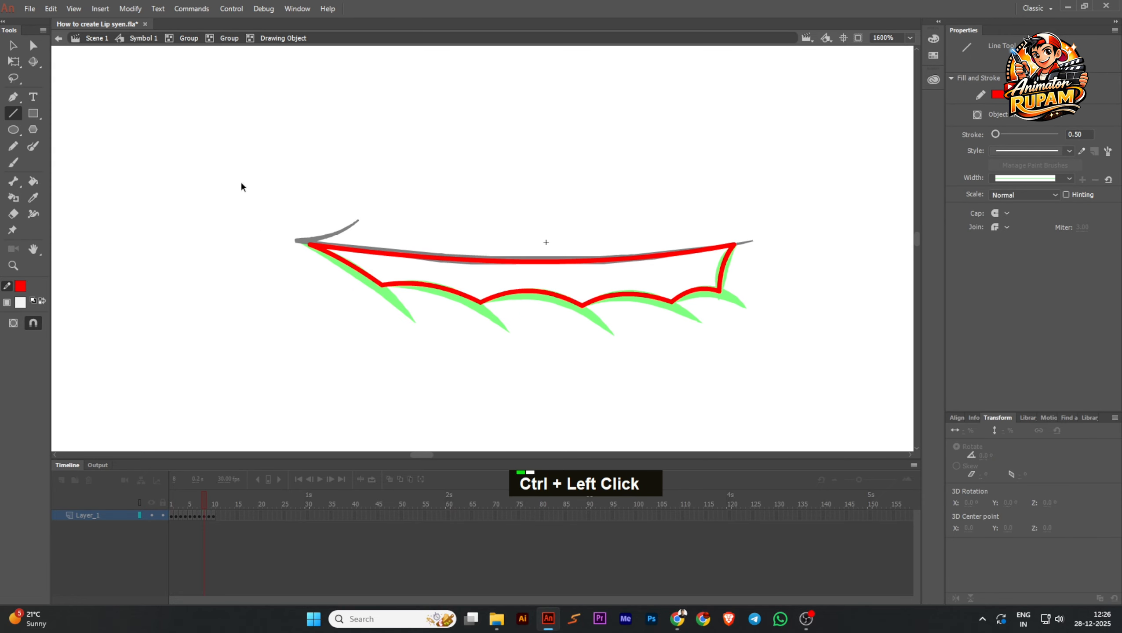
drag(241, 187, 797, 389)
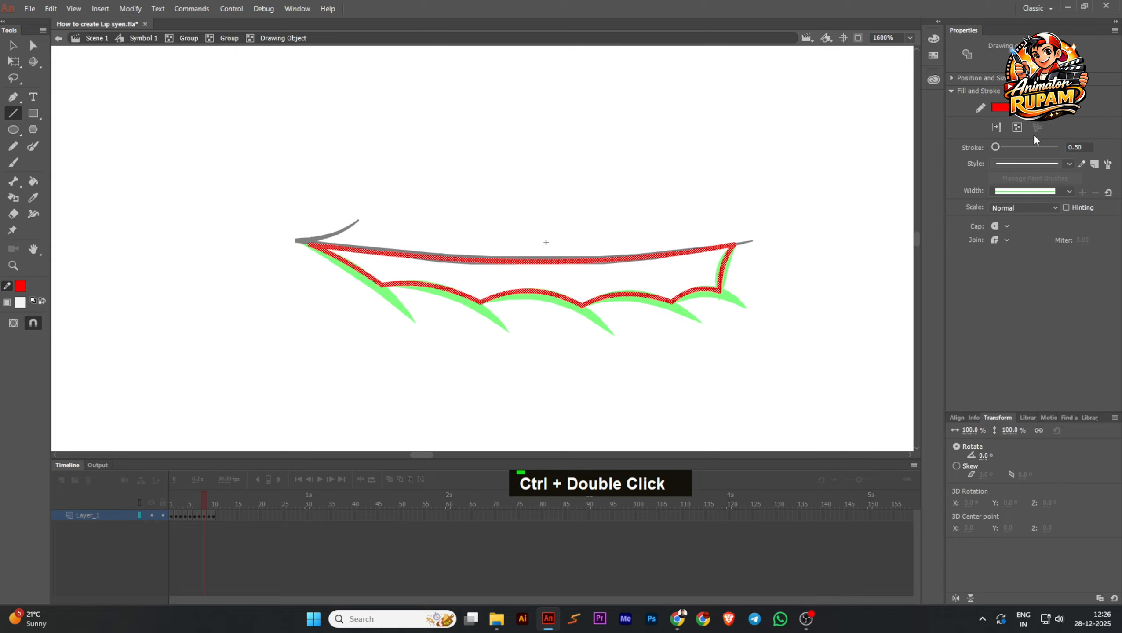
ctrl+click(318, 366)
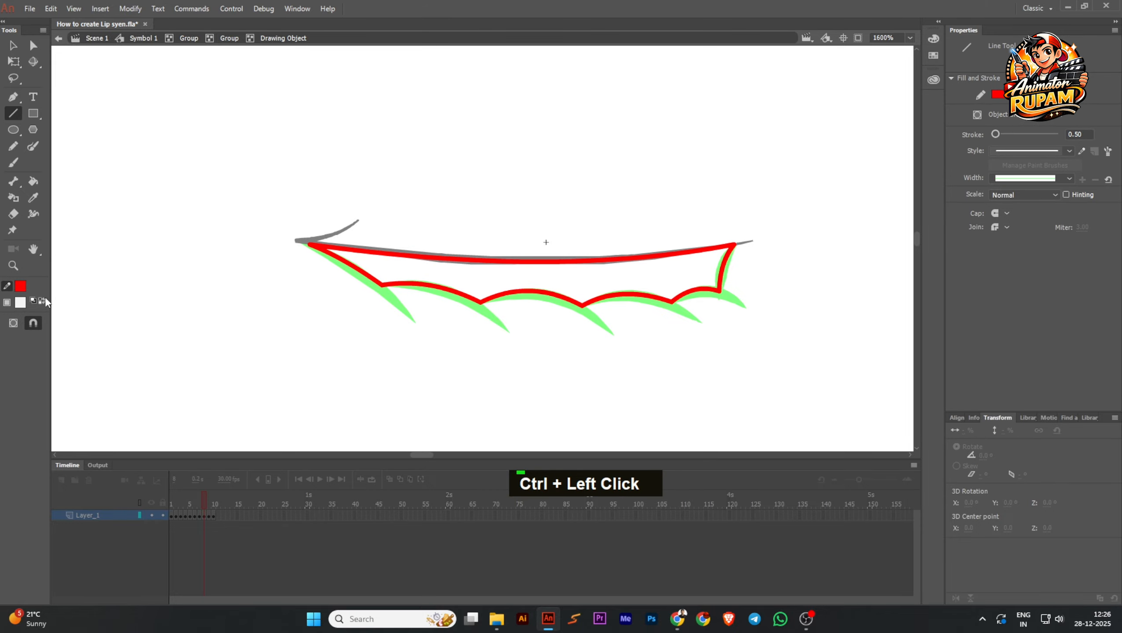
click(31, 184)
click(428, 280)
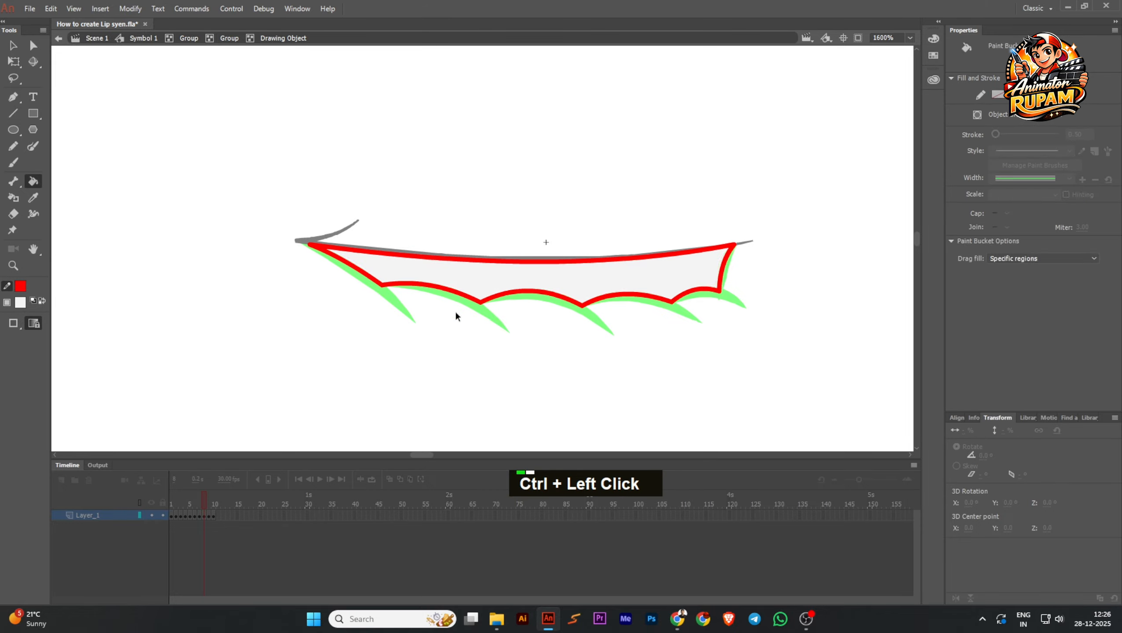
- Delete the red outline around the white fill and leave the drawing object
ctrl+click(461, 295)
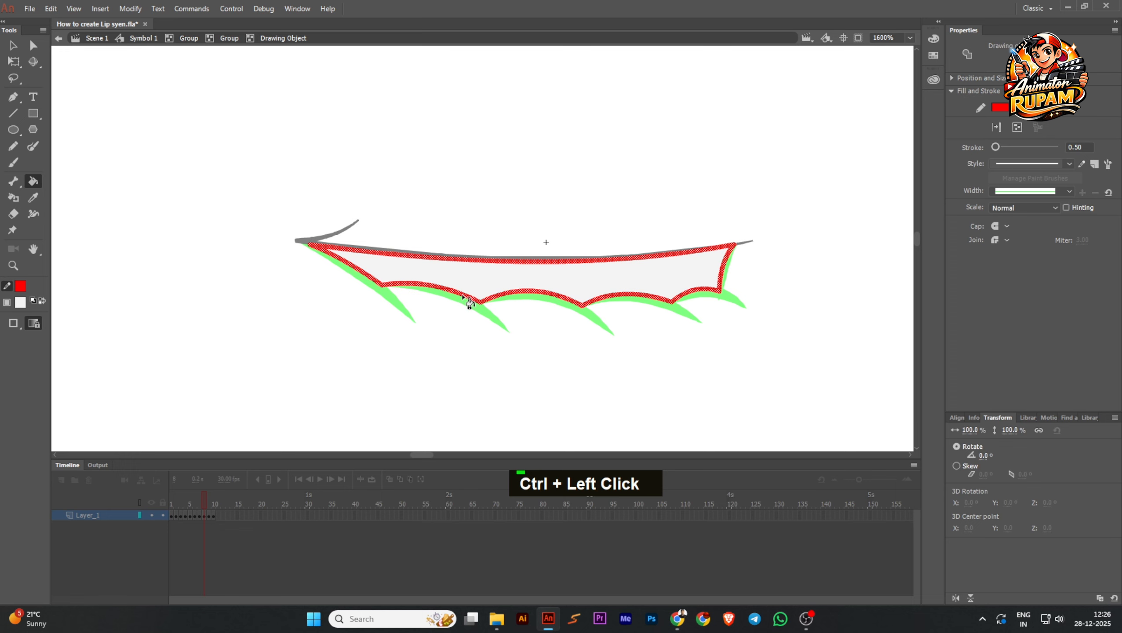
key(Delete)
ctrl+double_click(489, 257)
ctrl+scroll(563, 227, down, 2)
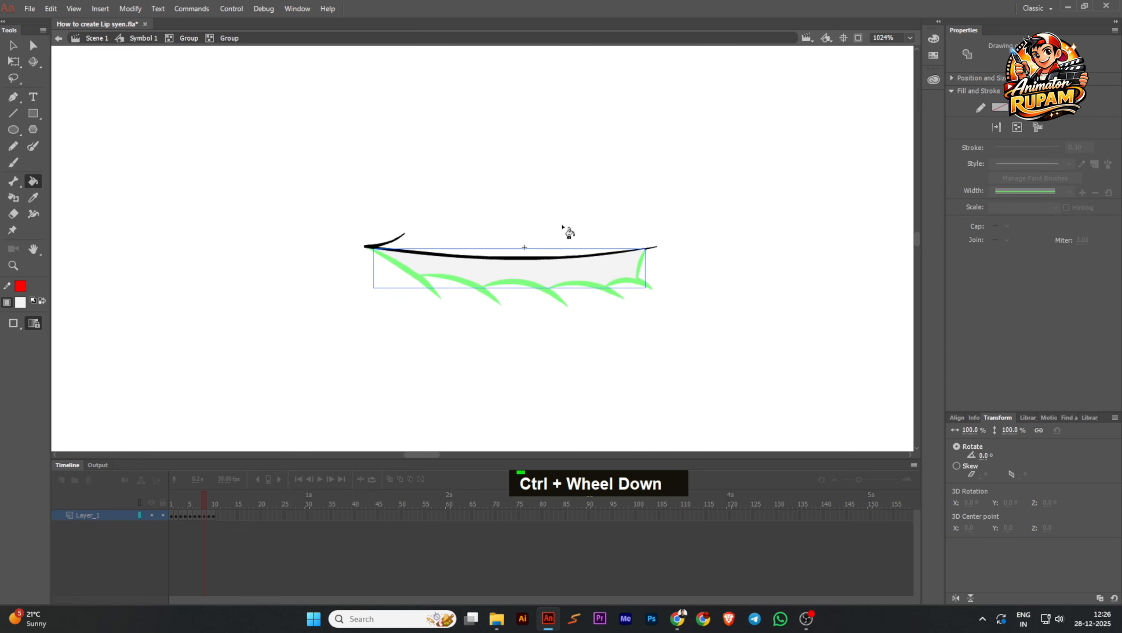
- Try to send the white teeth fill behind the black upper line
click(15, 48)
ctrl+scroll(504, 254, up, 2)
click(514, 317)
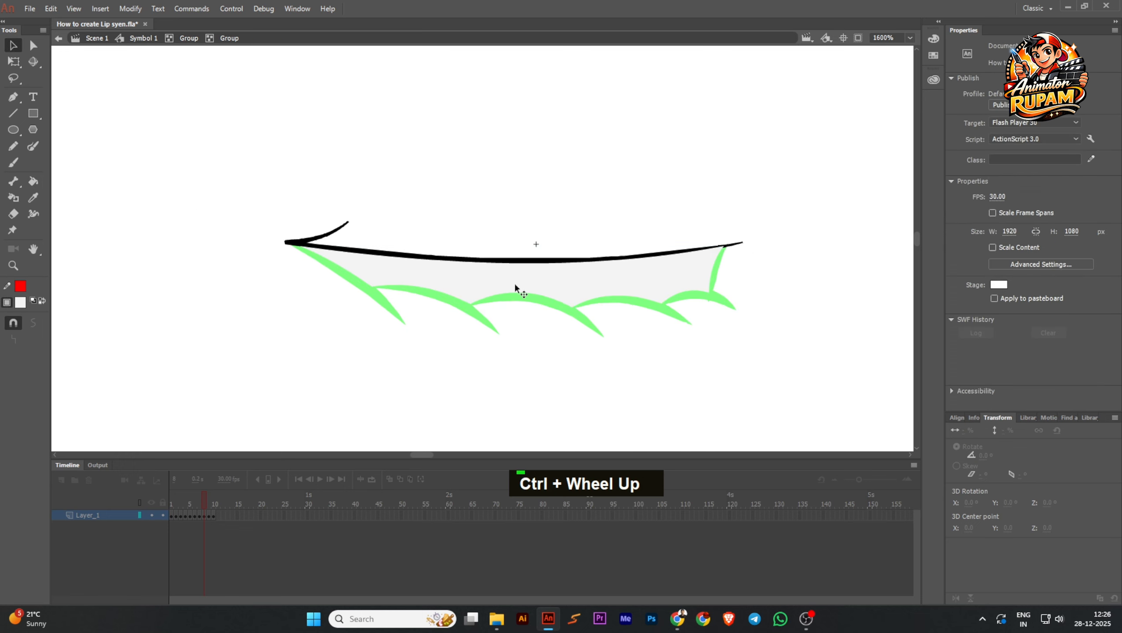
double_click(516, 286)
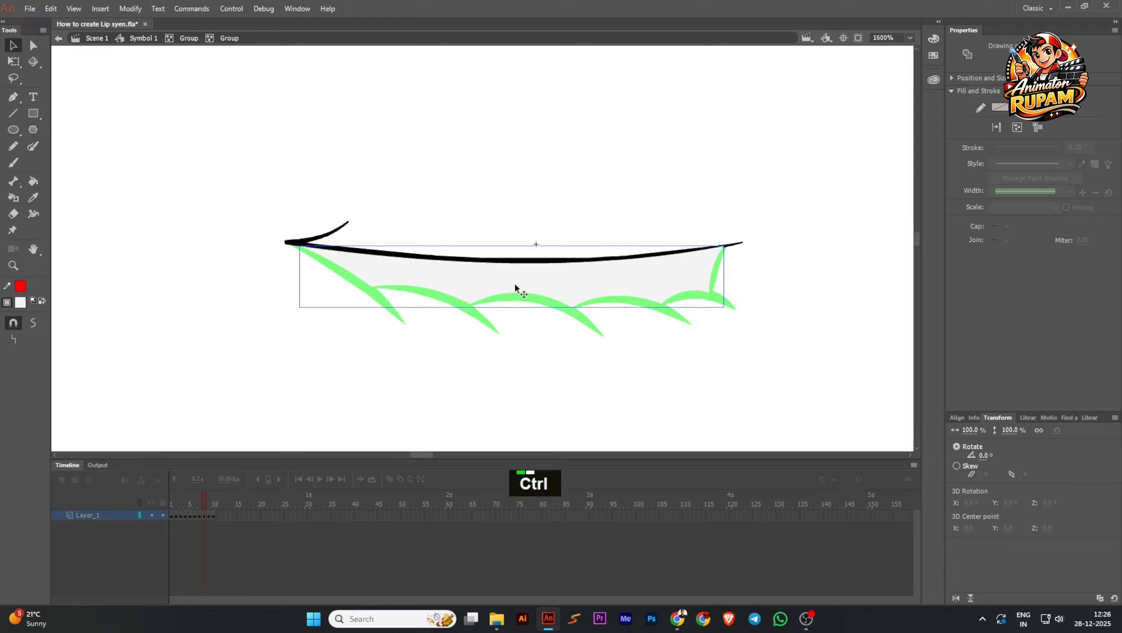
key(ctrl+Down)
key(ctrl+Down)
key(ctrl+Down)
key(ctrl+Down)
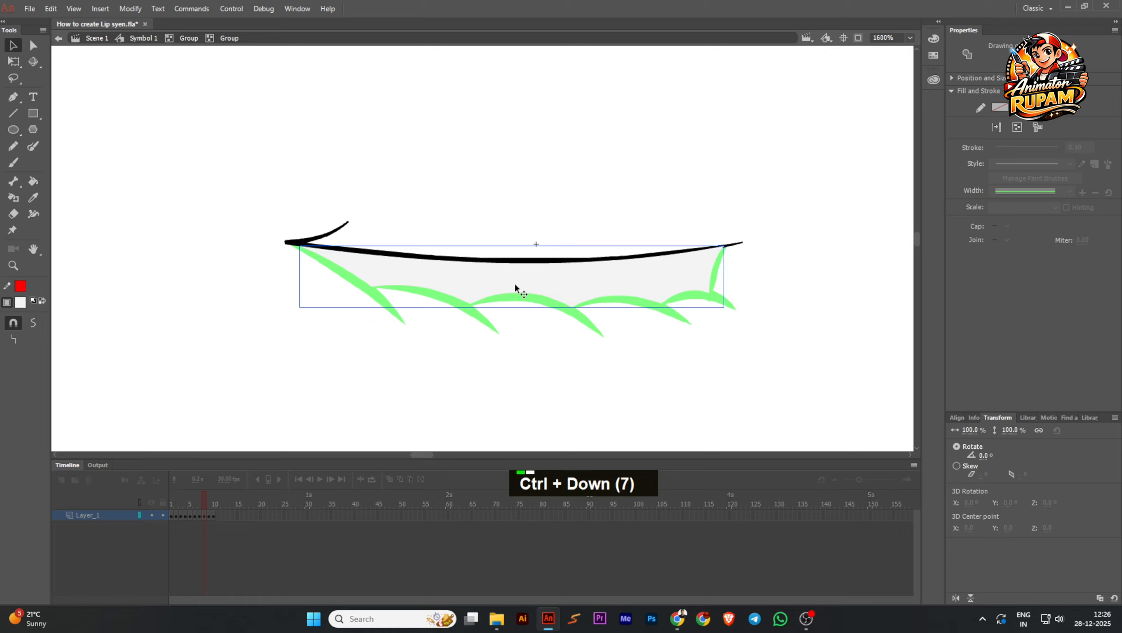
- Convert the whole black upper line into a drawing object so that it sits above the white fill
scroll(515, 285, up, 1)
double_click(557, 273)
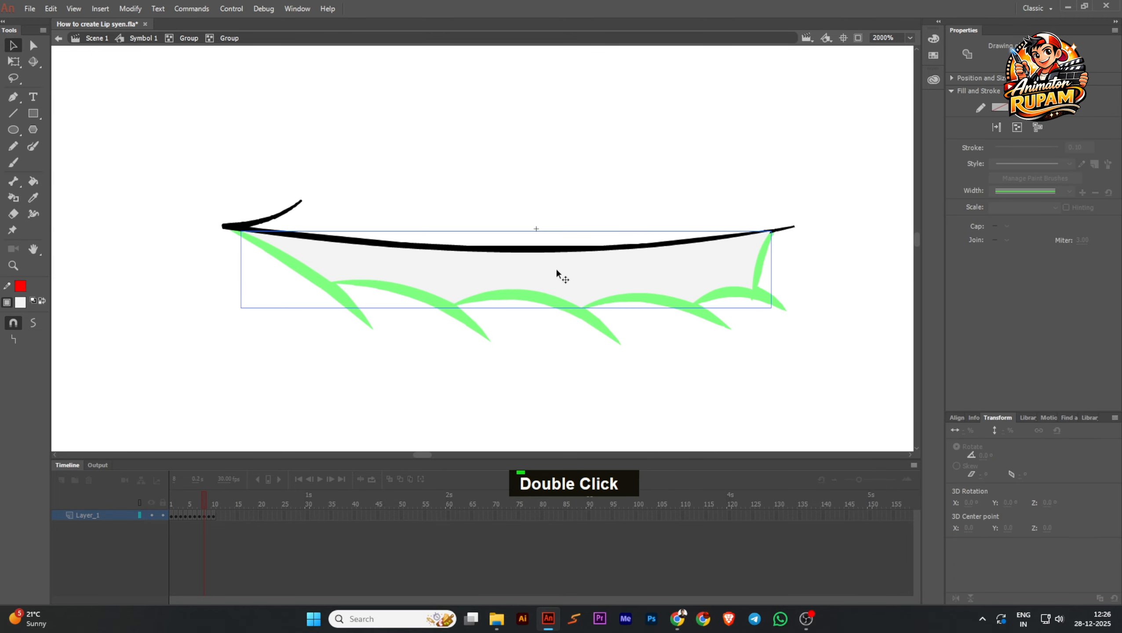
click(609, 273)
double_click(631, 243)
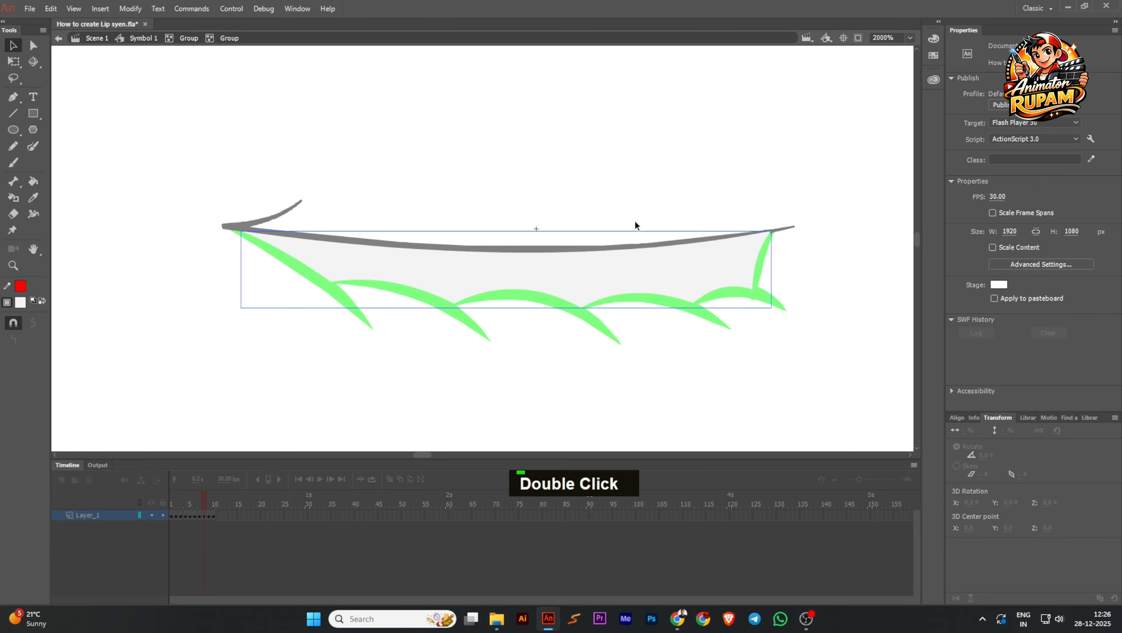
double_click(633, 249)
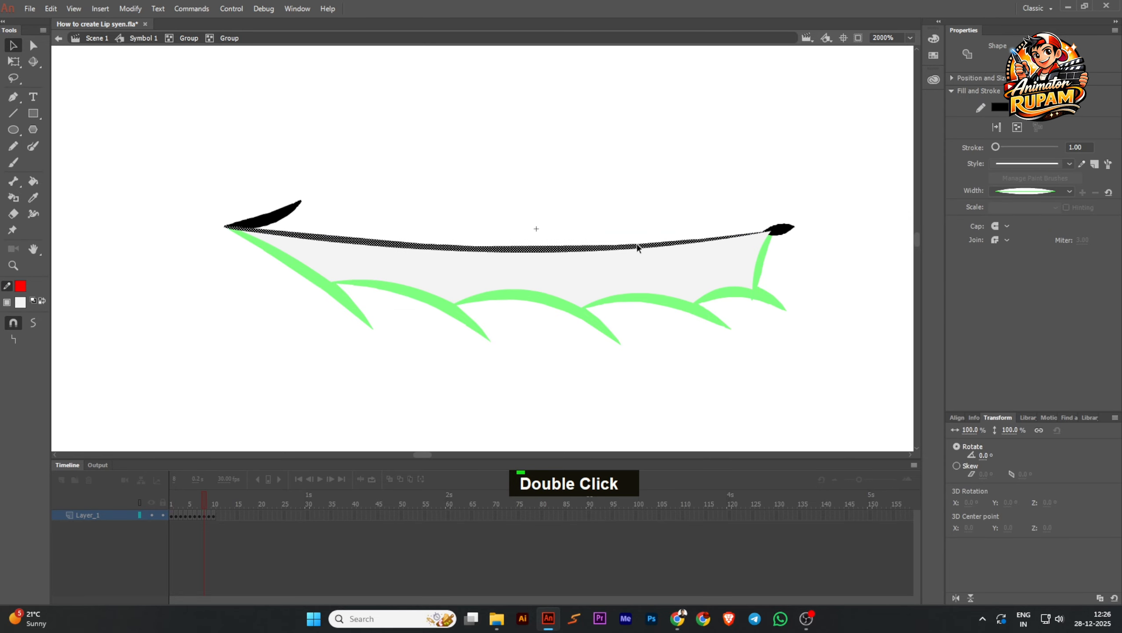
double_click(781, 234)
click(1017, 128)
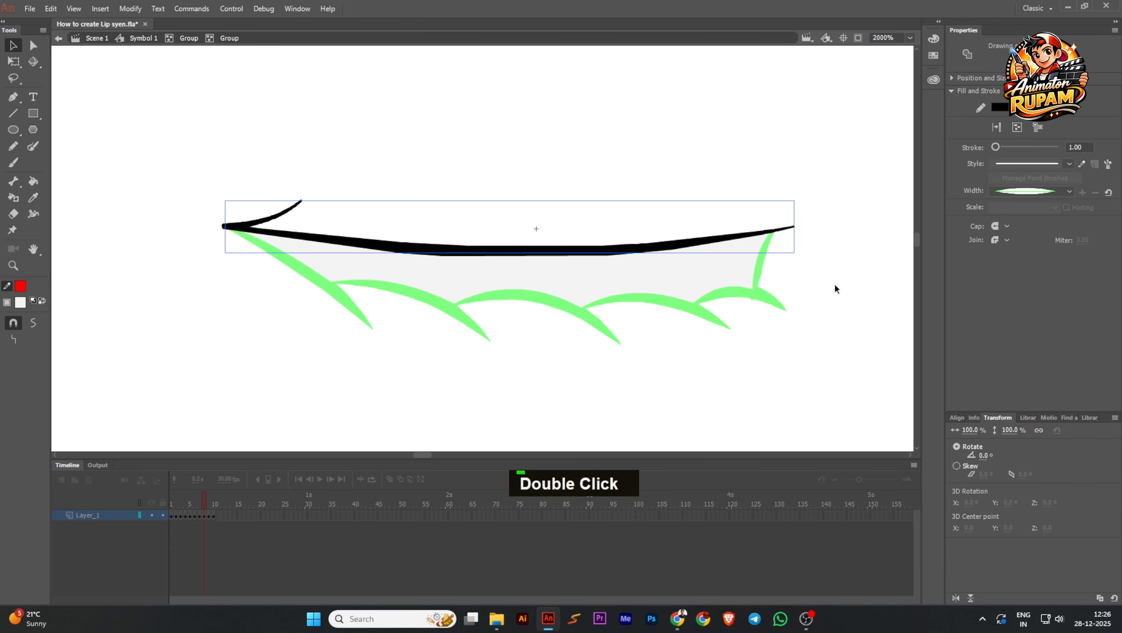
click(835, 287)
scroll(523, 282, down, 2)
middle_click(582, 340)
click(531, 279)
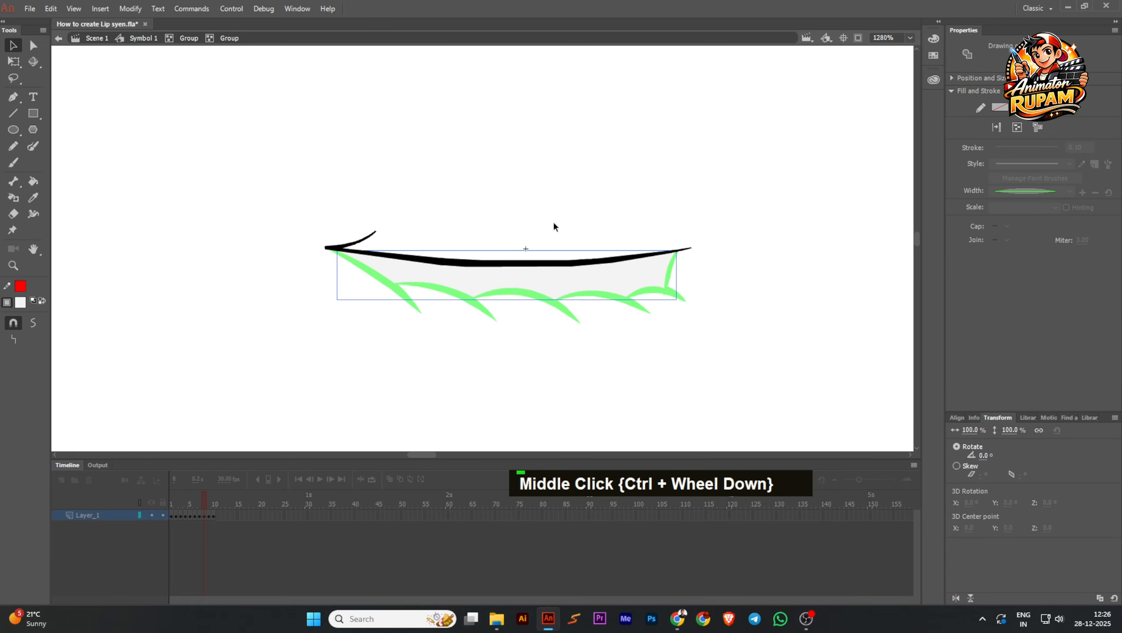
- Leave the nested group and set all green teeth arcs to stroke size 1 and black
double_click(553, 220)
click(567, 311)
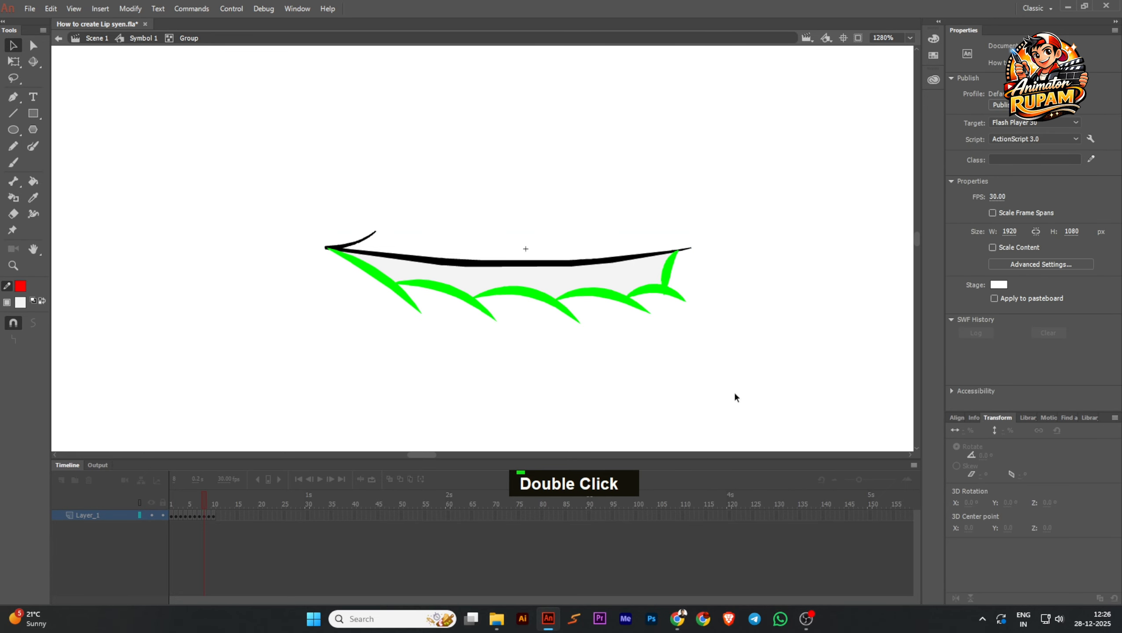
drag(736, 393, 268, 185)
shift+click(404, 260)
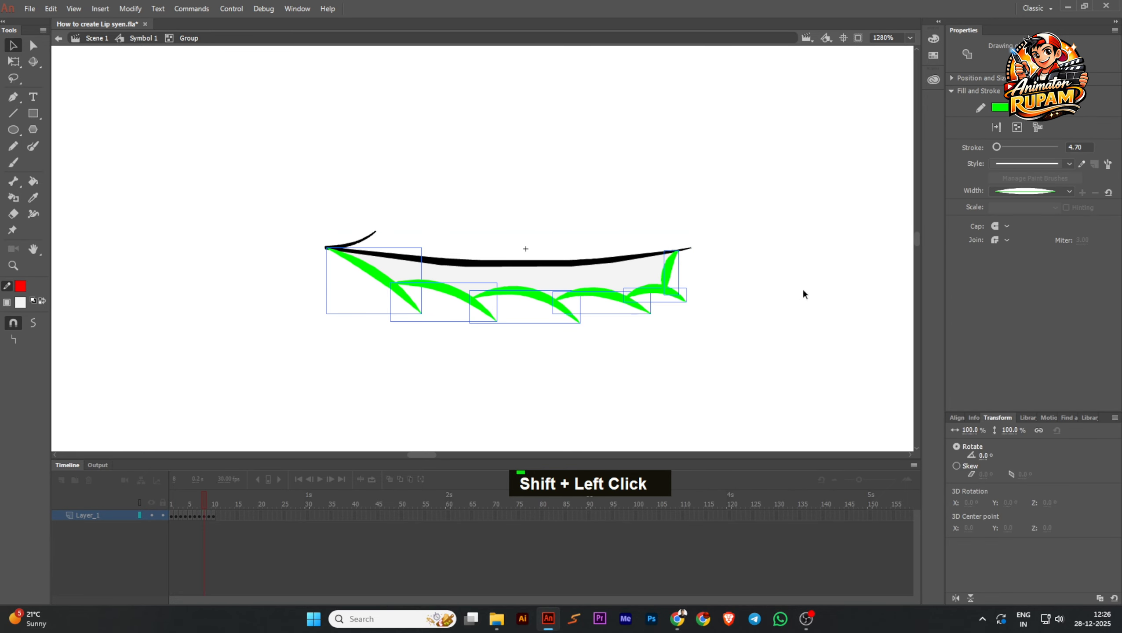
click(1068, 148)
text(1)
key(Return)
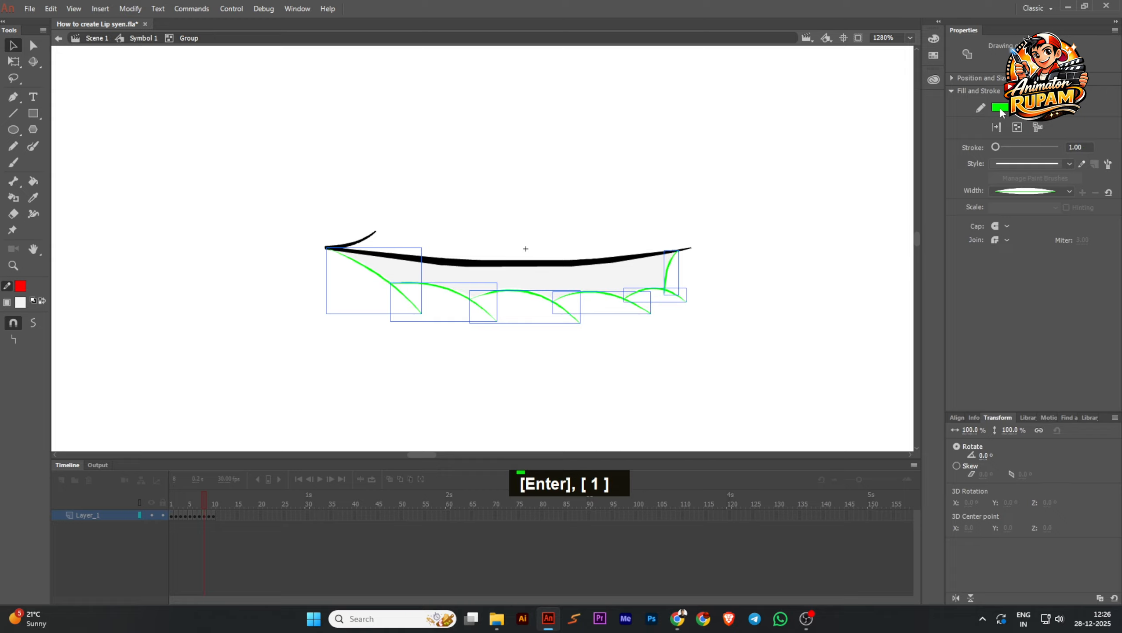
click(1001, 109)
click(812, 158)
click(810, 161)
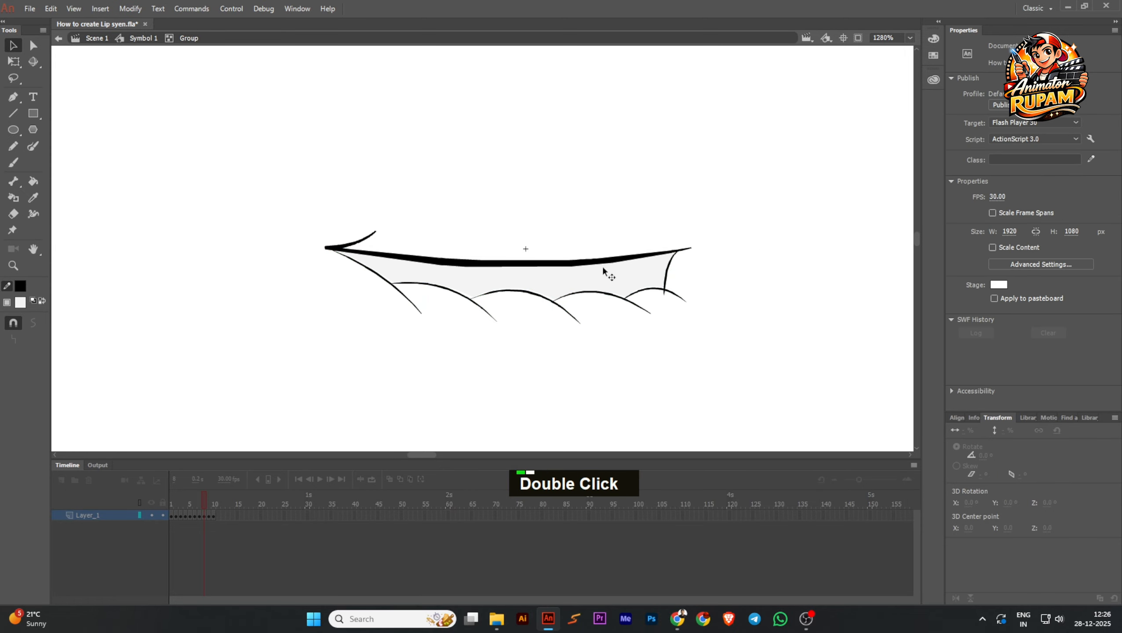
- Break apart the nested group that holds the upper line and the white teeth fill
scroll(599, 273, down, 1)
scroll(597, 276, up, 2)
click(594, 288)
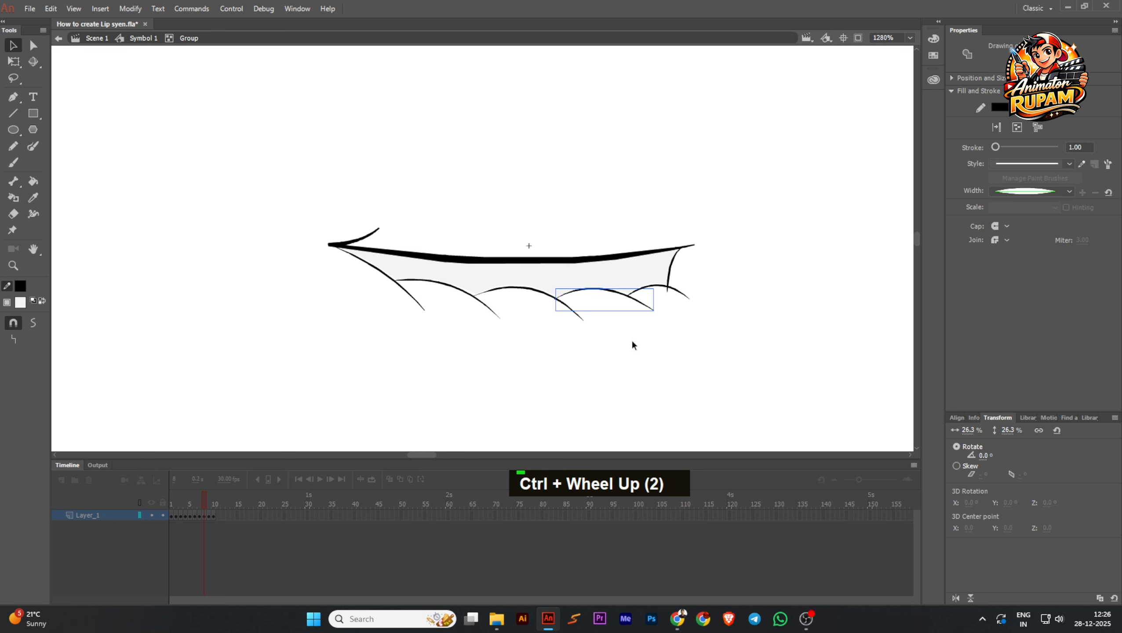
mouse_move(809, 358)
mouse_down()
mouse_move(258, 189)
mouse_move(257, 178)
mouse_up()
double_click(464, 262)
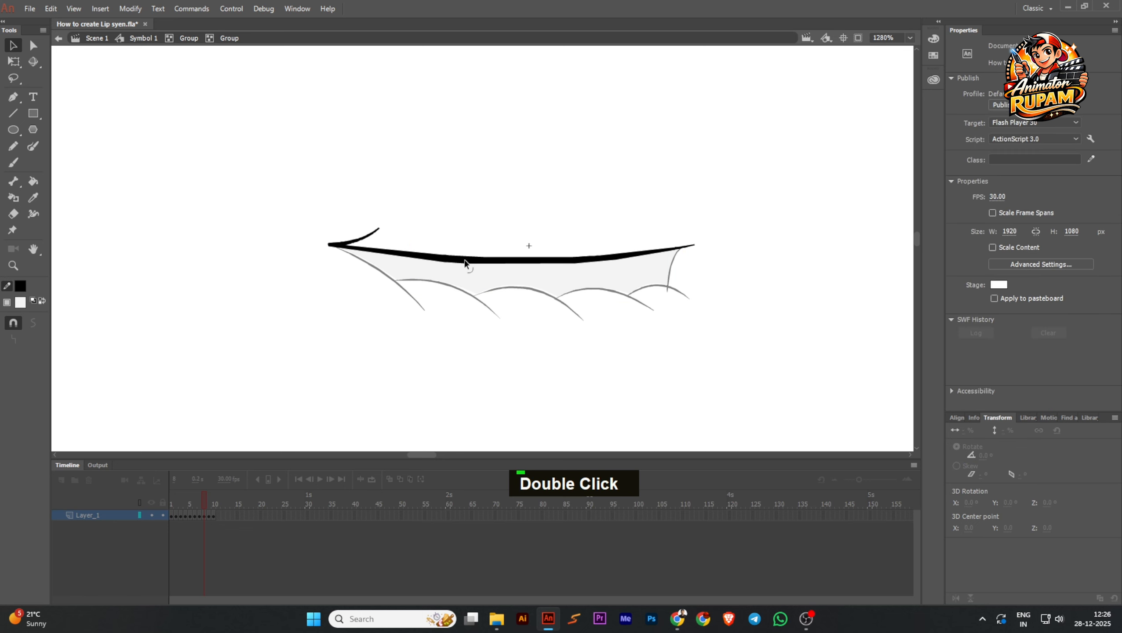
double_click(523, 205)
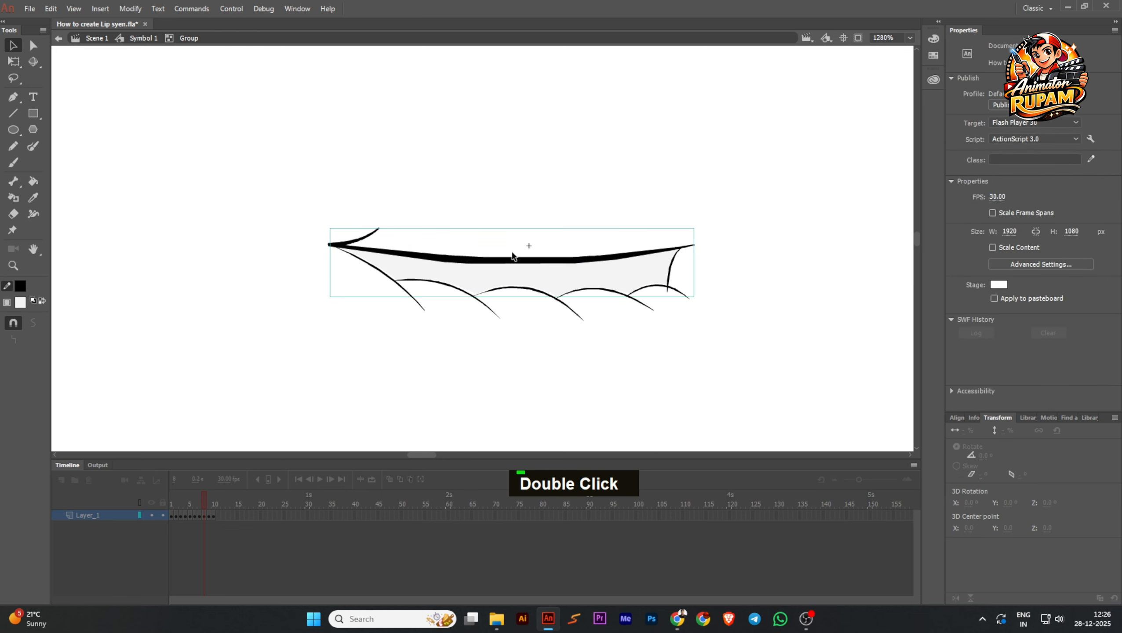
key(ctrl+b)
double_click(522, 261)
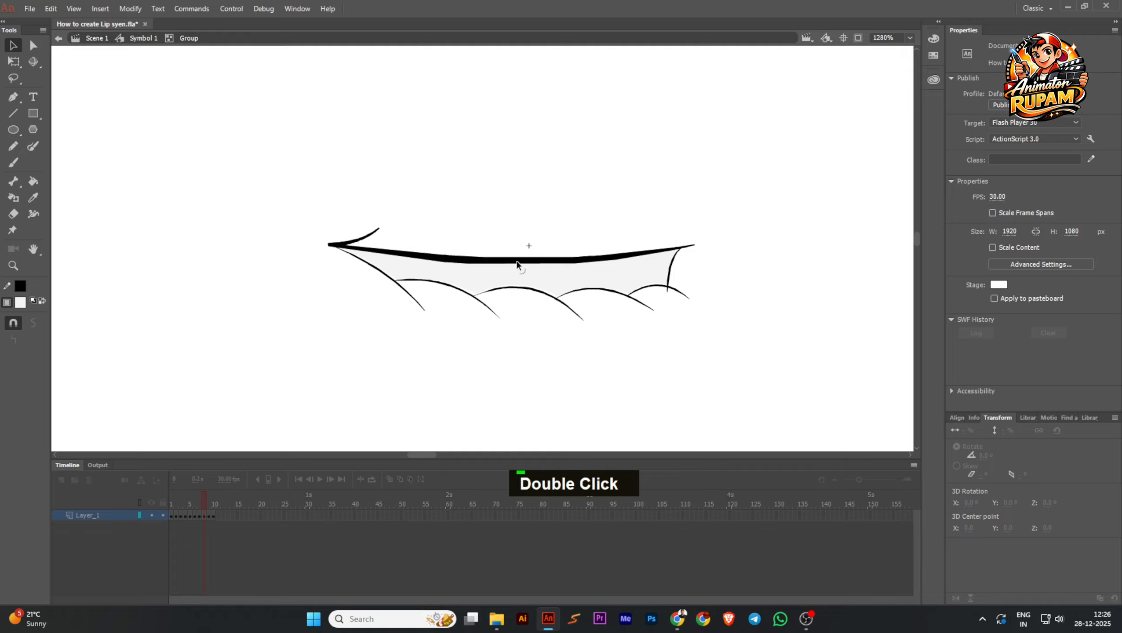
- Thicken only the black teeth arcs to a stroke size of about 4.70, leaving out the upper line and the fill
drag(762, 388, 285, 157)
shift+click(533, 257)
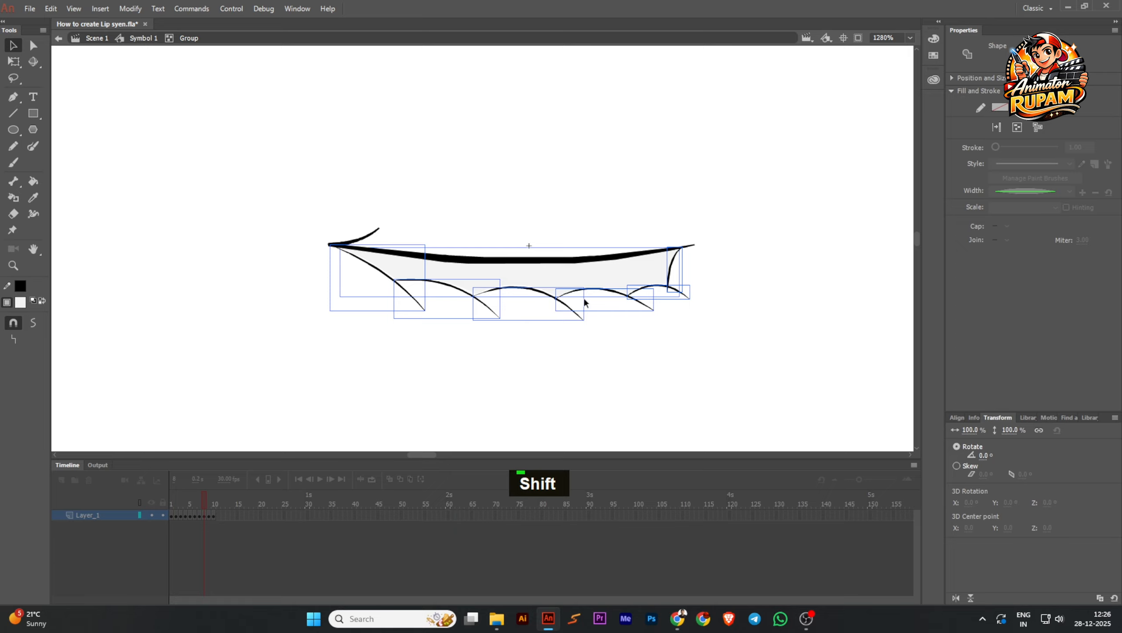
shift+click(581, 284)
drag(995, 147, 1001, 149)
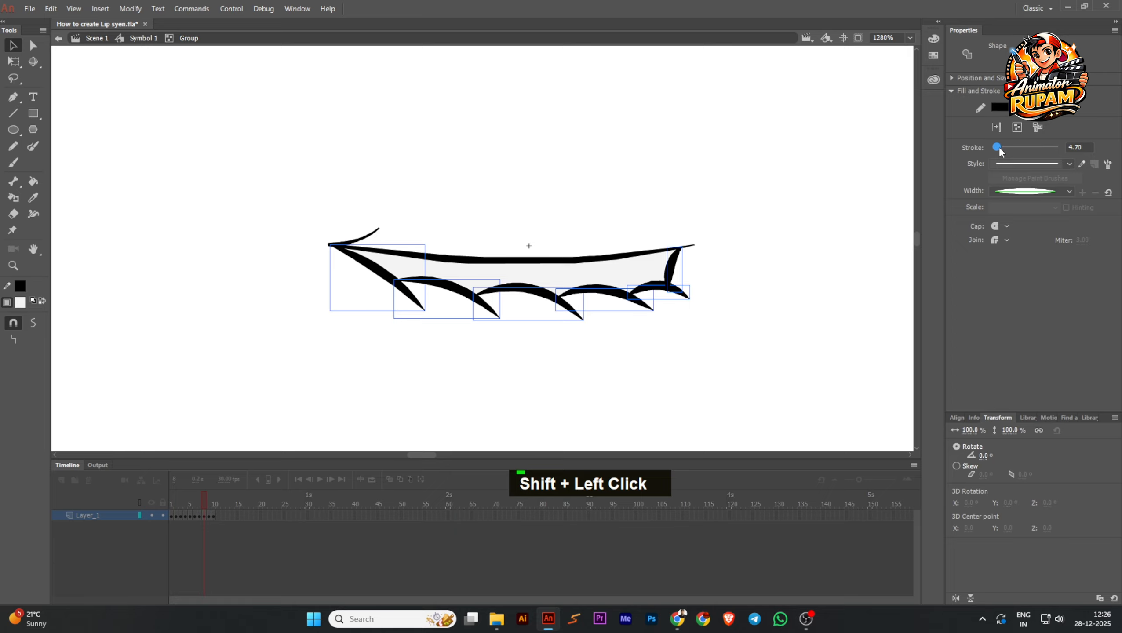
click(593, 318)
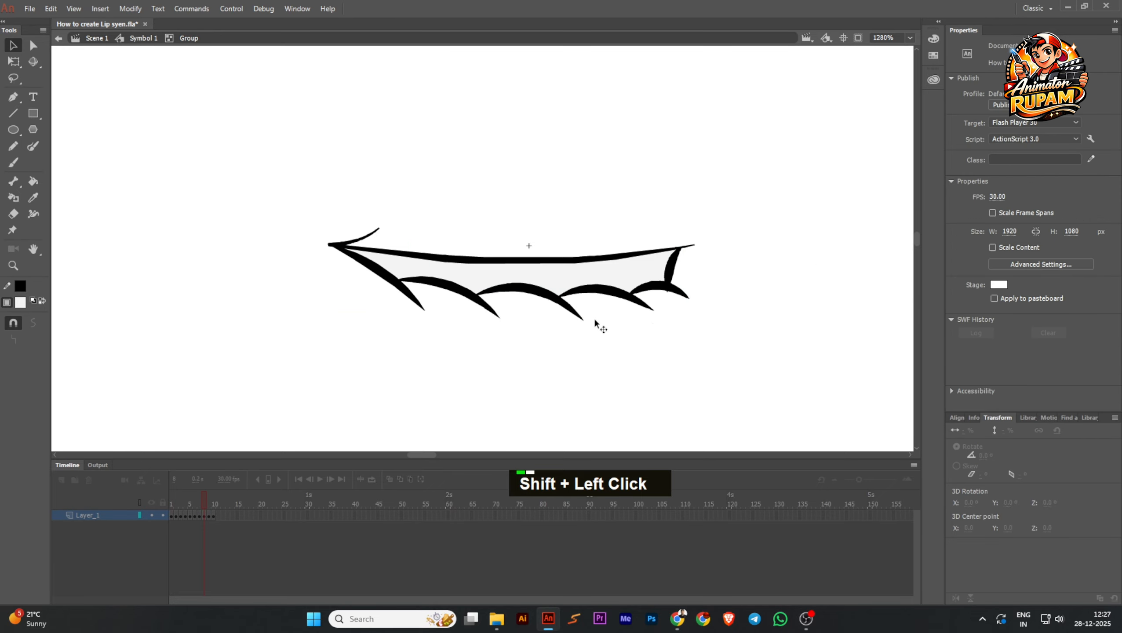
scroll(607, 337, down, 4)
scroll(603, 351, up, 2)
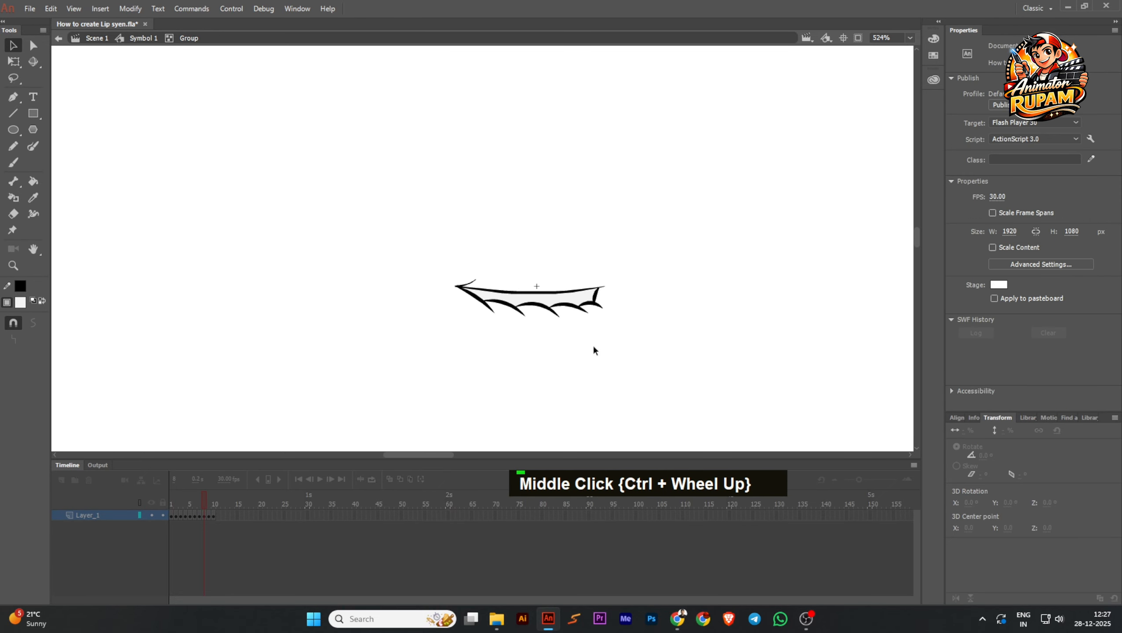
- Return to the top level of Symbol 1 and, on frame 9, set the mouth's green outline to stroke size 1
double_click(574, 353)
double_click(549, 353)
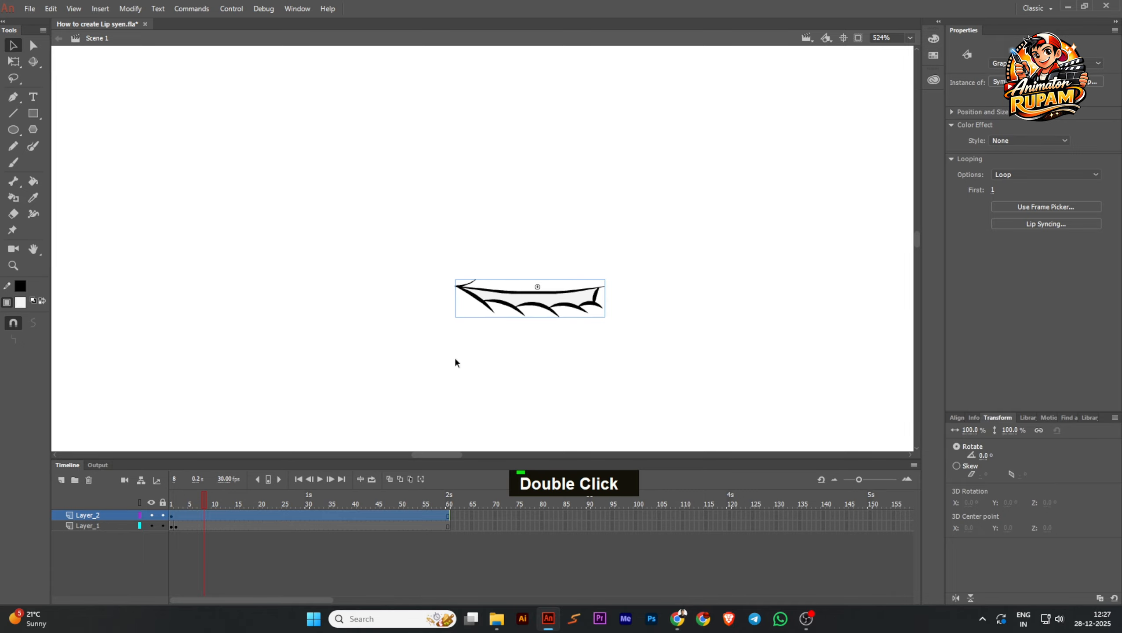
double_click(507, 292)
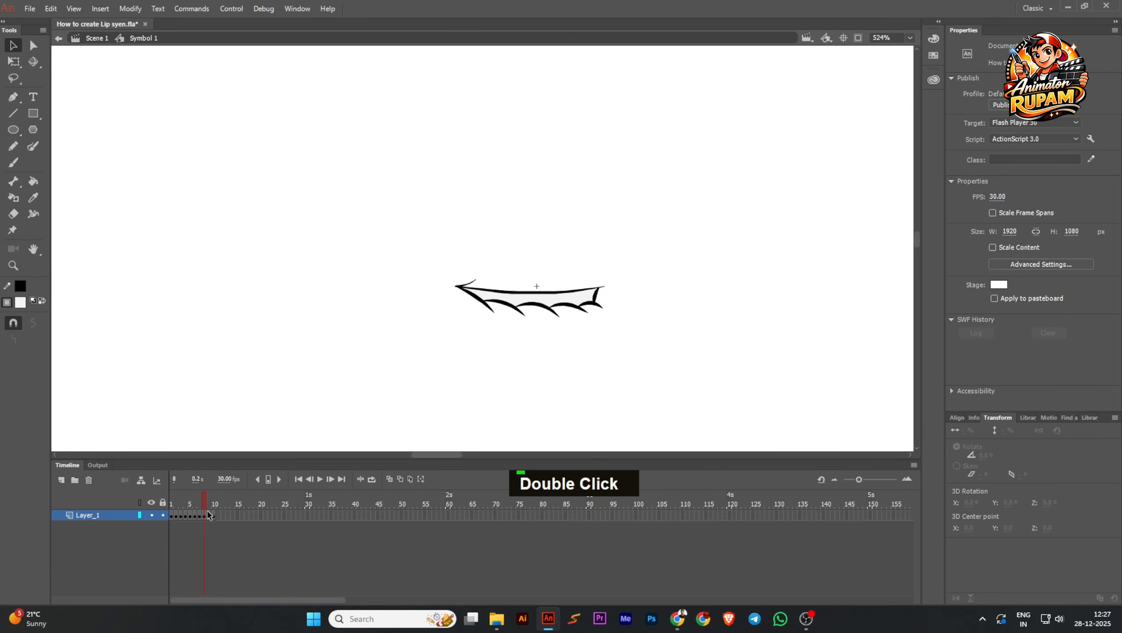
drag(205, 506, 204, 506)
click(207, 505)
click(540, 316)
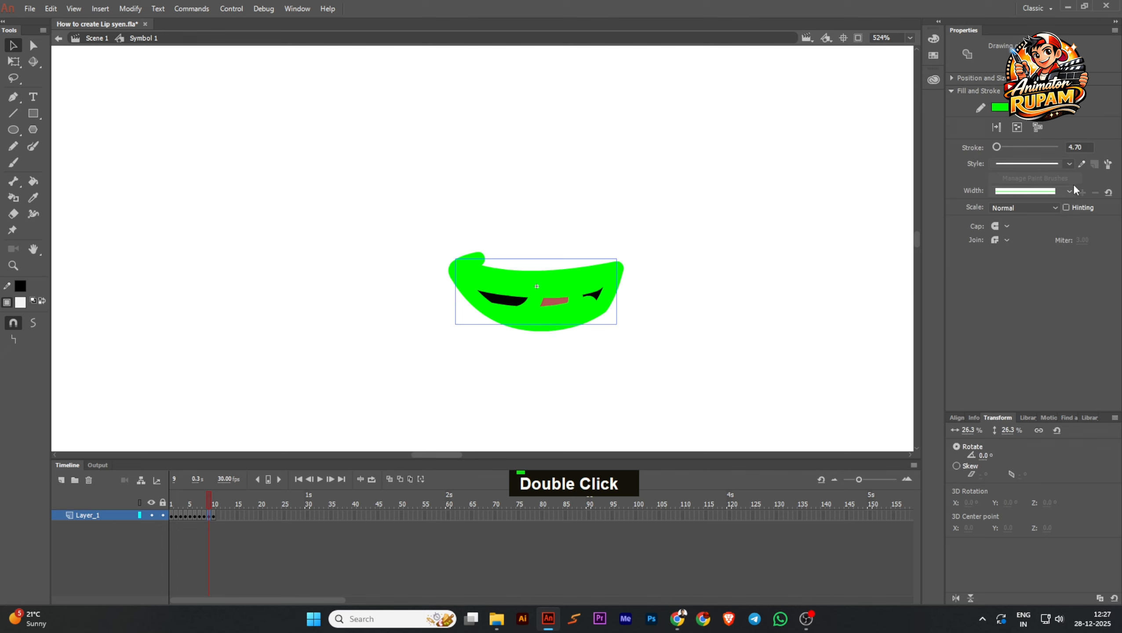
text(1)
key(Return)
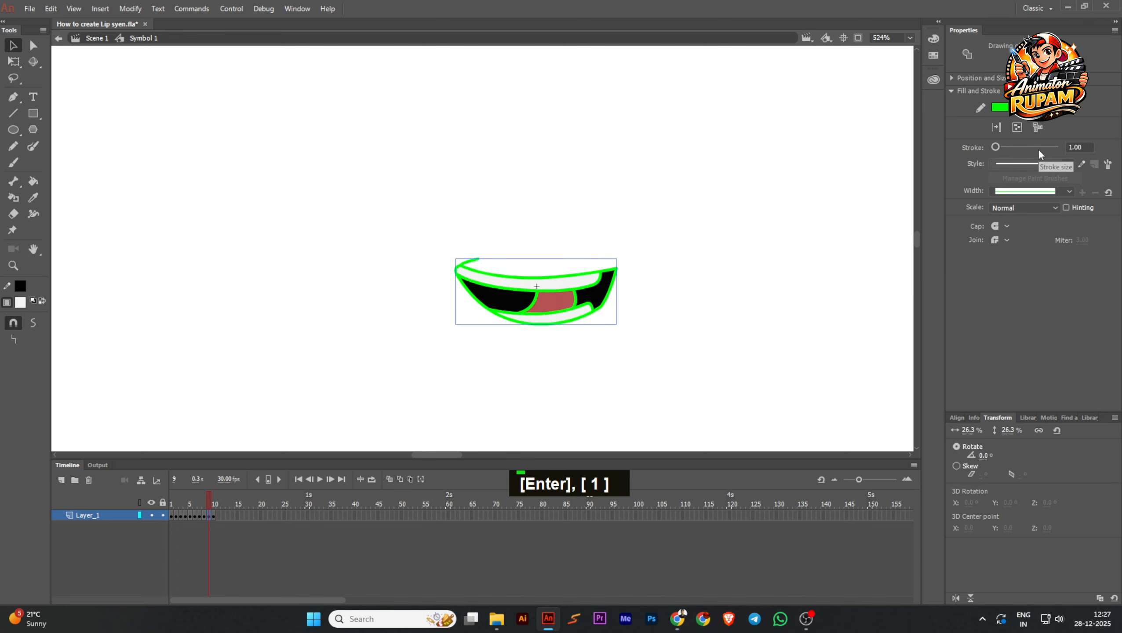
- Change the outline colour of the mouth on frame 9 to black (#000000)
click(1000, 108)
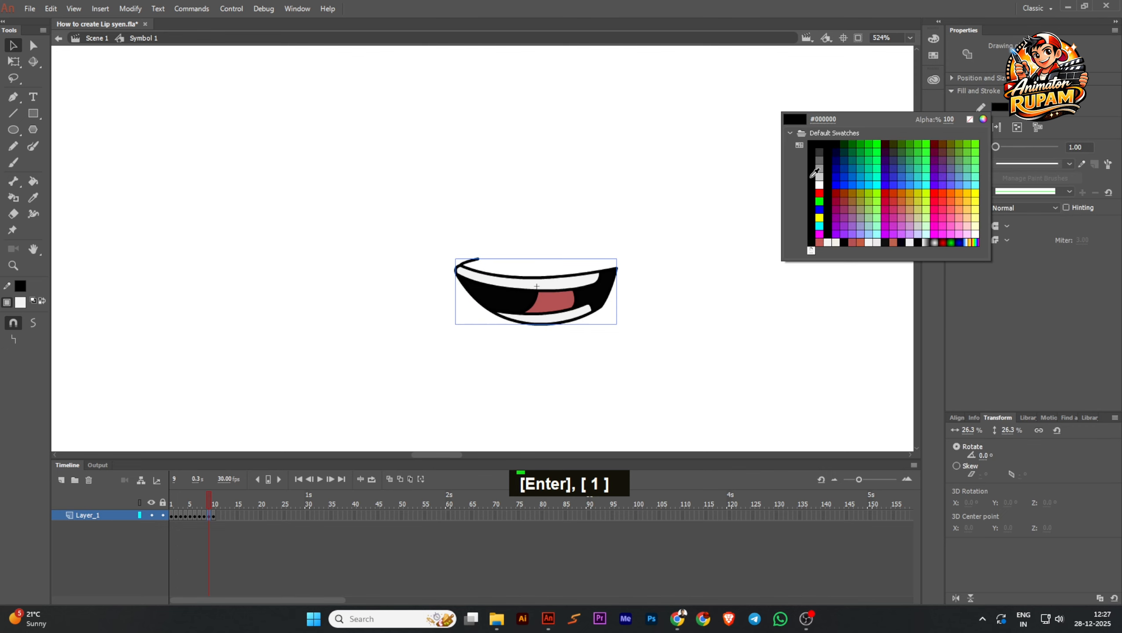
click(815, 174)
double_click(731, 308)
- On frame 10, set the mouth's green outline to stroke size 1 and colour it black
key(period)
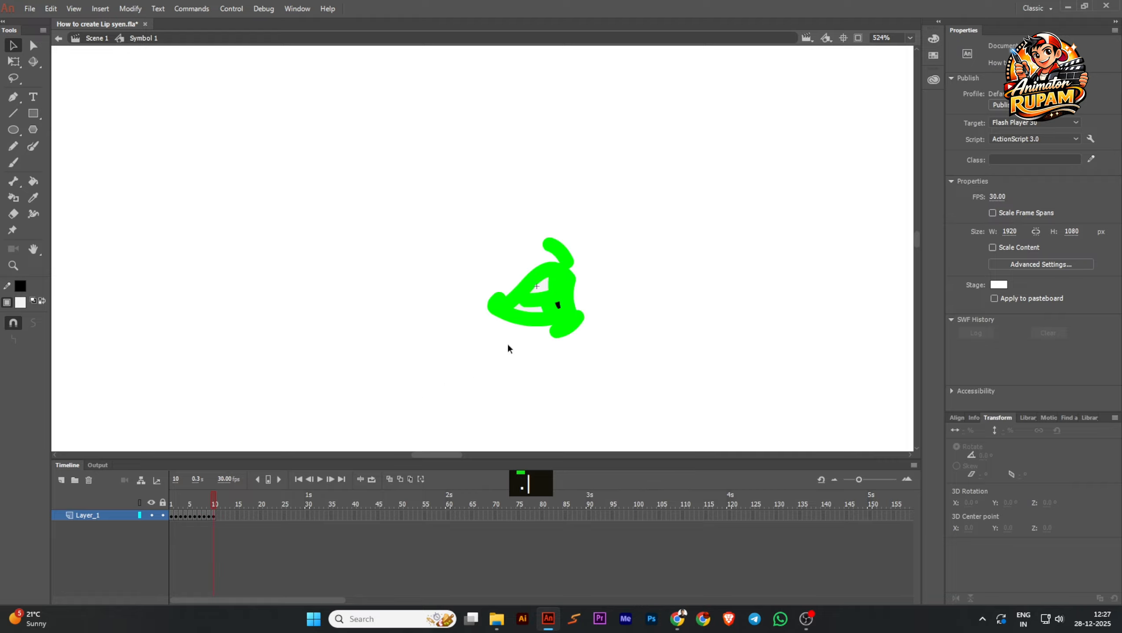
click(554, 299)
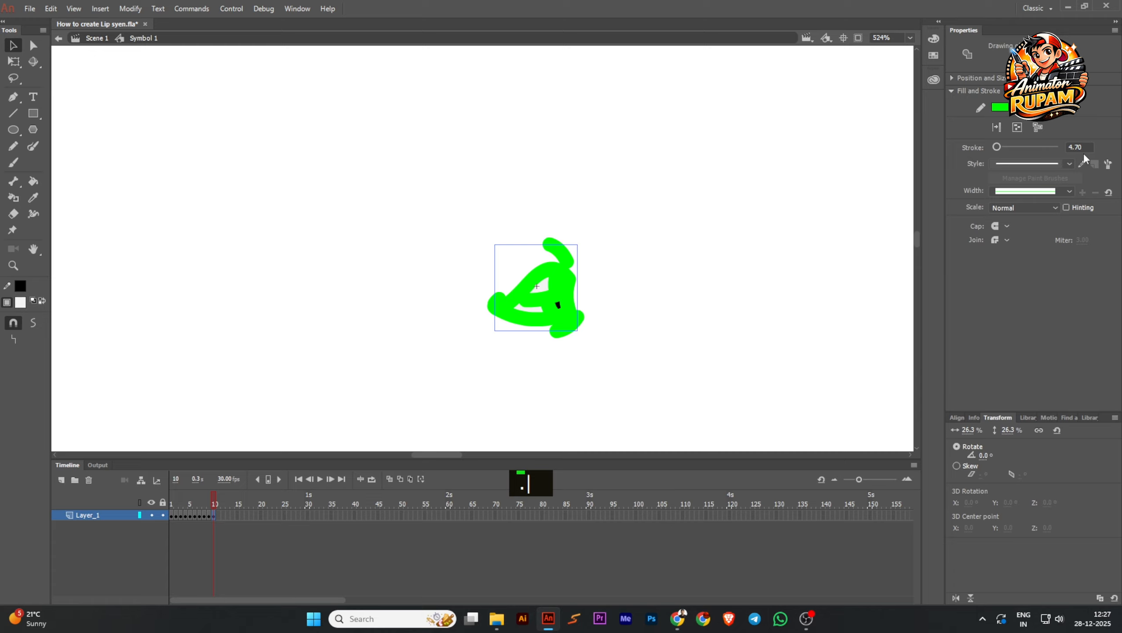
click(1078, 148)
text(1)
key(Return)
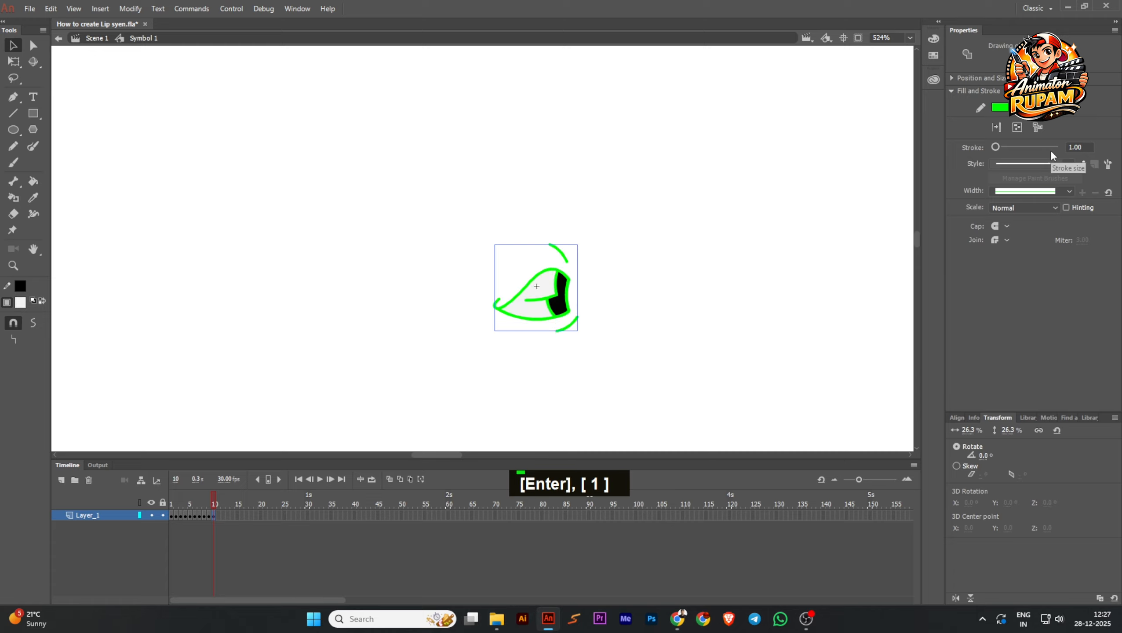
click(1000, 107)
click(811, 180)
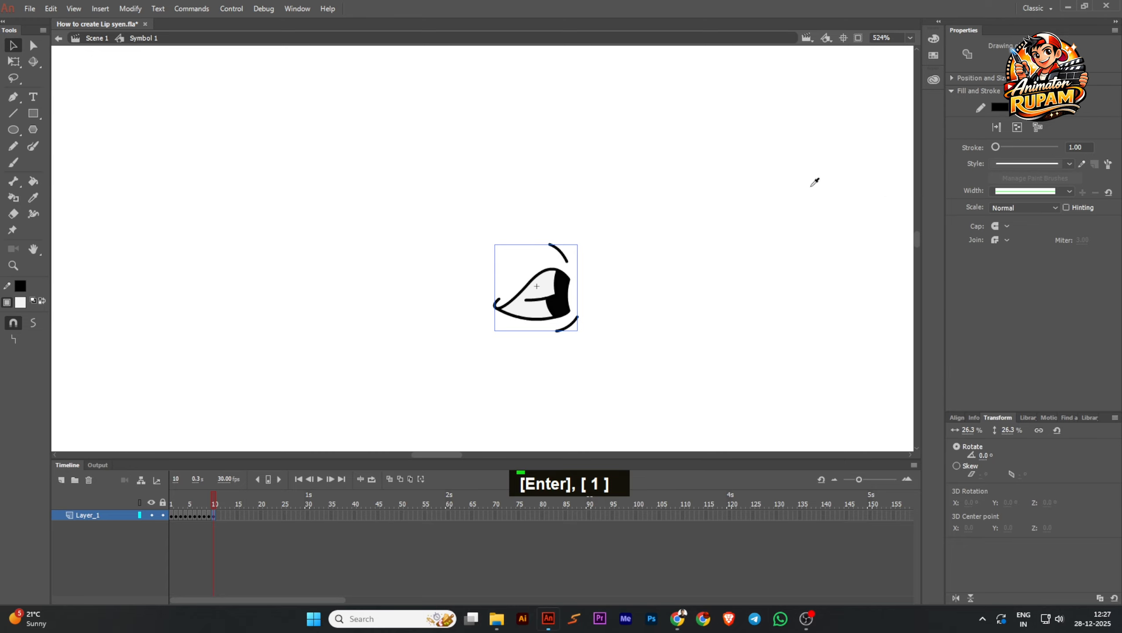
double_click(587, 331)
- Go back to frame 1, return to Scene 1 and select the mouth symbol instance
drag(214, 501, 173, 513)
scroll(500, 344, down, 3)
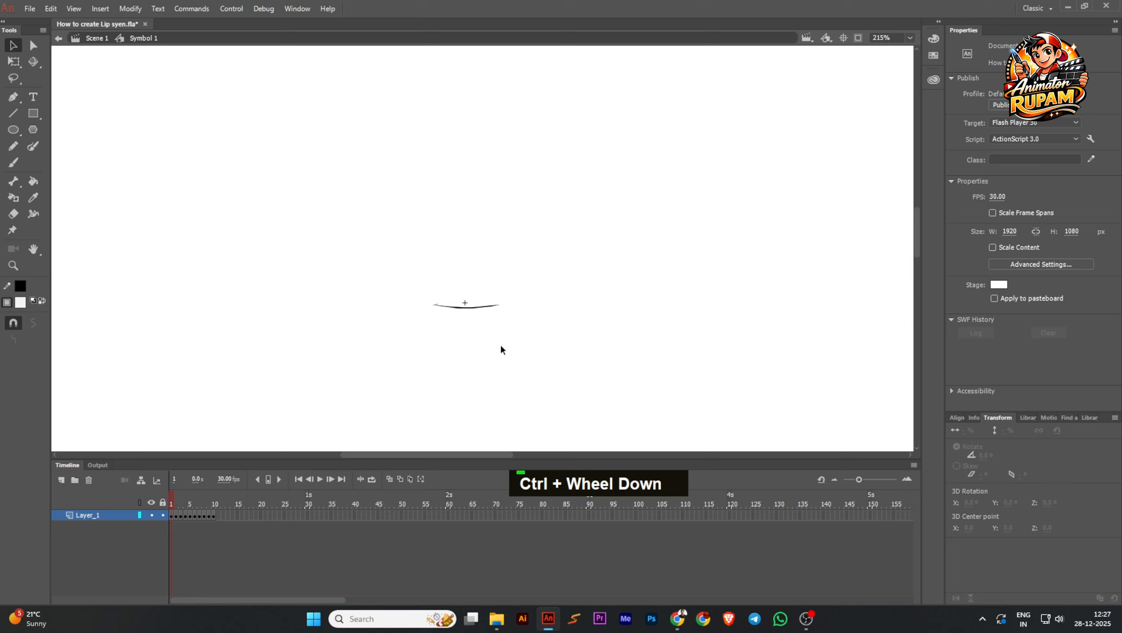
double_click(541, 324)
scroll(465, 297, up, 3)
drag(464, 297, 535, 298)
scroll(535, 298, up, 2)
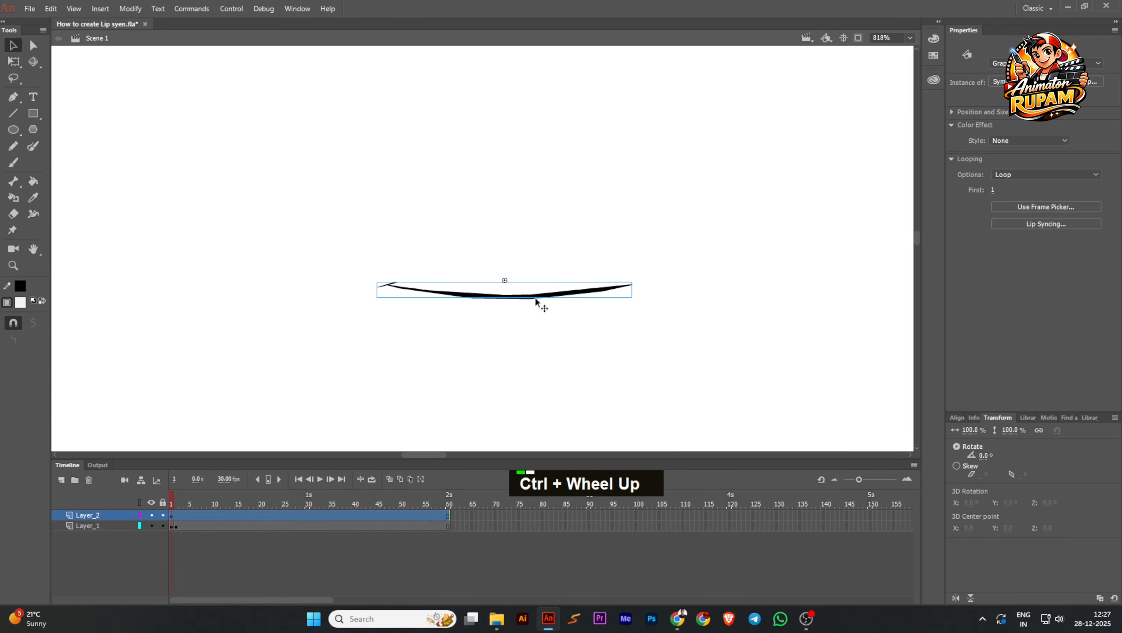
- Rename the graphic symbol to "Lips New" and save the document
click(1091, 63)
click(1004, 49)
click(1000, 82)
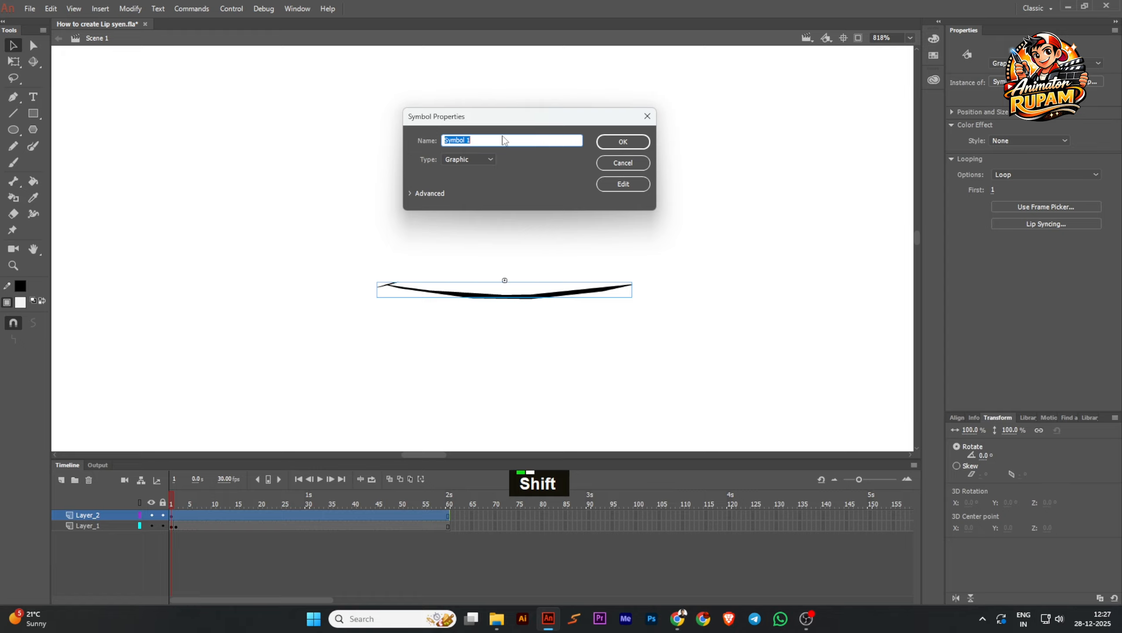
text(Lips )
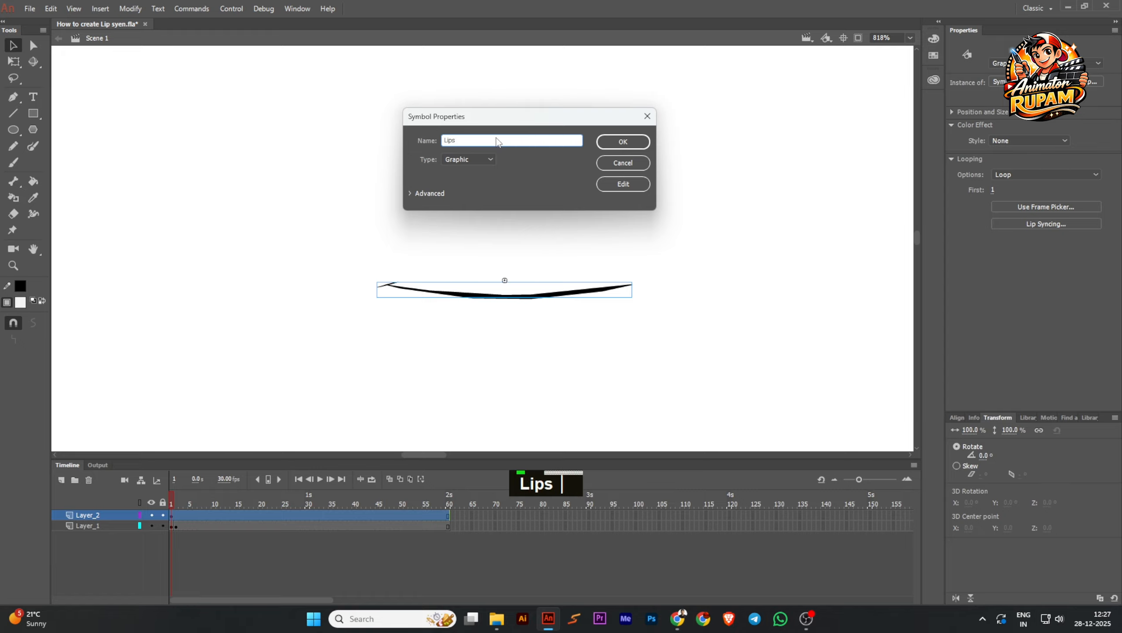
text(New)
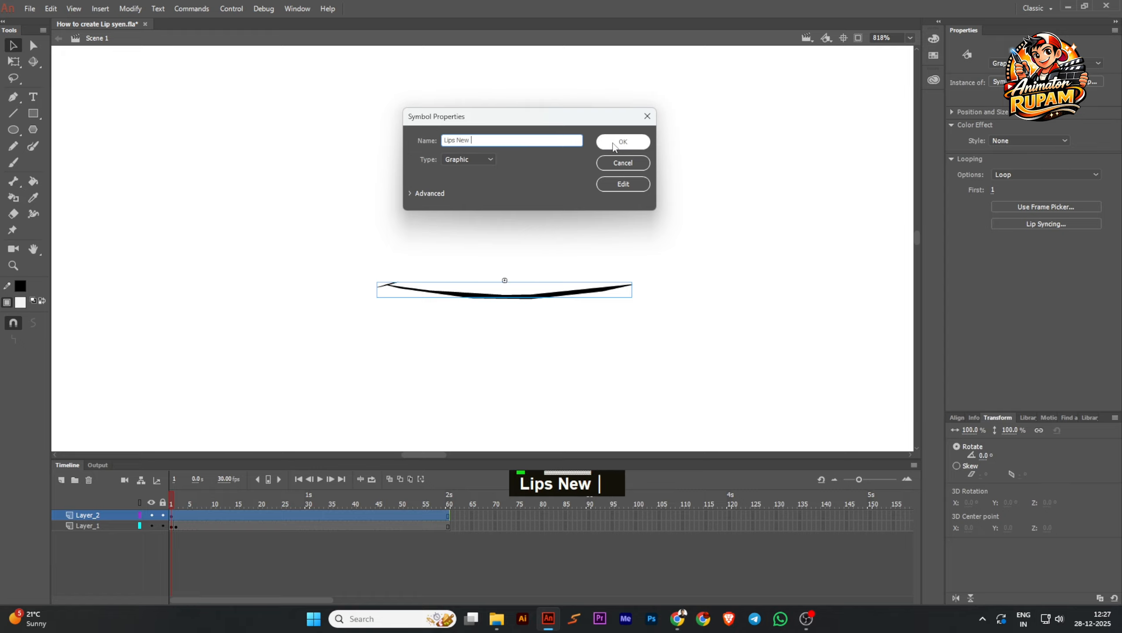
click(623, 142)
scroll(523, 286, down, 2)
scroll(539, 293, up, 1)
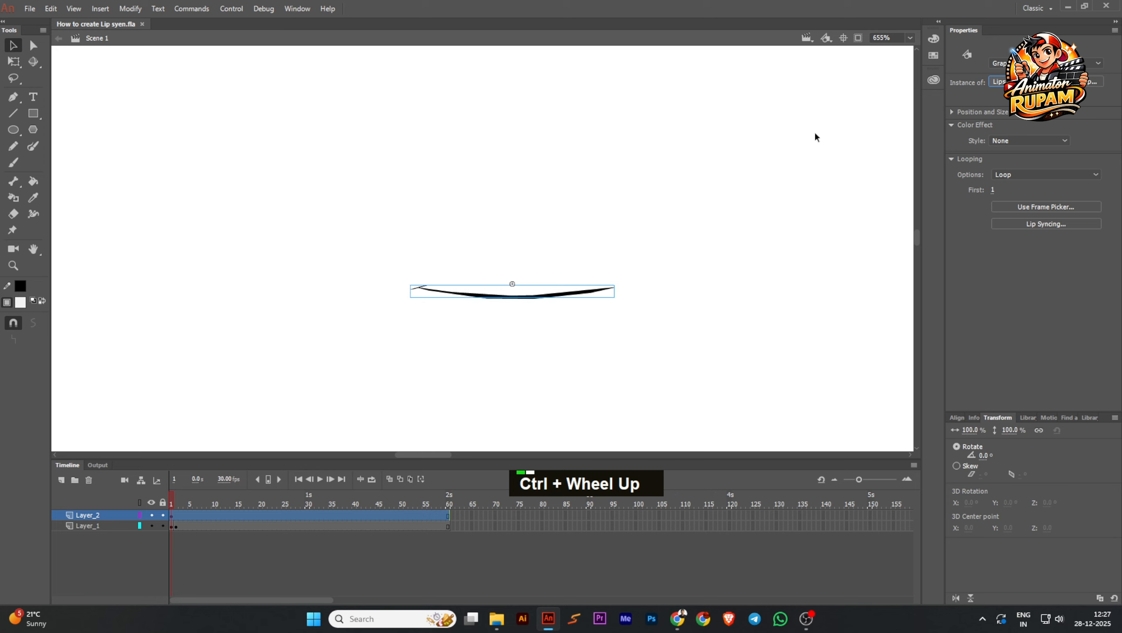
scroll(559, 302, up, 2)
key(ctrl+s)
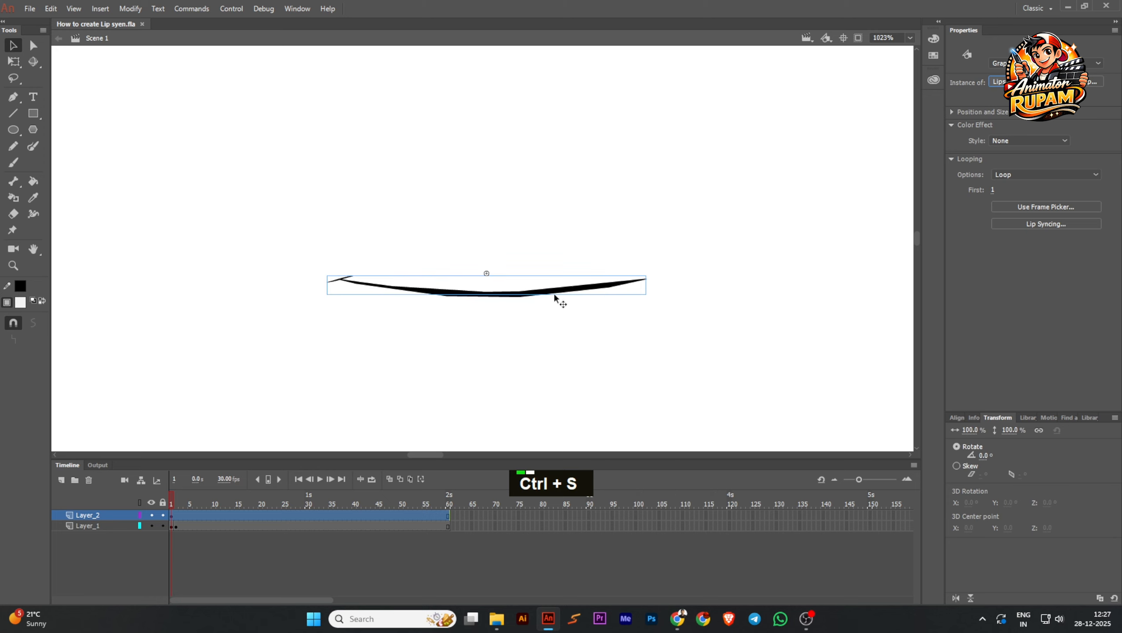
scroll(555, 294, down, 1)
mouse_move(555, 293)
mouse_down()
mouse_move(586, 217)
mouse_move(624, 255)
mouse_move(588, 271)
mouse_move(594, 283)
mouse_move(515, 249)
mouse_move(569, 265)
mouse_move(571, 292)
mouse_up()
key(ctrl+z)
double_click(559, 292)
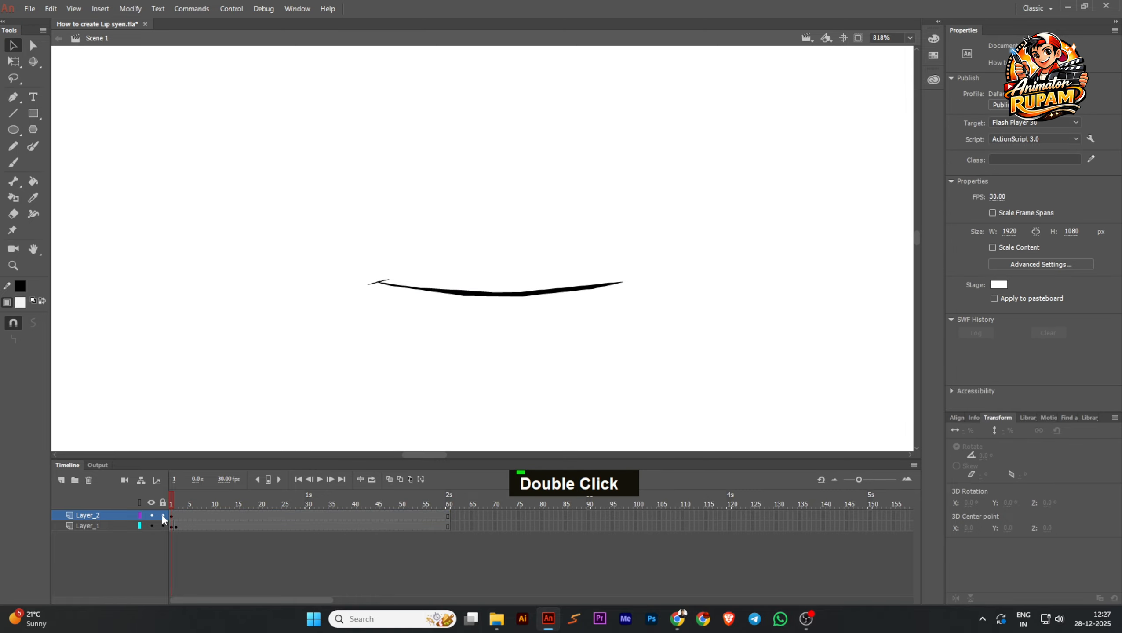
mouse_move(179, 502)
mouse_down()
mouse_move(223, 497)
mouse_move(160, 507)
mouse_up()
ctrl+scroll(497, 292, down, 3)
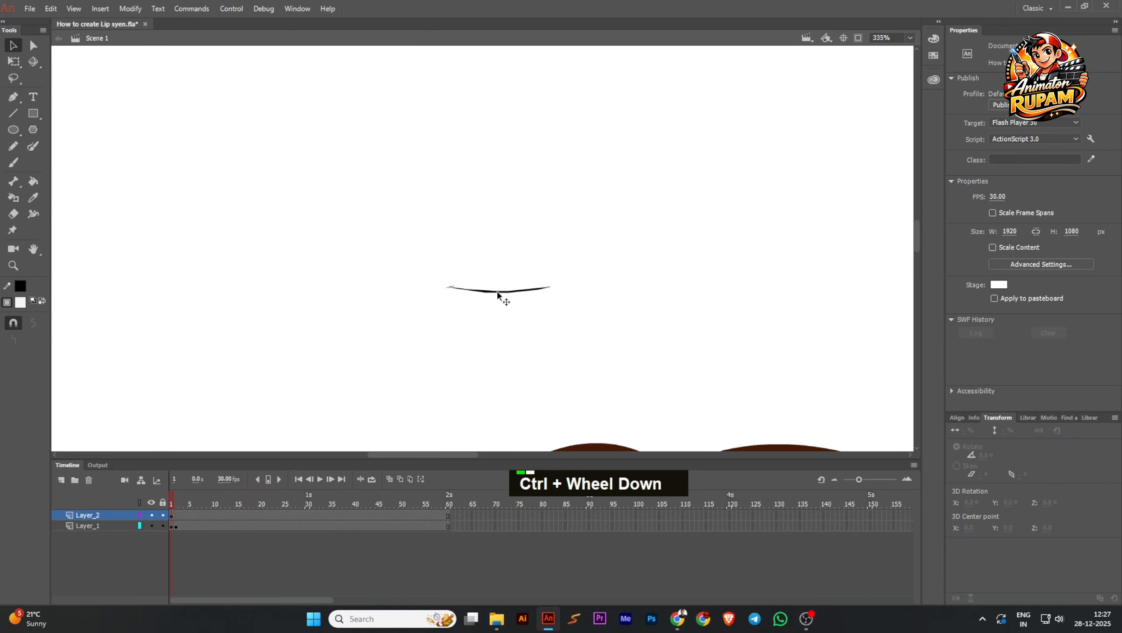
double_click(508, 293)
ctrl+scroll(508, 293, up, 2)
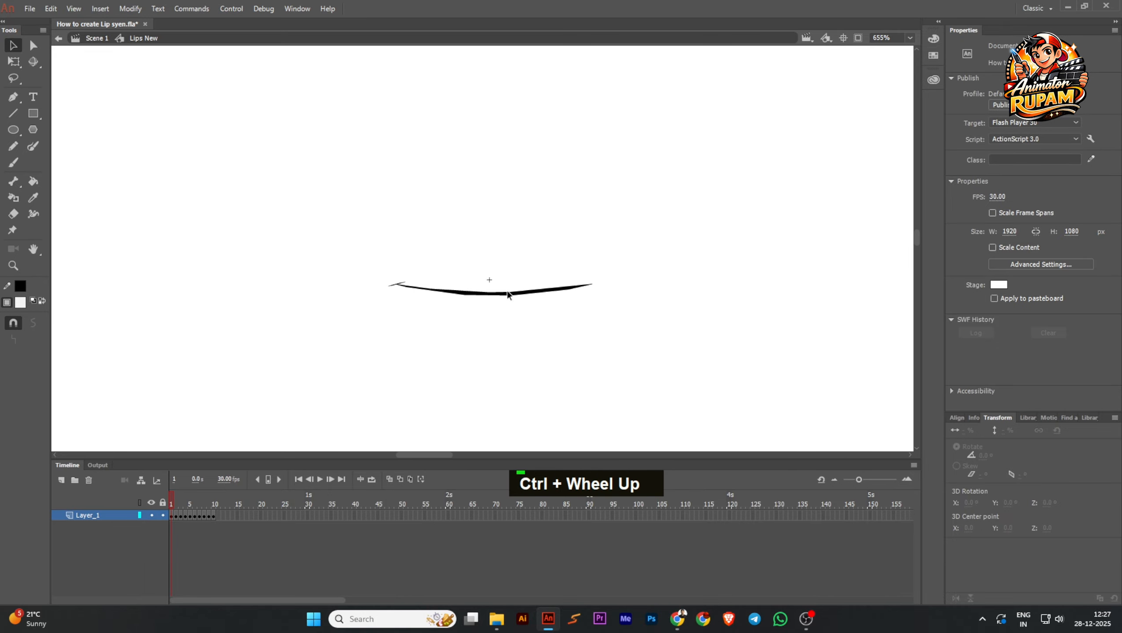
ctrl+scroll(497, 303, down, 2)
double_click(489, 326)
ctrl+scroll(501, 302, down, 2)
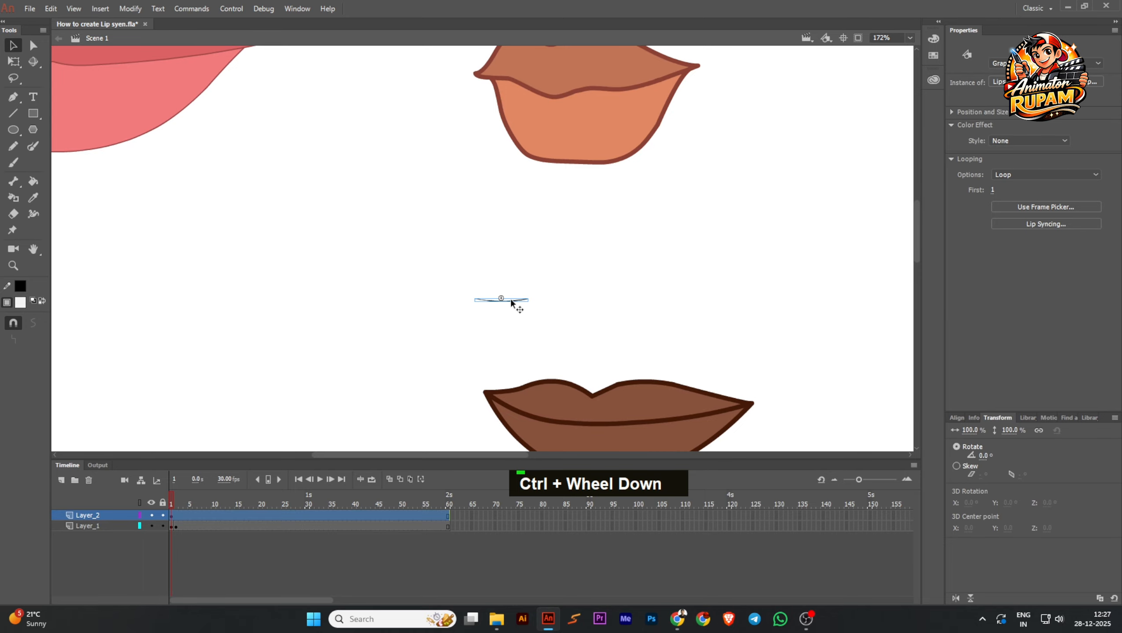
key(ctrl+z)
- Move the mouth instance onto frame 1 of Layer_1 by cutting and pasting it, and delete Layer_2
ctrl+scroll(518, 304, up, 3)
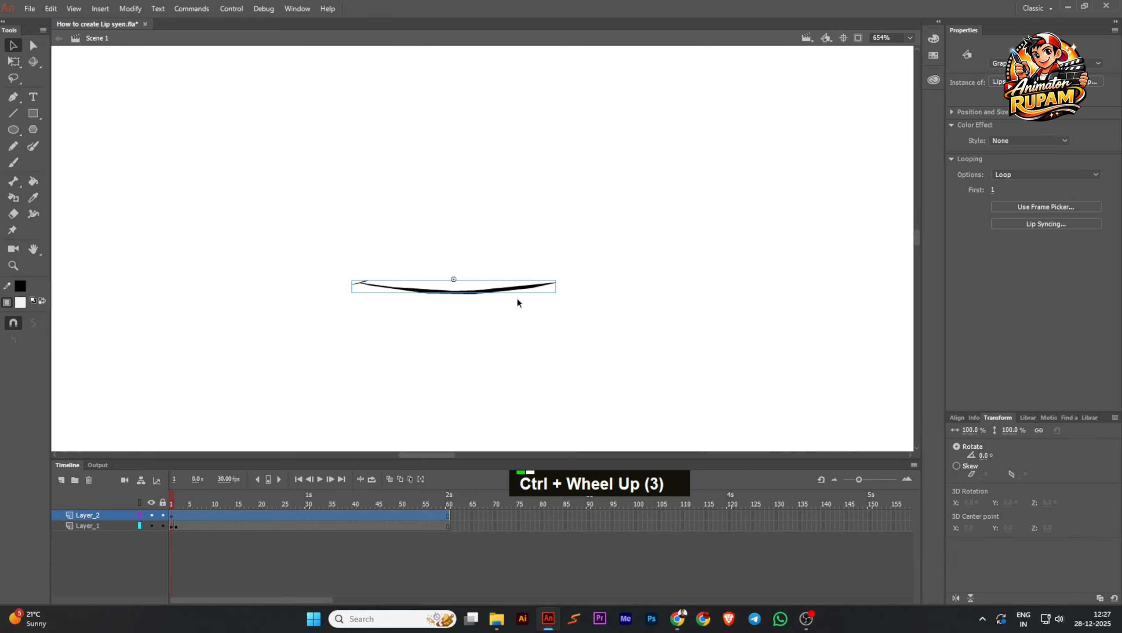
click(517, 298)
ctrl+scroll(516, 298, down, 9)
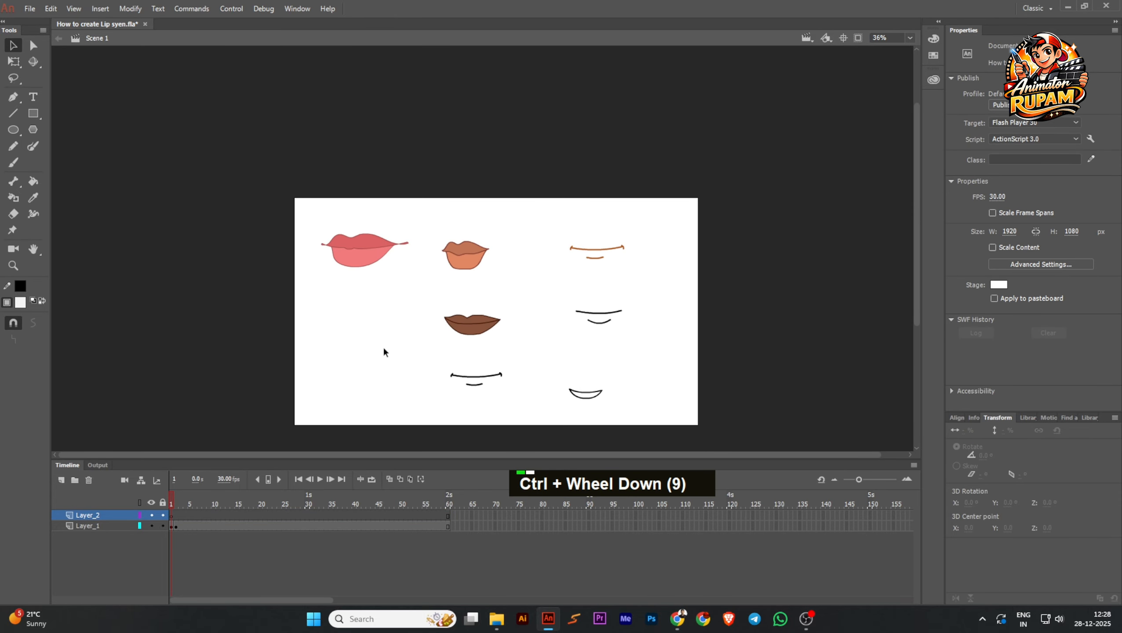
click(177, 505)
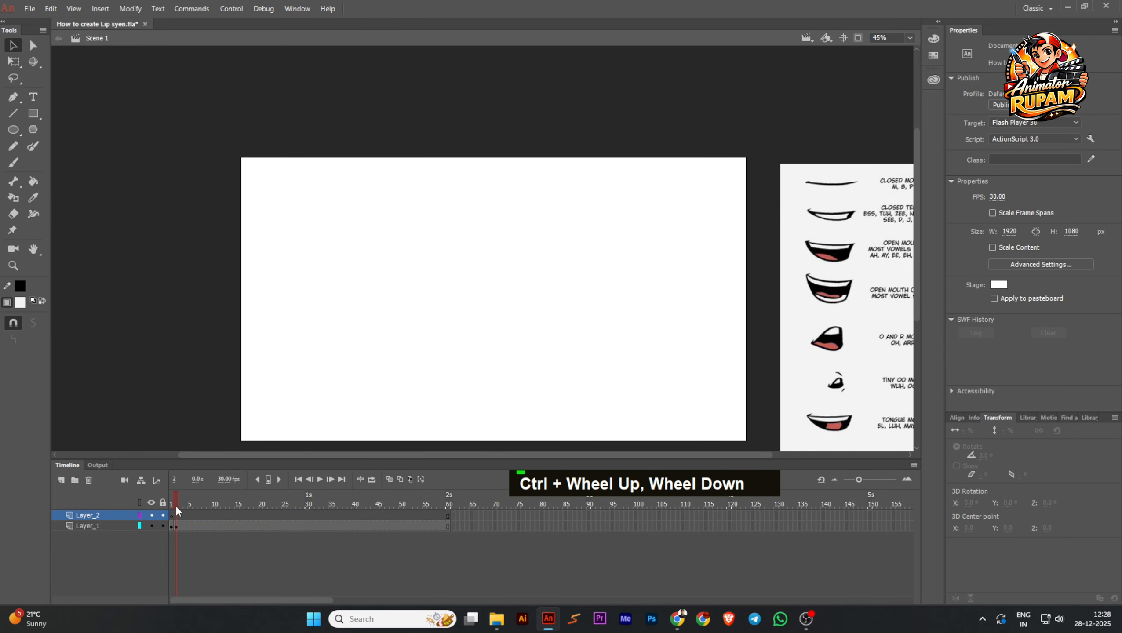
click(171, 505)
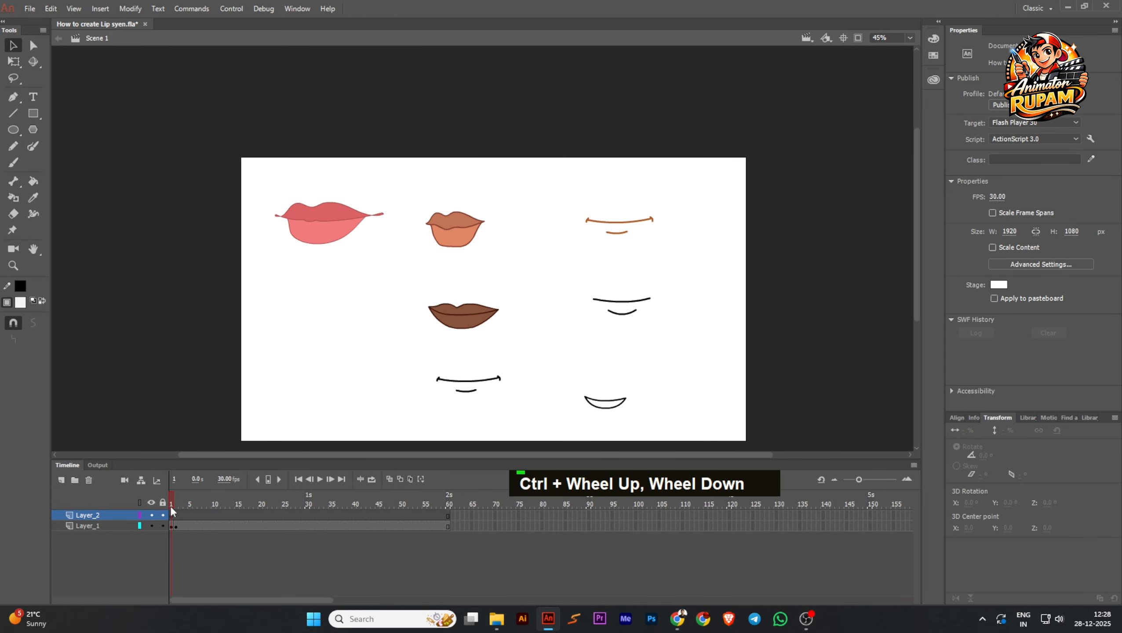
click(89, 481)
scroll(439, 338, up, 2)
key(ctrl+v)
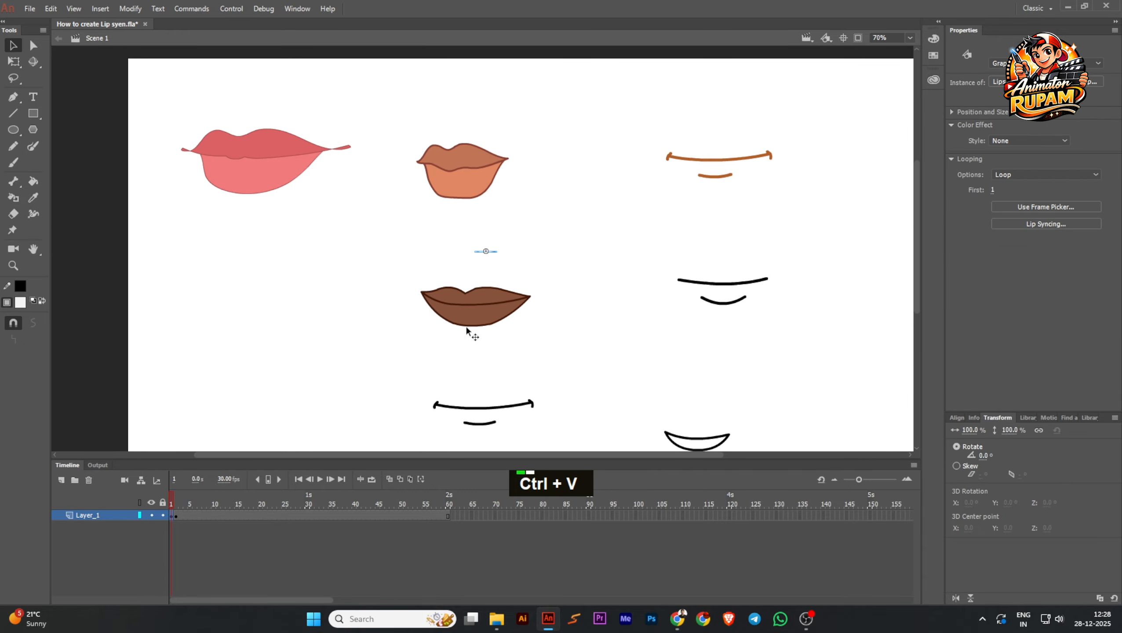
- Enlarge the pasted mouth proportionally to about 702.4% with Free Transform and move it beside the brown lips
click(13, 62)
scroll(481, 242, up, 3)
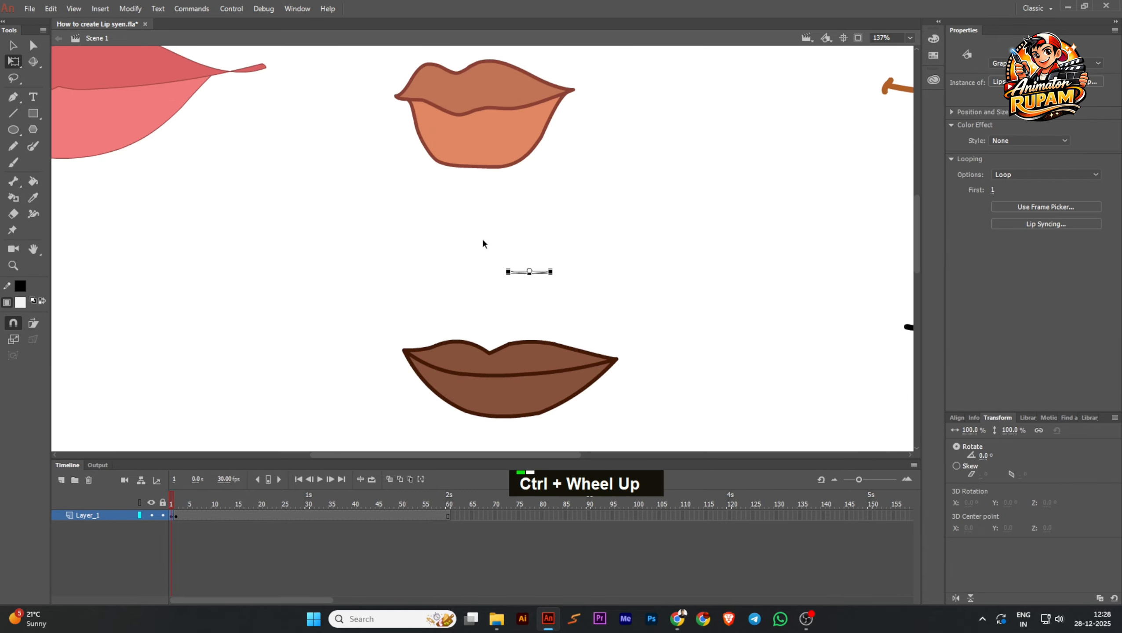
drag(534, 269, 657, 180)
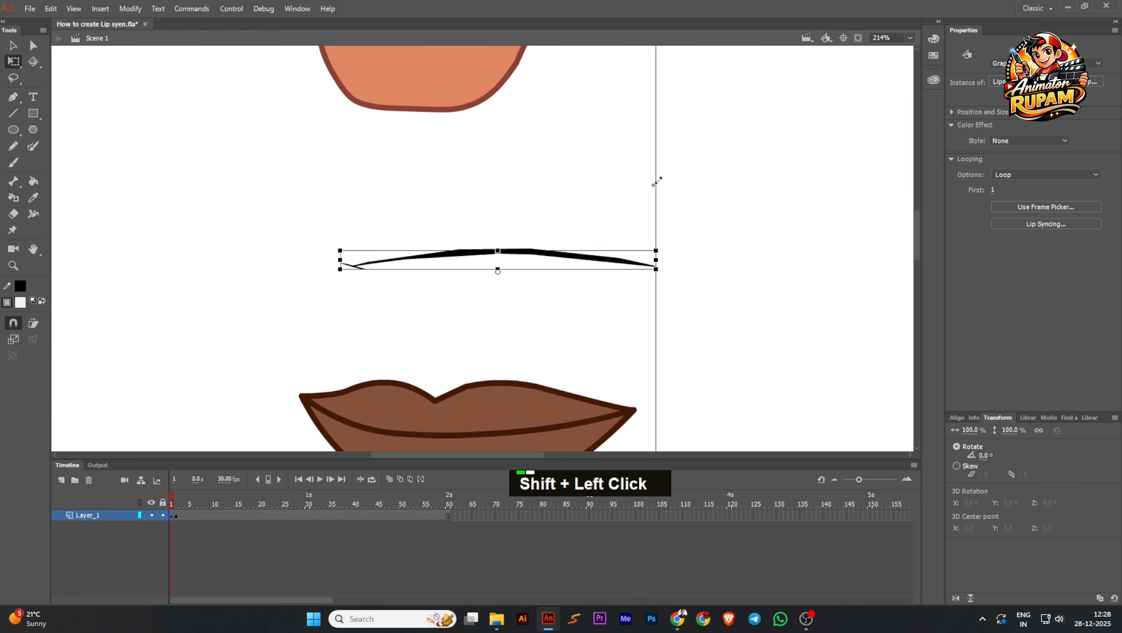
key(ctrl+z)
scroll(489, 240, up, 5)
scroll(648, 313, up, 1)
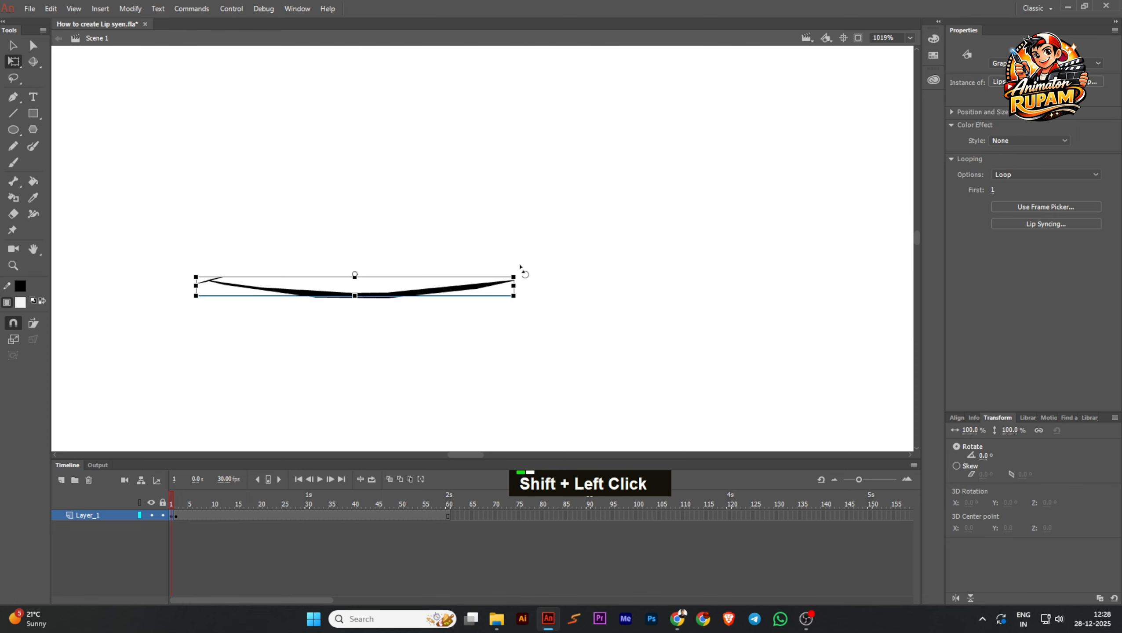
drag(514, 277, 790, 70)
key(ctrl+z)
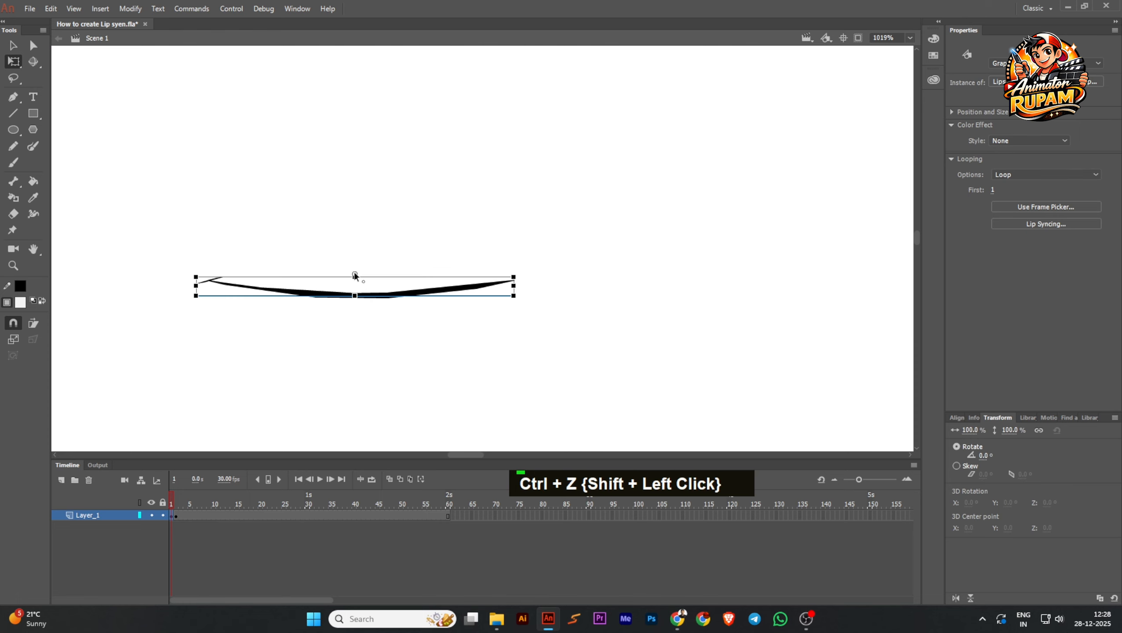
drag(513, 277, 878, 72)
scroll(463, 316, down, 9)
drag(514, 303, 595, 253)
drag(470, 313, 232, 396)
key(space)
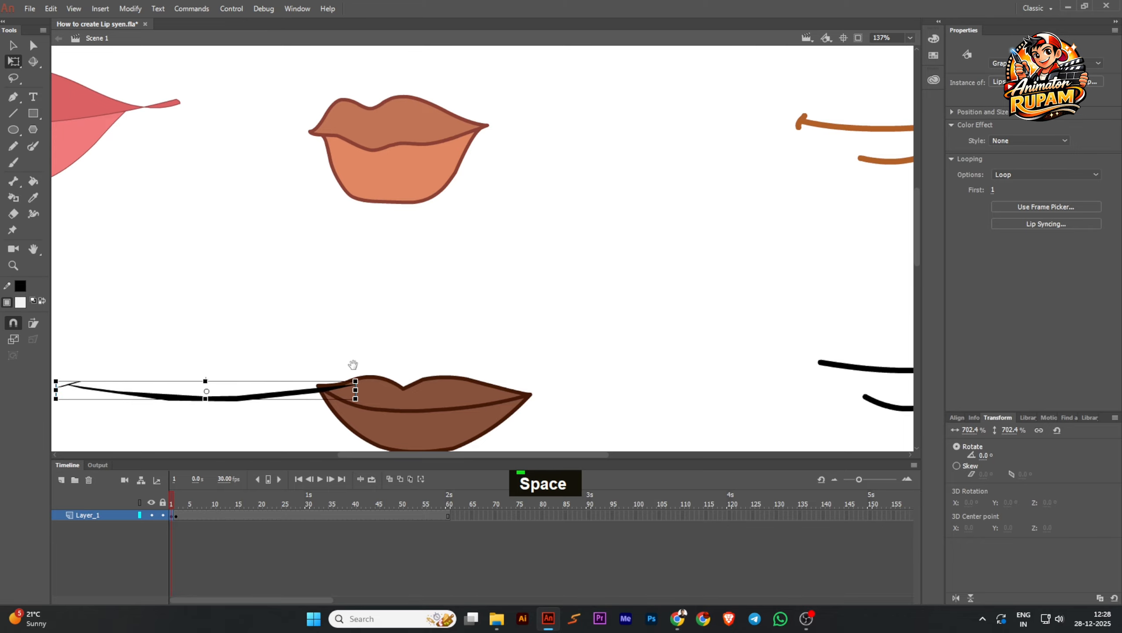
drag(352, 364, 710, 217)
key(ctrl+z)
scroll(456, 291, down, 3)
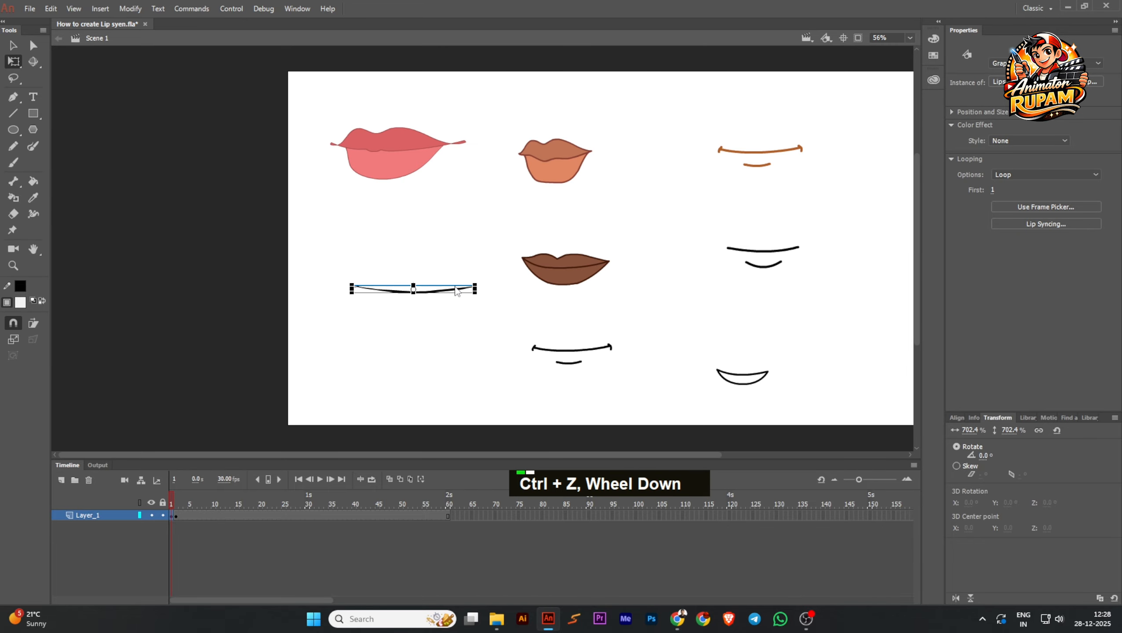
scroll(456, 291, up, 4)
key(ctrl+z)
scroll(447, 254, down, 3)
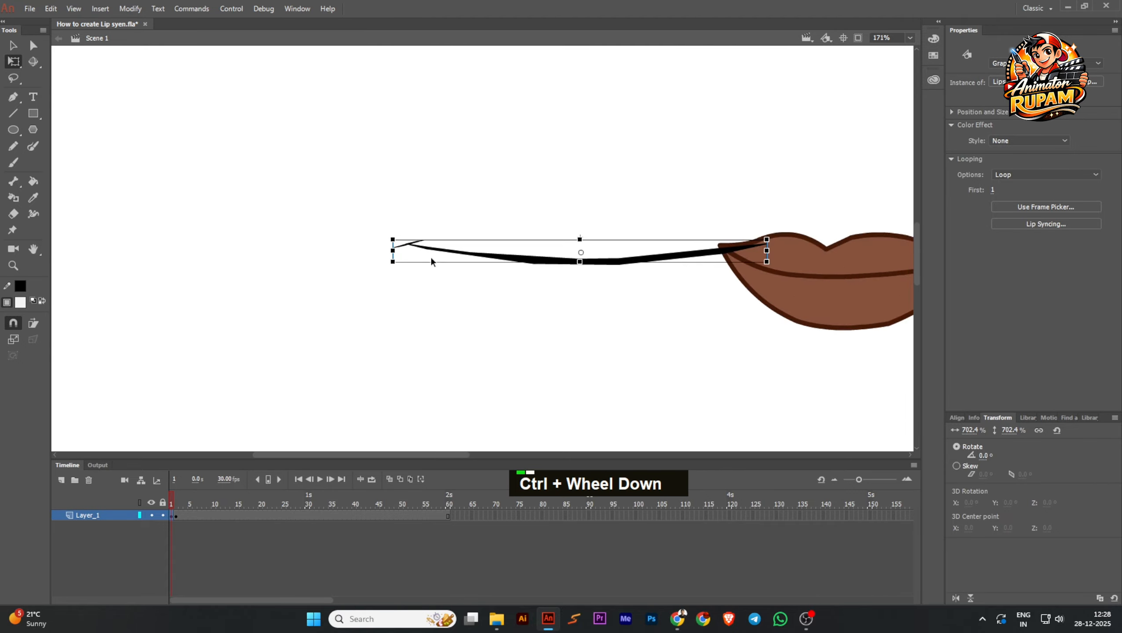
- Clear the keyframe on frame 2 of Layer_1 and place the mouth, mirrored horizontally, in the empty area below the pink lips
click(177, 503)
key(shift+F6)
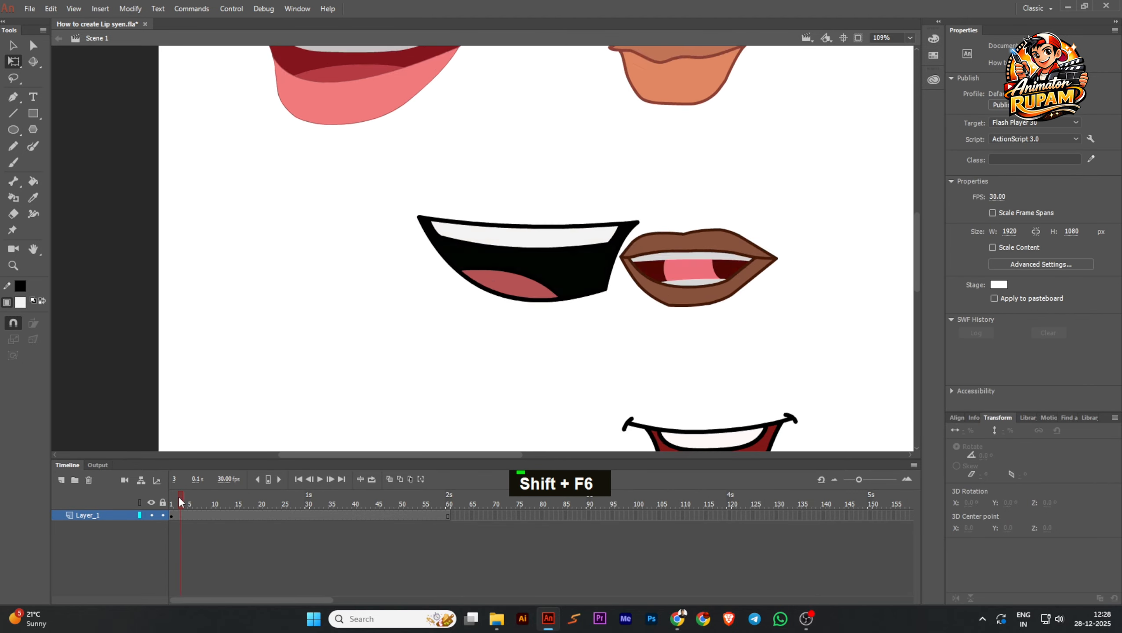
scroll(297, 339, down, 3)
drag(397, 312, 384, 337)
mouse_move(178, 497)
mouse_down()
mouse_move(237, 496)
mouse_move(170, 503)
mouse_up()
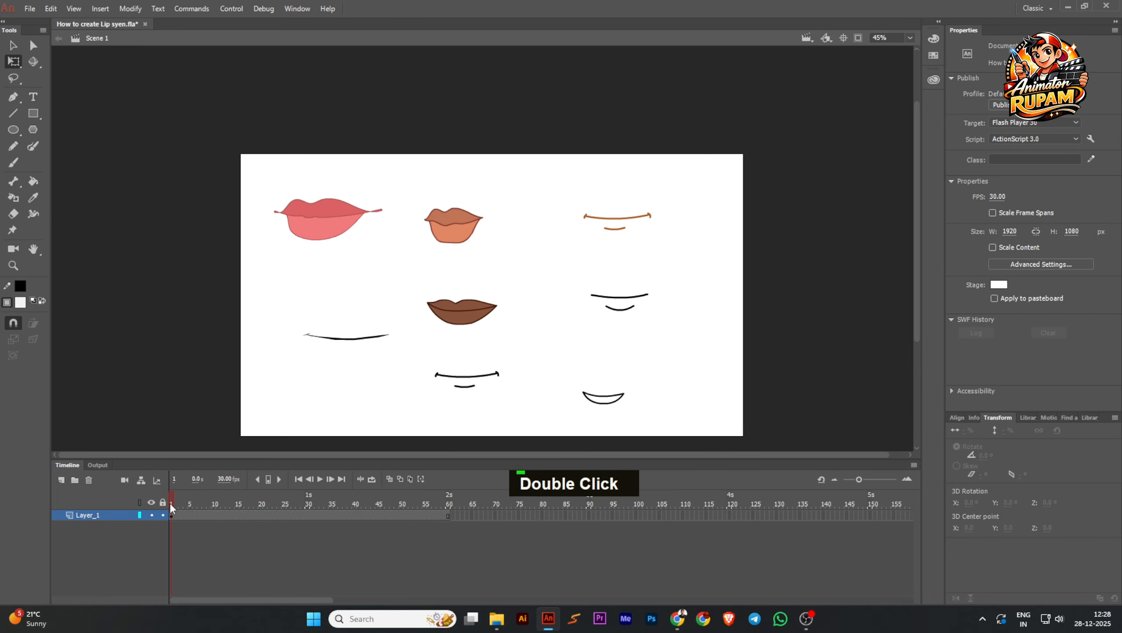
- Scrub the main timeline to frame 12 and examine how the Lips New mouth looks next to the other mouths
click(369, 338)
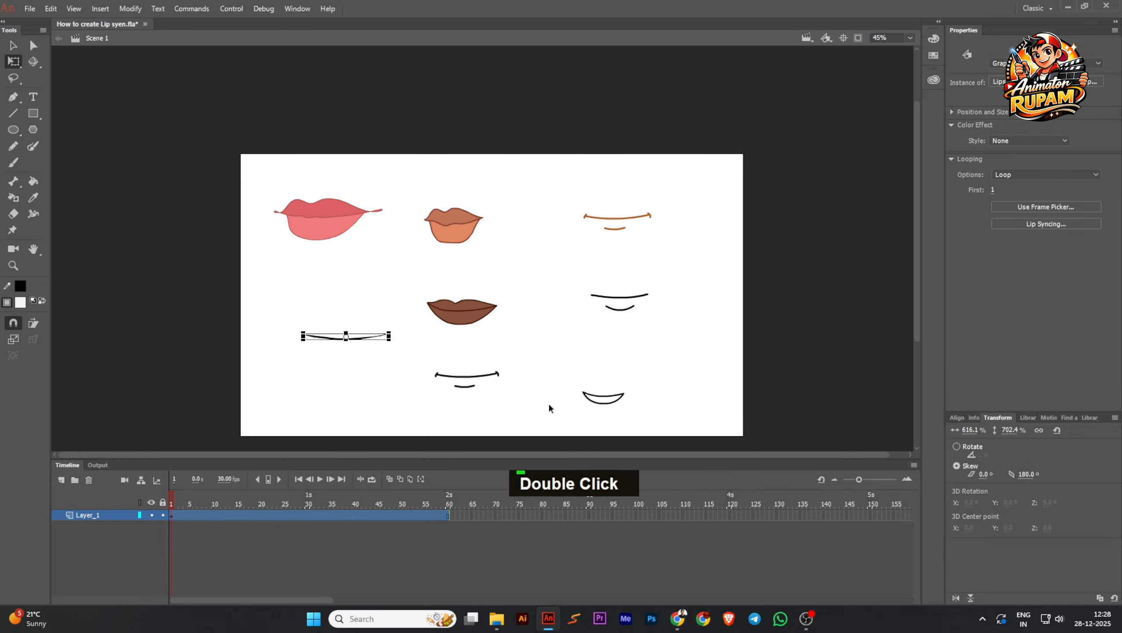
scroll(326, 377, up, 1)
click(330, 377)
scroll(356, 379, down, 2)
drag(174, 502, 208, 498)
click(222, 501)
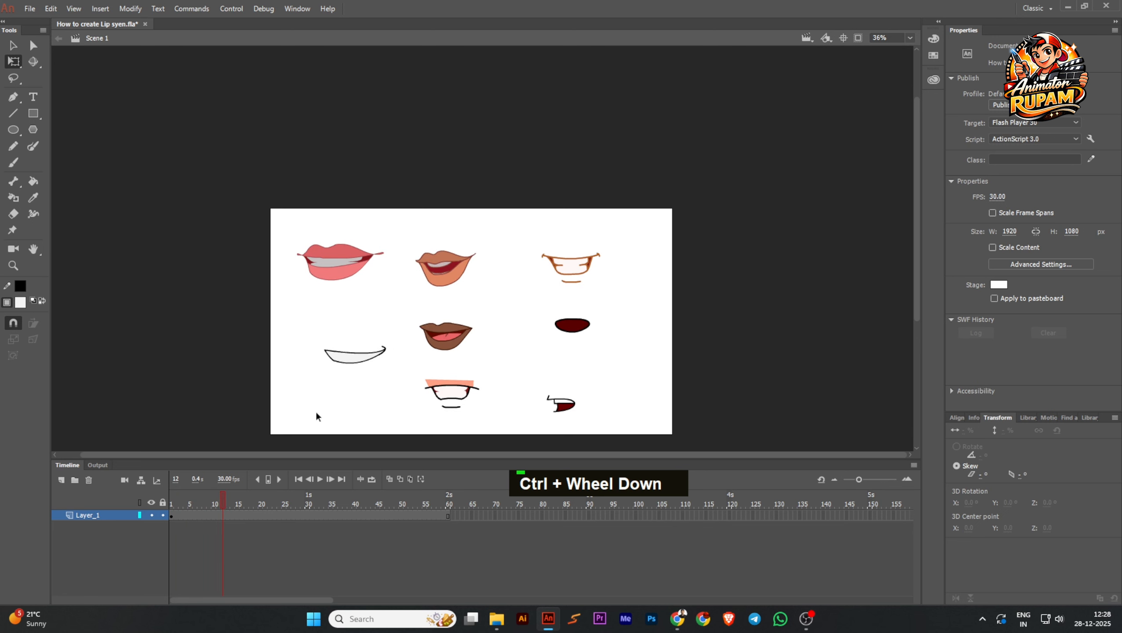
drag(305, 309, 395, 390)
scroll(311, 355, up, 2)
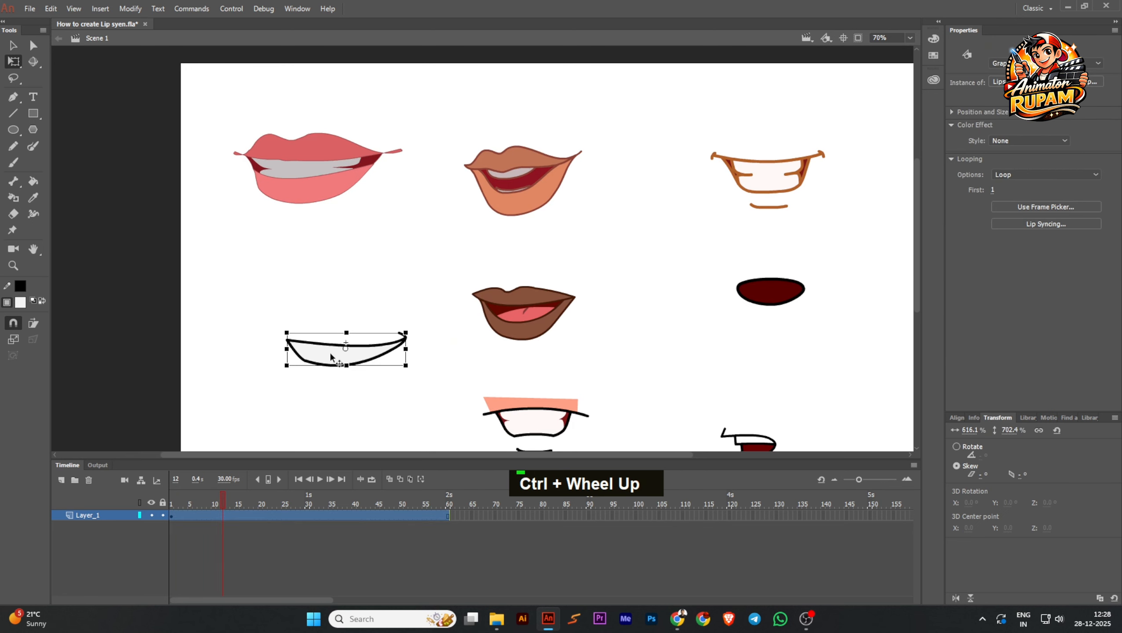
scroll(308, 353, down, 2)
scroll(288, 353, up, 3)
- Open the Lips New mouth on frame 1 and enter the group holding the closed mouth line
double_click(288, 354)
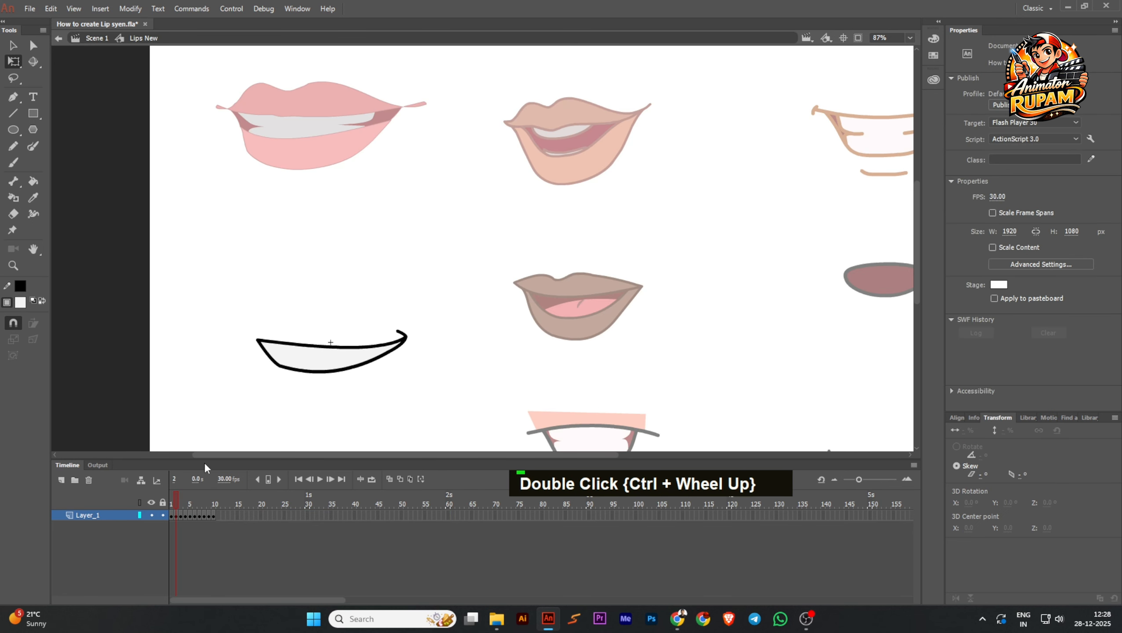
click(171, 501)
scroll(359, 355, up, 2)
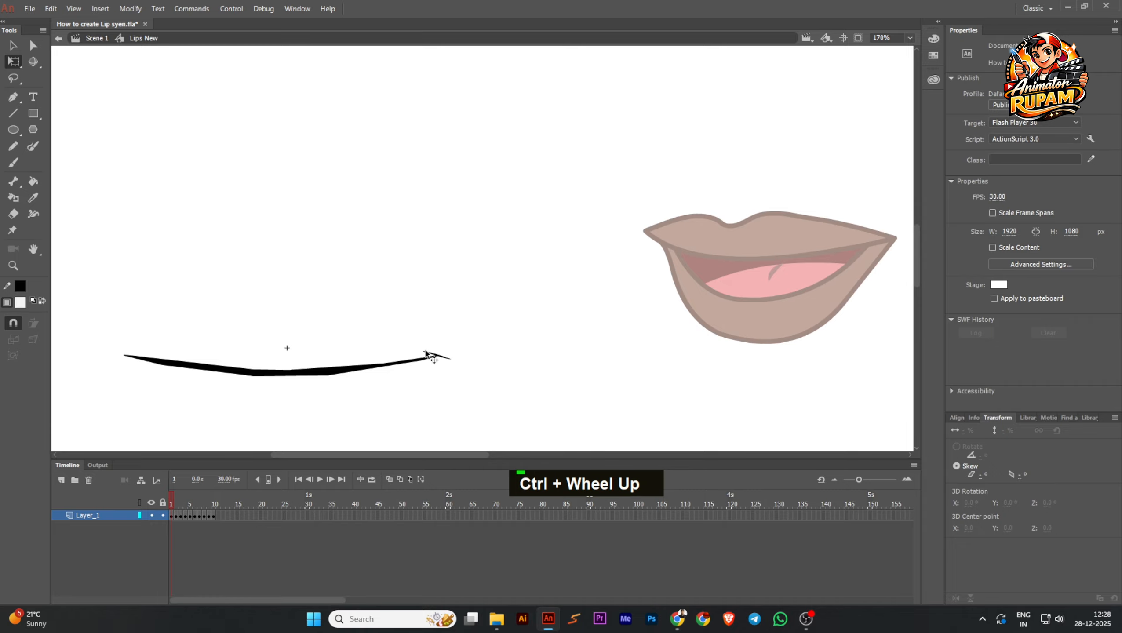
click(433, 356)
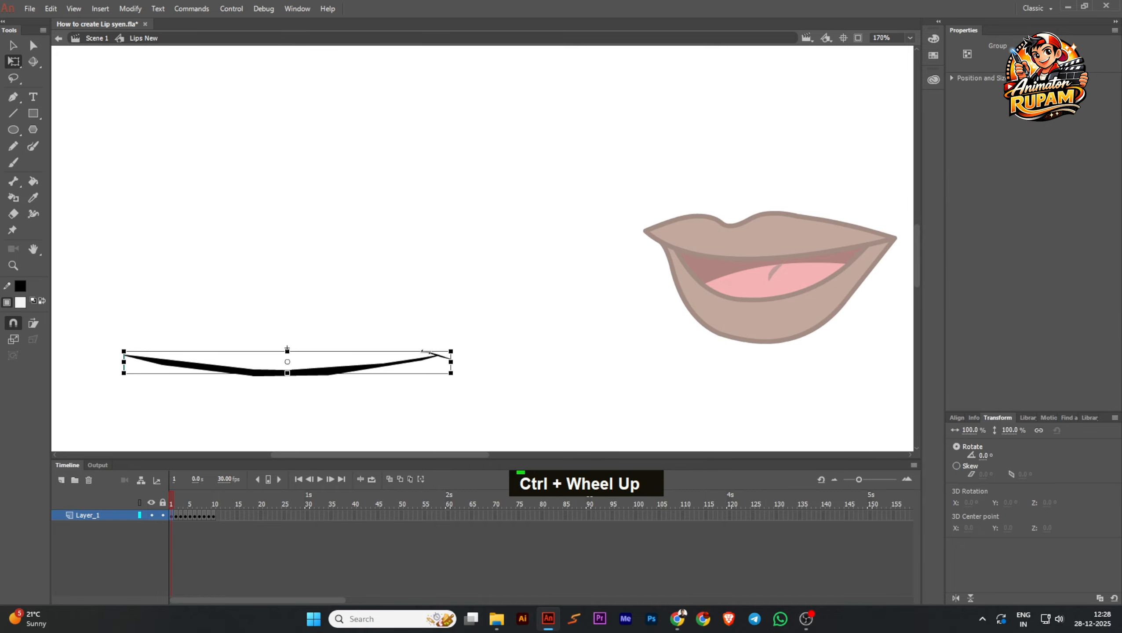
double_click(418, 362)
scroll(428, 356, up, 2)
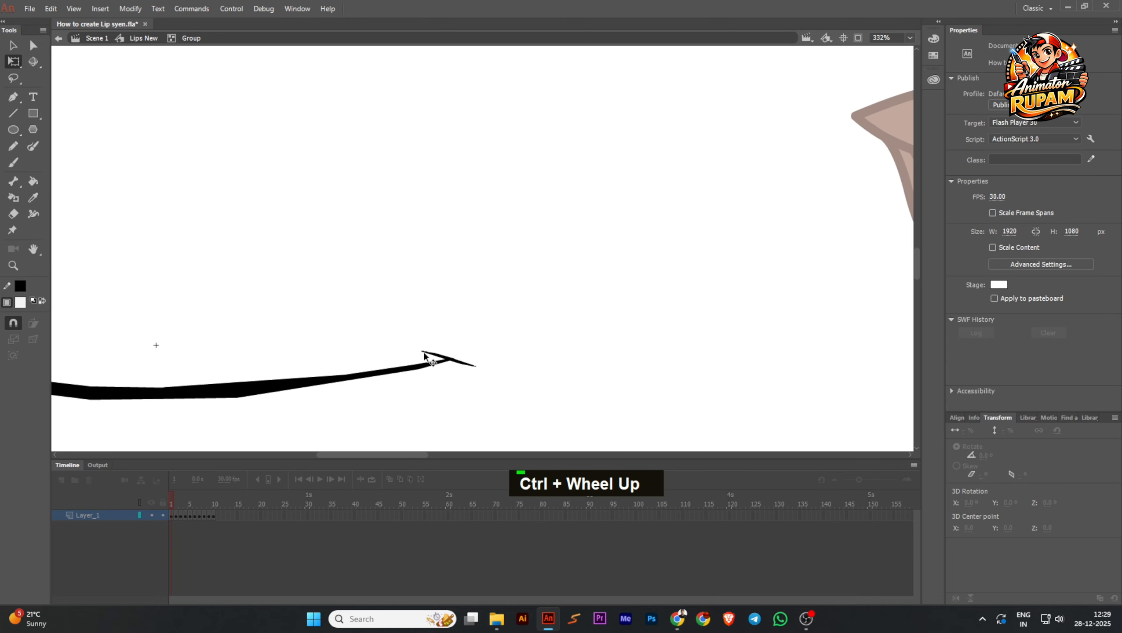
- Reshape the small crease stroke at the mouth corner into a curve with its outer bulge downward and its upper end raised
click(426, 353)
scroll(425, 348, up, 3)
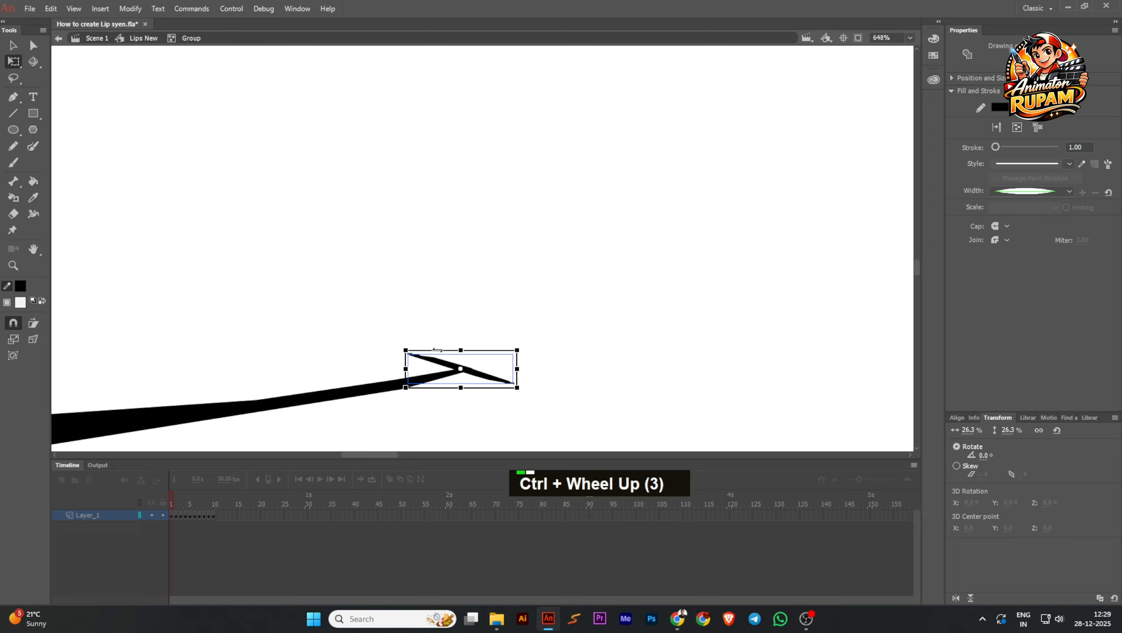
key(ctrl+z)
double_click(483, 380)
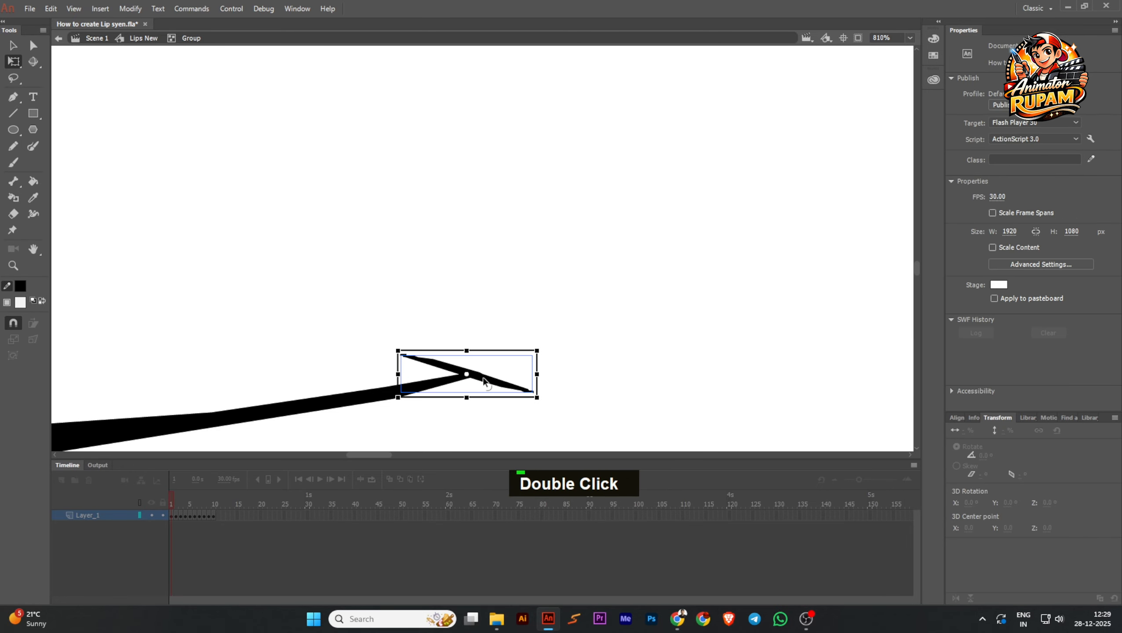
click(517, 303)
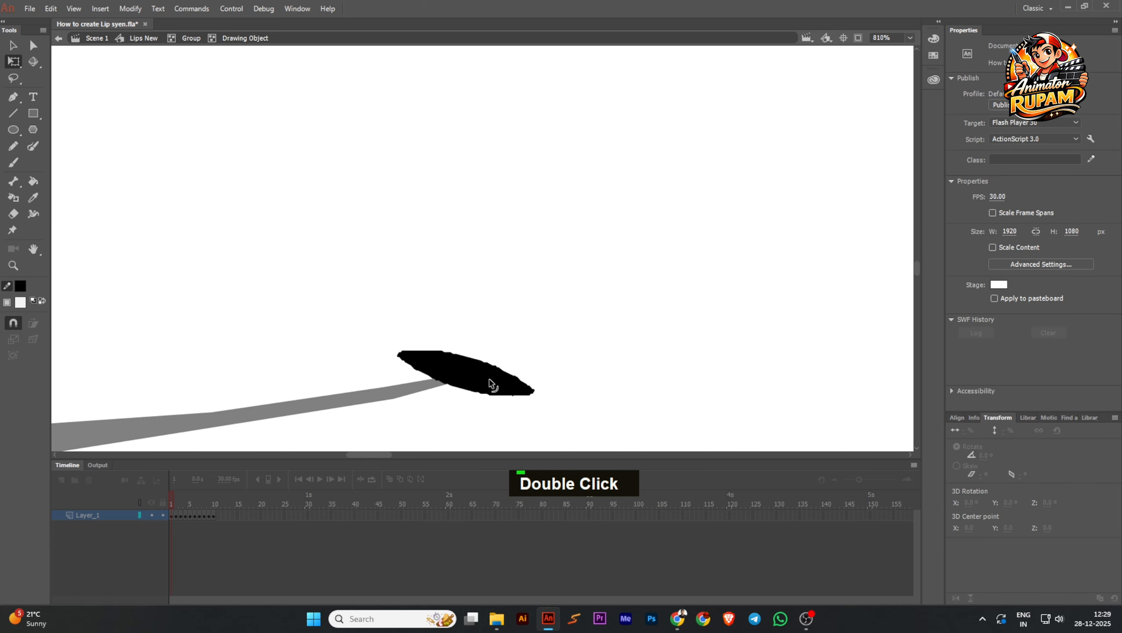
drag(490, 380, 486, 391)
drag(401, 355, 399, 316)
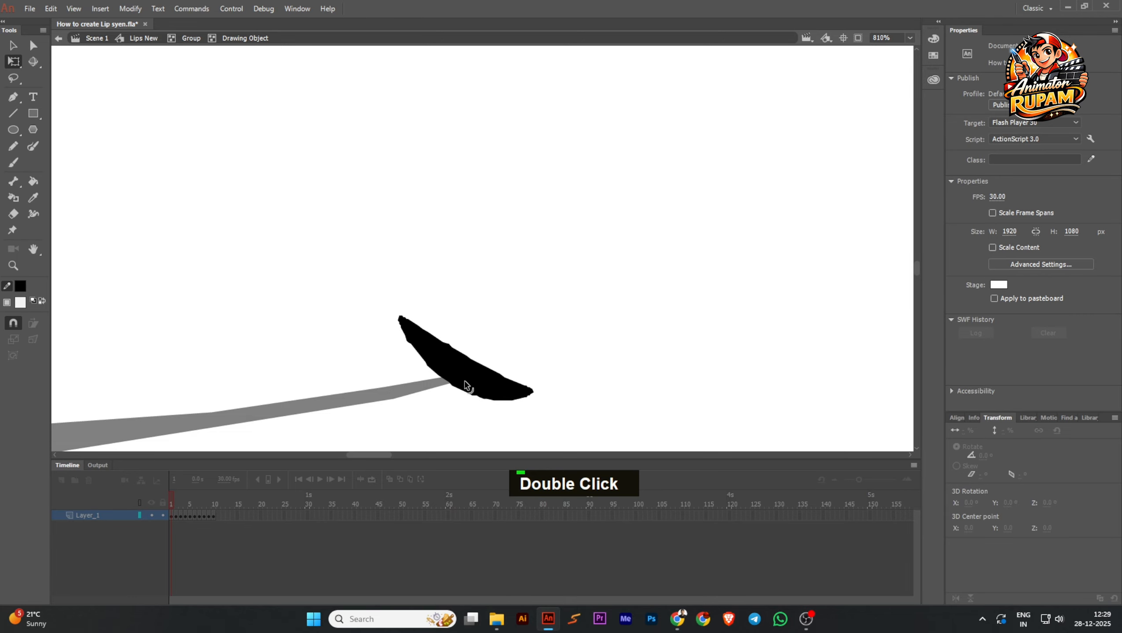
drag(463, 382, 456, 382)
drag(401, 317, 408, 305)
scroll(461, 350, down, 5)
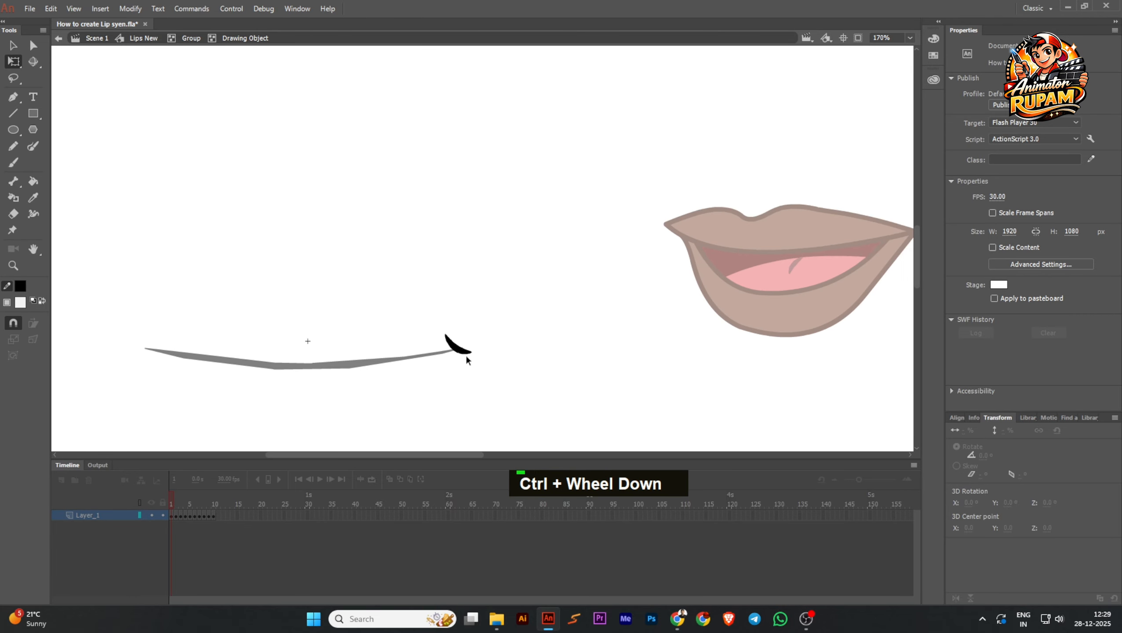
- Check the reshaped crease against the mouth line, and leave the group and symbol to return to Scene 1
scroll(465, 356, up, 2)
double_click(458, 360)
scroll(466, 352, down, 3)
click(342, 355)
click(345, 367)
mouse_move(346, 356)
mouse_down()
mouse_move(348, 365)
mouse_move(268, 354)
mouse_up()
scroll(392, 337, down, 3)
scroll(424, 342, up, 2)
scroll(424, 345, up, 1)
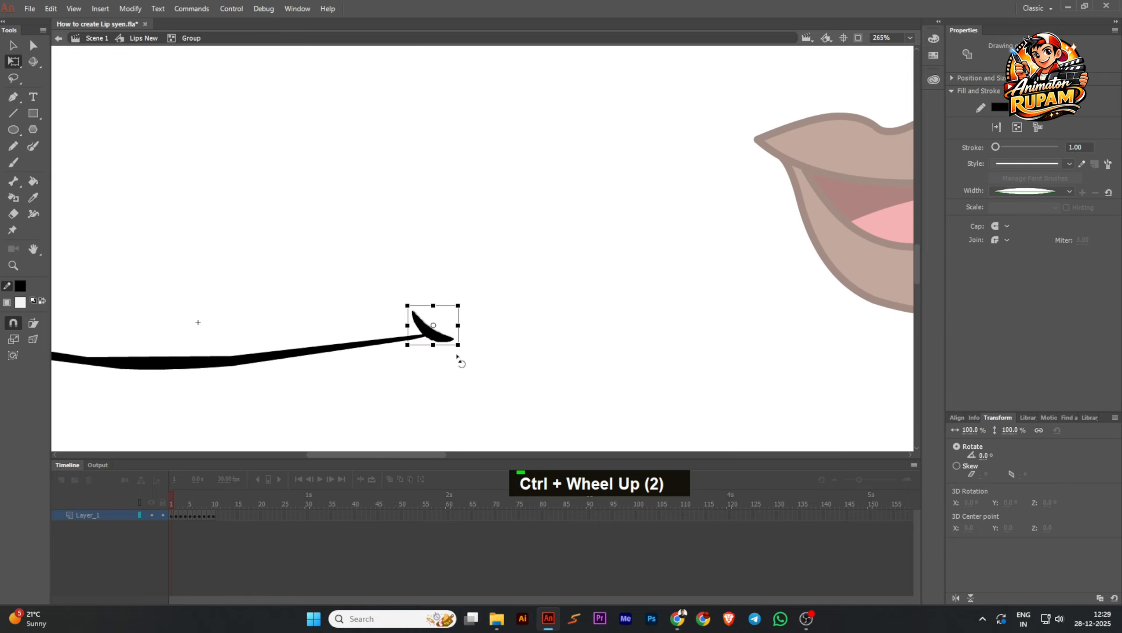
scroll(459, 359, down, 4)
double_click(509, 315)
scroll(485, 332, down, 1)
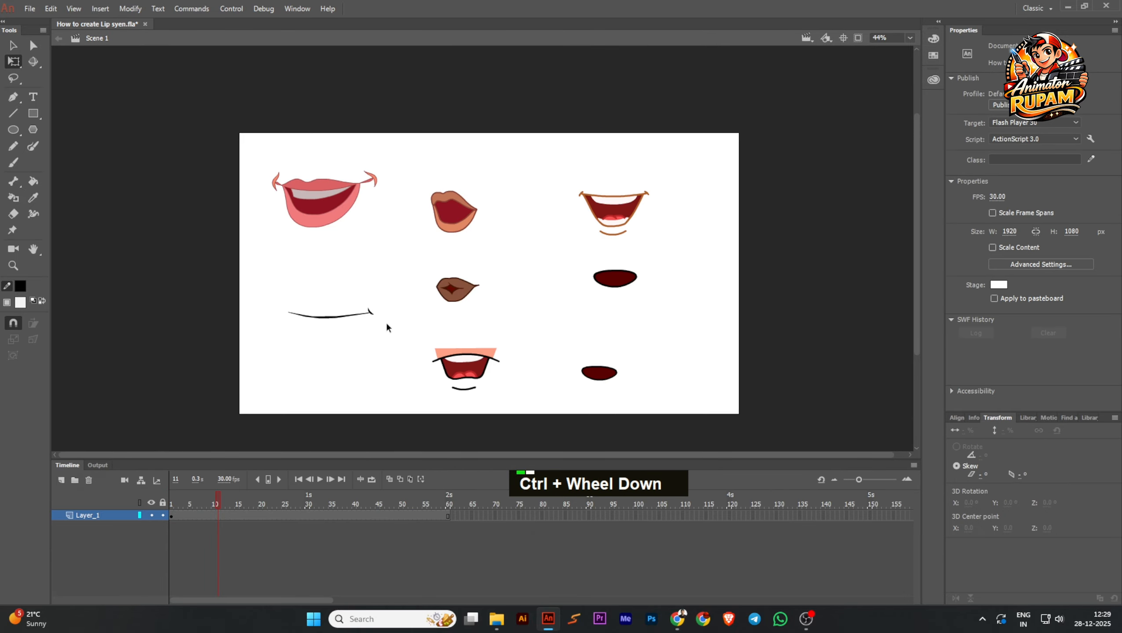
- Save the file and move the main timeline's playhead back to frame 1
scroll(387, 322, up, 1)
scroll(383, 350, down, 1)
key(ctrl+s)
drag(213, 504, 158, 515)
scroll(376, 336, up, 1)
scroll(400, 337, down, 2)
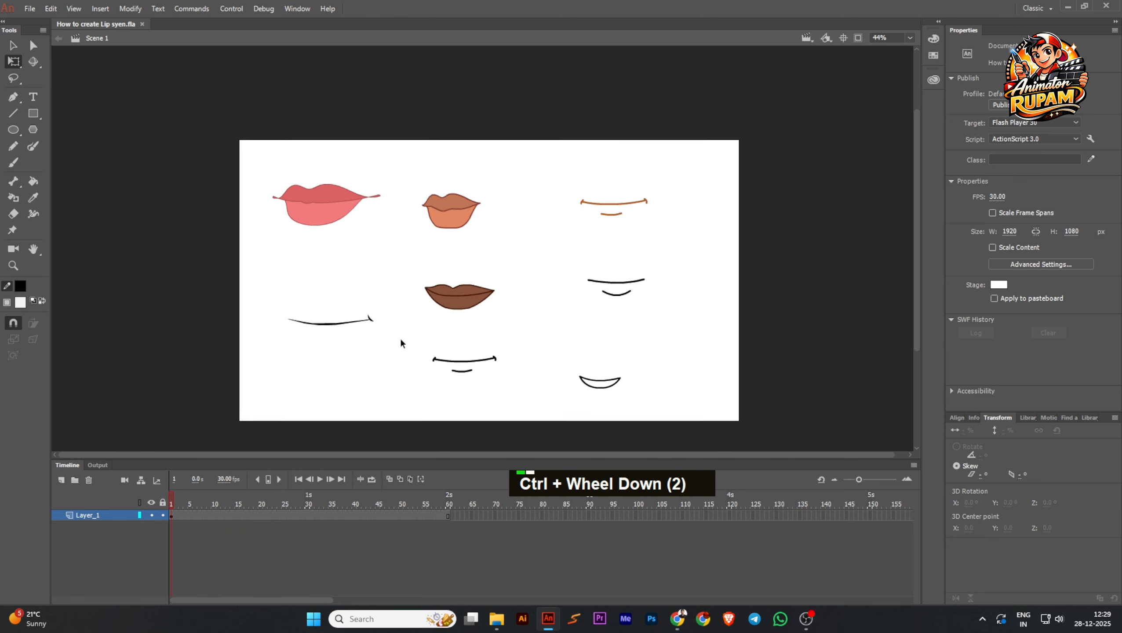
scroll(383, 339, down, 1)
scroll(458, 331, up, 1)
key(ctrl+s)
middle_click(504, 330)
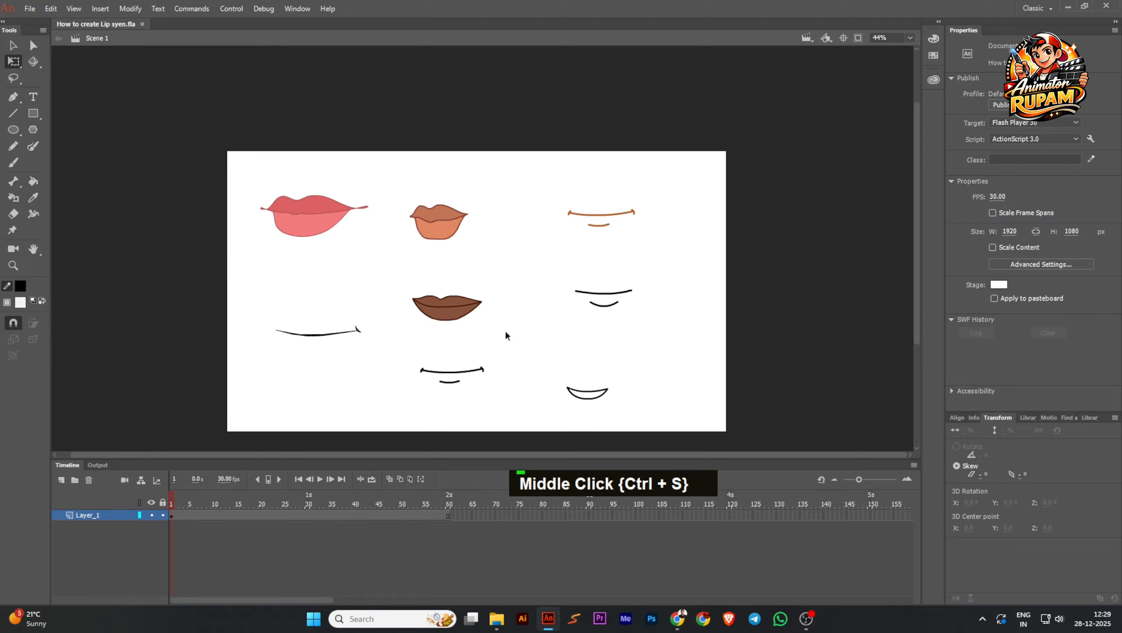
key(ctrl+s)
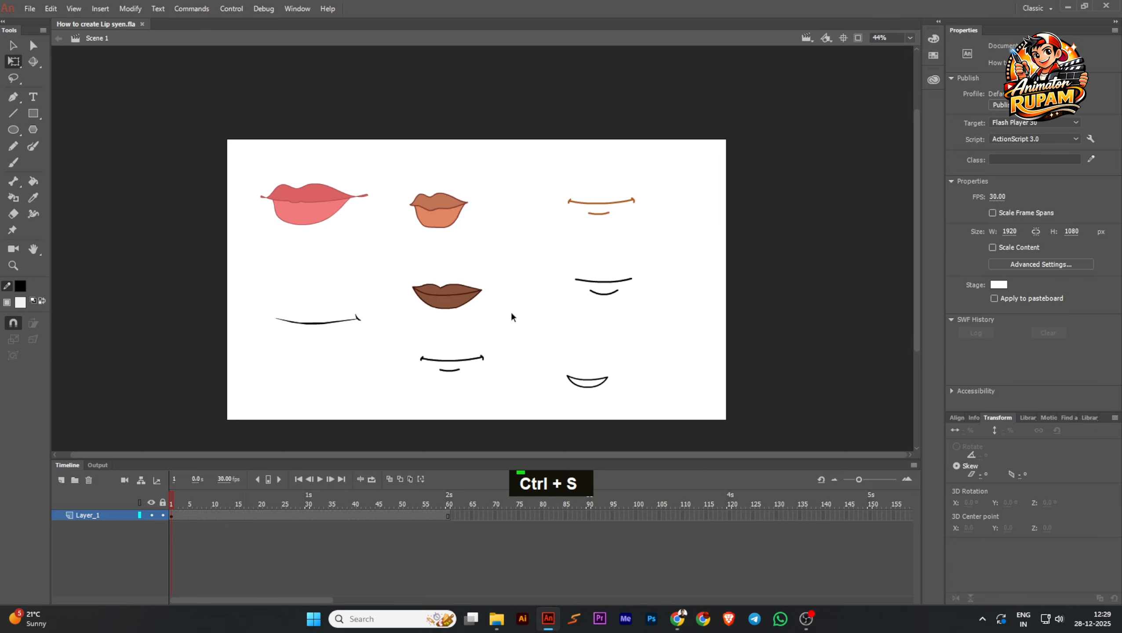
middle_click(526, 310)
key(ctrl+s)
double_click(310, 317)
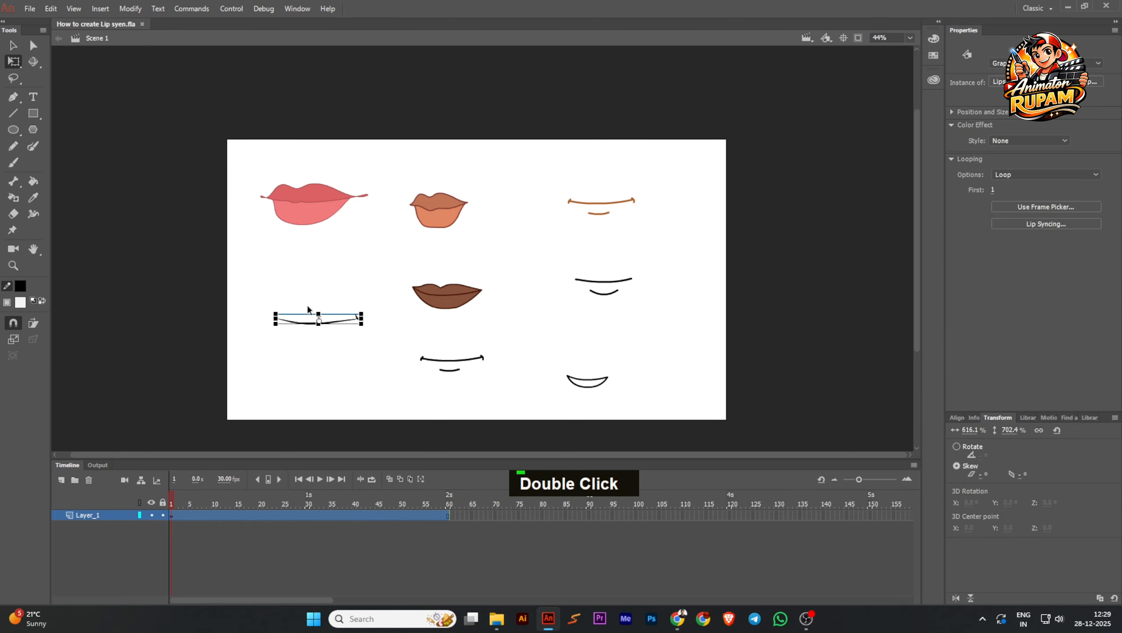
key(space)
drag(412, 336, 408, 354)
middle_click(497, 351)
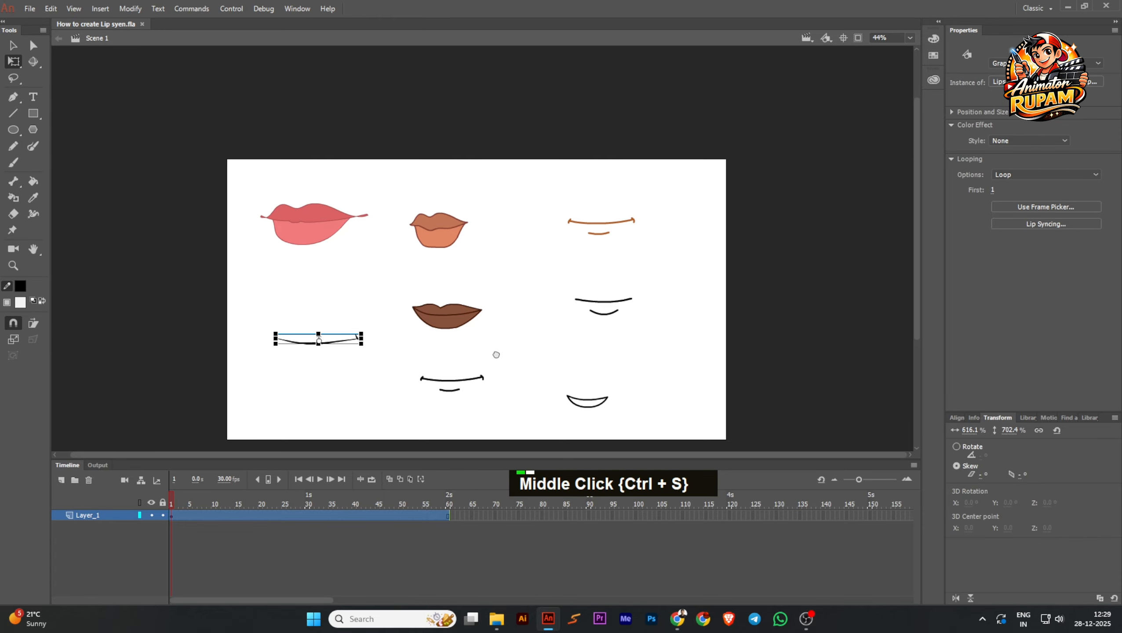
click(443, 336)
drag(355, 249, 328, 251)
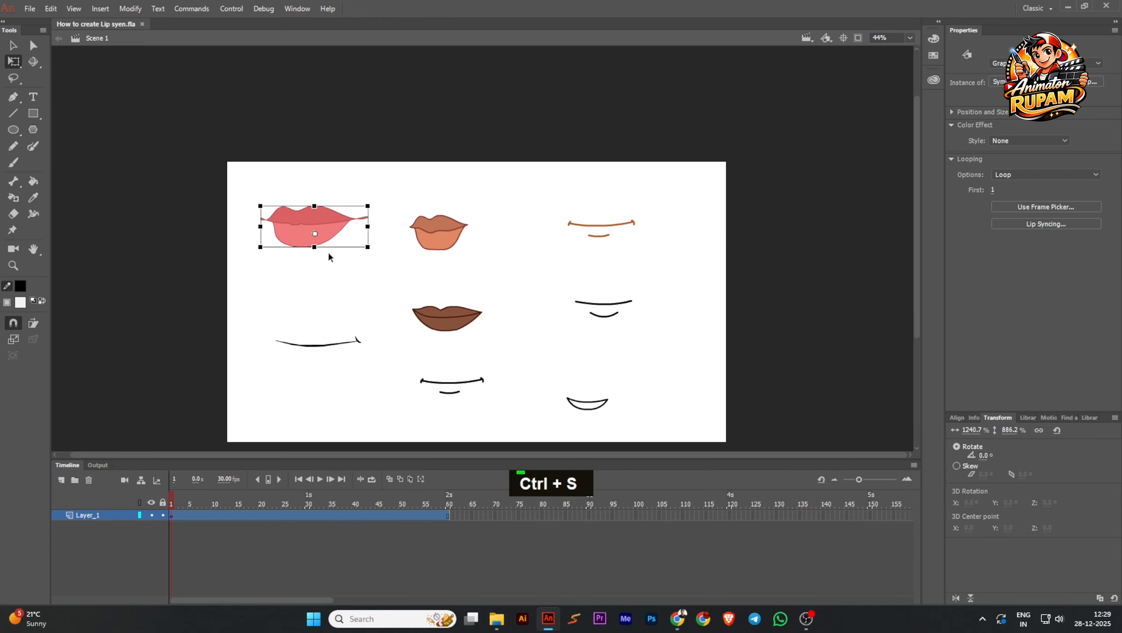
scroll(334, 226, up, 1)
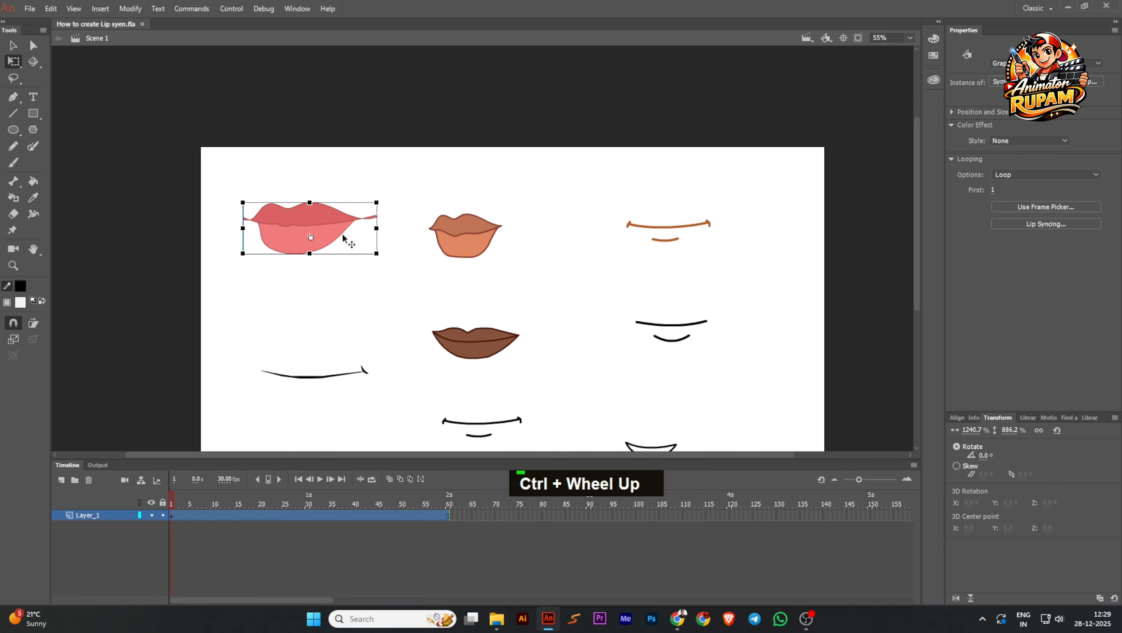
key(ctrl+s)
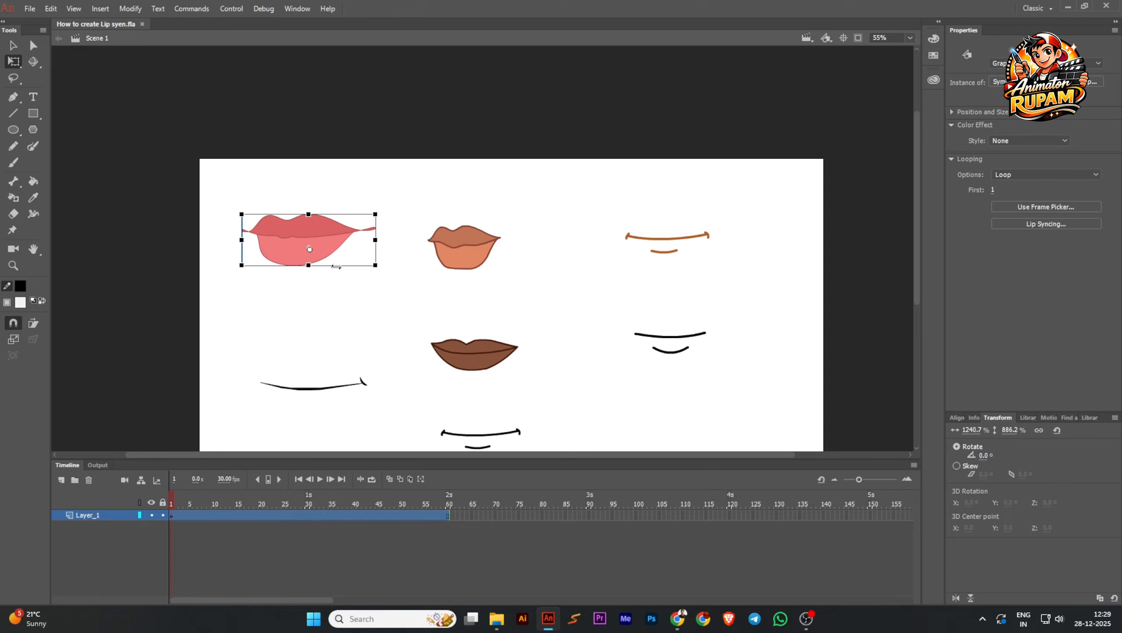
- Open the Lips New mouth to examine its first frames, return to Scene 1 and save the file
click(339, 384)
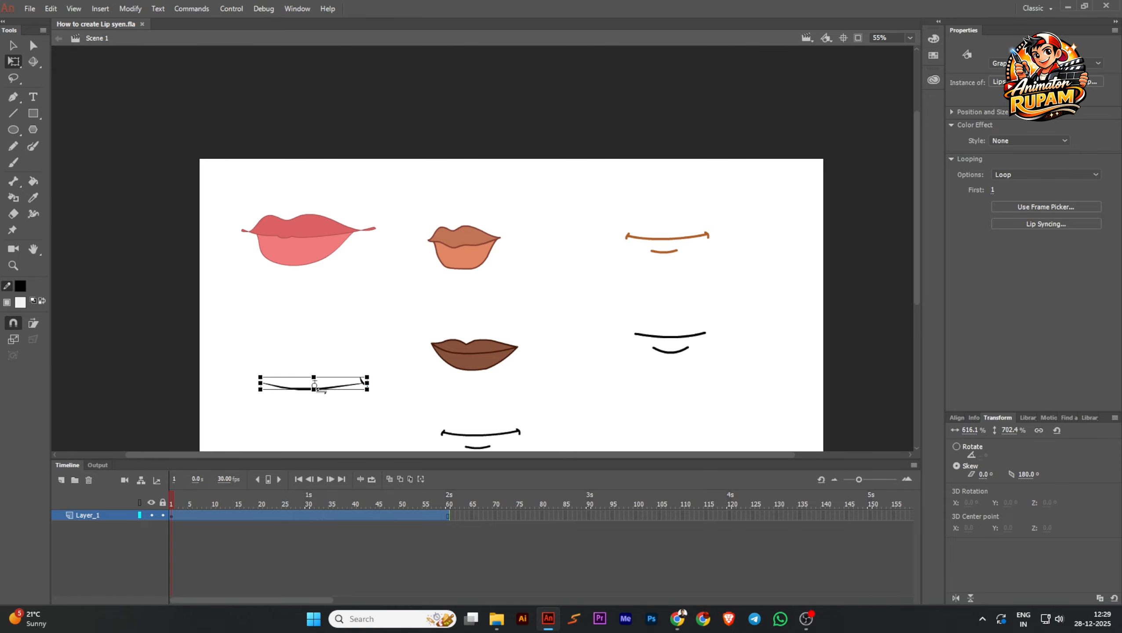
double_click(339, 383)
mouse_move(177, 504)
mouse_down()
mouse_move(222, 498)
mouse_move(172, 502)
mouse_up()
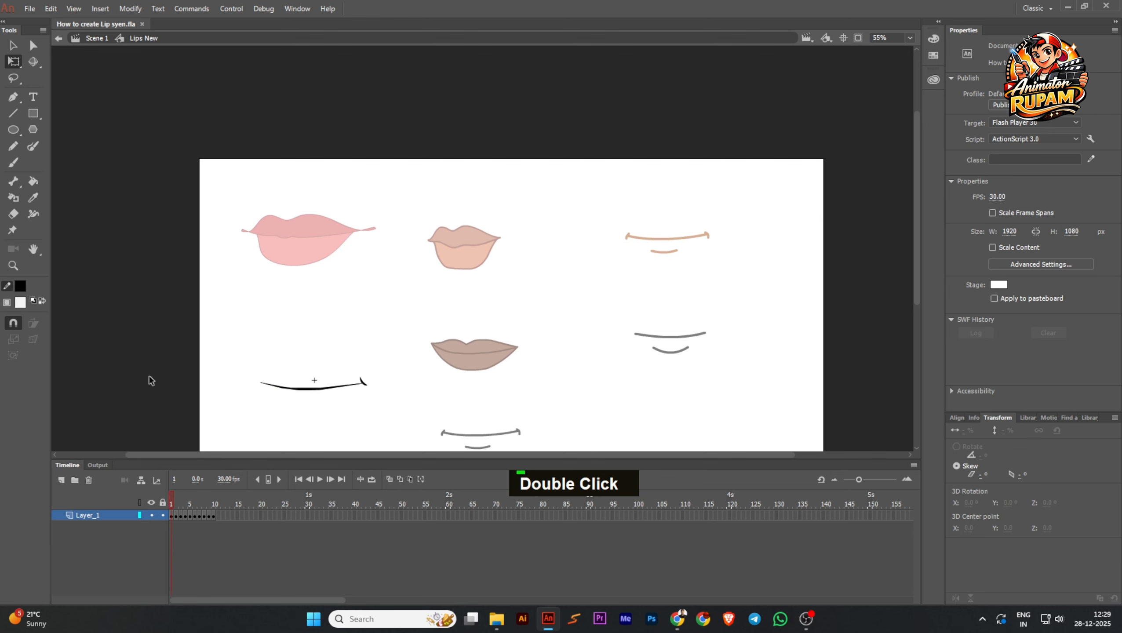
double_click(297, 290)
scroll(394, 298, down, 1)
middle_click(505, 336)
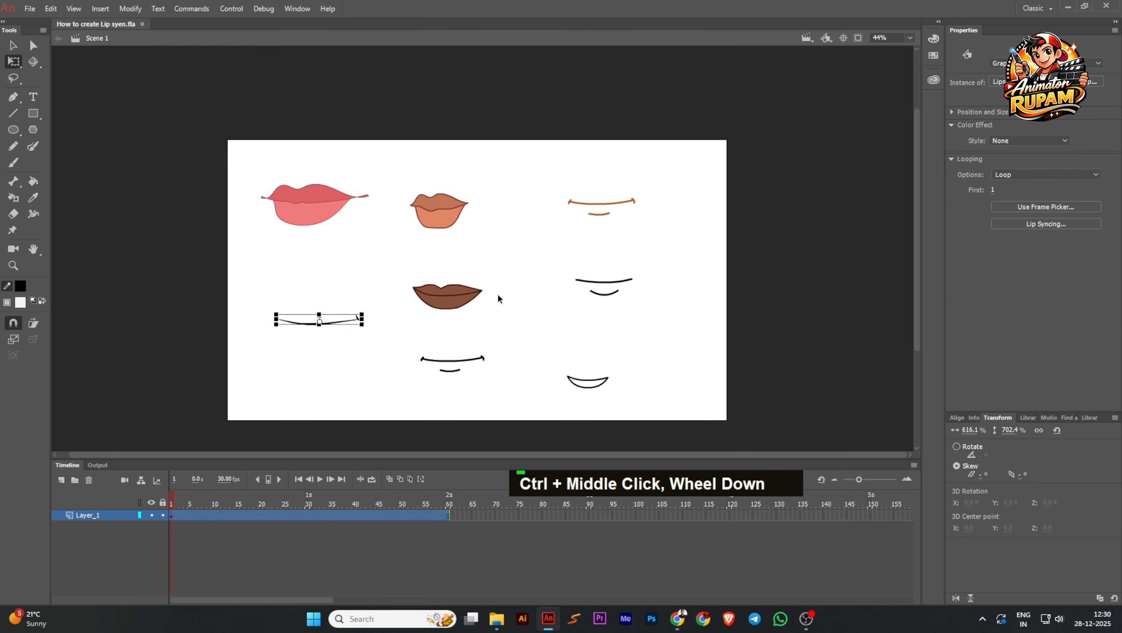
key(ctrl+s)
middle_click(512, 295)
key(ctrl+s)
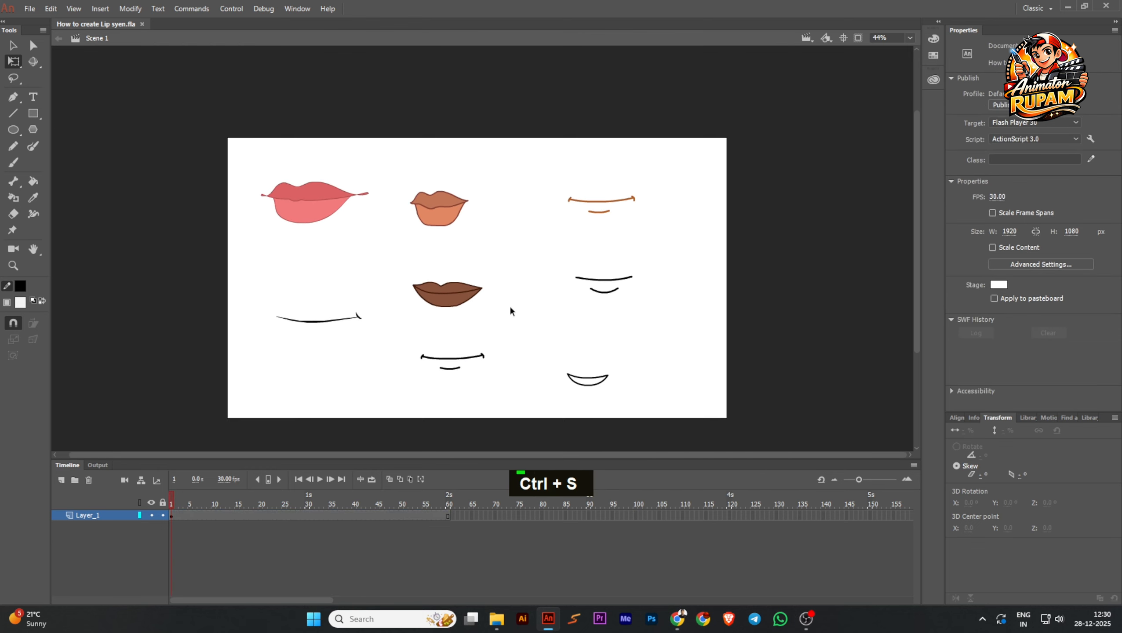